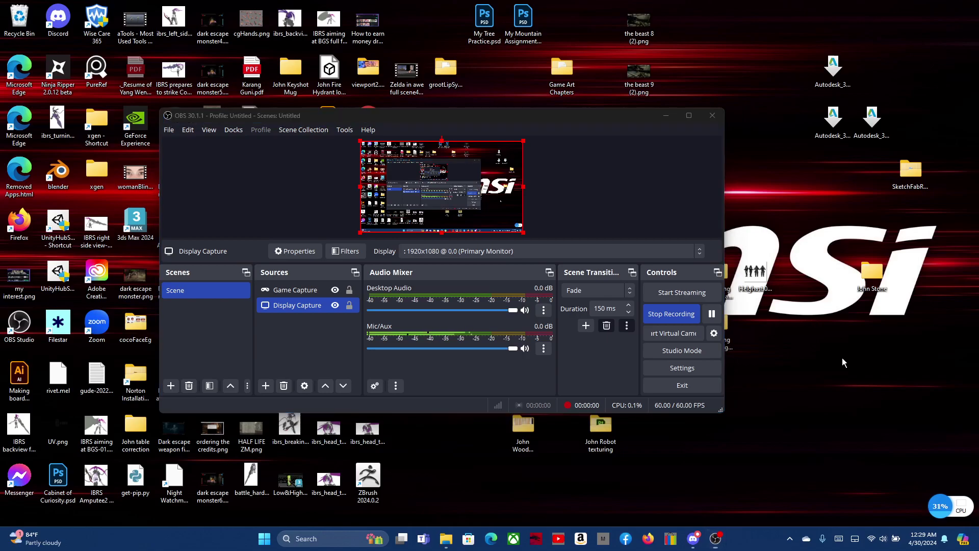
# Minimize OBS and launch 3ds Max 2024 from its desktop shortcut to the welcome screen.
pyautogui.click(665, 116)
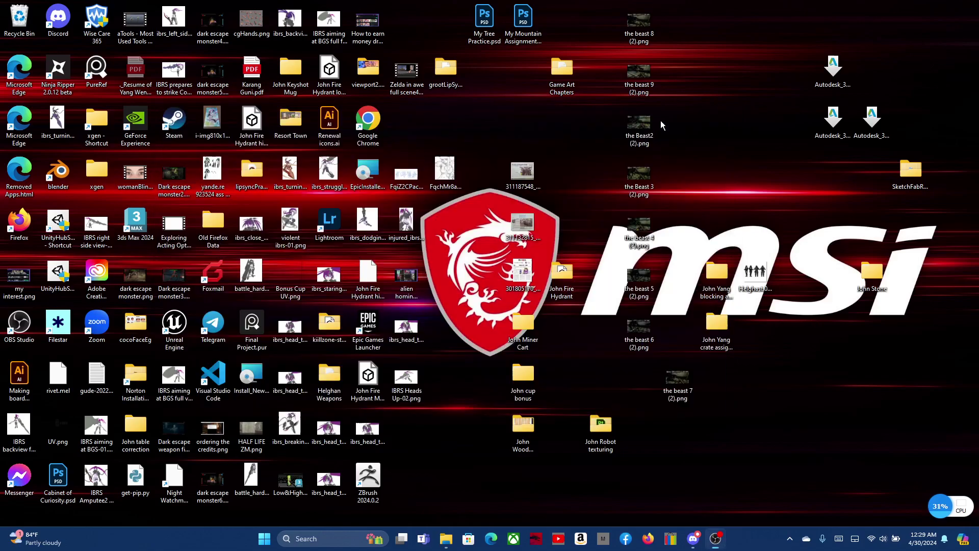
pyautogui.doubleClick(135, 222)
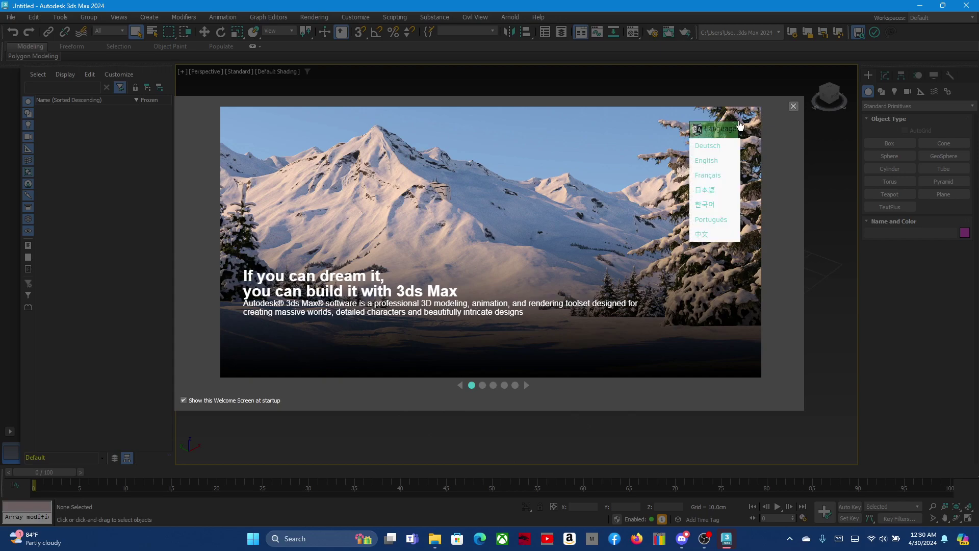
# Dismiss the welcome and security screens, then draw a box about 5.8 cm tall on the grid.
pyautogui.click(794, 106)
pyautogui.click(590, 320)
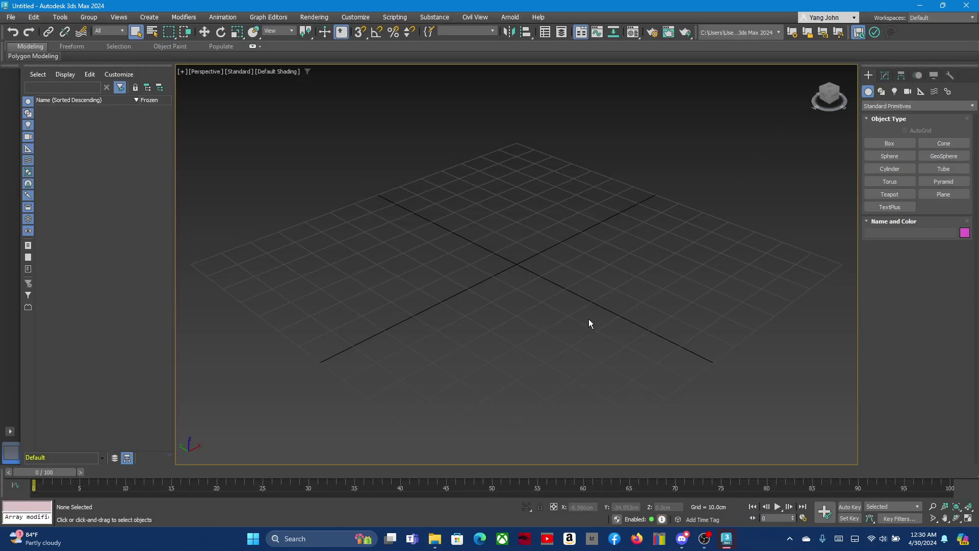
pyautogui.click(889, 143)
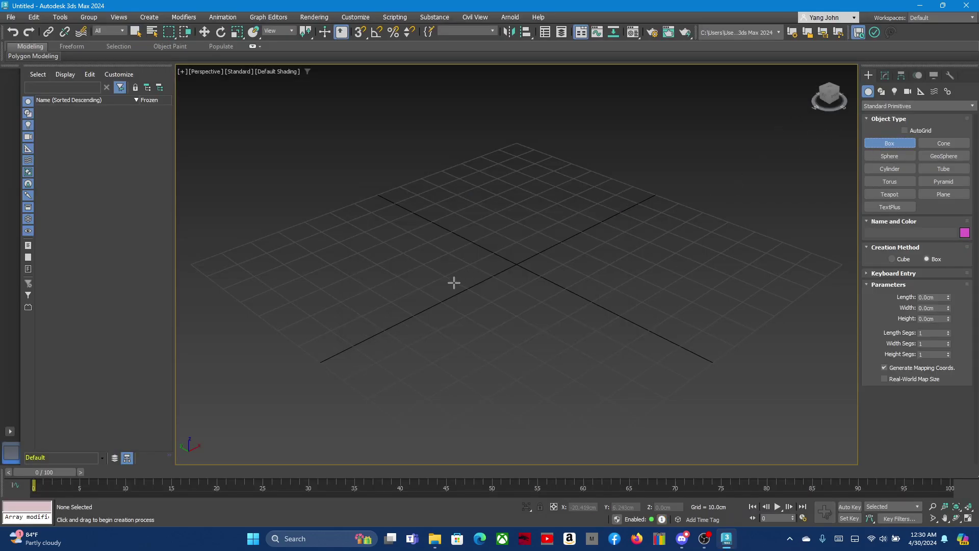
pyautogui.moveTo(476, 311)
pyautogui.mouseDown()
pyautogui.moveTo(488, 268)
pyautogui.moveTo(572, 214)
pyautogui.mouseUp()
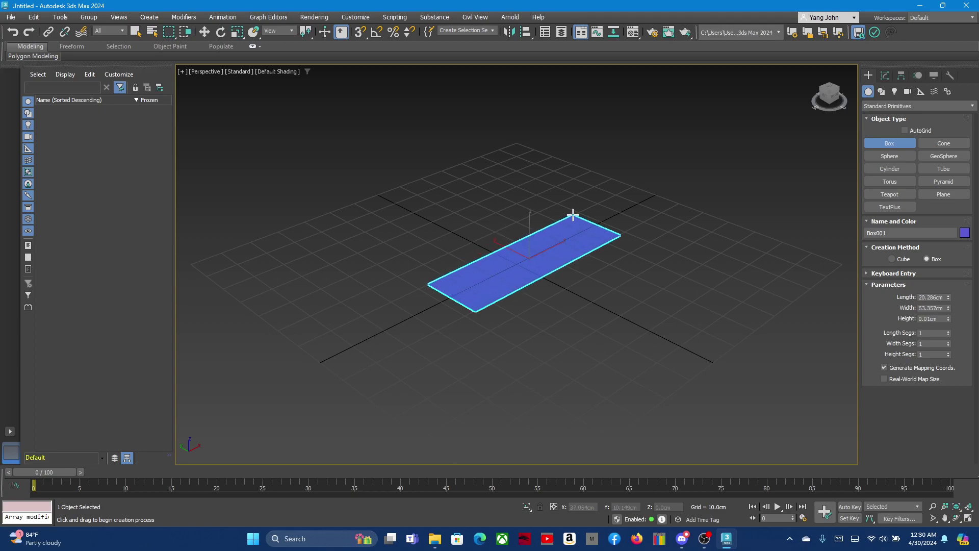
pyautogui.click(589, 192)
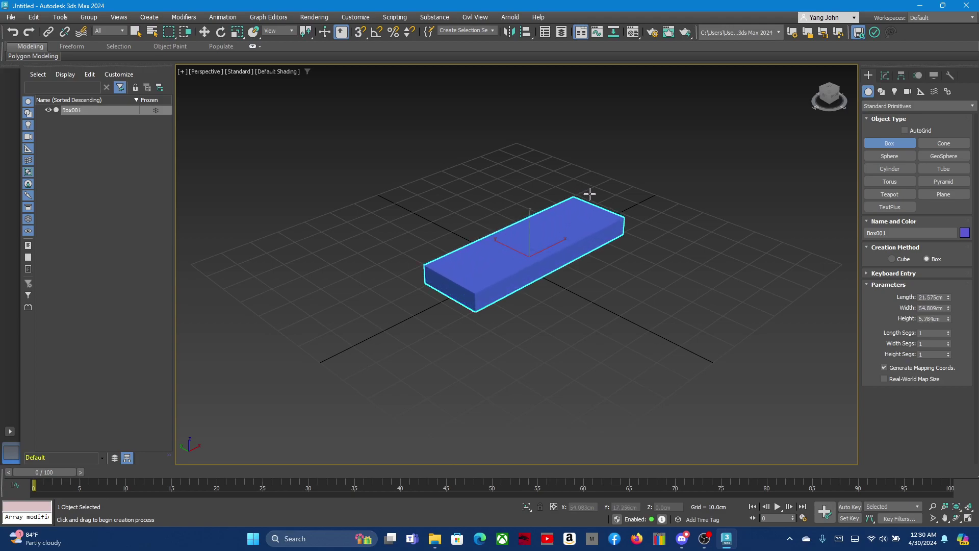
pyautogui.click(586, 192)
# Scale the box thinner and longer into a plank shape.
pyautogui.press('w')
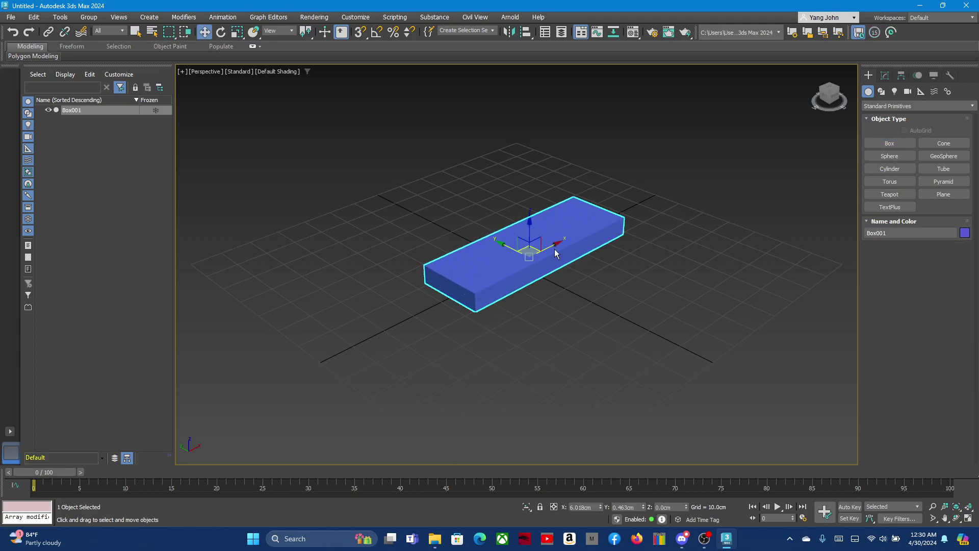
pyautogui.press('e')
pyautogui.press('r')
pyautogui.moveTo(530, 231); pyautogui.dragTo(528, 240)
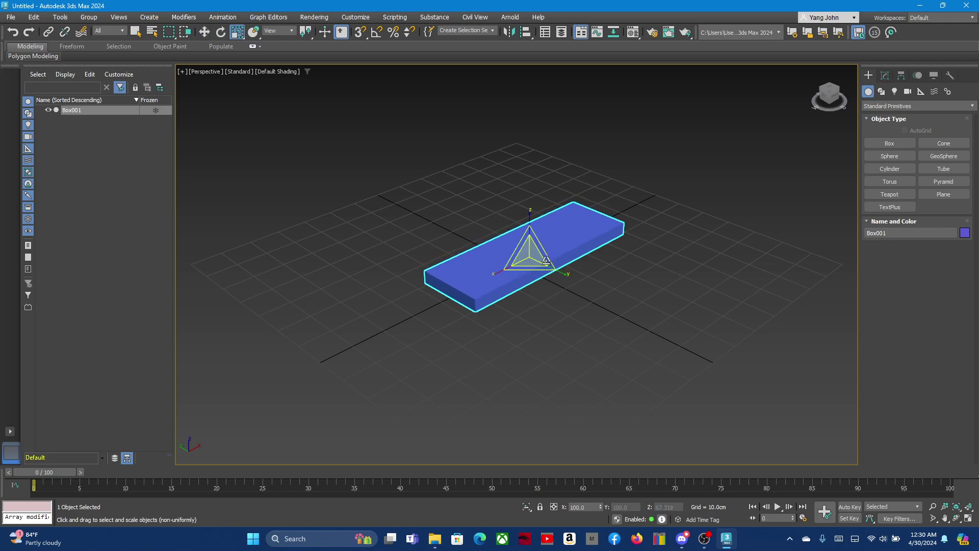
pyautogui.press('w')
pyautogui.press('e')
pyautogui.press('r')
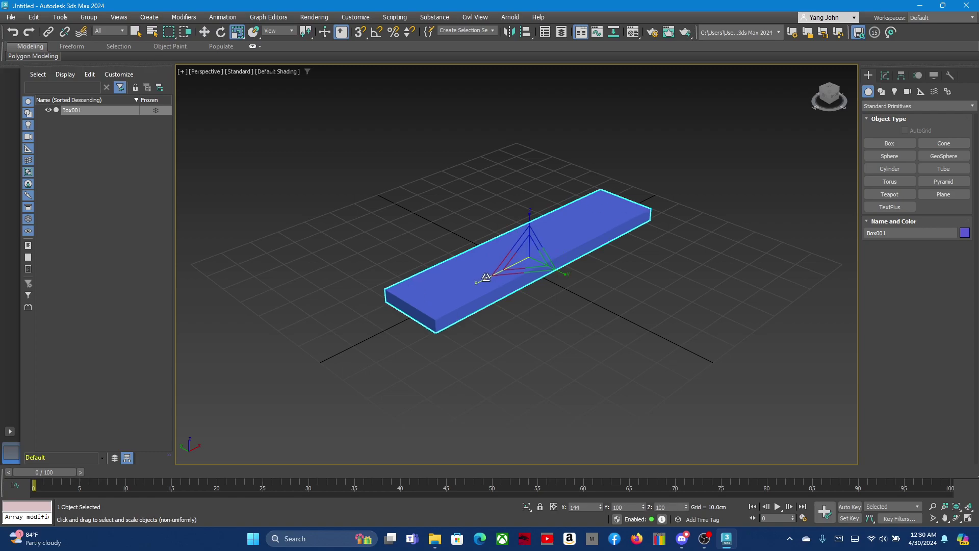
pyautogui.moveTo(500, 270); pyautogui.dragTo(490, 279)
# Set the plank's object colour to grey.
pyautogui.press('w')
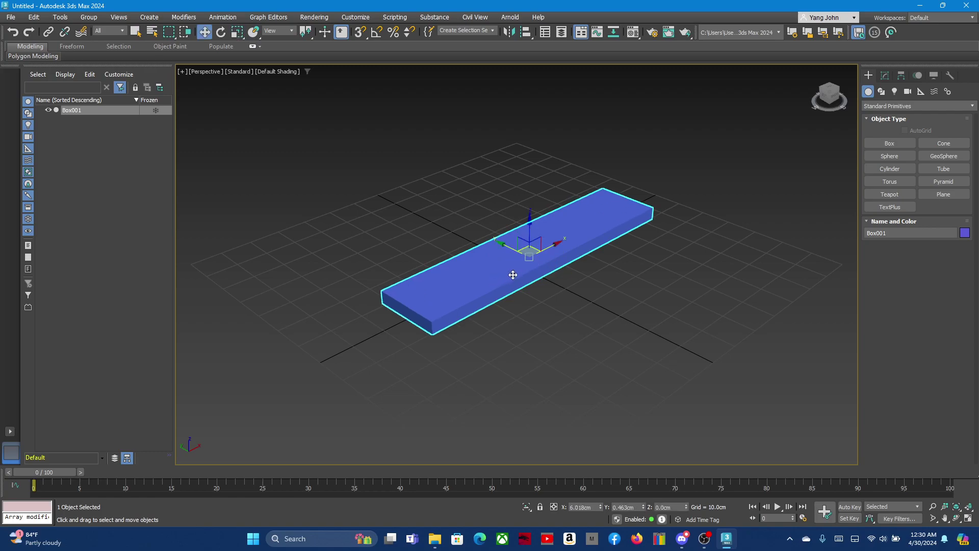
pyautogui.press('e')
pyautogui.press('w')
pyautogui.click(963, 233)
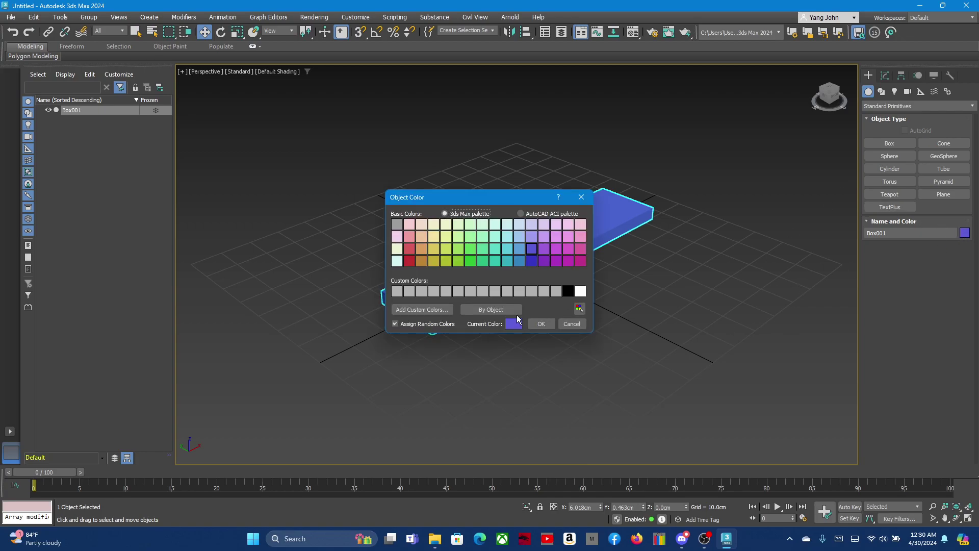
pyautogui.click(540, 328)
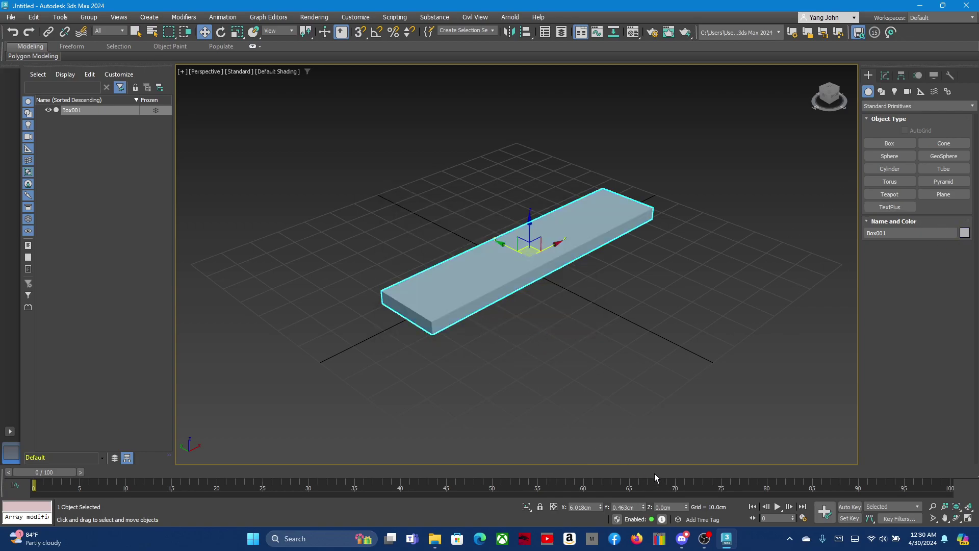
# Set the plank's X and Y position to 0.
pyautogui.doubleClick(592, 507)
pyautogui.write('0')
pyautogui.press('Return')
pyautogui.write('0')
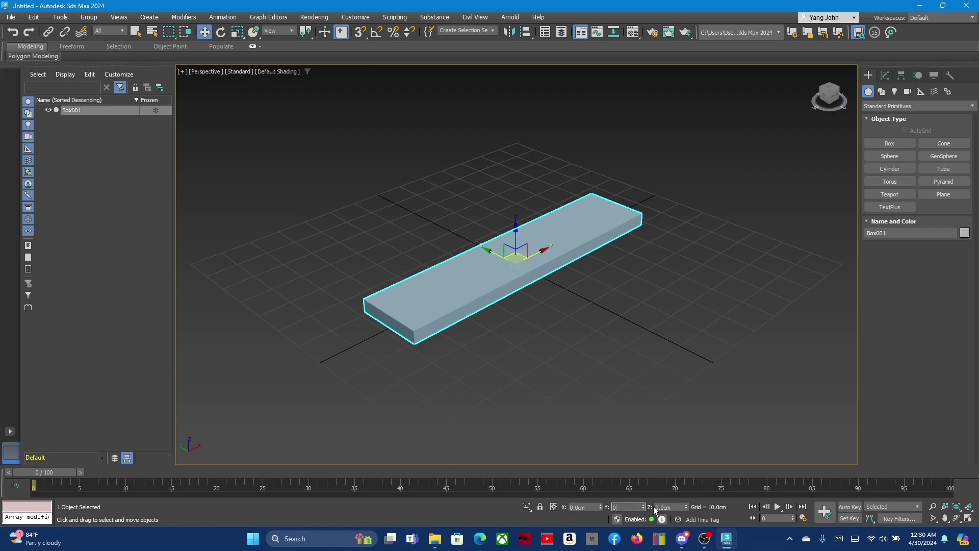
pyautogui.press('Tab')
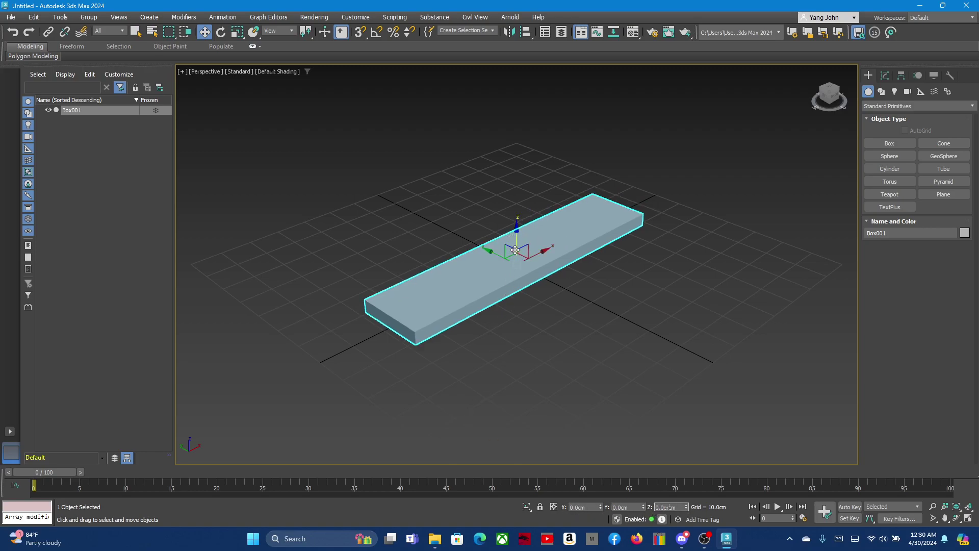
pyautogui.click(500, 270)
# With 5° angle snap enabled, rotate the plank 90° about Y to stand it upright.
pyautogui.press('e')
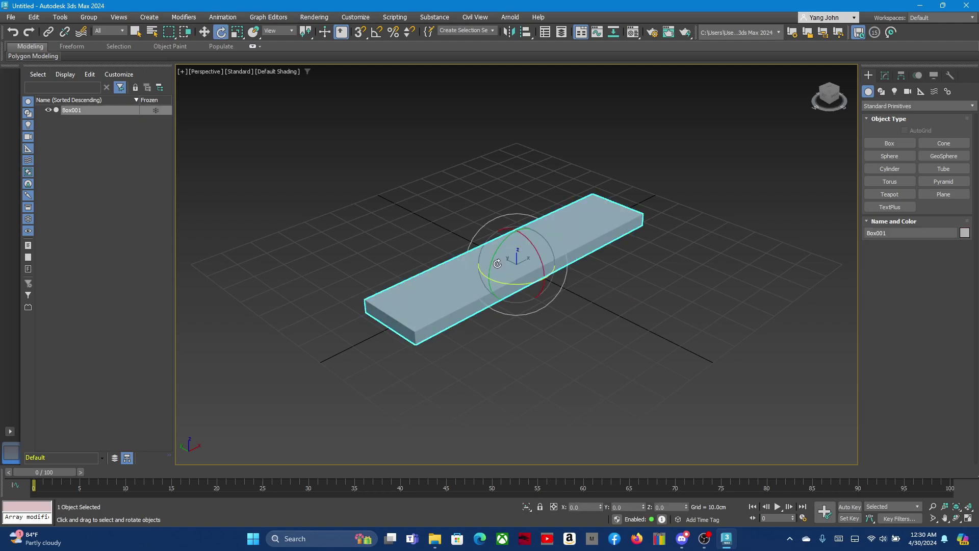
pyautogui.moveTo(494, 256); pyautogui.dragTo(503, 245)
pyautogui.hotkey('ctrl', 'z')
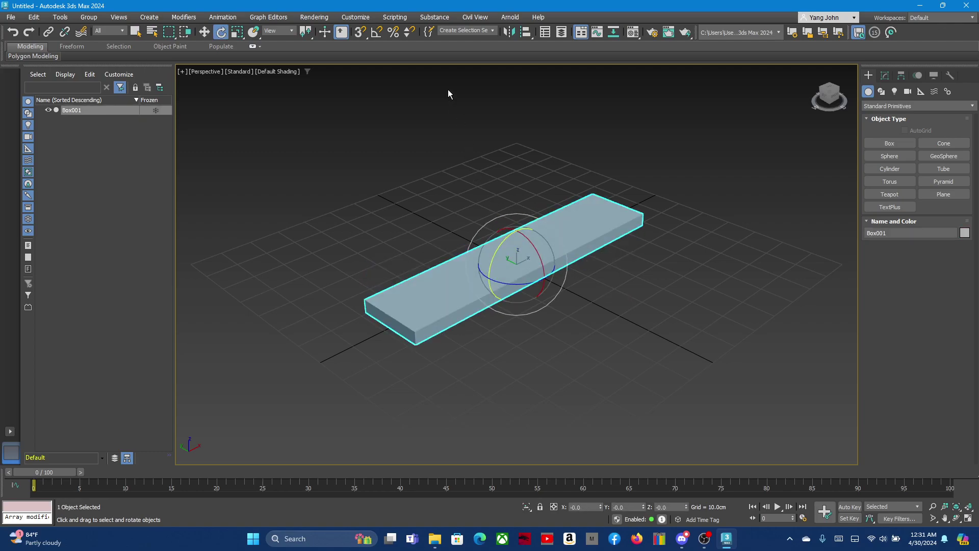
pyautogui.click(376, 32)
pyautogui.rightClick(376, 33)
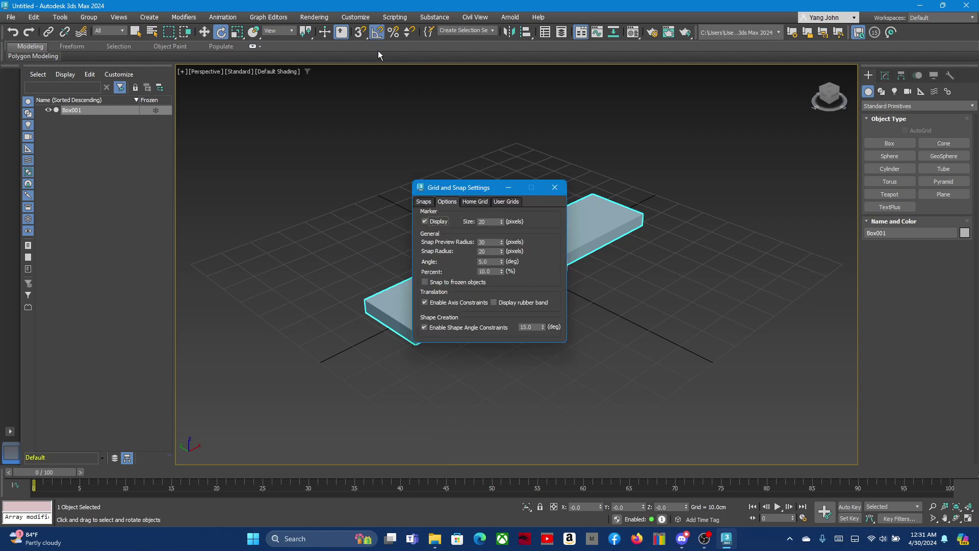
pyautogui.moveTo(497, 261); pyautogui.dragTo(448, 261)
pyautogui.click(555, 187)
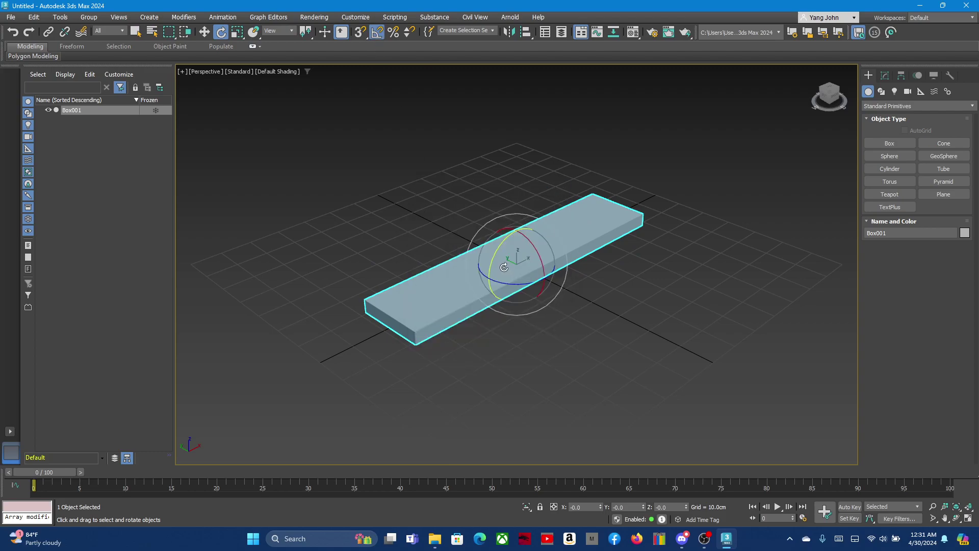
pyautogui.moveTo(494, 257); pyautogui.dragTo(496, 251)
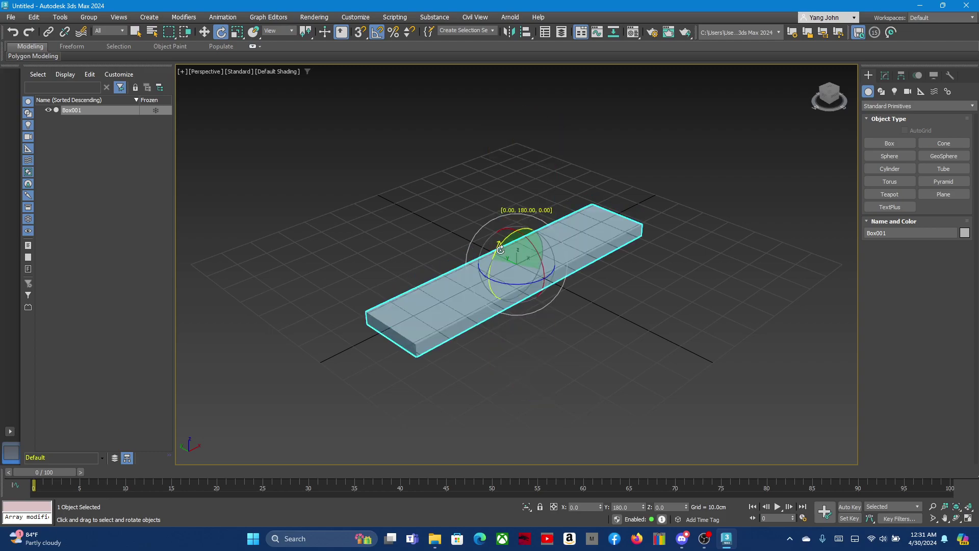
pyautogui.click(637, 284)
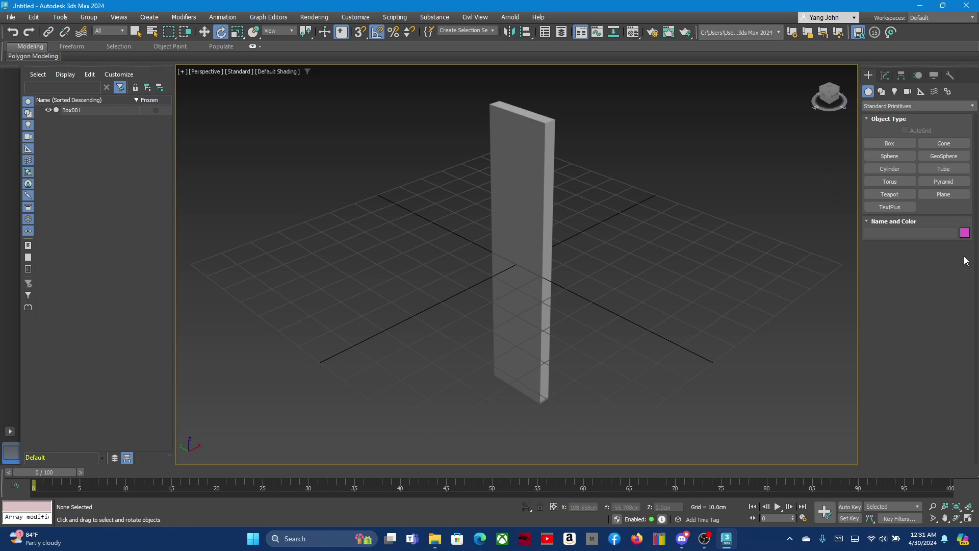
pyautogui.click(529, 183)
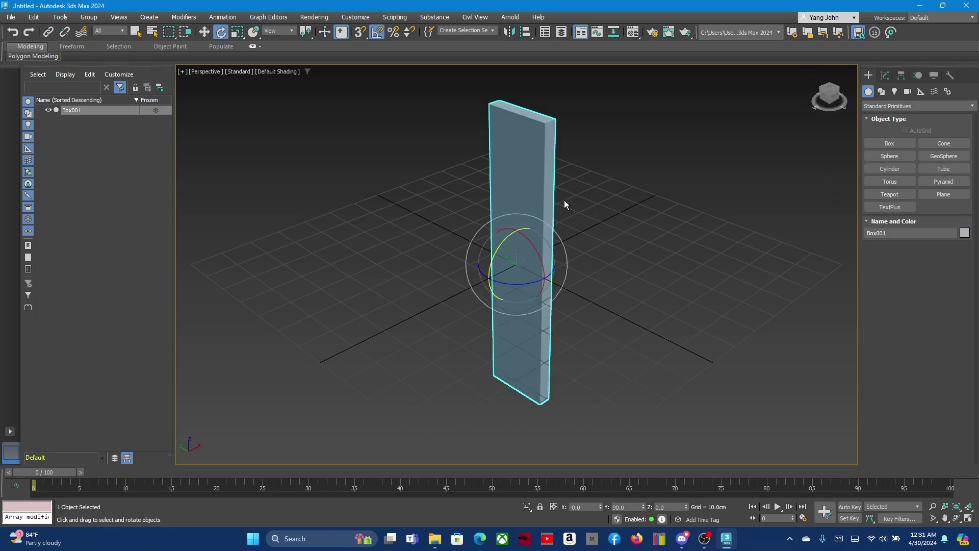
# Convert the plank to Editable Poly and add an Unwrap UVW modifier.
pyautogui.rightClick(522, 191)
pyautogui.moveTo(562, 312)
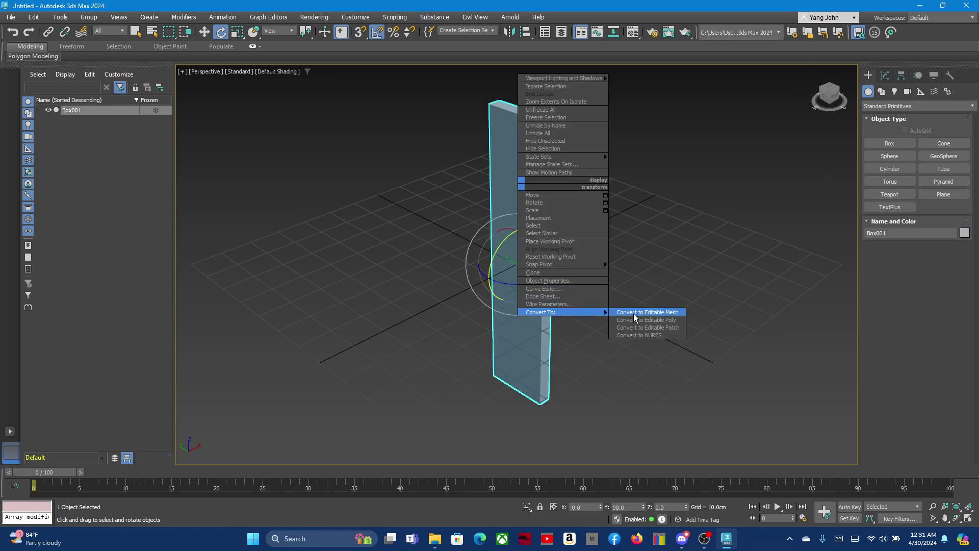
pyautogui.click(636, 316)
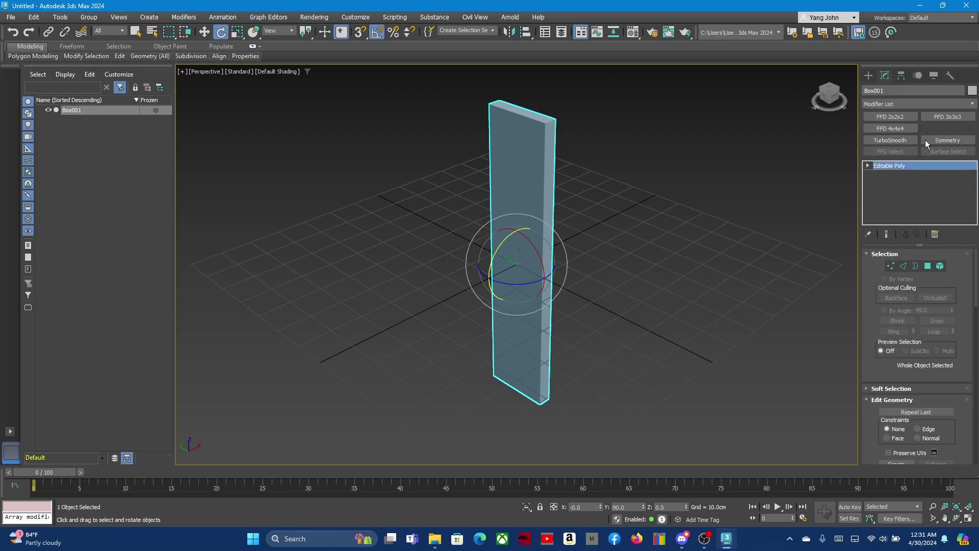
pyautogui.press('3')
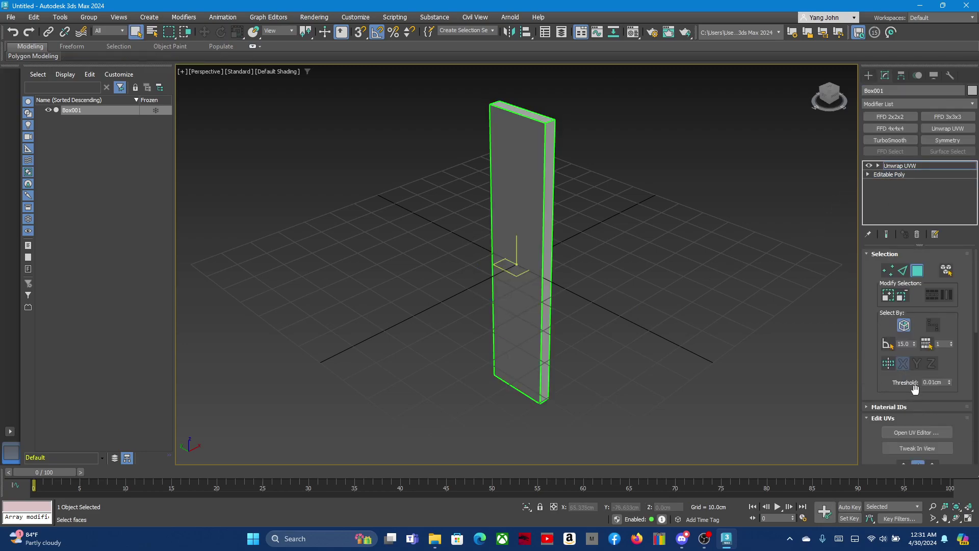
# In the UV editor, select all the plank's UV faces and open the Mapping menu.
pyautogui.click(914, 432)
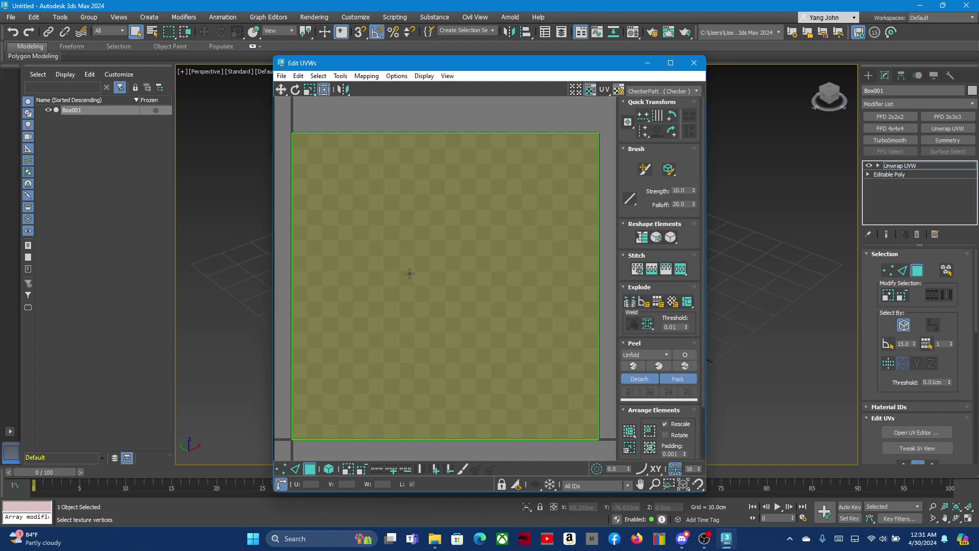
pyautogui.scroll(-2, 379, 167)
pyautogui.moveTo(286, 113); pyautogui.dragTo(528, 390)
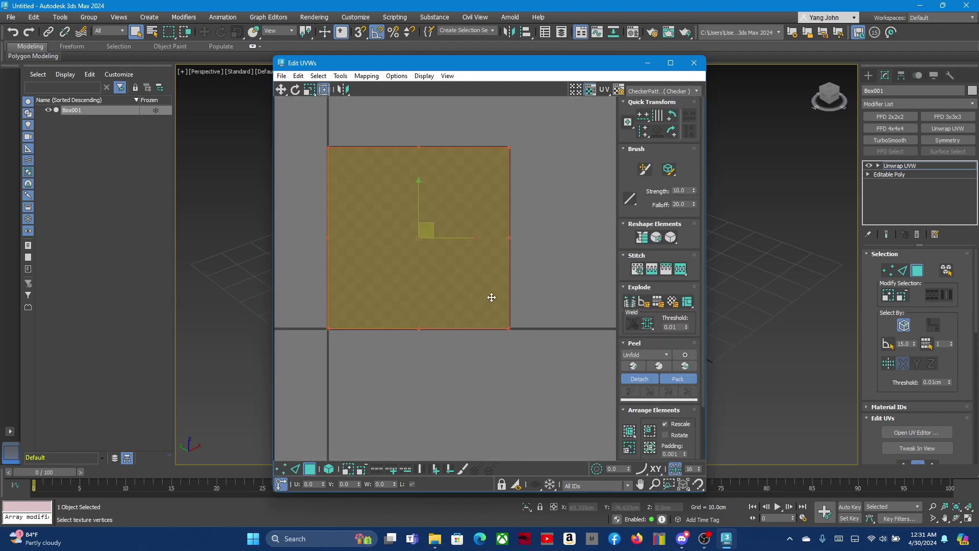
pyautogui.click(367, 75)
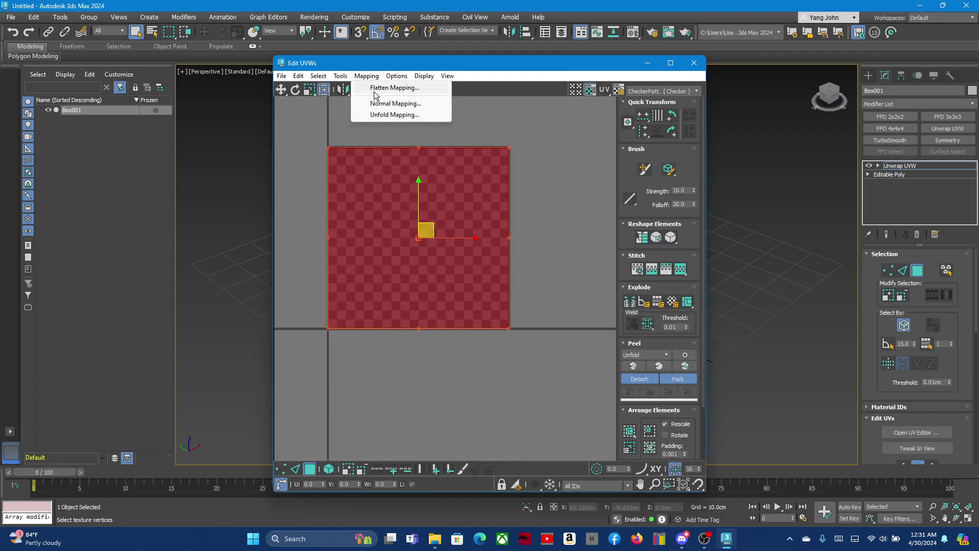
pyautogui.click(378, 90)
# Flatten the UVs into clusters and rotate one strip -90° upright.
pyautogui.click(142, 83)
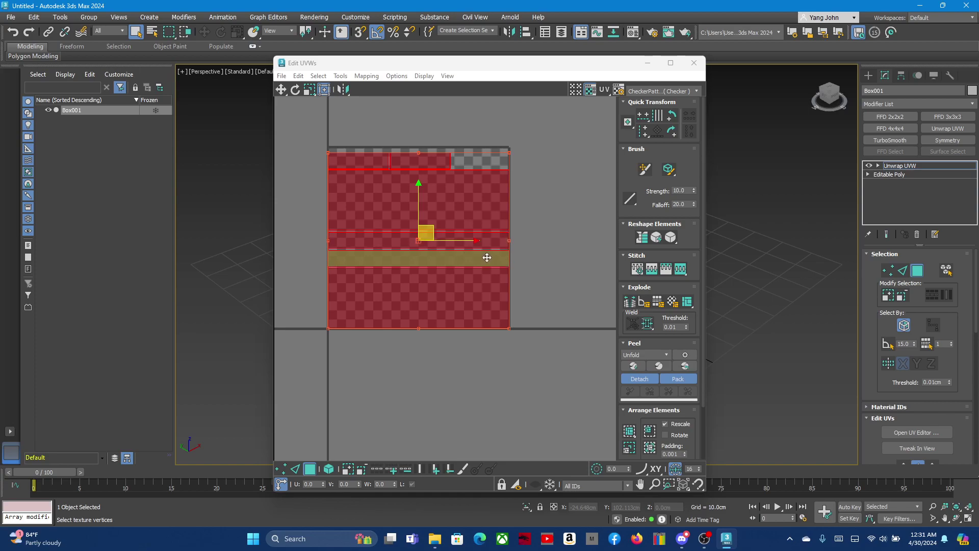
pyautogui.click(538, 233)
pyautogui.click(339, 181)
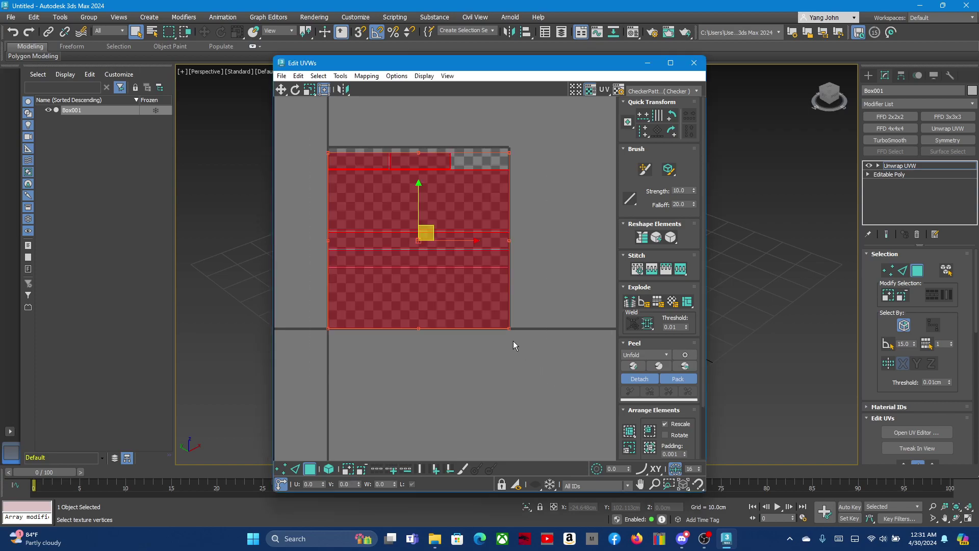
pyautogui.click(296, 89)
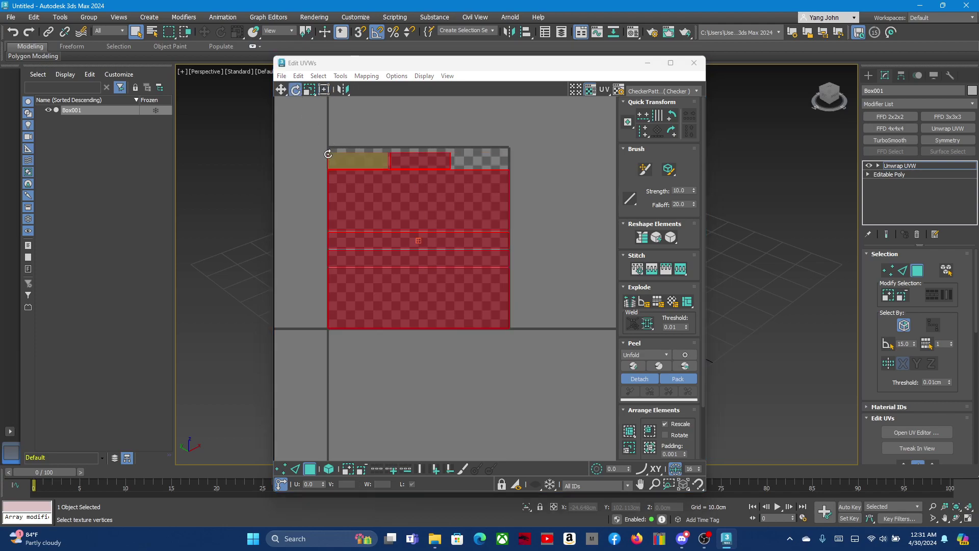
pyautogui.moveTo(305, 195); pyautogui.dragTo(426, 180)
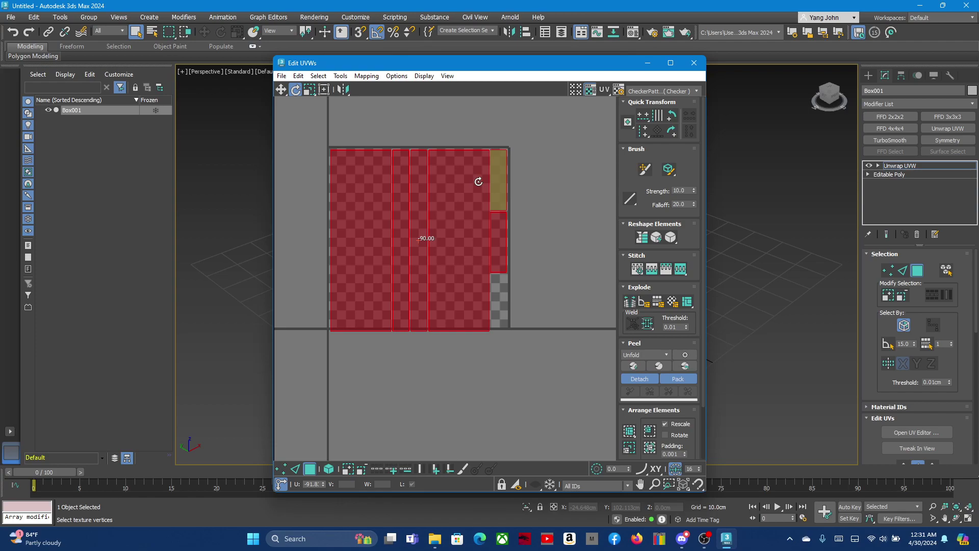
pyautogui.moveTo(427, 180); pyautogui.dragTo(476, 181)
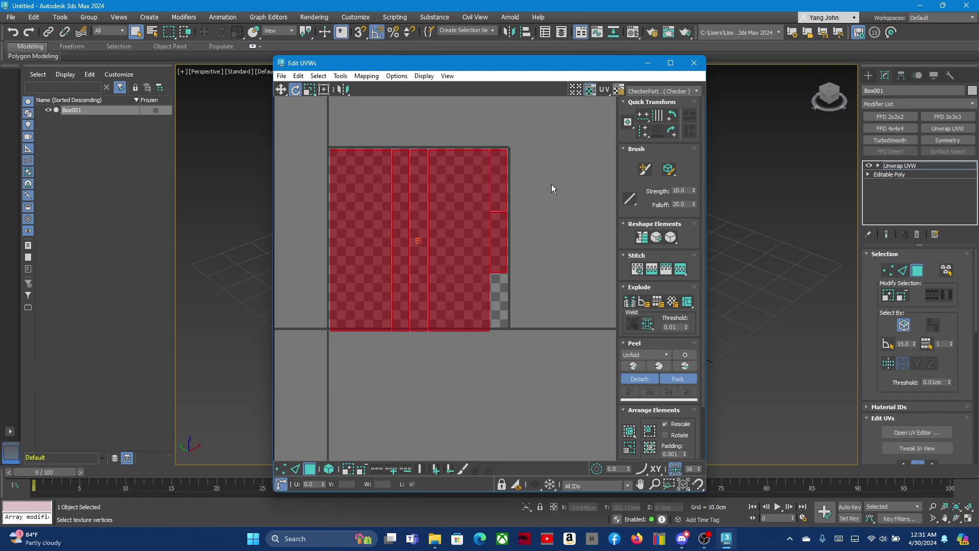
# Rotate the whole UV layout 180°.
pyautogui.scroll(-3, 552, 185)
pyautogui.scroll(3, 488, 154)
pyautogui.scroll(-2, 476, 151)
pyautogui.scroll(2, 505, 173)
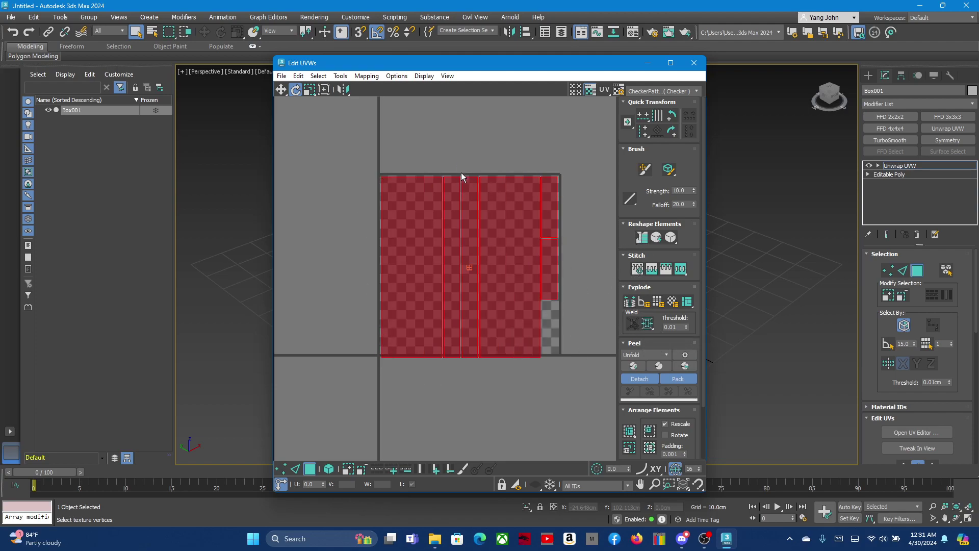
pyautogui.moveTo(470, 241)
pyautogui.mouseDown()
pyautogui.moveTo(471, 412)
pyautogui.moveTo(477, 394)
pyautogui.mouseUp()
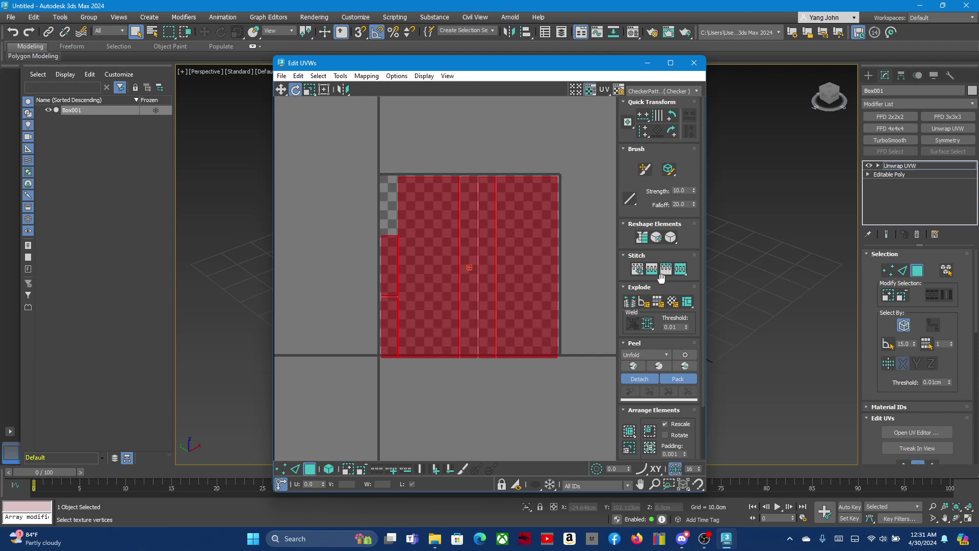
# In edge mode, stitch the side UV strips together along their shared edges.
pyautogui.click(903, 272)
pyautogui.click(559, 267)
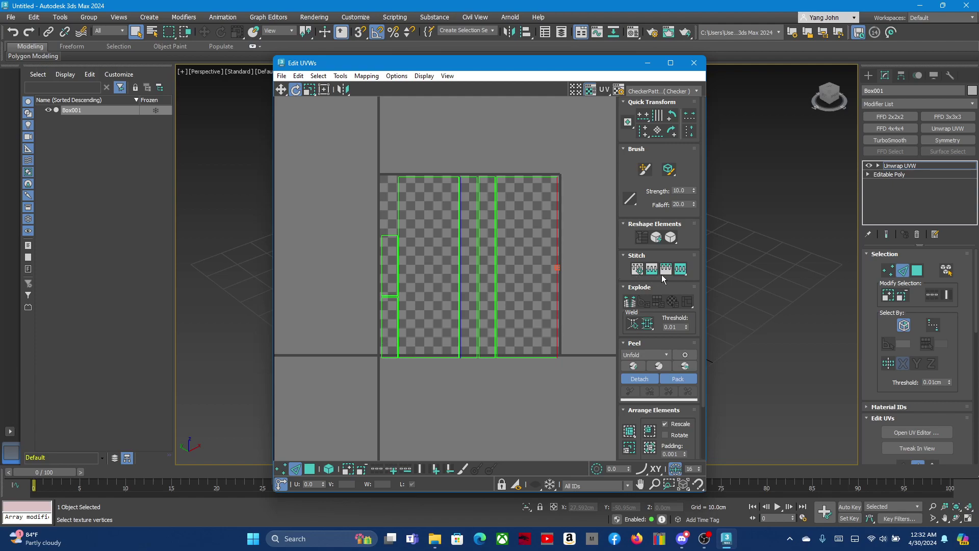
pyautogui.click(680, 271)
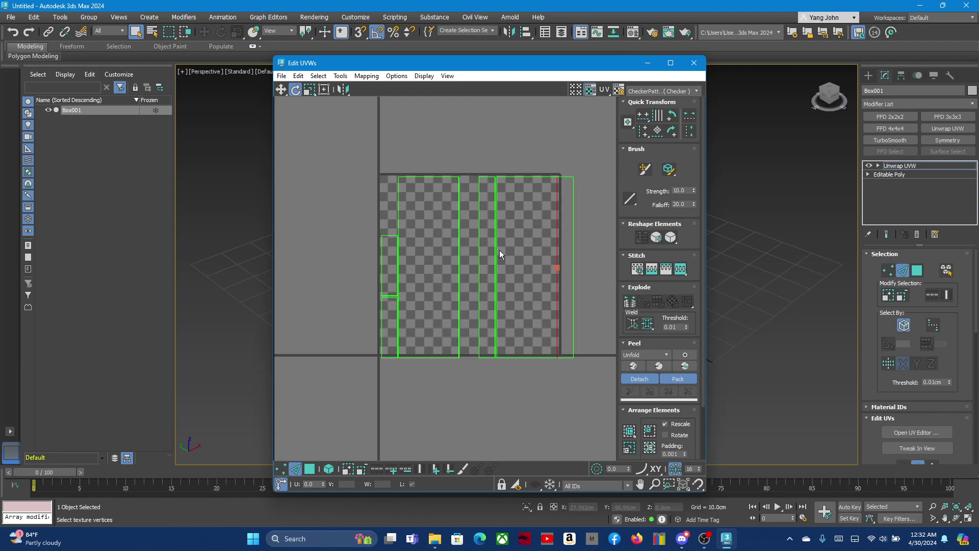
pyautogui.click(500, 249)
pyautogui.click(482, 249)
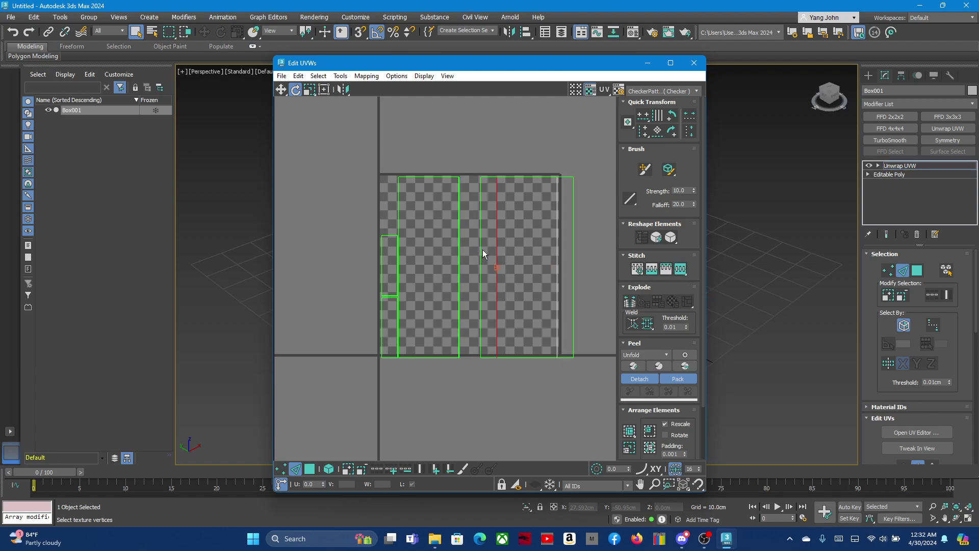
pyautogui.click(652, 274)
pyautogui.click(677, 274)
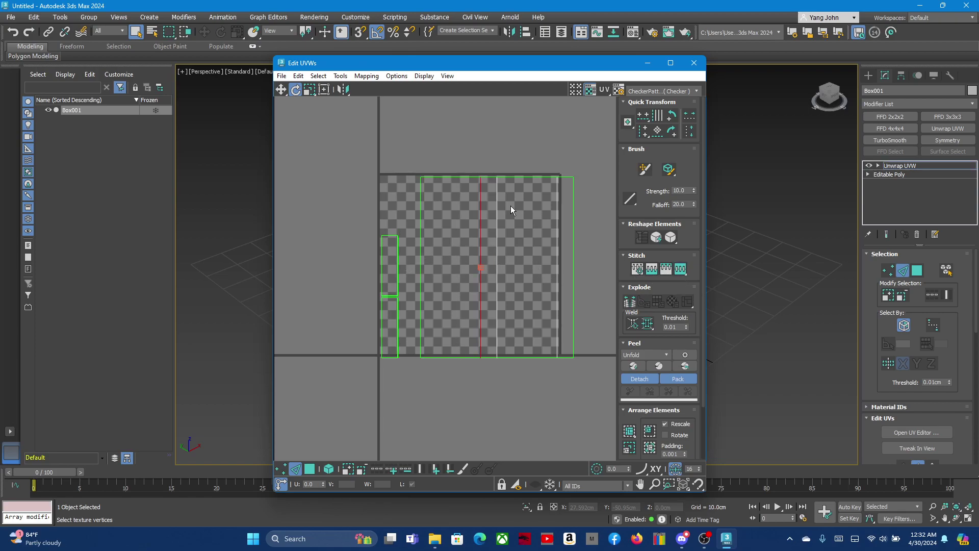
# Stitch the small end pieces onto the top and bottom edges of the layout.
pyautogui.click(525, 176)
pyautogui.click(515, 177)
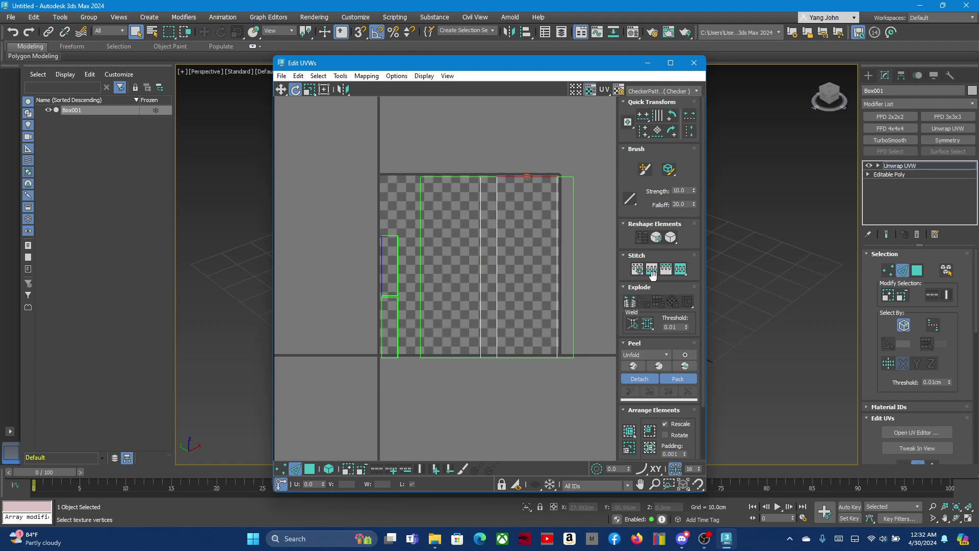
pyautogui.click(682, 273)
pyautogui.click(527, 357)
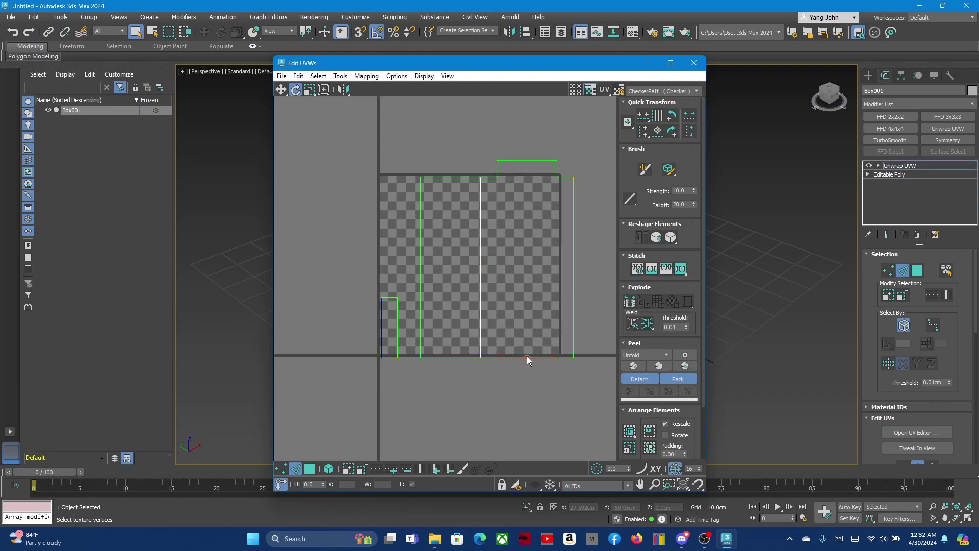
pyautogui.click(681, 271)
pyautogui.scroll(2, 549, 233)
pyautogui.scroll(-1, 547, 212)
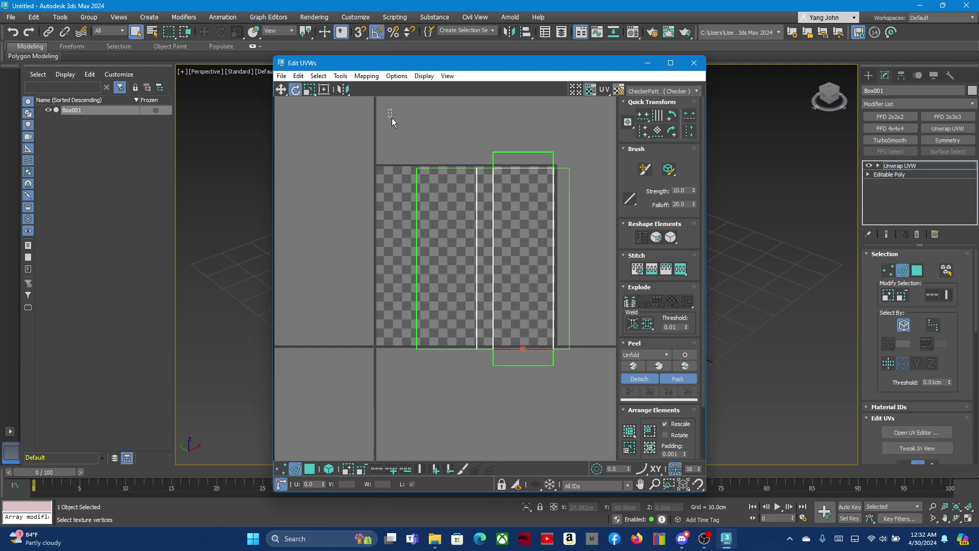
# Select all UV faces, Freeform-scale them to about 80% and move them inside the UV square.
pyautogui.click(392, 117)
pyautogui.click(917, 272)
pyautogui.hotkey('ctrl', 'a')
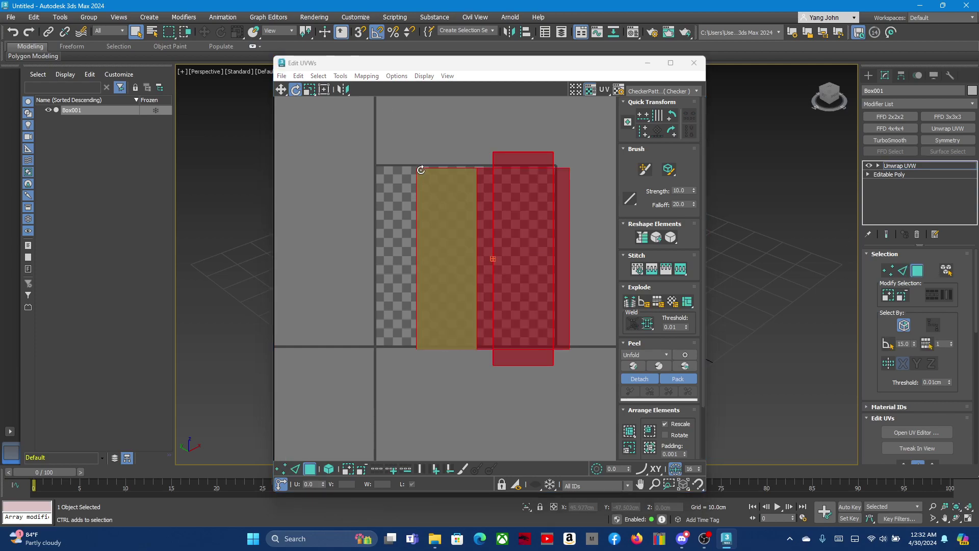
pyautogui.click(323, 89)
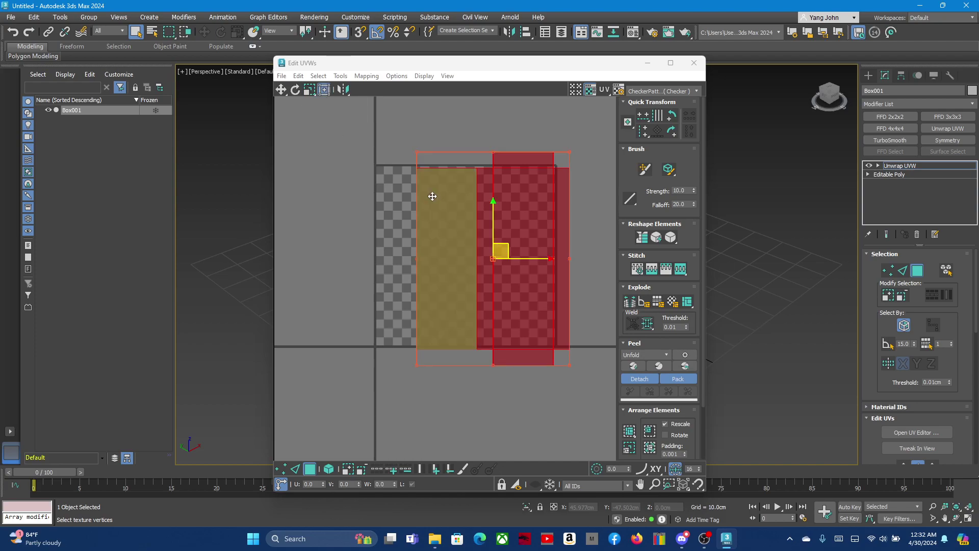
pyautogui.moveTo(416, 151); pyautogui.dragTo(450, 193)
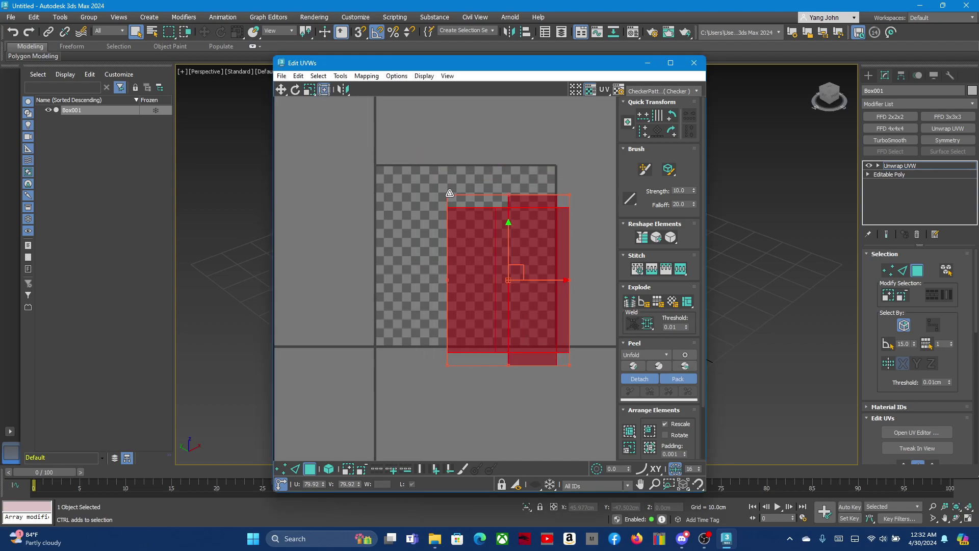
pyautogui.moveTo(487, 236); pyautogui.dragTo(443, 211)
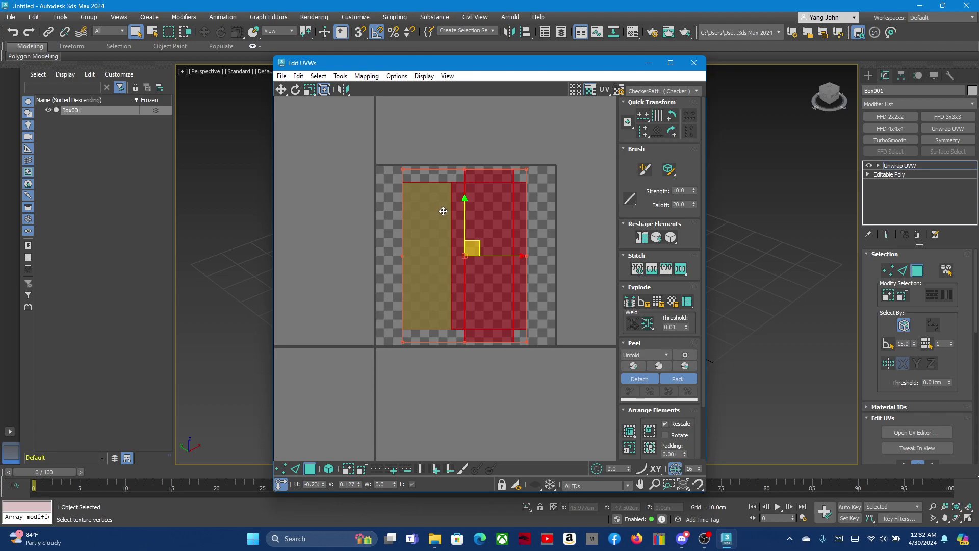
pyautogui.click(314, 214)
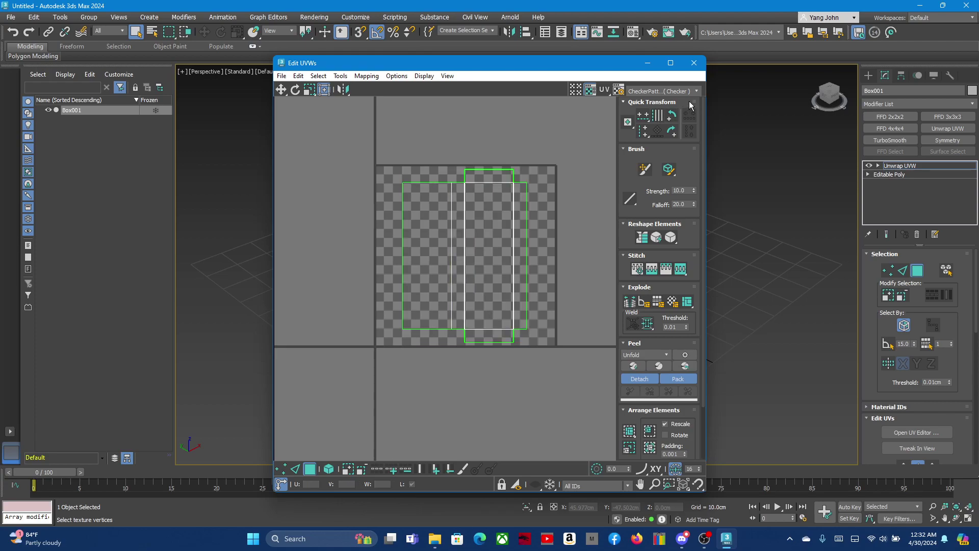
# Close Edit UVWs and Collapse All so only Editable Poly remains in the stack.
pyautogui.click(694, 63)
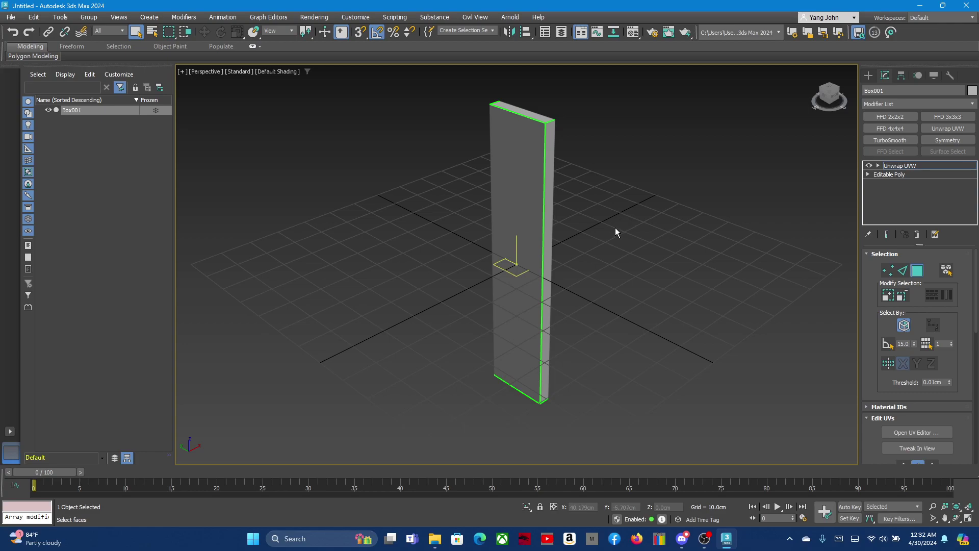
pyautogui.click(924, 275)
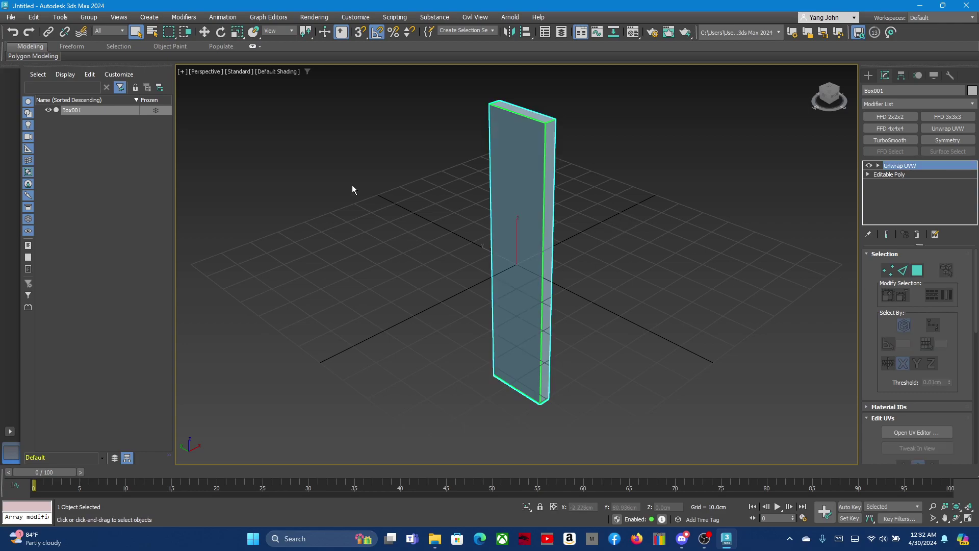
pyautogui.rightClick(891, 167)
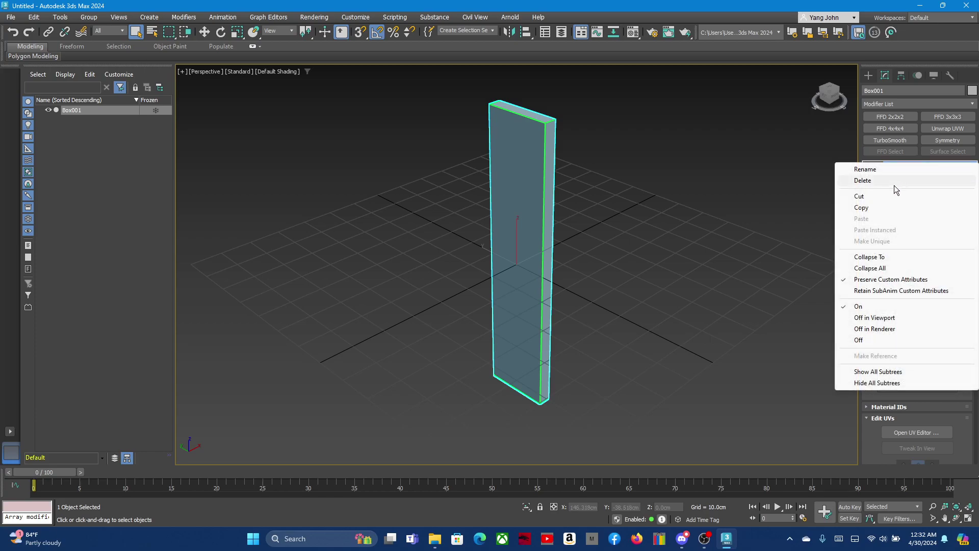
pyautogui.click(874, 268)
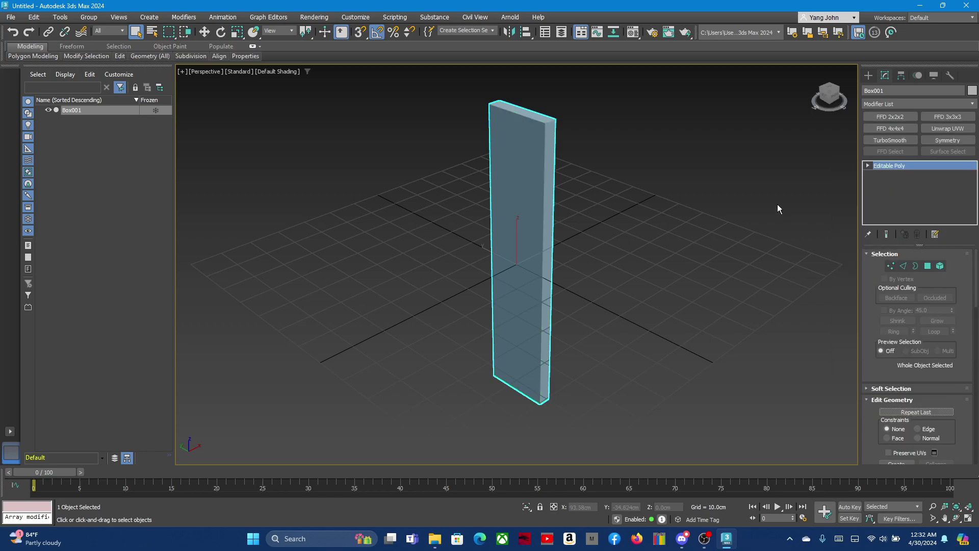
# Shift-drag a copy of the plank to the right as Box002 and orbit to view both.
pyautogui.press('w')
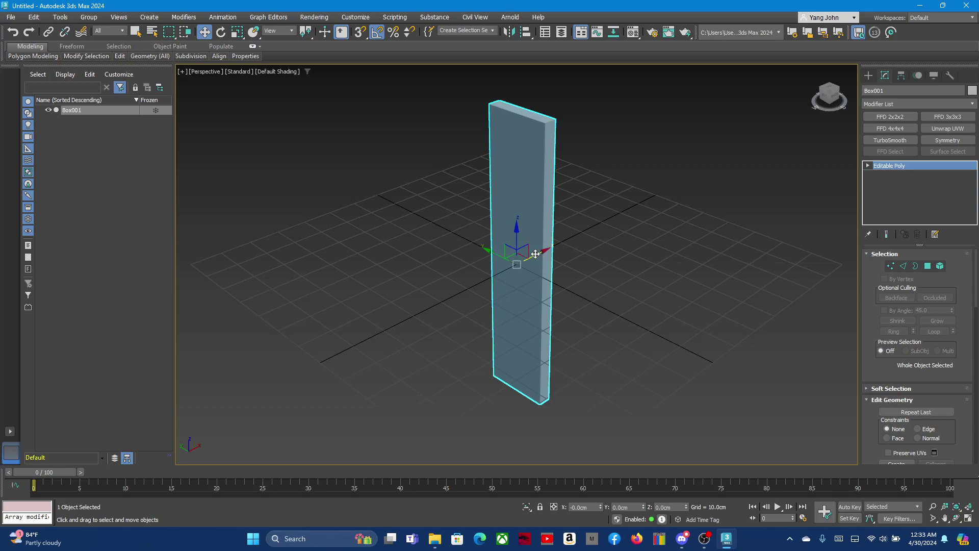
pyautogui.keyDown('shift'); pyautogui.moveTo(542, 254); pyautogui.dragTo(624, 210); pyautogui.keyUp('shift')
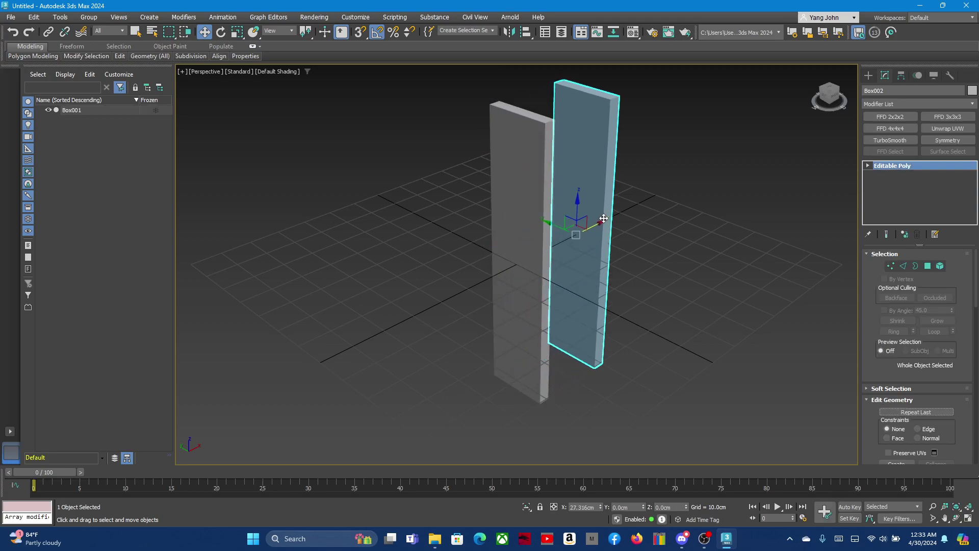
pyautogui.click(475, 310)
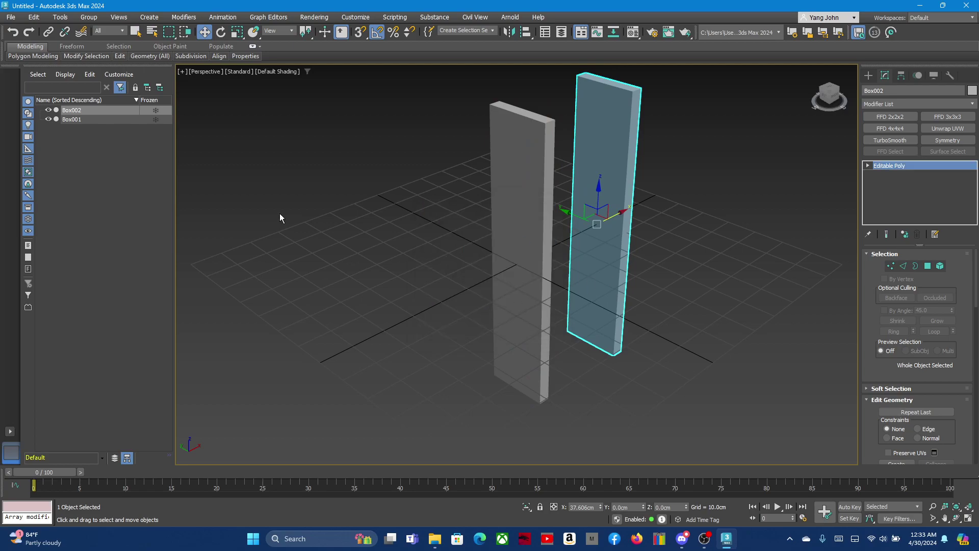
pyautogui.moveTo(450, 260)
pyautogui.keyDown('alt'); pyautogui.mouseDown(button='middle')
pyautogui.moveTo(376, 271)
pyautogui.moveTo(422, 212)
pyautogui.moveTo(448, 299)
pyautogui.moveTo(473, 283)
pyautogui.mouseUp(button='middle'); pyautogui.keyUp('alt')
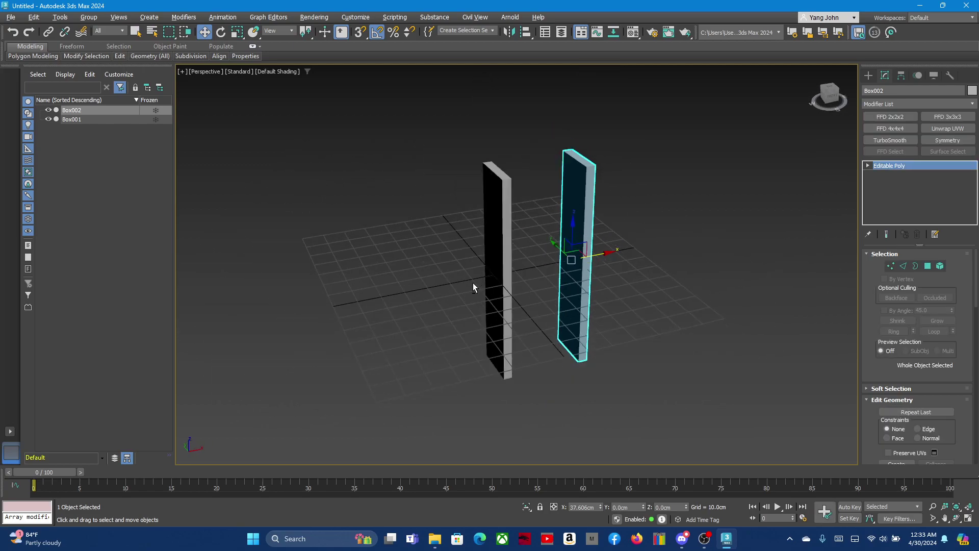
pyautogui.scroll(3, 476, 267)
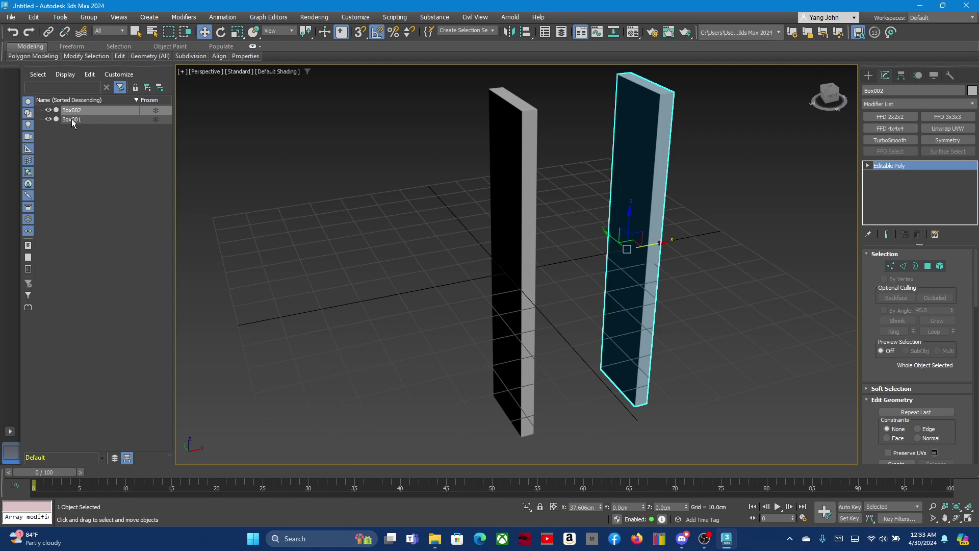
# Rename the Box002 plank to lowpoly_wood2 in Scene Explorer.
pyautogui.click(70, 112)
pyautogui.click(71, 119)
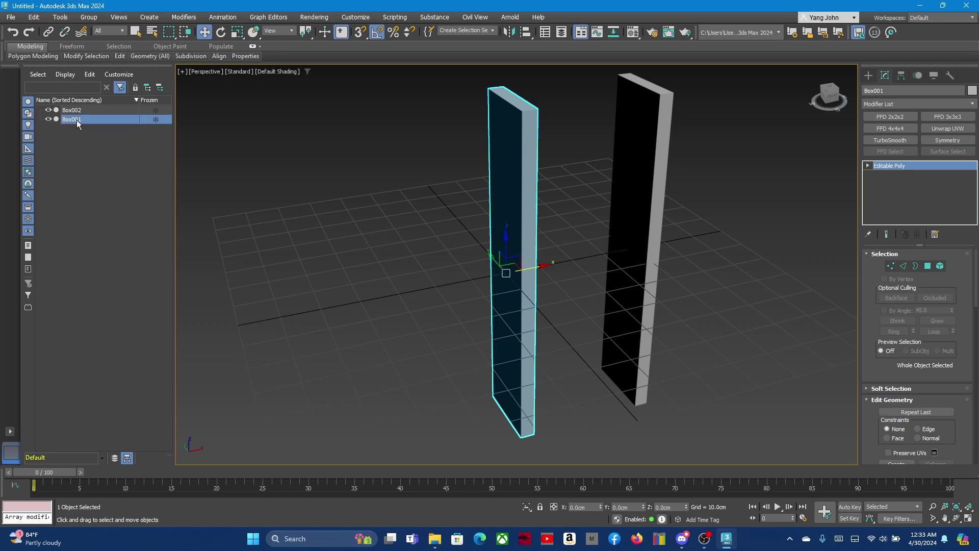
pyautogui.rightClick(76, 120)
pyautogui.click(133, 161)
pyautogui.write('lowp')
pyautogui.write('oly_w')
pyautogui.write('ood2')
pyautogui.click(93, 207)
pyautogui.click(121, 119)
# Rename Box001 to lowpoly_wood2 as well.
pyautogui.click(638, 169)
pyautogui.click(72, 120)
pyautogui.rightClick(71, 120)
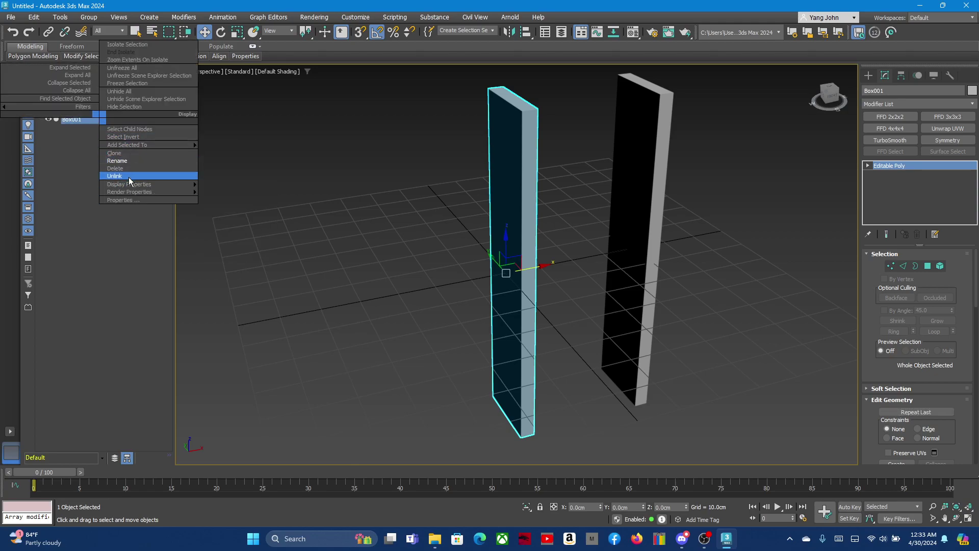
pyautogui.click(127, 162)
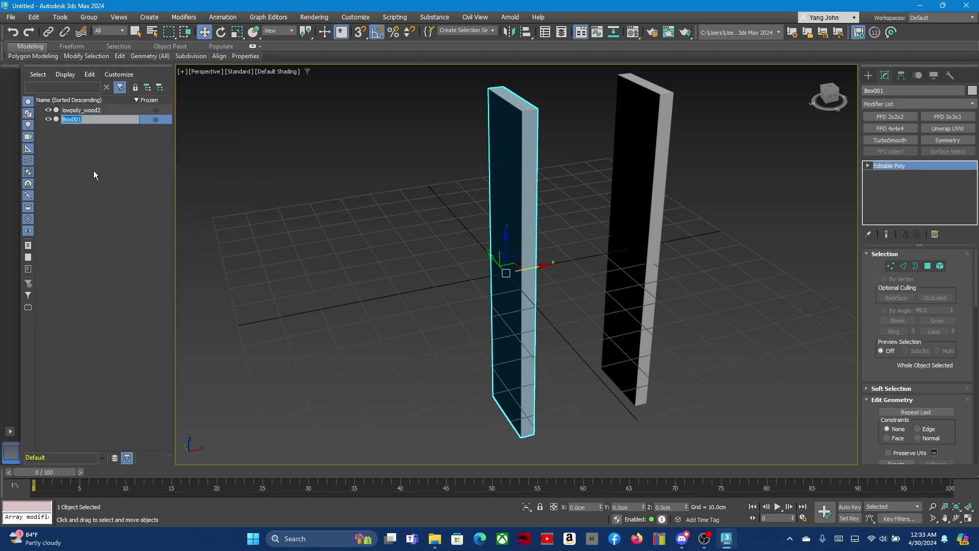
pyautogui.write('lowp')
pyautogui.write('oly_wood2')
pyautogui.click(84, 187)
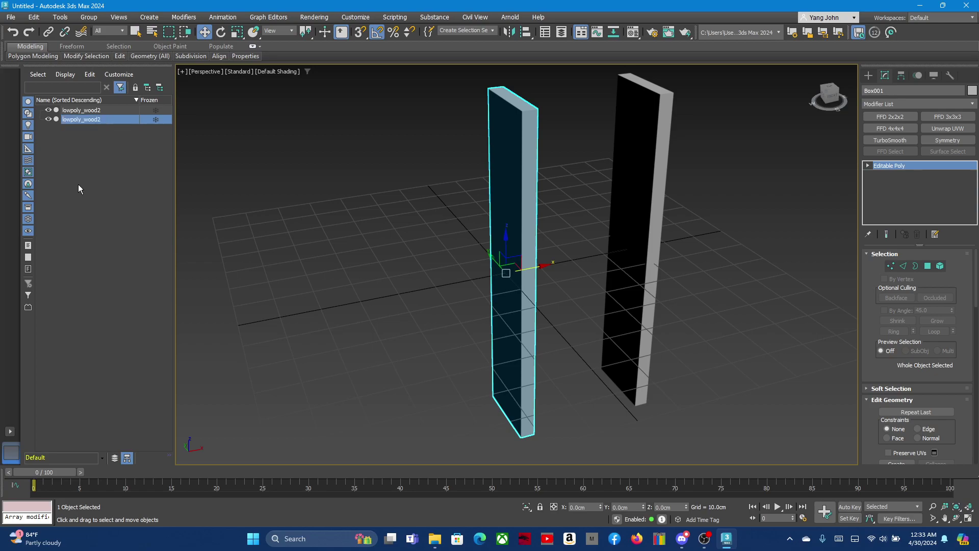
# Rename the top lowpoly_wood2 entry to highpoly_wood2.
pyautogui.click(89, 111)
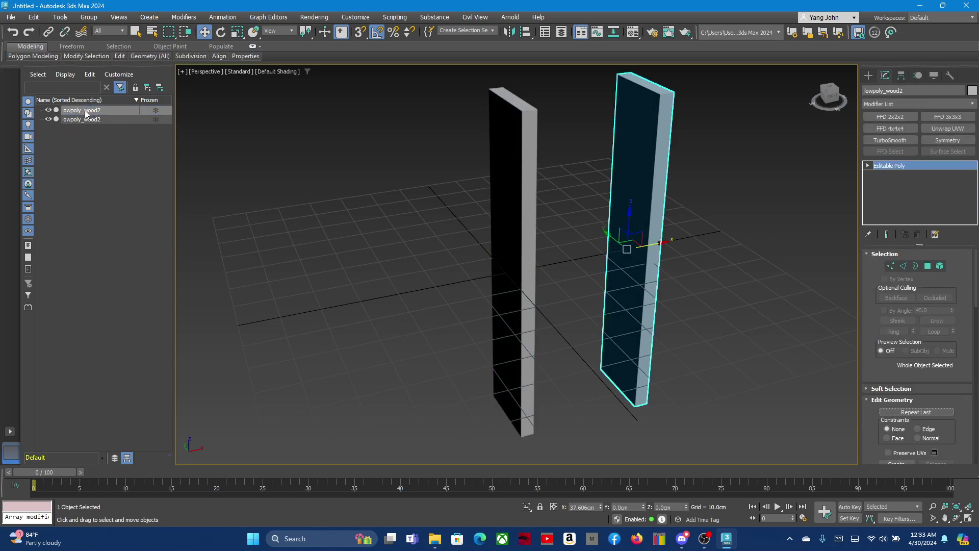
pyautogui.rightClick(100, 108)
pyautogui.click(123, 149)
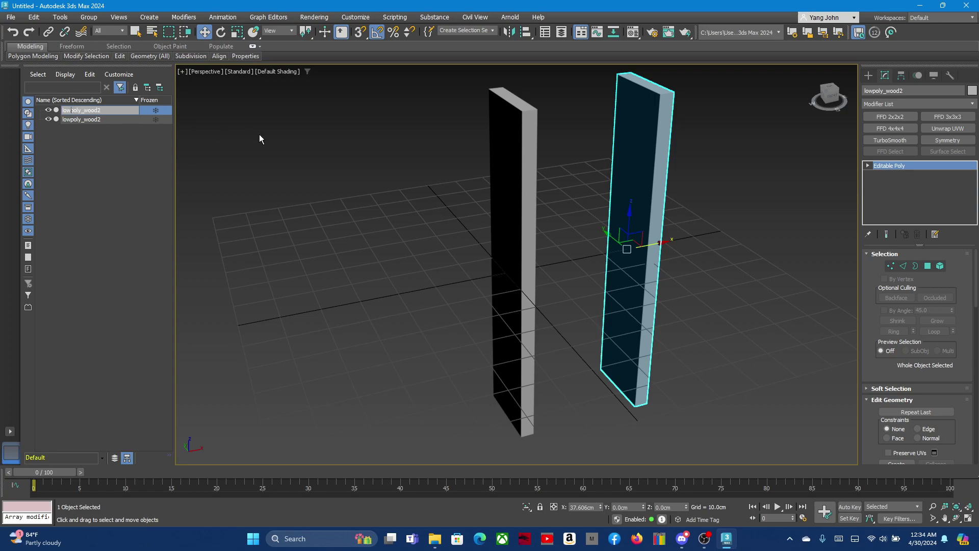
pyautogui.press('BackSpace')
pyautogui.press('BackSpace')
pyautogui.press('BackSpace')
pyautogui.write('hig')
pyautogui.press('BackSpace')
pyautogui.write('igh')
pyautogui.click(91, 191)
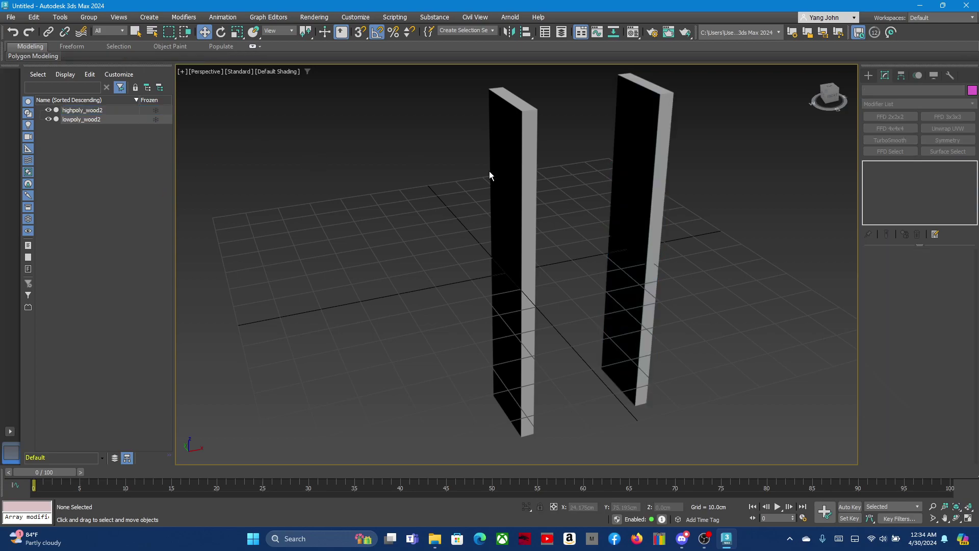
# Hide lowpoly_wood2 and select highpoly_wood2.
pyautogui.click(467, 217)
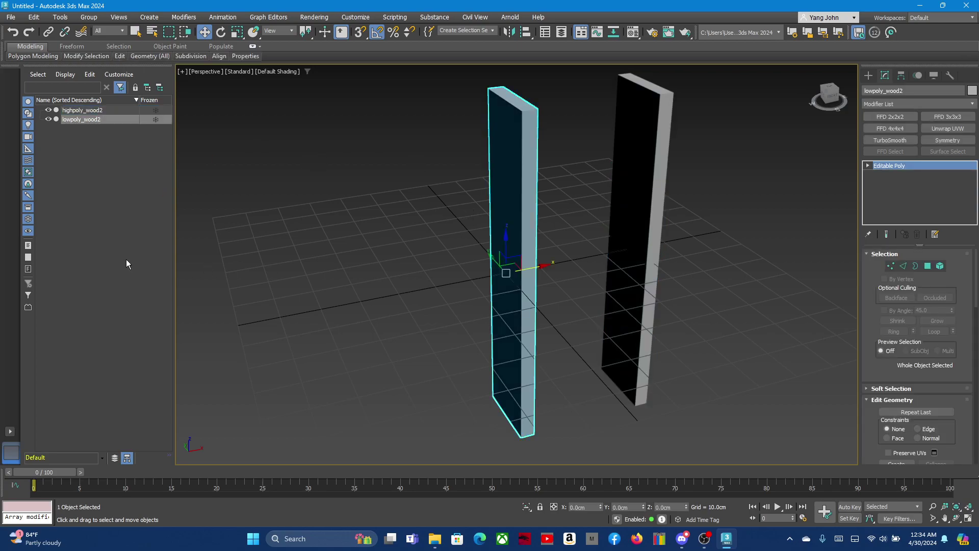
pyautogui.click(48, 119)
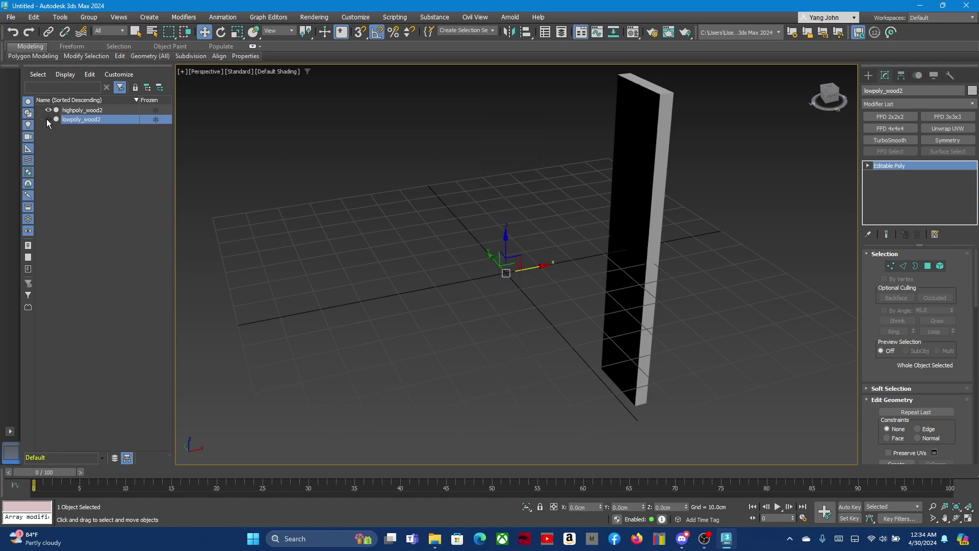
pyautogui.click(76, 110)
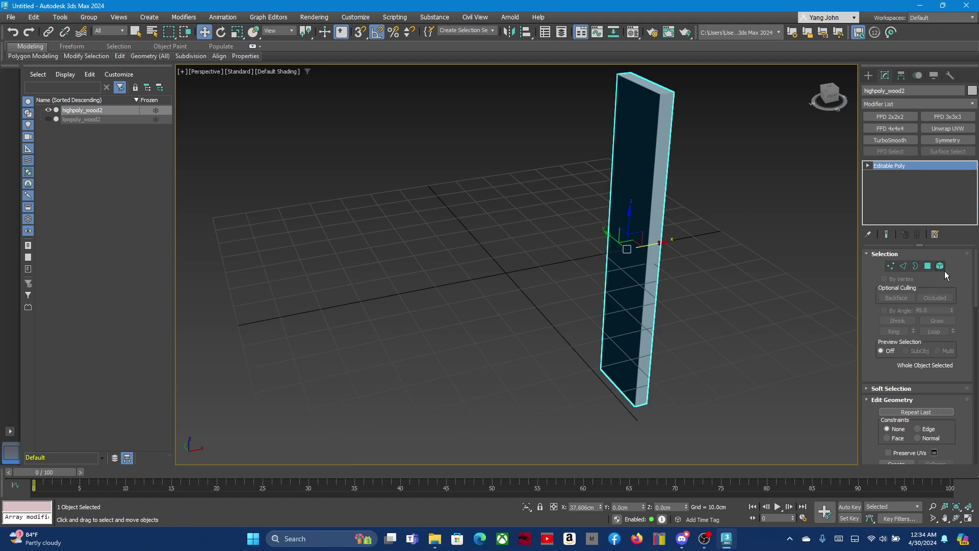
# Select all twelve board edges and apply a first chamfer with an increased amount.
pyautogui.click(906, 265)
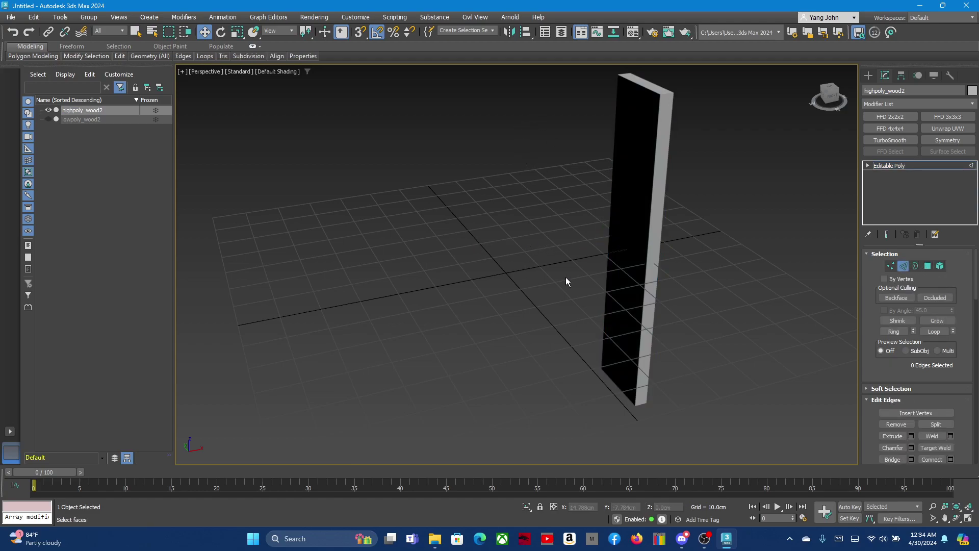
pyautogui.scroll(-5, 521, 238)
pyautogui.scroll(3, 521, 237)
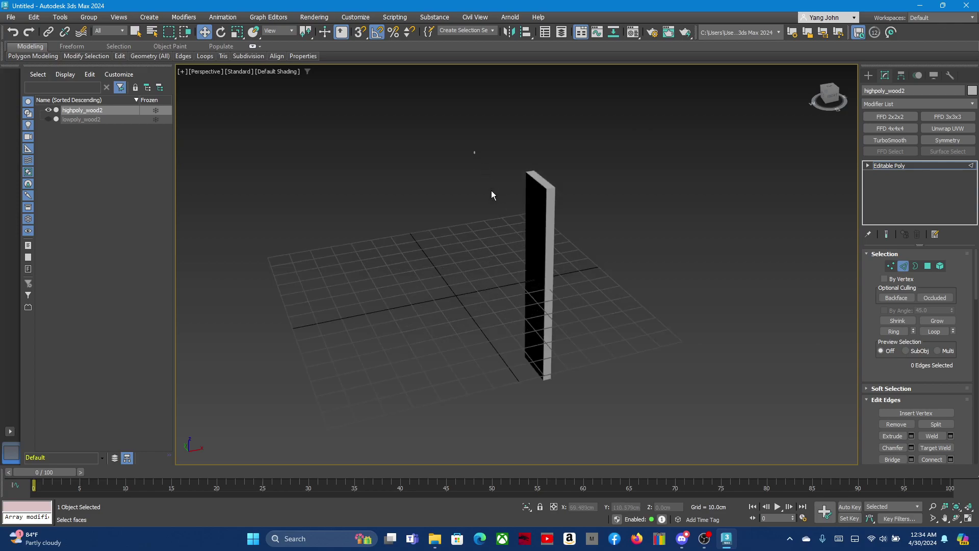
pyautogui.moveTo(491, 191); pyautogui.dragTo(629, 424)
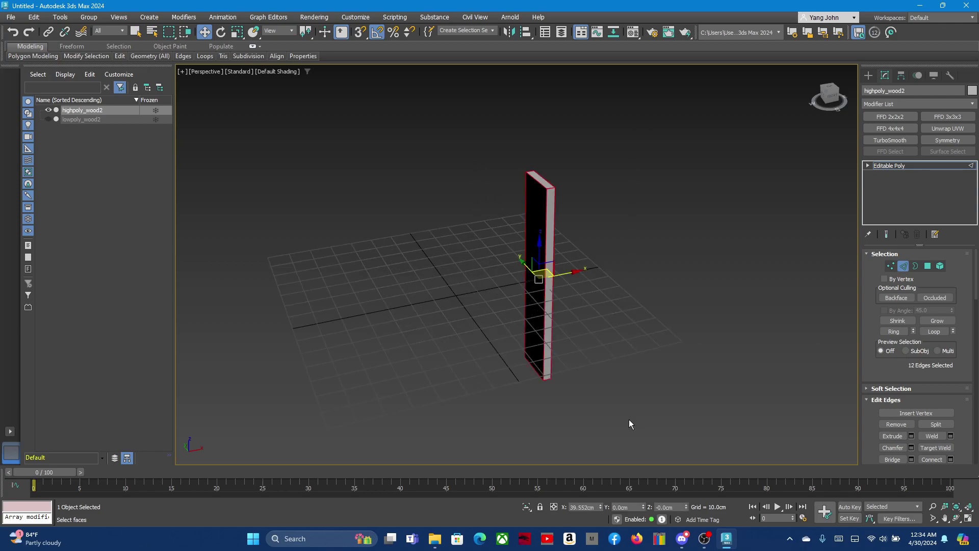
pyautogui.click(911, 448)
pyautogui.scroll(2, 592, 243)
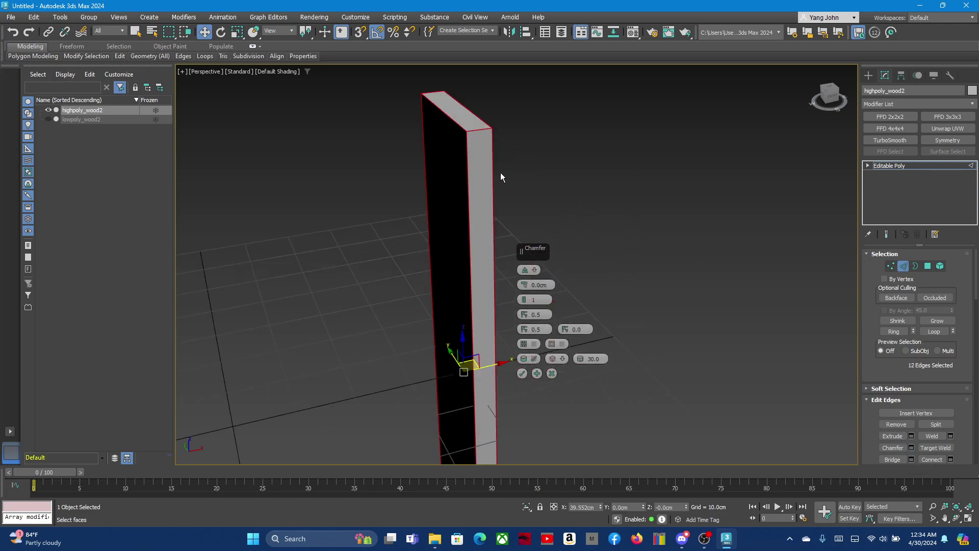
pyautogui.scroll(2, 445, 124)
pyautogui.scroll(1, 446, 124)
pyautogui.scroll(2, 579, 147)
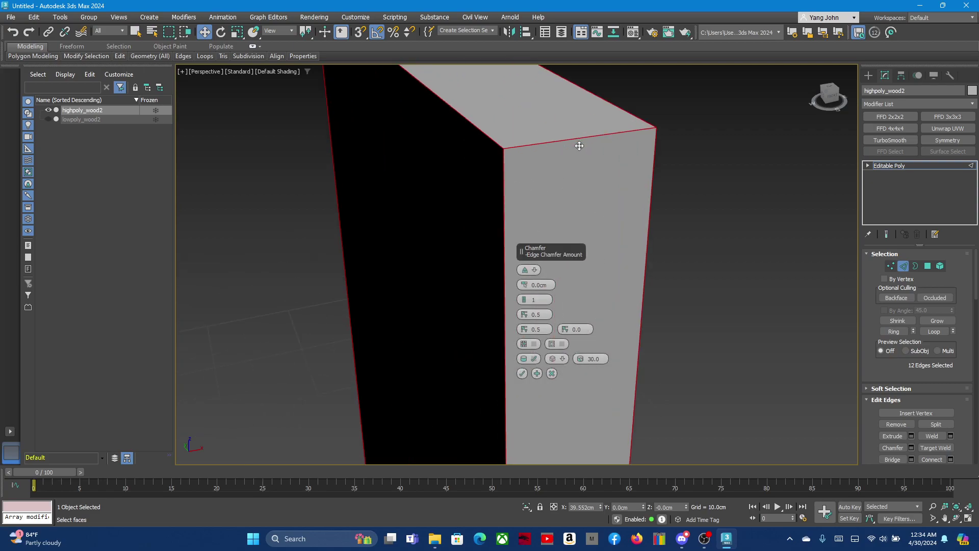
pyautogui.scroll(2, 579, 148)
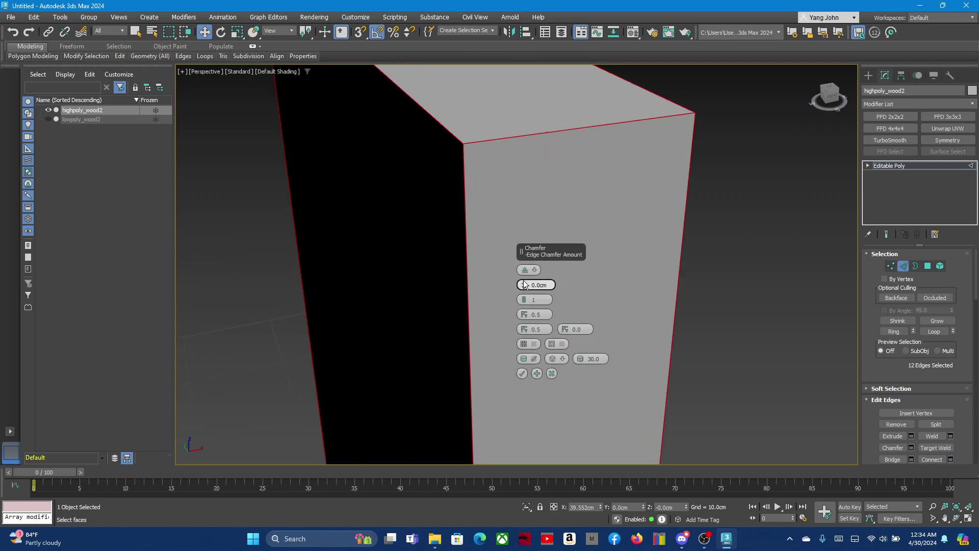
pyautogui.moveTo(525, 282); pyautogui.dragTo(522, 278)
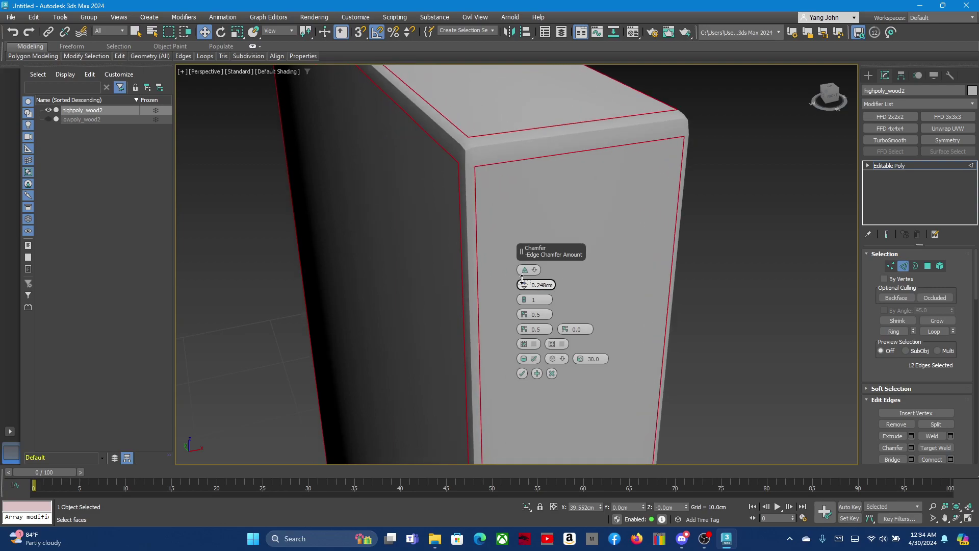
pyautogui.press('Return')
# Turn on Edged Faces (F4) and chamfer the edges at 0.124 cm with 1 segment.
pyautogui.press('2')
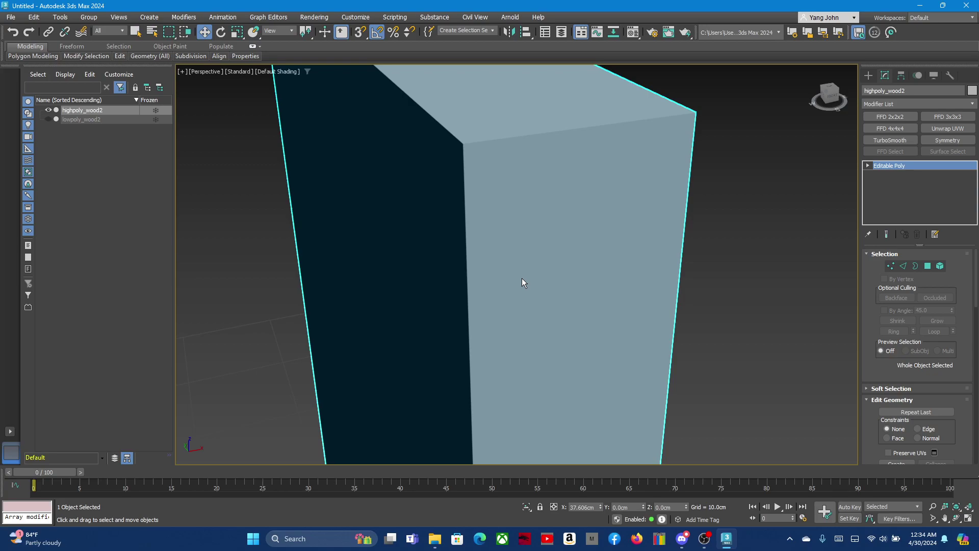
pyautogui.press('F4')
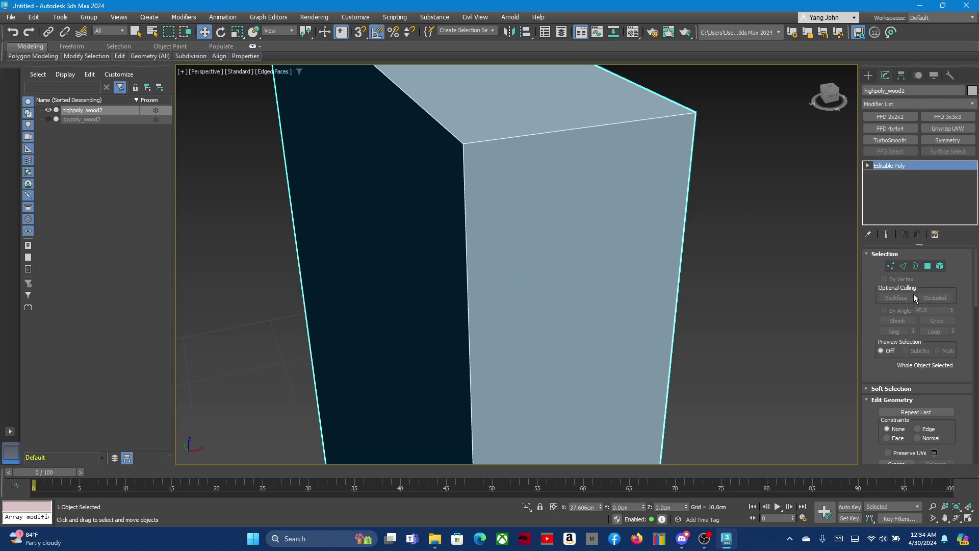
pyautogui.click(903, 266)
pyautogui.scroll(-5, 610, 243)
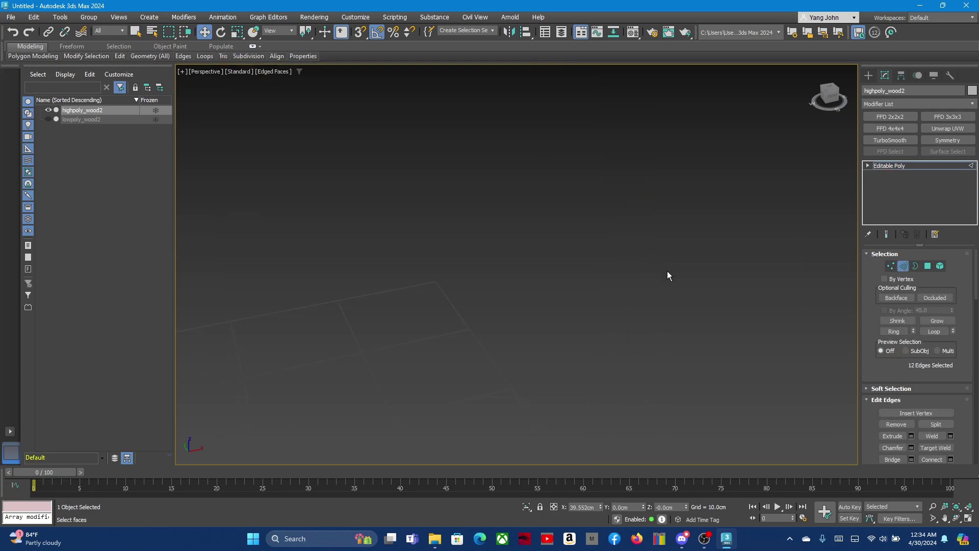
pyautogui.scroll(2, 640, 225)
pyautogui.scroll(3, 641, 213)
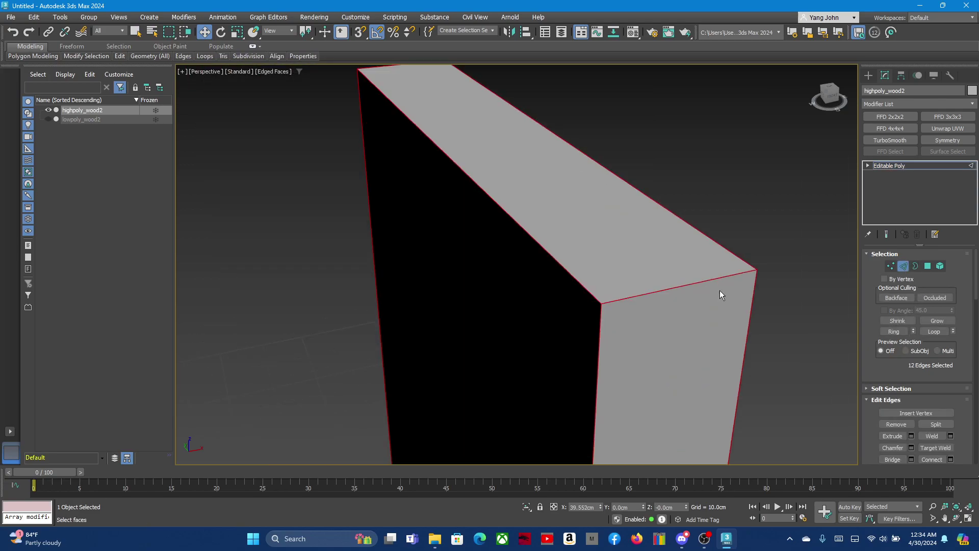
pyautogui.click(911, 448)
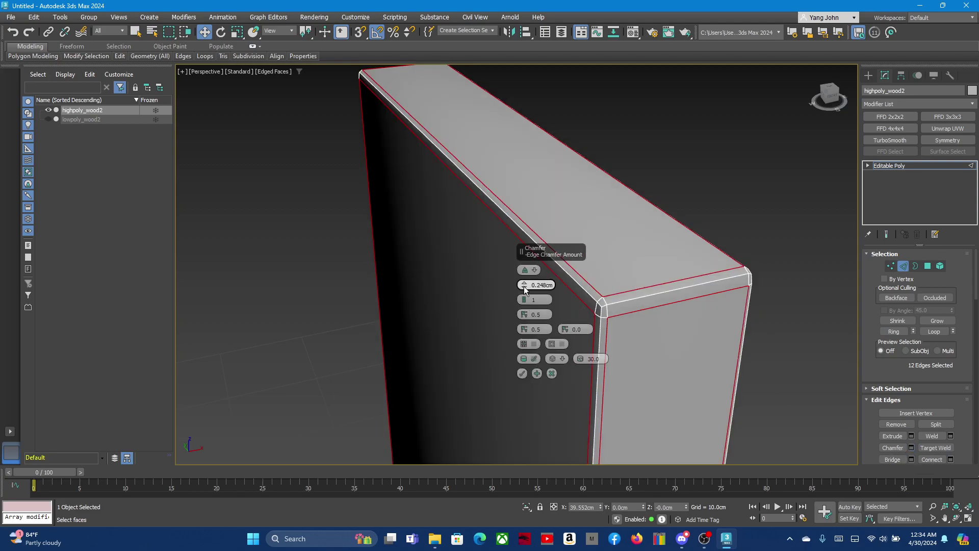
pyautogui.moveTo(525, 288); pyautogui.dragTo(526, 287)
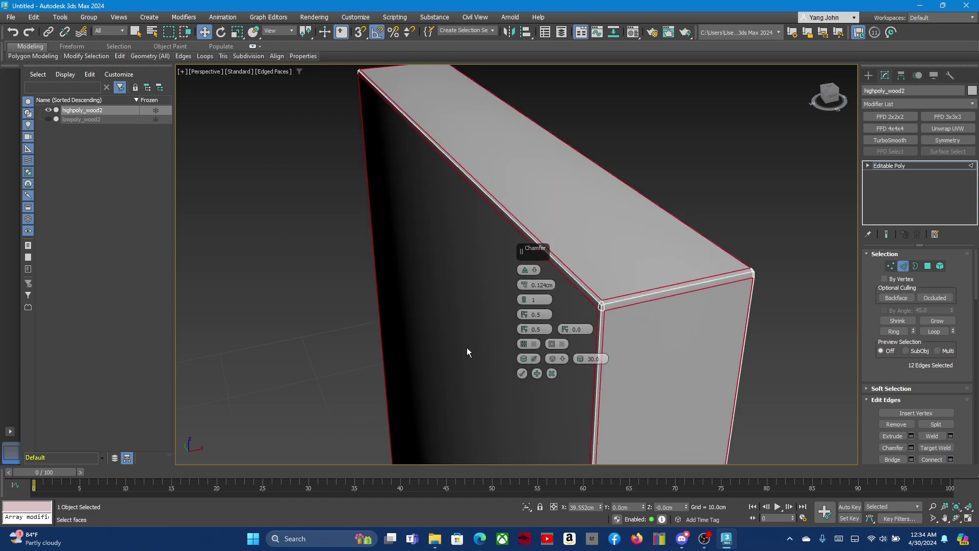
pyautogui.click(520, 373)
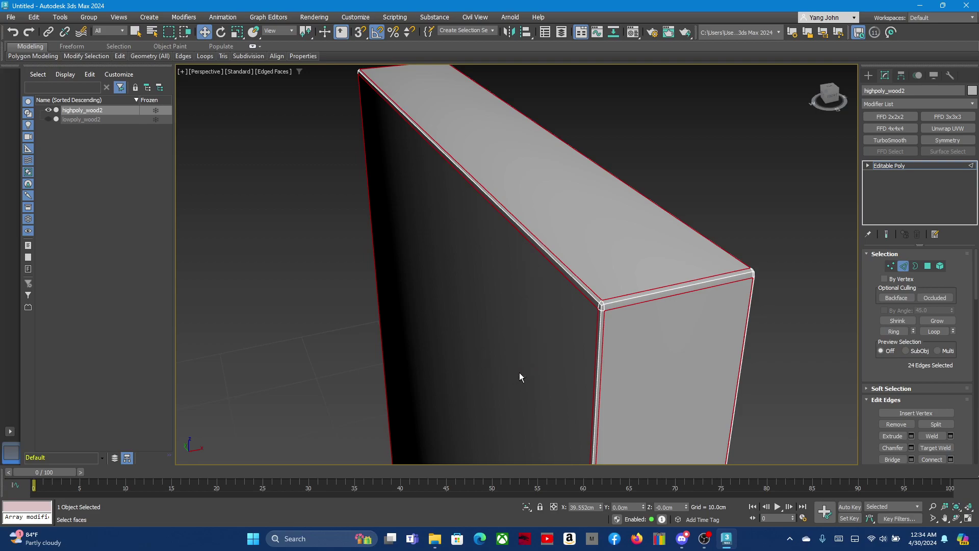
pyautogui.click(903, 266)
pyautogui.scroll(-5, 423, 196)
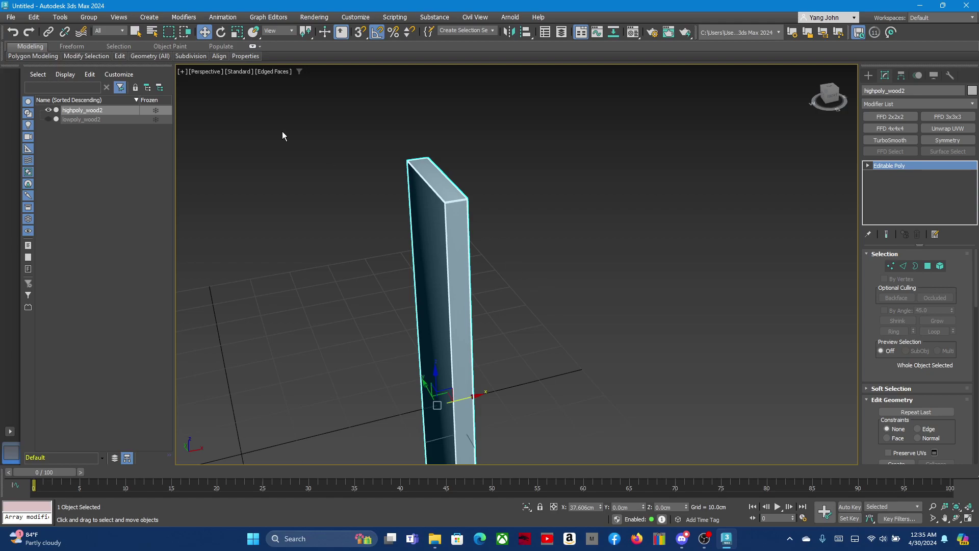
# Add a 1-iteration TurboSmooth modifier to highpoly_wood2 and orbit to inspect the smoothing.
pyautogui.click(11, 20)
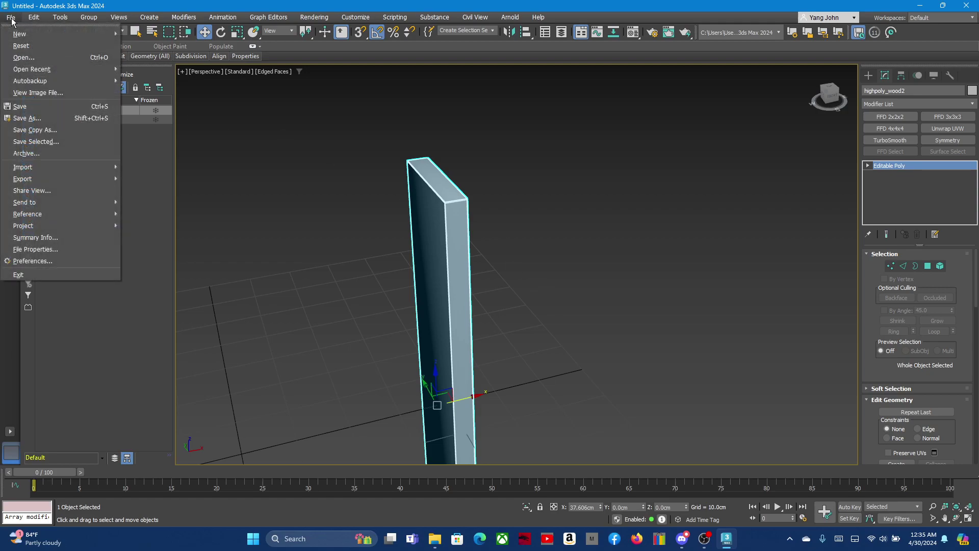
pyautogui.click(809, 170)
pyautogui.click(890, 140)
pyautogui.moveTo(515, 265)
pyautogui.keyDown('alt'); pyautogui.mouseDown(button='middle')
pyautogui.moveTo(579, 265)
pyautogui.moveTo(570, 202)
pyautogui.moveTo(589, 246)
pyautogui.mouseUp(button='middle'); pyautogui.keyUp('alt')
pyautogui.scroll(-3, 589, 250)
pyautogui.scroll(5, 569, 286)
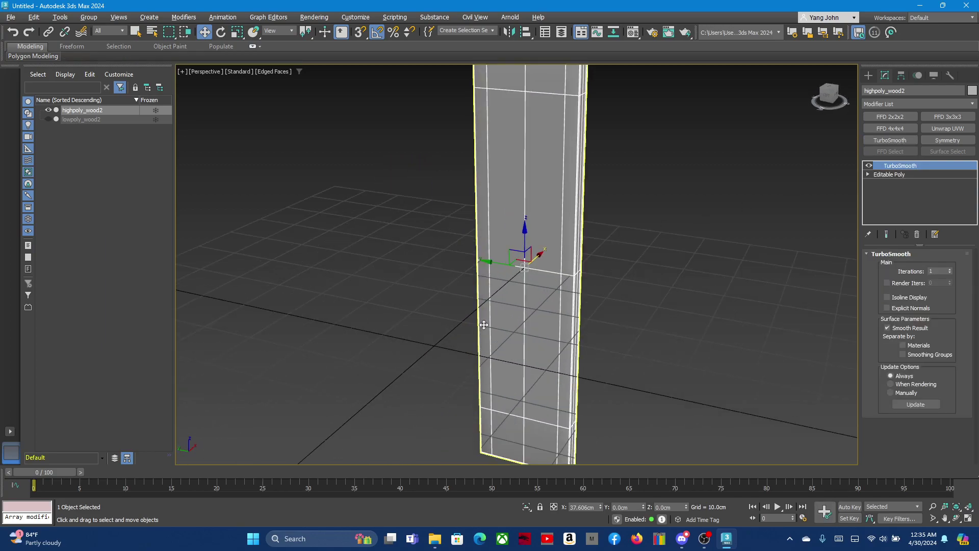
# Delete TurboSmooth so only Editable Poly remains, and open the File menu for exporting.
pyautogui.scroll(-3, 569, 286)
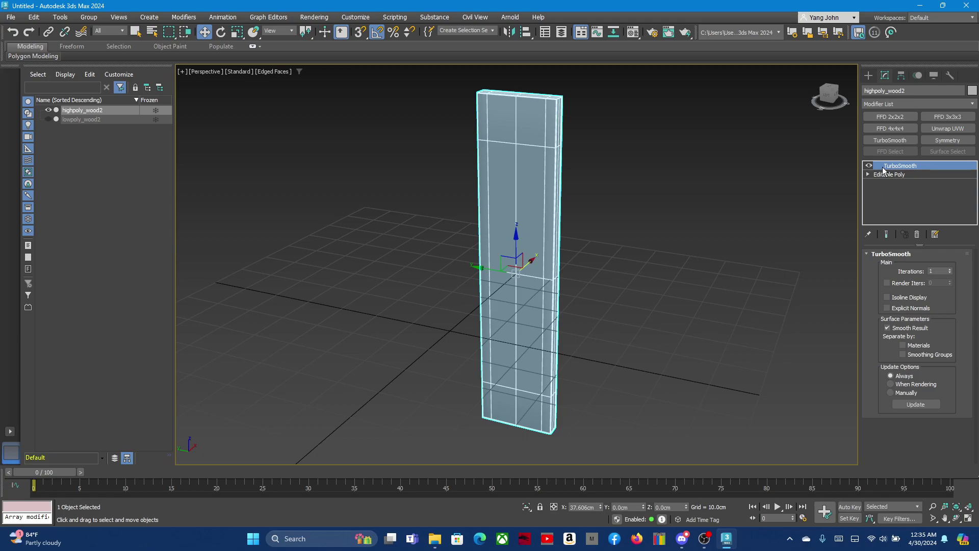
pyautogui.press('Delete')
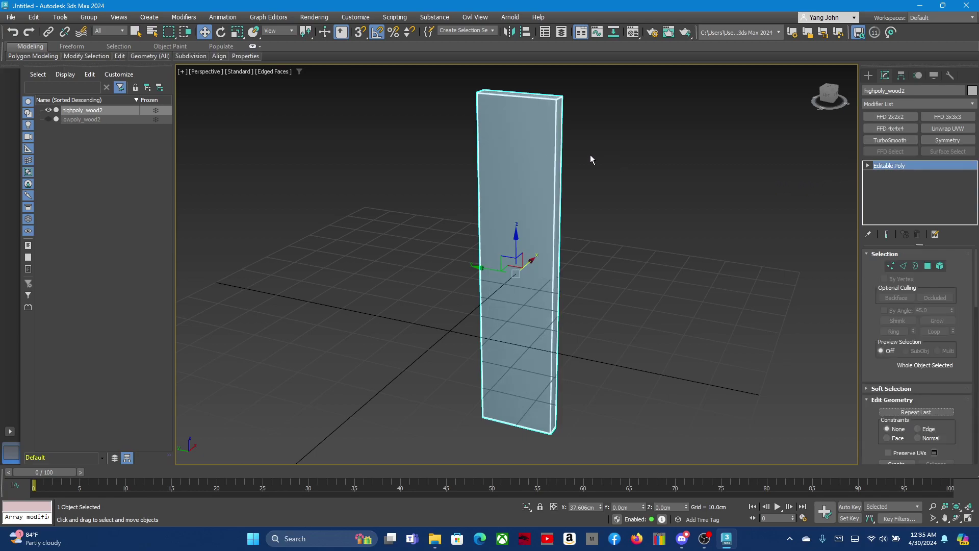
pyautogui.click(8, 19)
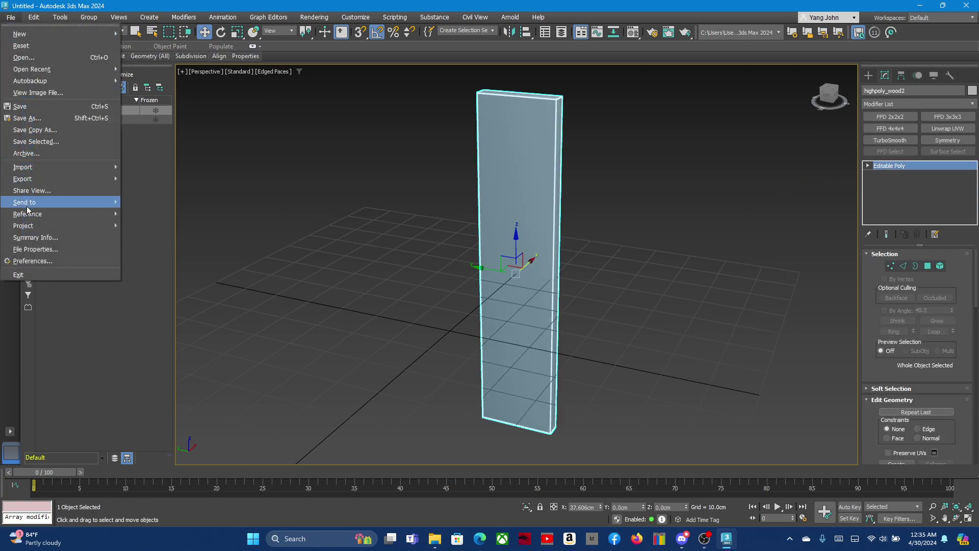
pyautogui.moveTo(23, 179)
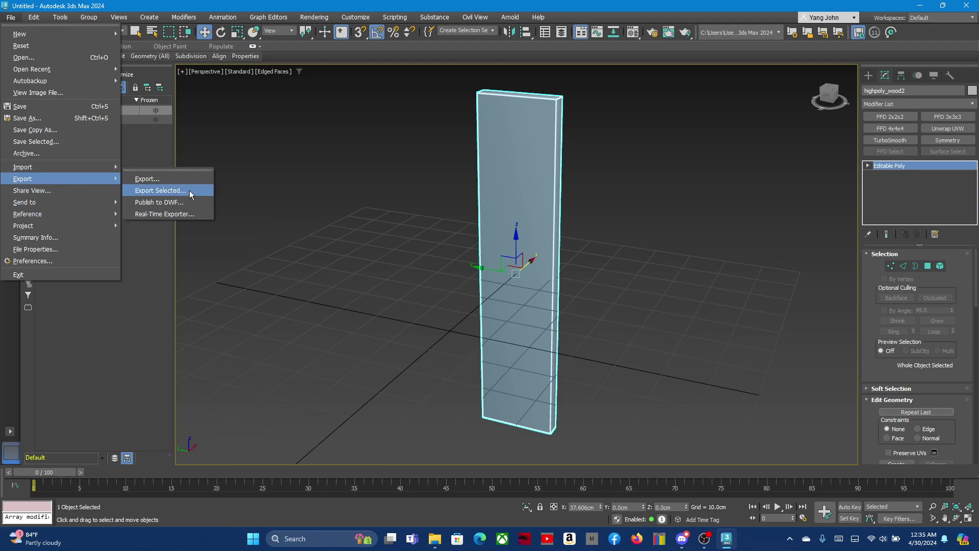
# Export the selected board, browsing to the wooden plank folder on the Desktop.
pyautogui.click(188, 191)
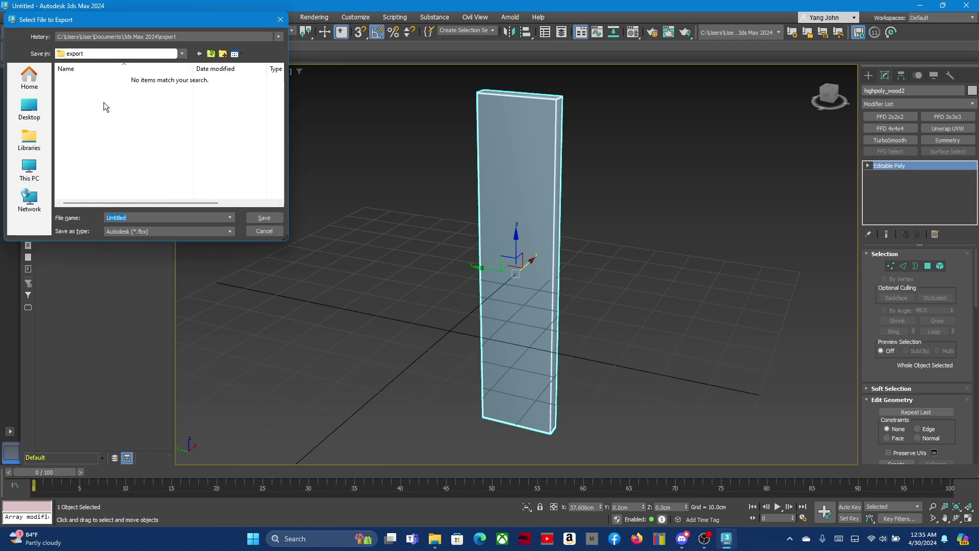
pyautogui.click(31, 111)
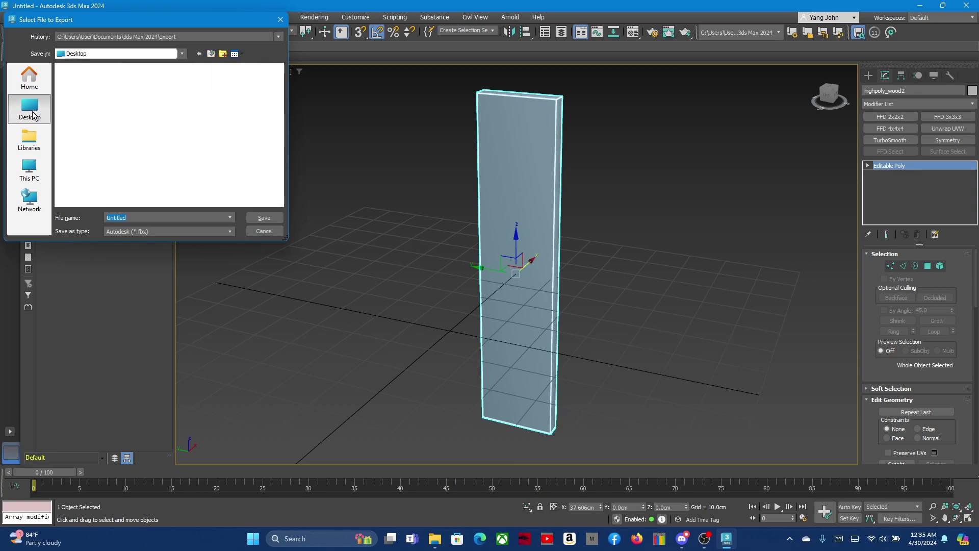
pyautogui.scroll(-1, 112, 137)
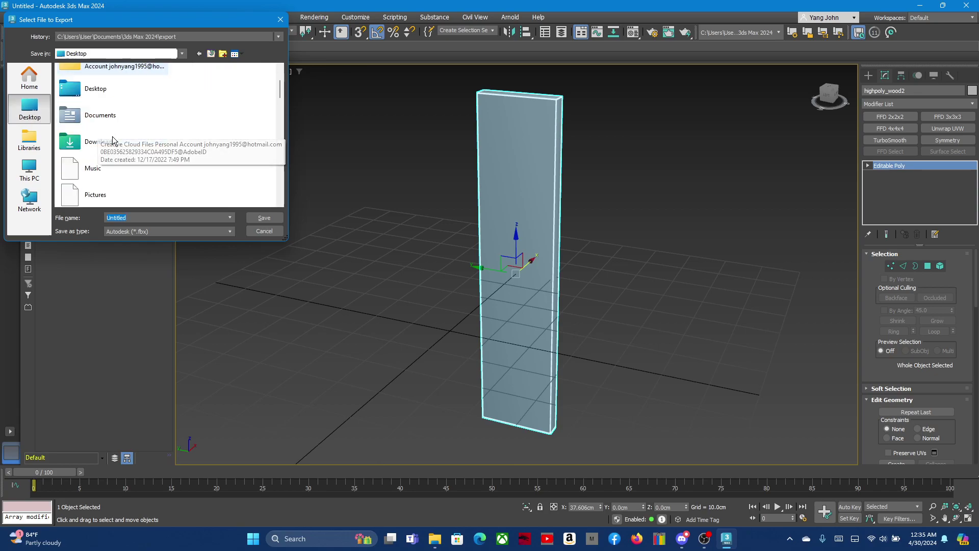
pyautogui.scroll(-2, 117, 140)
pyautogui.scroll(-3, 118, 139)
pyautogui.scroll(-3, 120, 142)
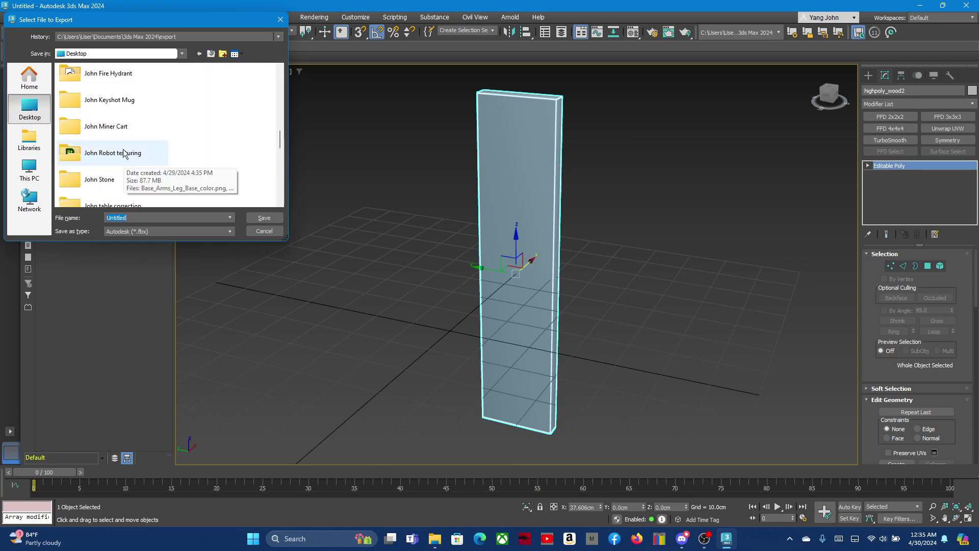
pyautogui.scroll(1, 135, 128)
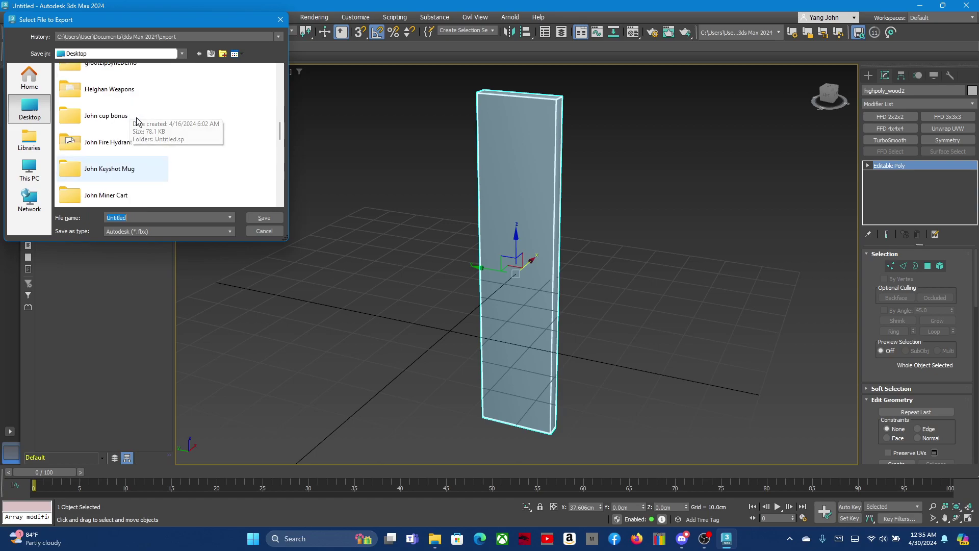
pyautogui.scroll(1, 148, 112)
pyautogui.scroll(-2, 165, 122)
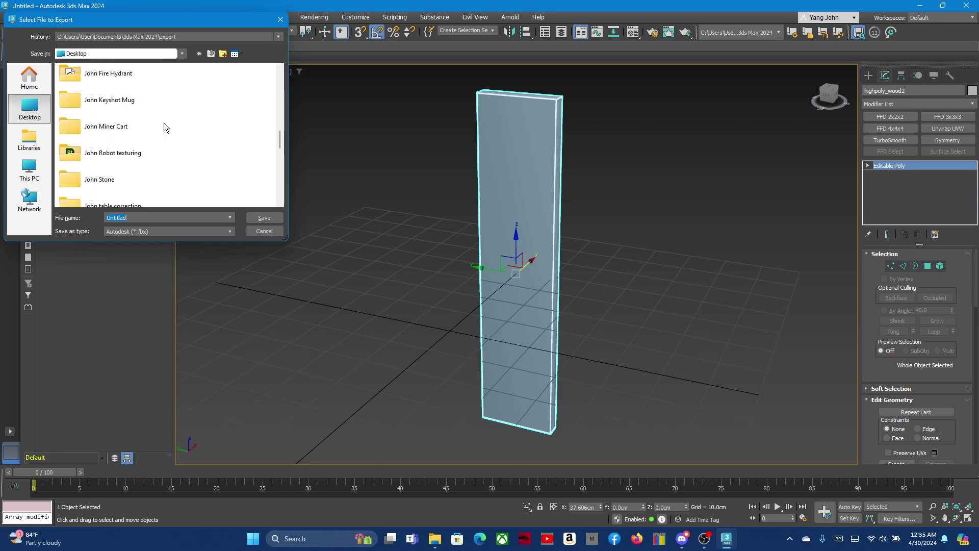
pyautogui.scroll(-1, 164, 123)
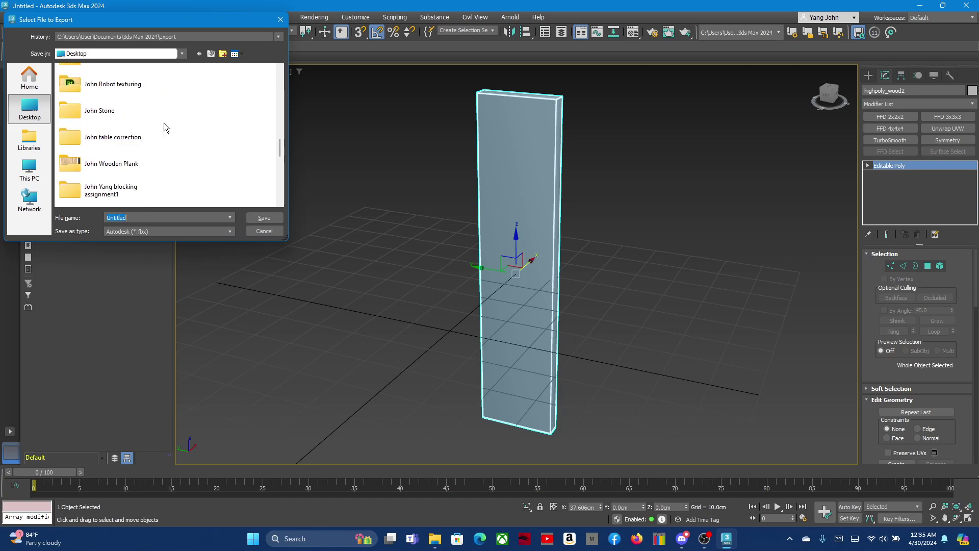
pyautogui.doubleClick(117, 163)
# Save the export as highpoly_wood2.fbx, accepting the default FBX Export settings.
pyautogui.doubleClick(164, 216)
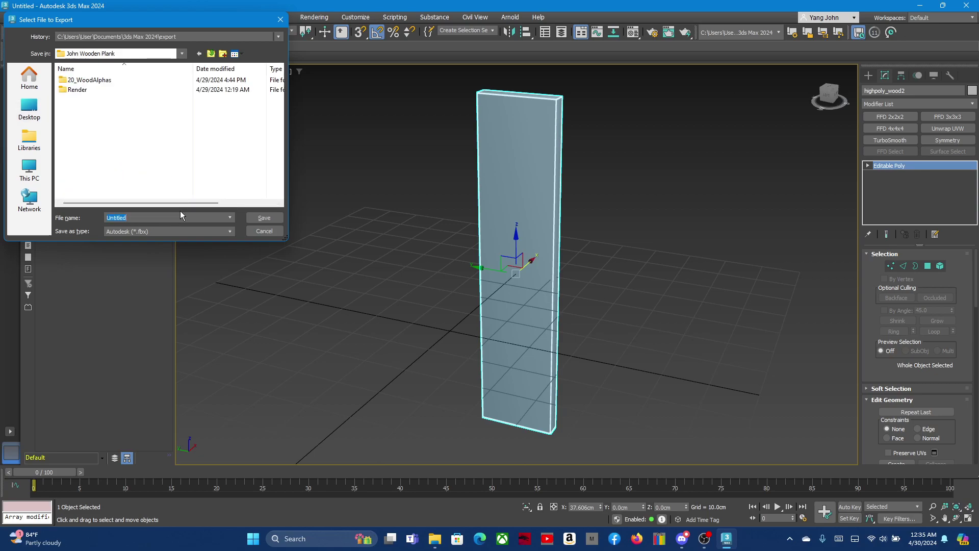
pyautogui.write('highpoly_')
pyautogui.write('wood2')
pyautogui.click(255, 218)
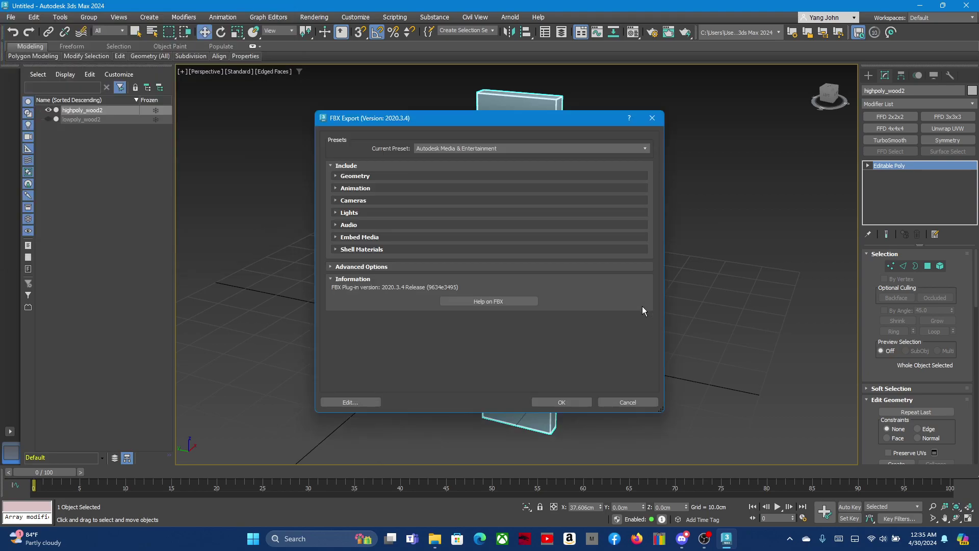
pyautogui.click(562, 402)
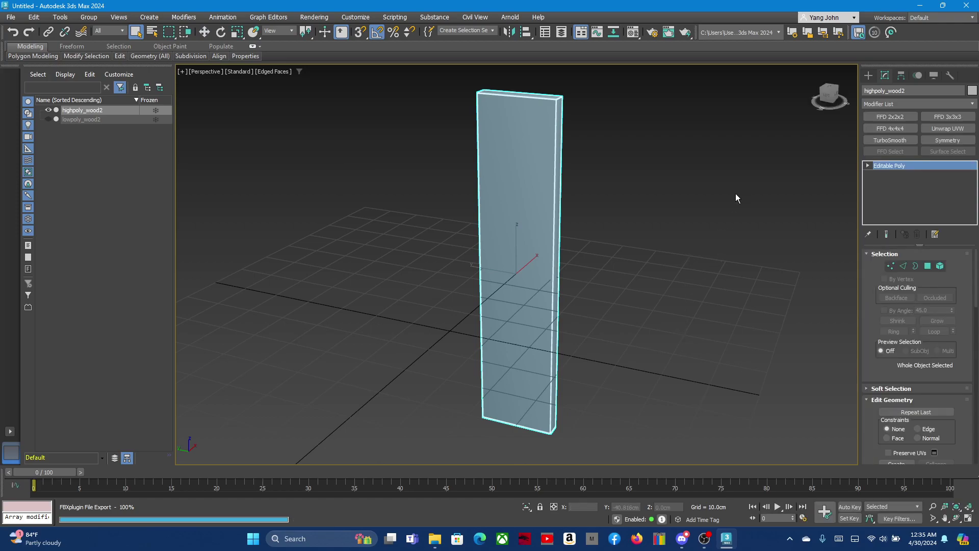
pyautogui.click(920, 11)
# Search Windows for 'zbrush' and launch ZBrush 2024.0.2 from Best match.
pyautogui.click(306, 538)
pyautogui.write('zb')
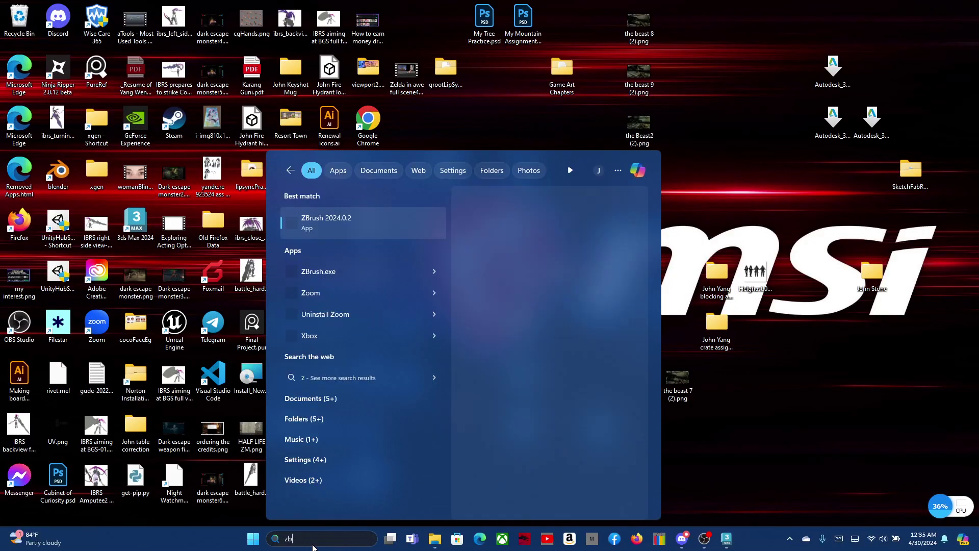
pyautogui.write('rush')
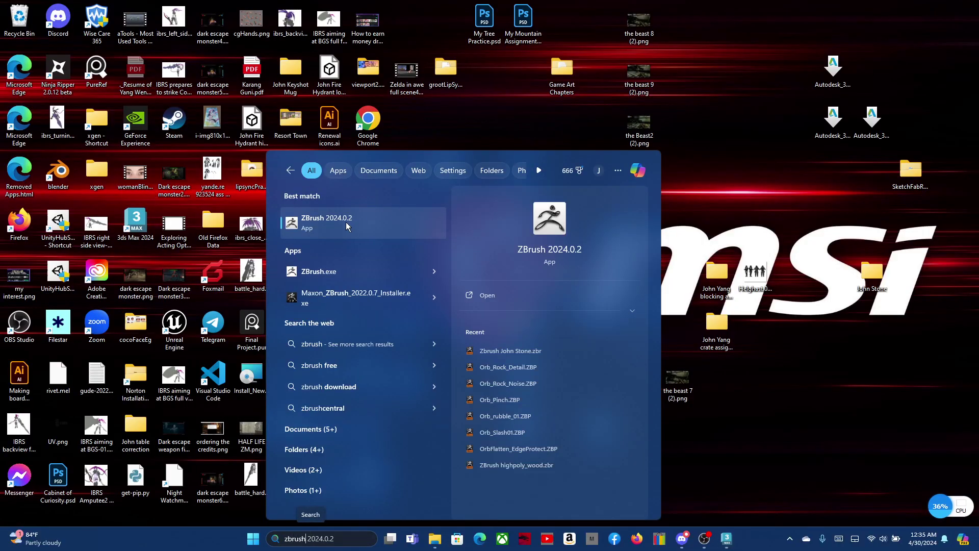
pyautogui.click(573, 228)
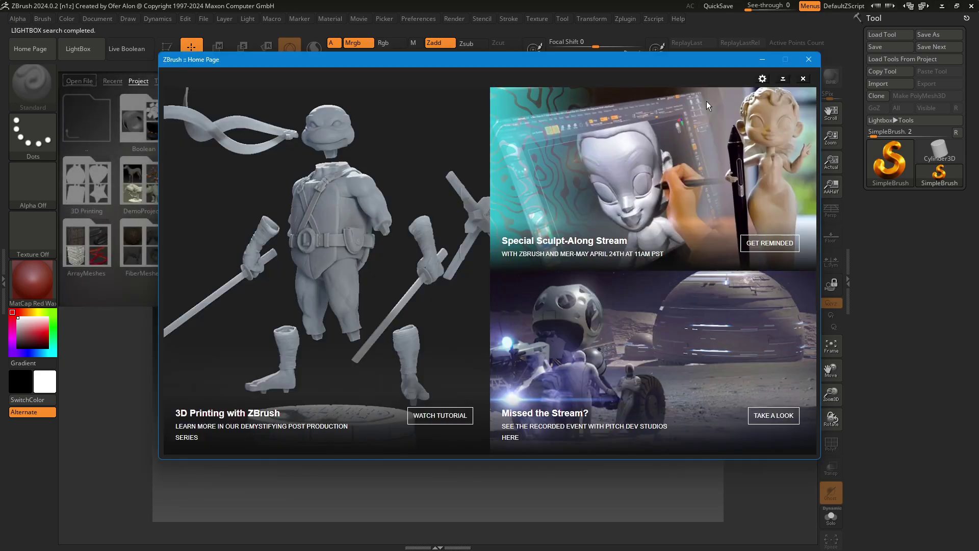
# Close the Home Page and LightBox, and start an import from Zplugin > FBX ExportImport.
pyautogui.click(809, 59)
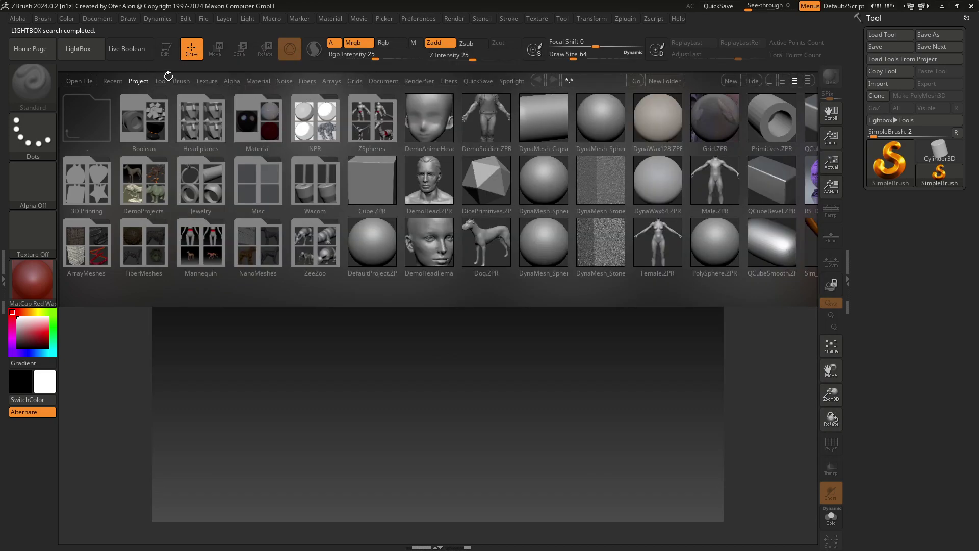
pyautogui.click(78, 49)
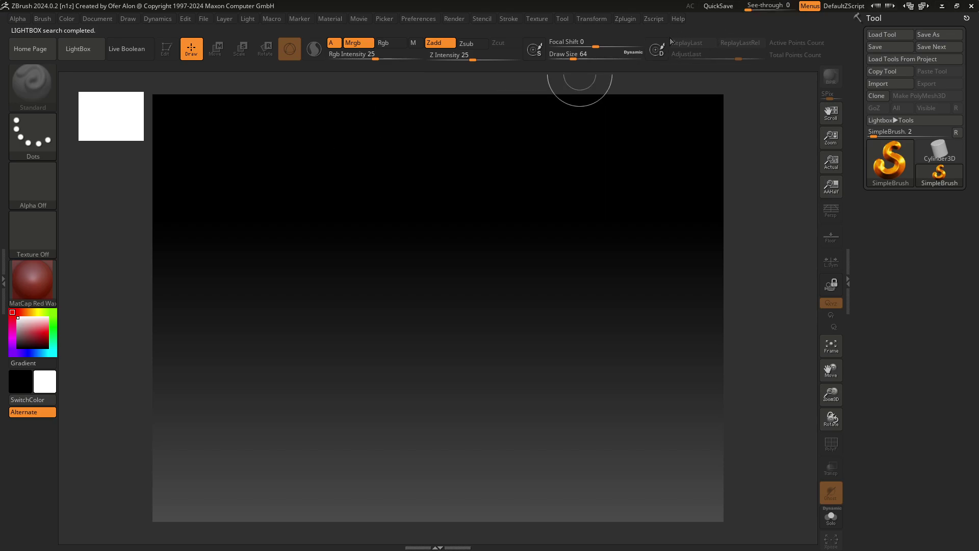
pyautogui.click(623, 21)
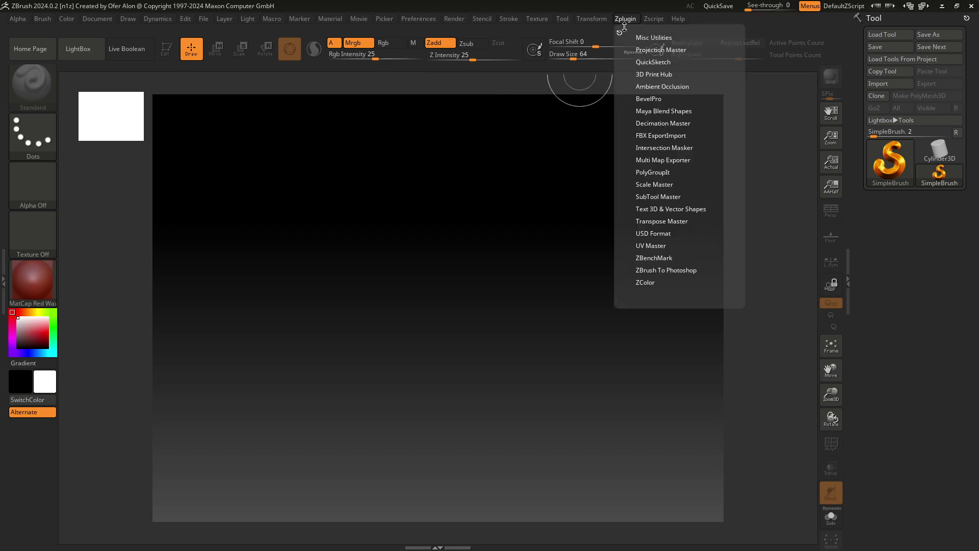
pyautogui.click(649, 135)
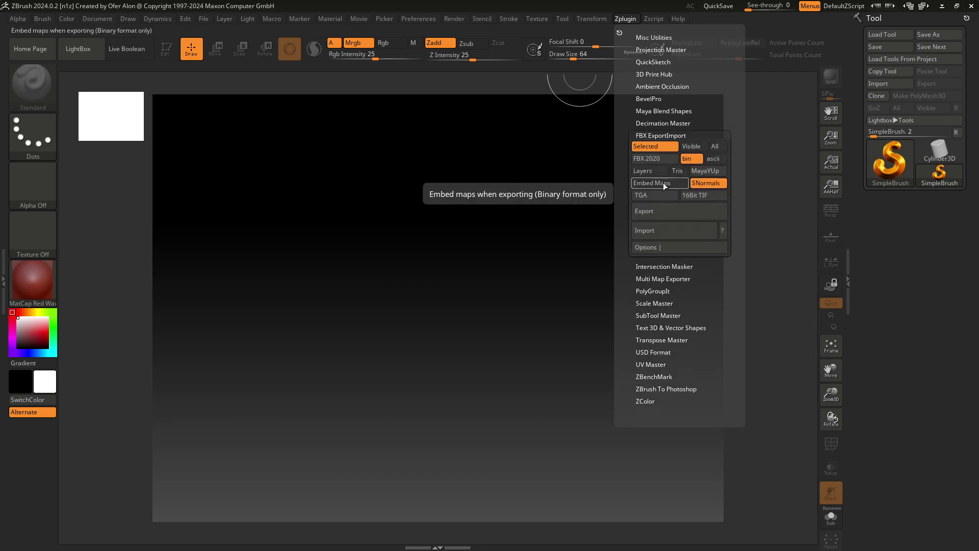
pyautogui.click(645, 230)
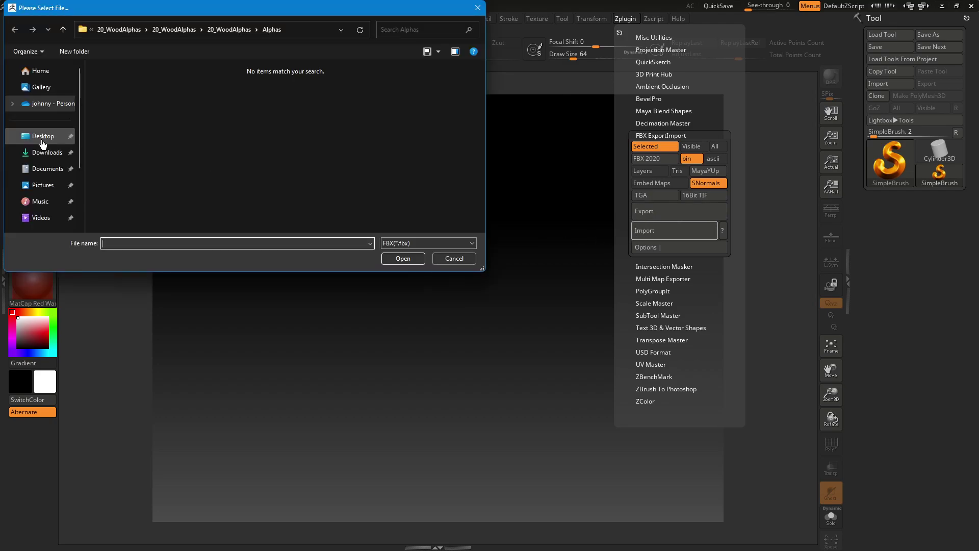
# Import highpoly_wood2.fbx from the wooden plank folder on the Desktop.
pyautogui.click(42, 137)
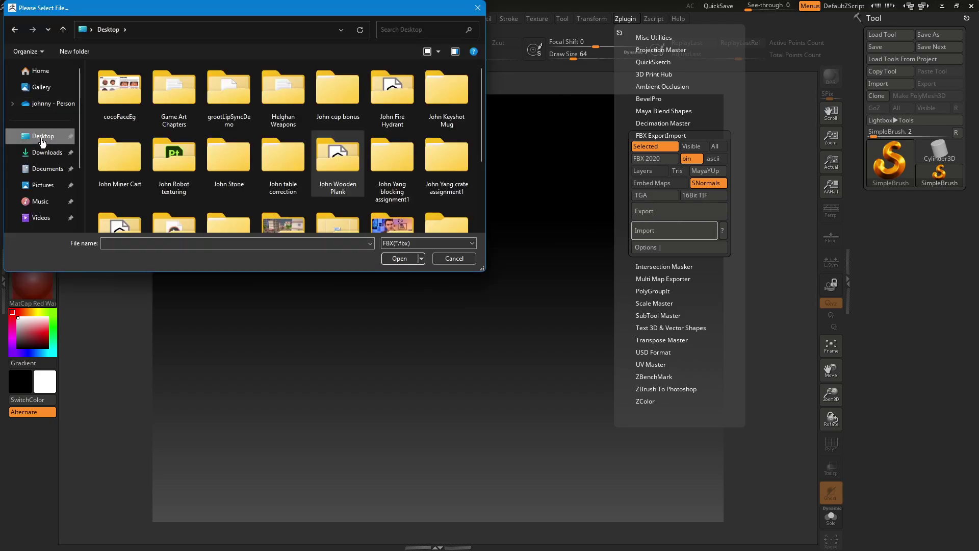
pyautogui.doubleClick(326, 168)
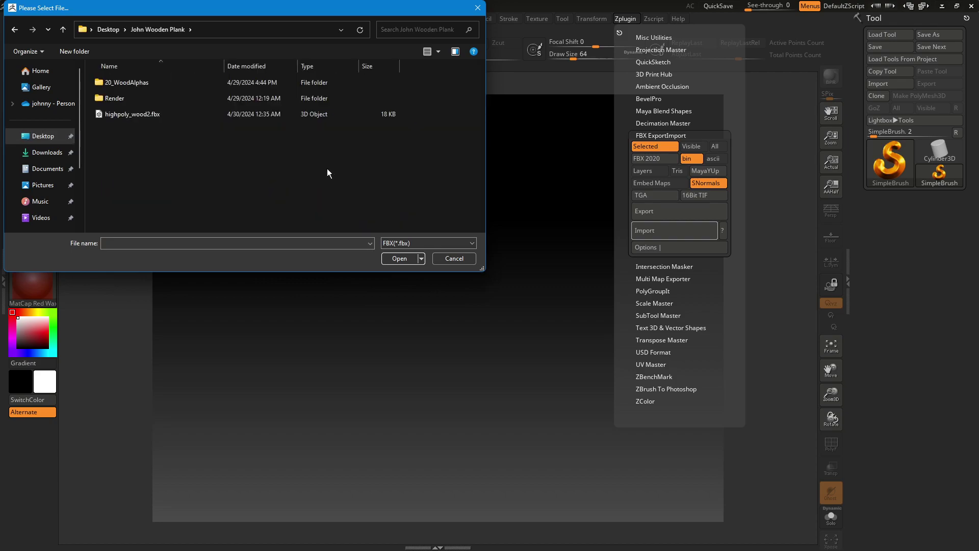
pyautogui.click(253, 120)
pyautogui.click(396, 258)
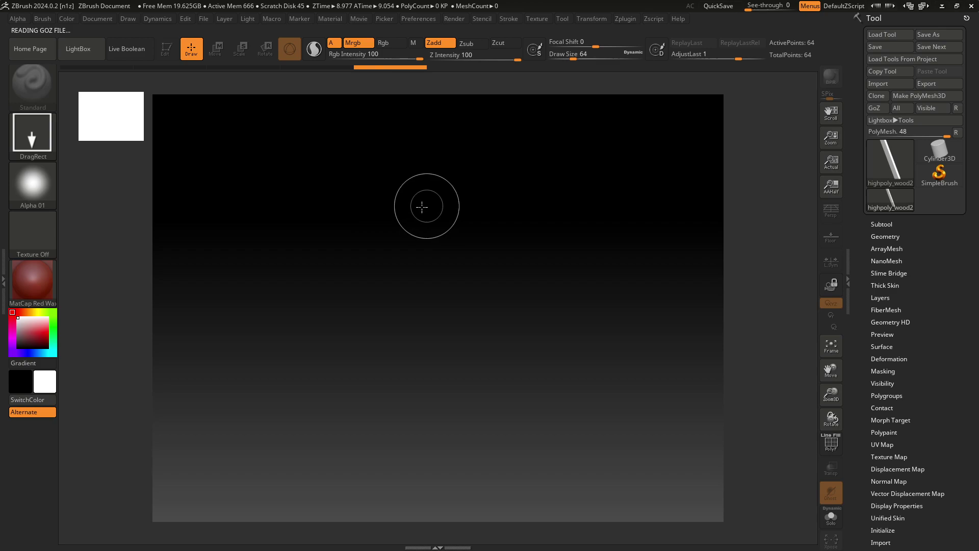
# Draw highpoly_wood2 onto the canvas, enter Edit mode, and turn its broad face toward the viewer.
pyautogui.moveTo(406, 212)
pyautogui.mouseDown()
pyautogui.moveTo(386, 422)
pyautogui.moveTo(400, 437)
pyautogui.mouseUp()
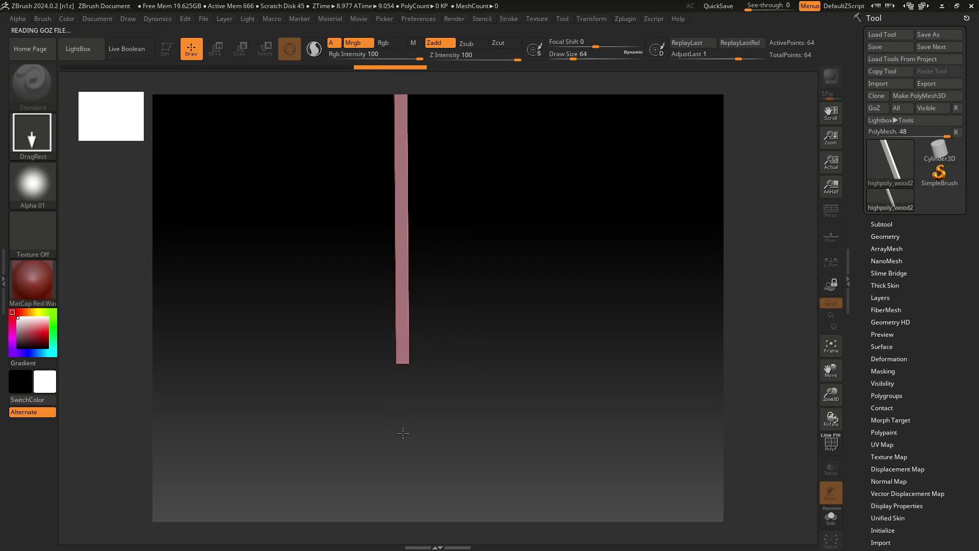
pyautogui.click(167, 49)
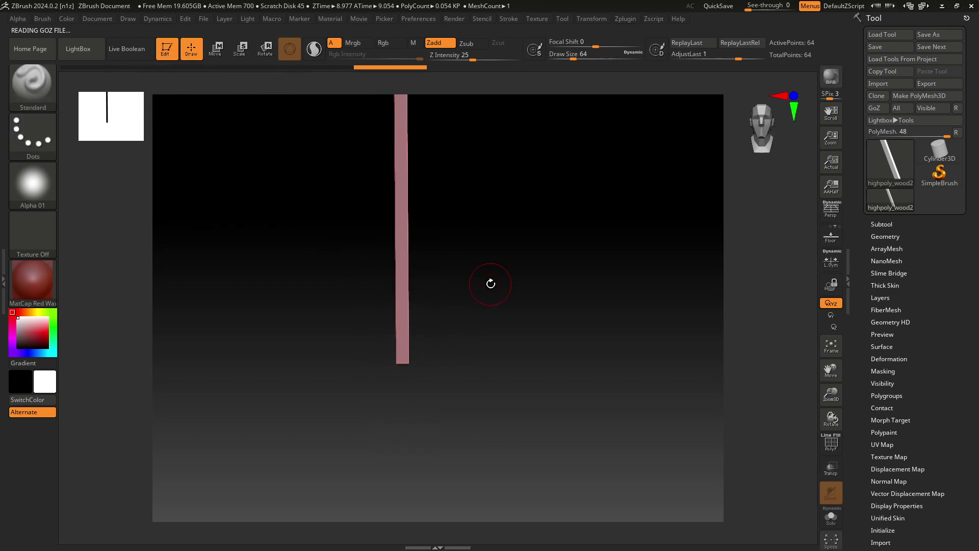
pyautogui.moveTo(478, 196)
pyautogui.mouseDown()
pyautogui.moveTo(514, 319)
pyautogui.moveTo(548, 302)
pyautogui.mouseUp()
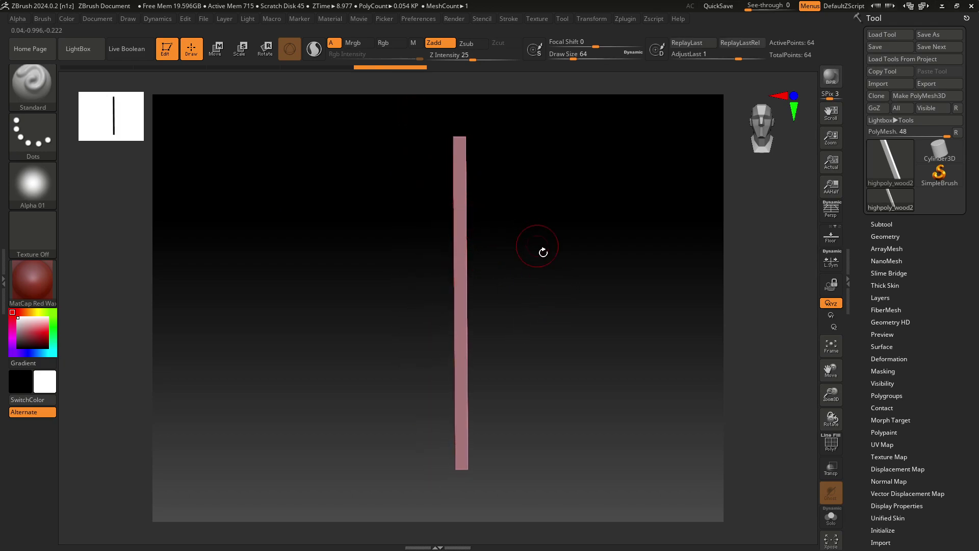
pyautogui.moveTo(550, 266)
pyautogui.mouseDown()
pyautogui.moveTo(609, 265)
pyautogui.moveTo(593, 270)
pyautogui.mouseUp()
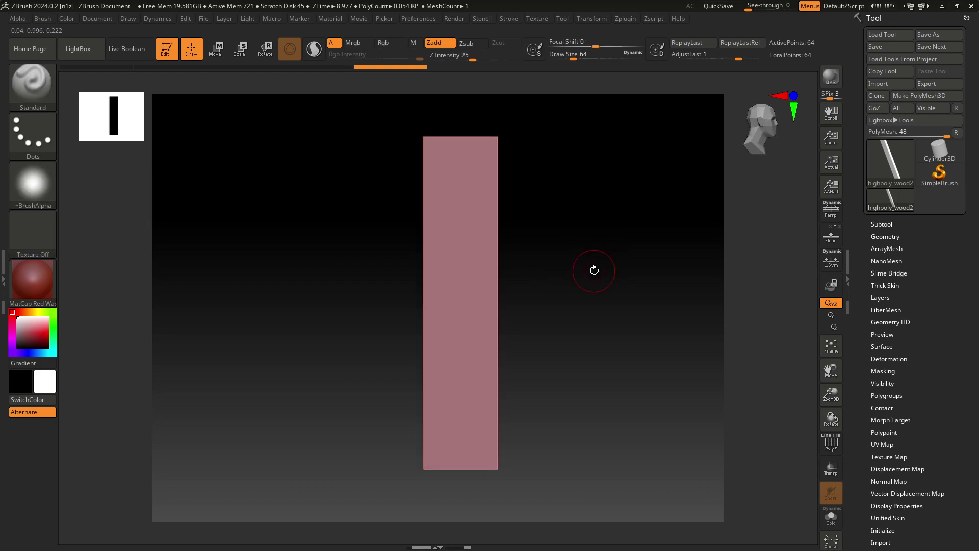
pyautogui.press('ctrl')
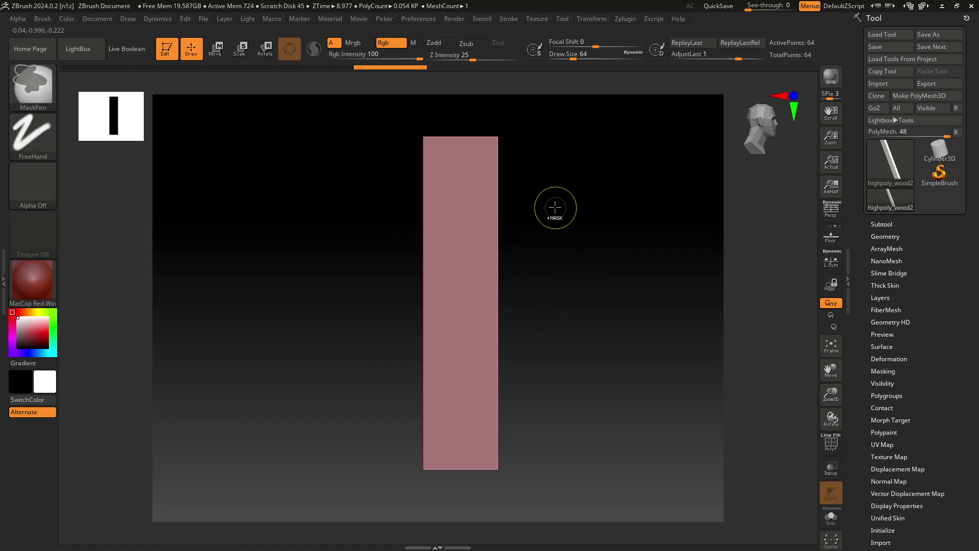
pyautogui.moveTo(555, 207)
pyautogui.keyDown('ctrl'); pyautogui.mouseDown(button='right')
pyautogui.moveTo(577, 231)
pyautogui.moveTo(600, 221)
pyautogui.moveTo(545, 223)
pyautogui.mouseUp(button='right'); pyautogui.keyUp('ctrl')
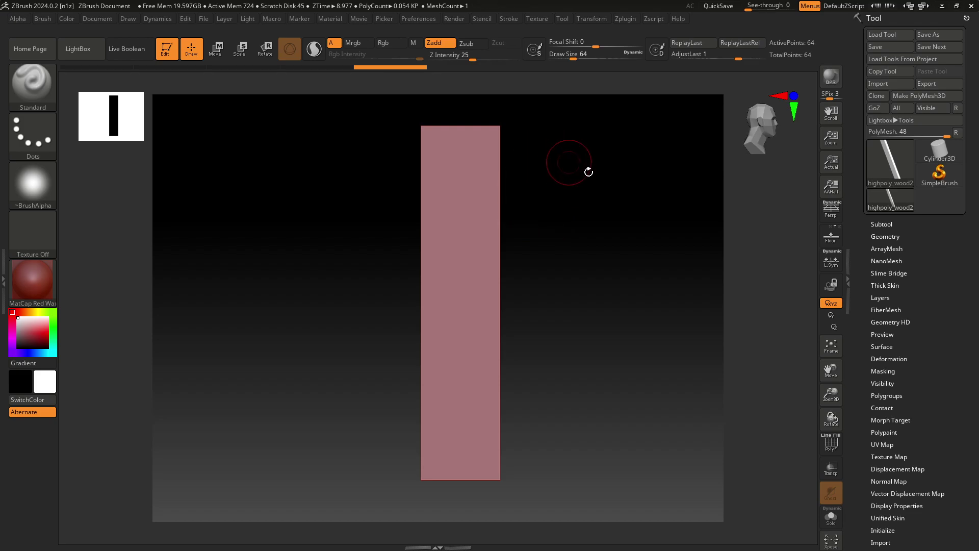
# Subdivide the plank twice with Ctrl+D to about 884,746 points.
pyautogui.press('ctrl')
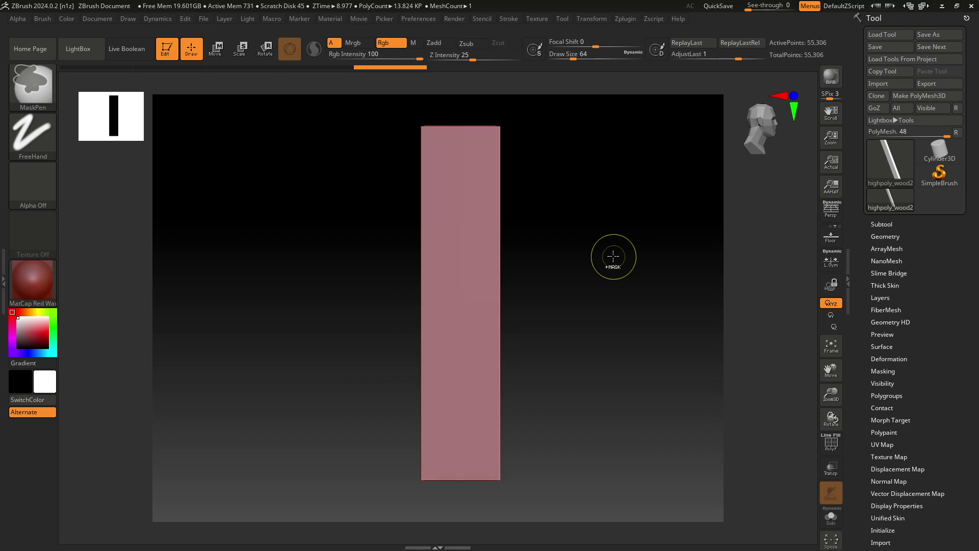
pyautogui.hotkey('ctrl', 'd')
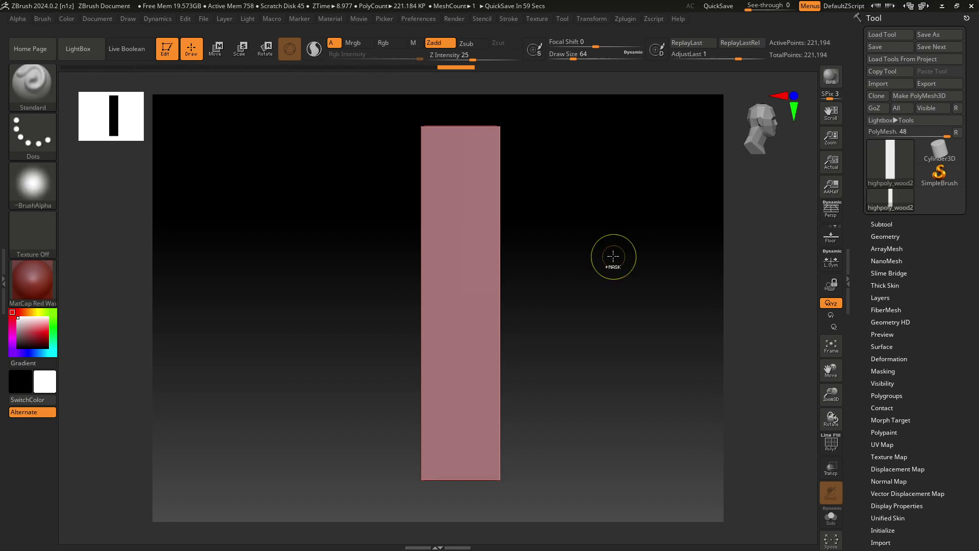
pyautogui.hotkey('ctrl', 'd')
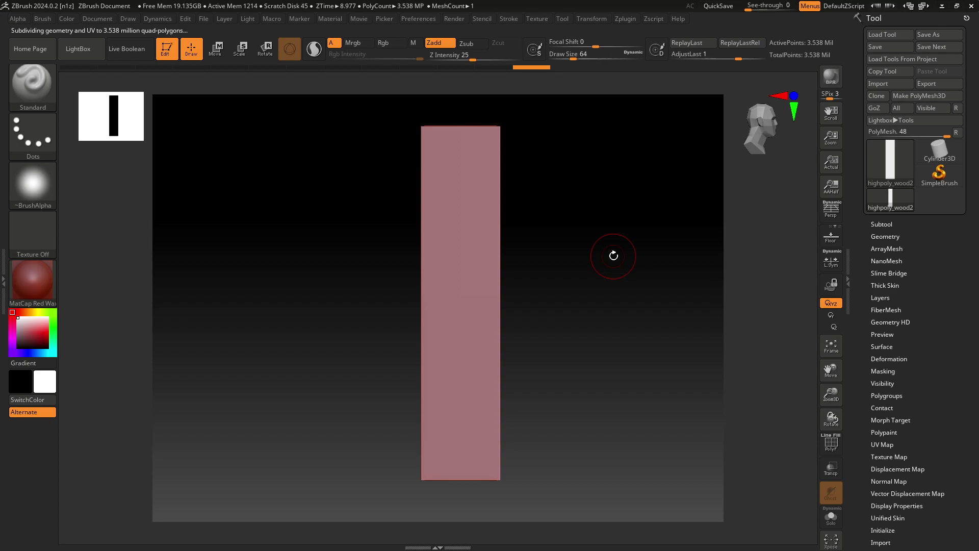
# Try two Standard brush test grooves on the plank and undo both.
pyautogui.press('ctrl')
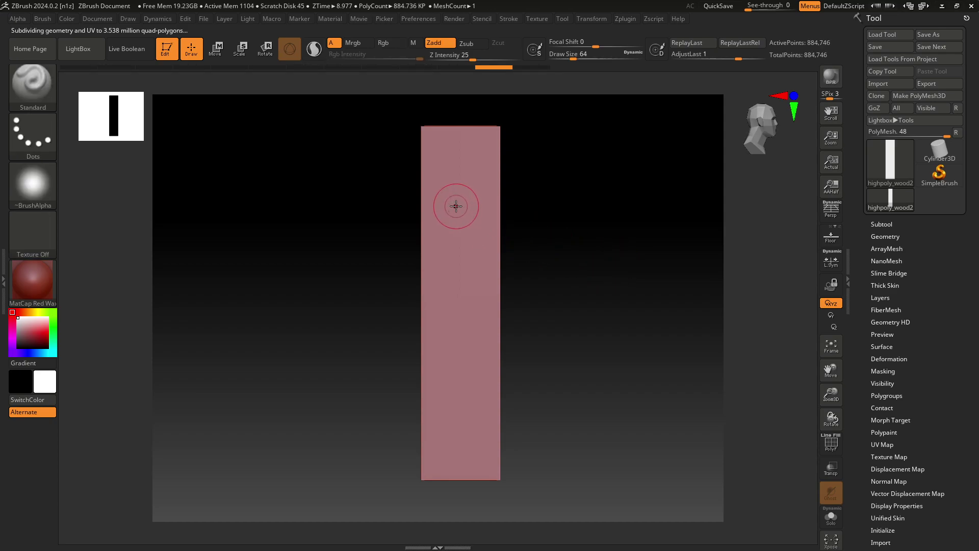
pyautogui.moveTo(457, 198); pyautogui.dragTo(472, 269)
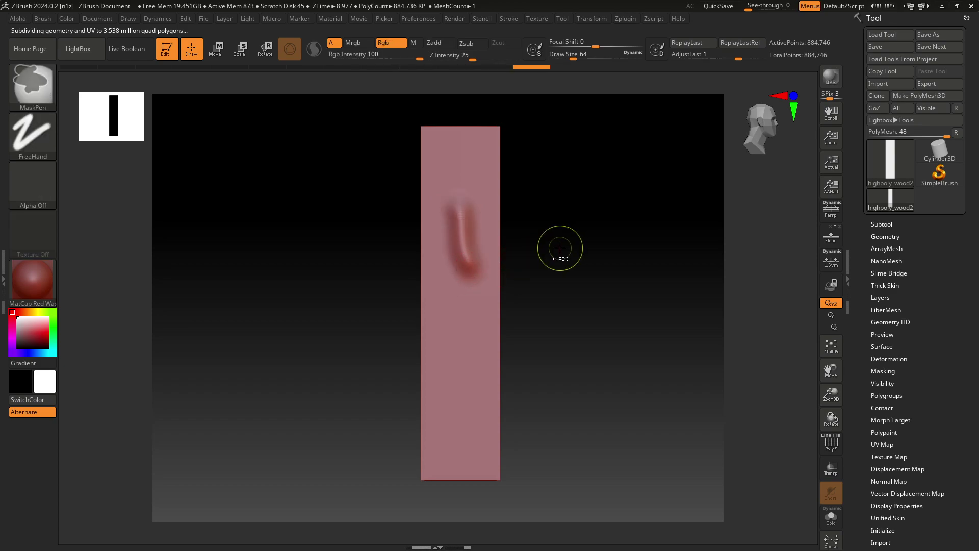
pyautogui.hotkey('ctrl', 'z')
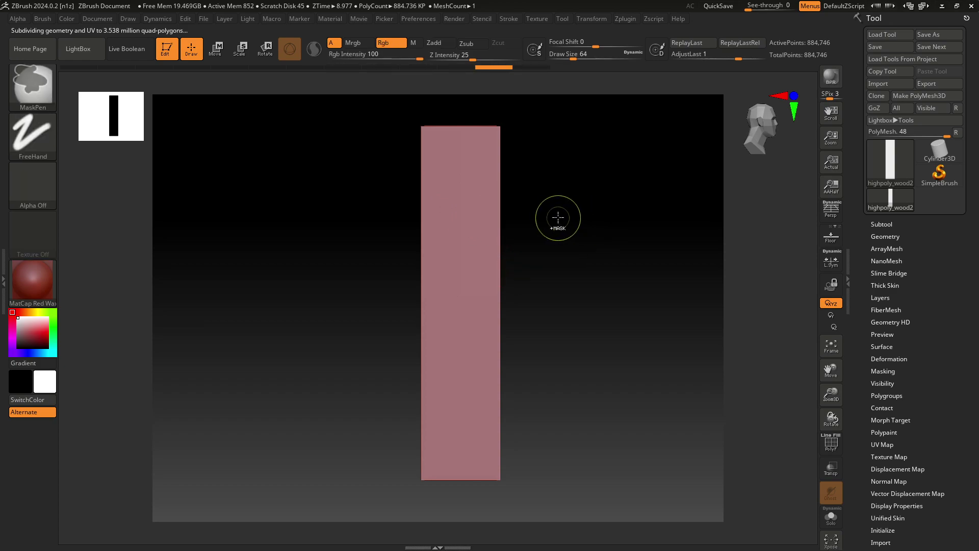
pyautogui.moveTo(557, 219)
pyautogui.keyDown('ctrl'); pyautogui.mouseDown(button='right')
pyautogui.moveTo(644, 280)
pyautogui.moveTo(550, 261)
pyautogui.mouseUp(button='right'); pyautogui.keyUp('ctrl')
pyautogui.moveTo(460, 239)
pyautogui.mouseDown()
pyautogui.moveTo(456, 326)
pyautogui.moveTo(470, 400)
pyautogui.mouseUp()
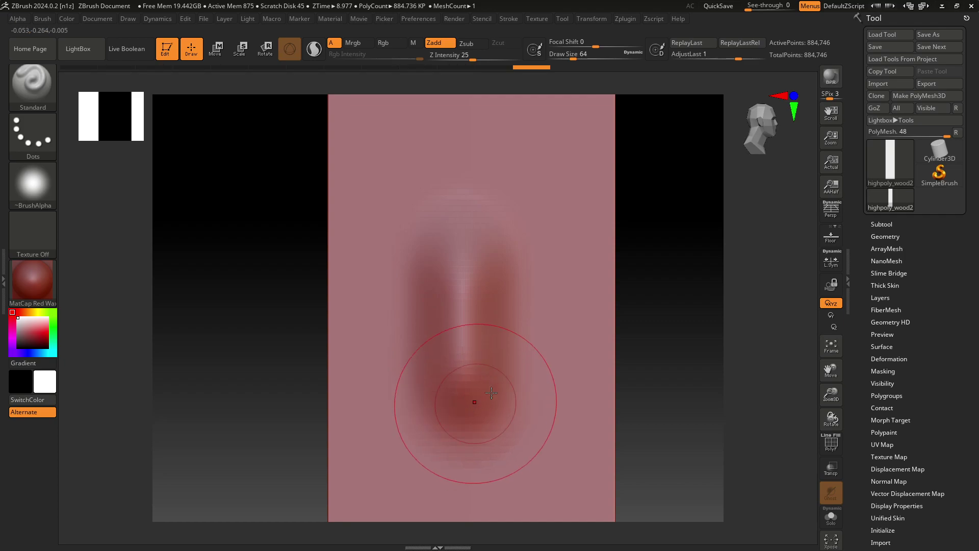
pyautogui.hotkey('ctrl', 'z')
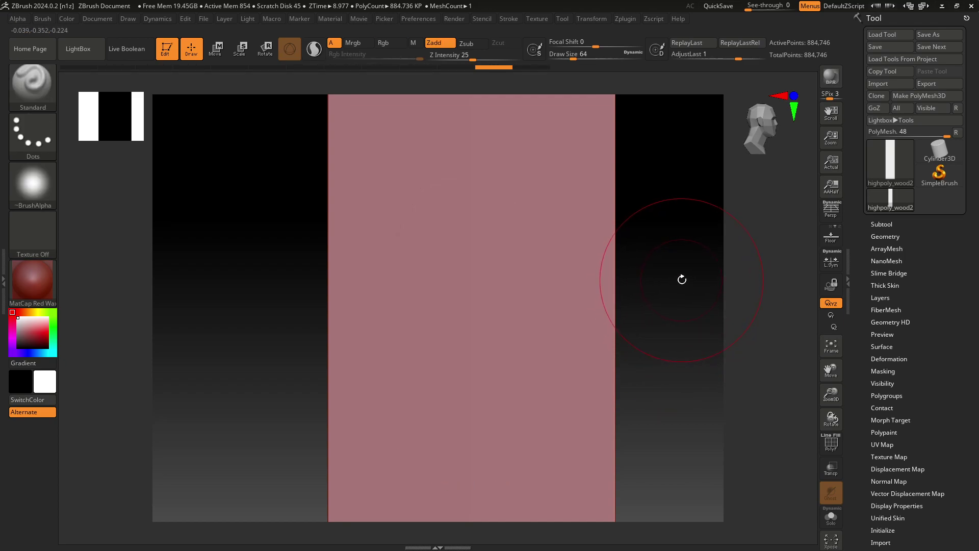
pyautogui.keyDown('ctrl'); pyautogui.moveTo(682, 279); pyautogui.dragTo(544, 245, button='right'); pyautogui.keyUp('ctrl')
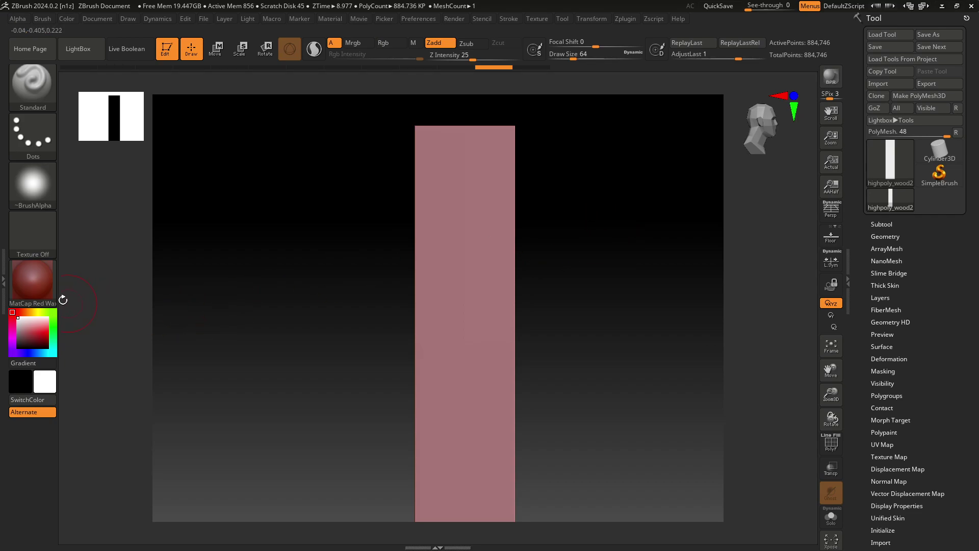
# Apply the MatCap Gray material to the plank and select the Flatten brush.
pyautogui.click(32, 294)
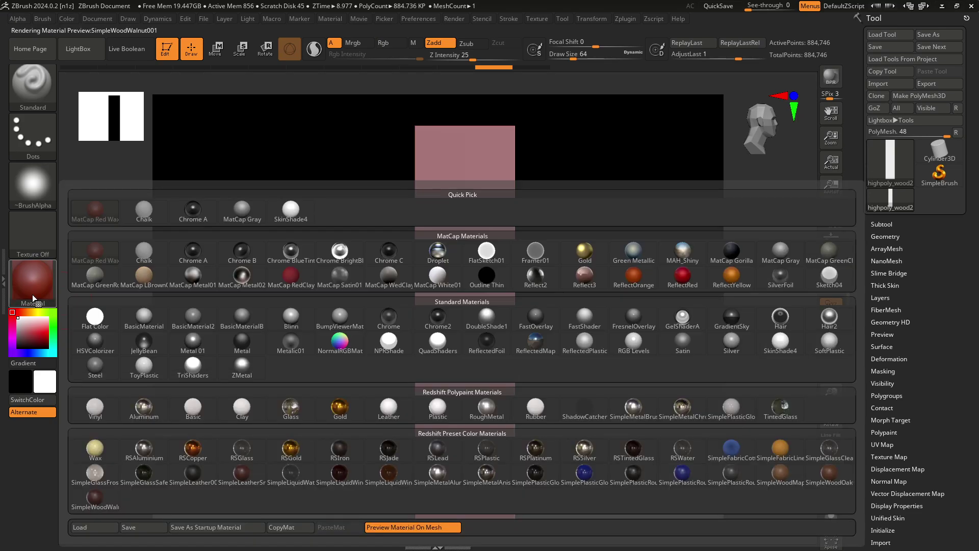
pyautogui.click(229, 213)
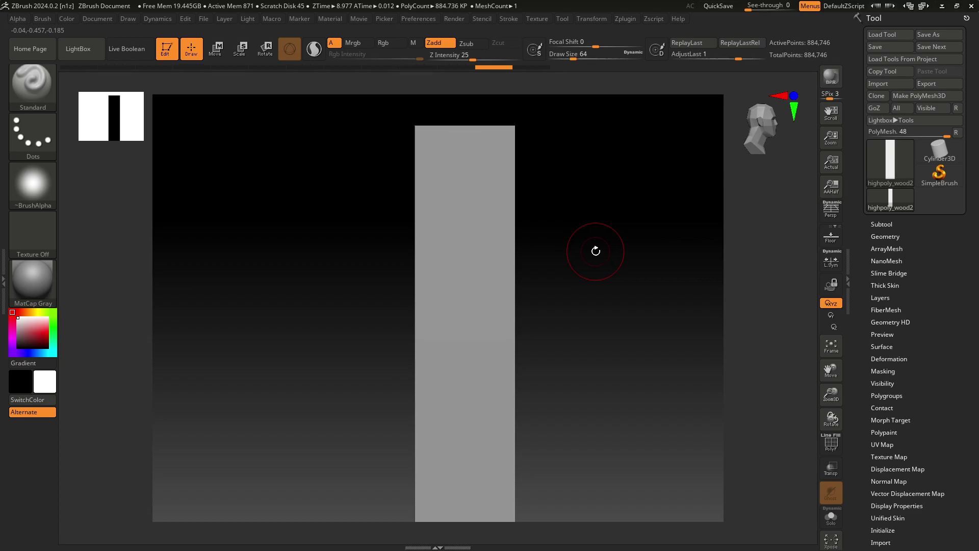
pyautogui.press('b')
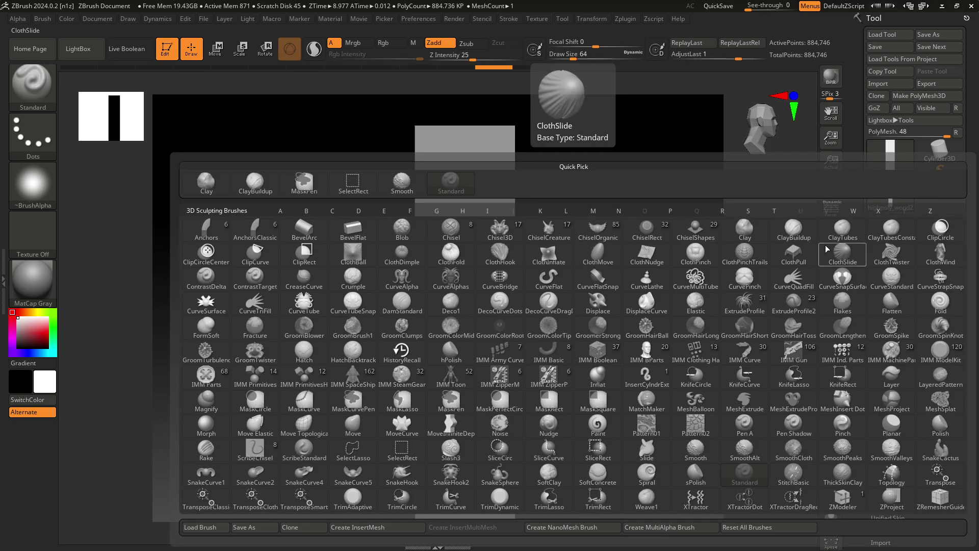
pyautogui.press('f')
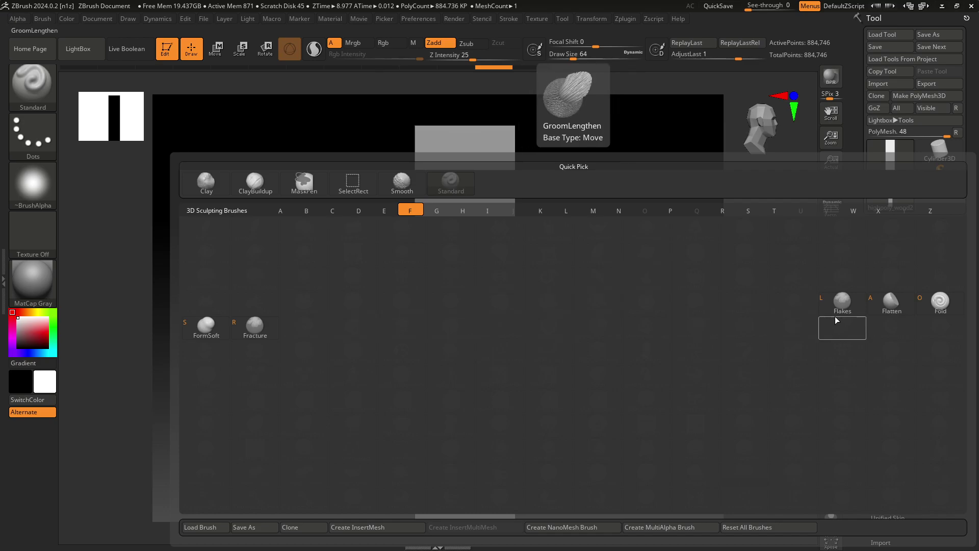
pyautogui.press('l')
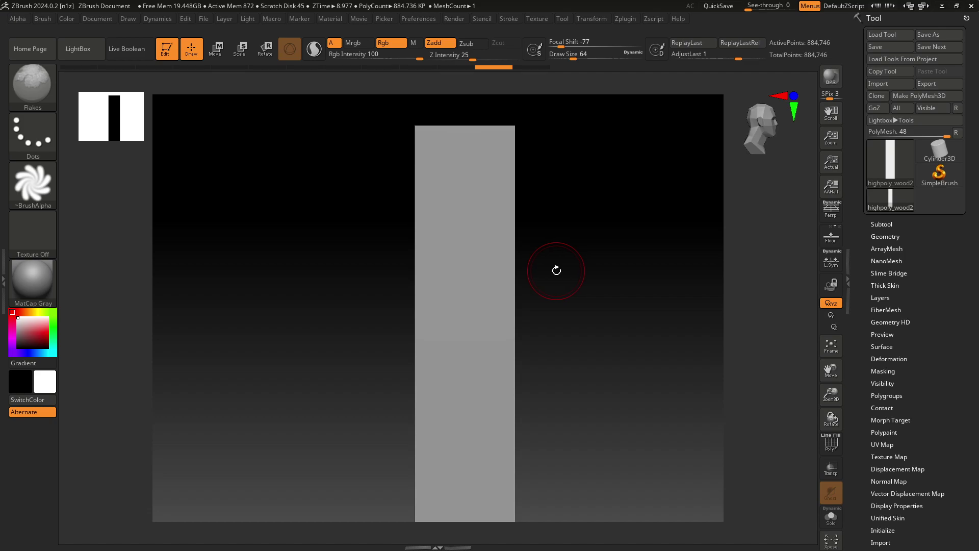
pyautogui.press('b')
pyautogui.press('f')
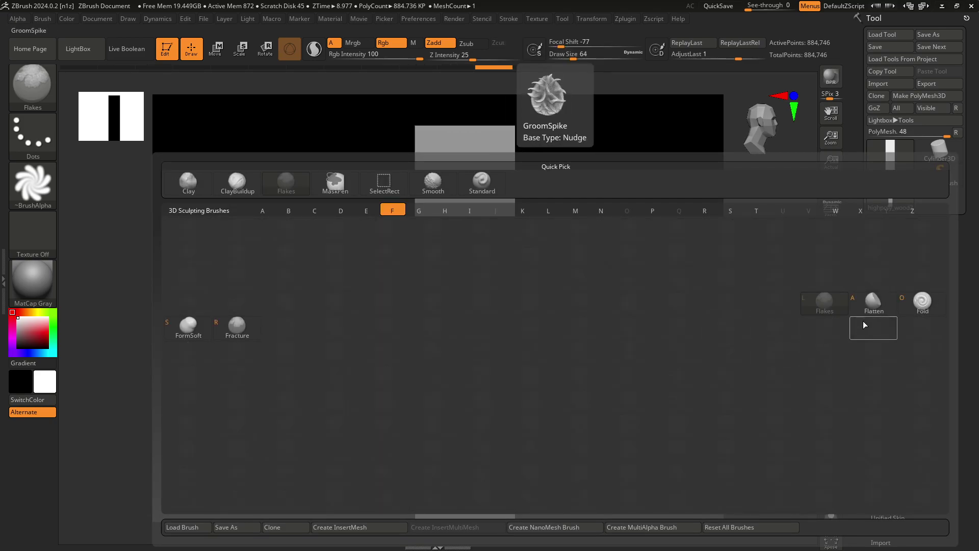
pyautogui.click(870, 307)
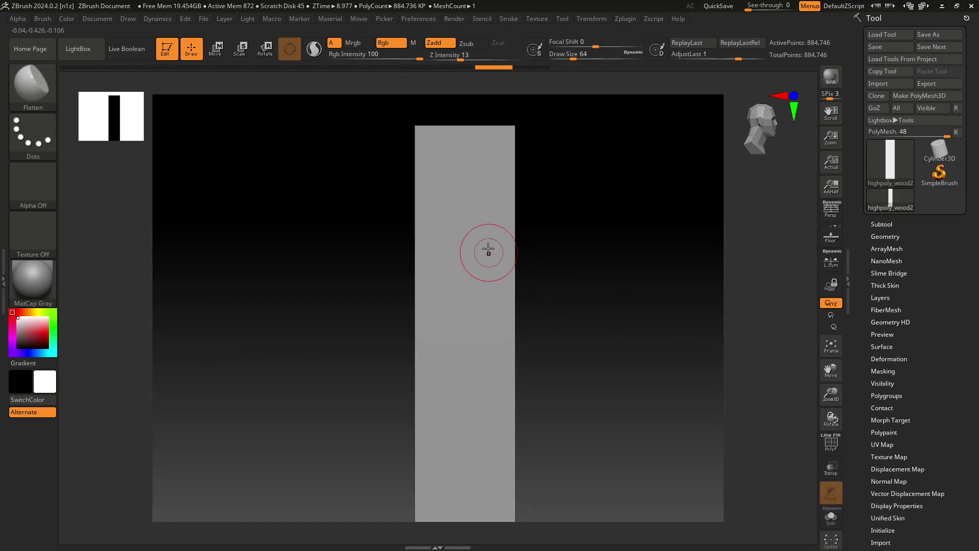
# Frame the plank closer and reduce the brush Draw Size to about 15.5.
pyautogui.moveTo(488, 249)
pyautogui.mouseDown()
pyautogui.moveTo(450, 160)
pyautogui.moveTo(455, 136)
pyautogui.mouseUp()
pyautogui.keyDown('alt'); pyautogui.moveTo(591, 171); pyautogui.dragTo(608, 315); pyautogui.keyUp('alt')
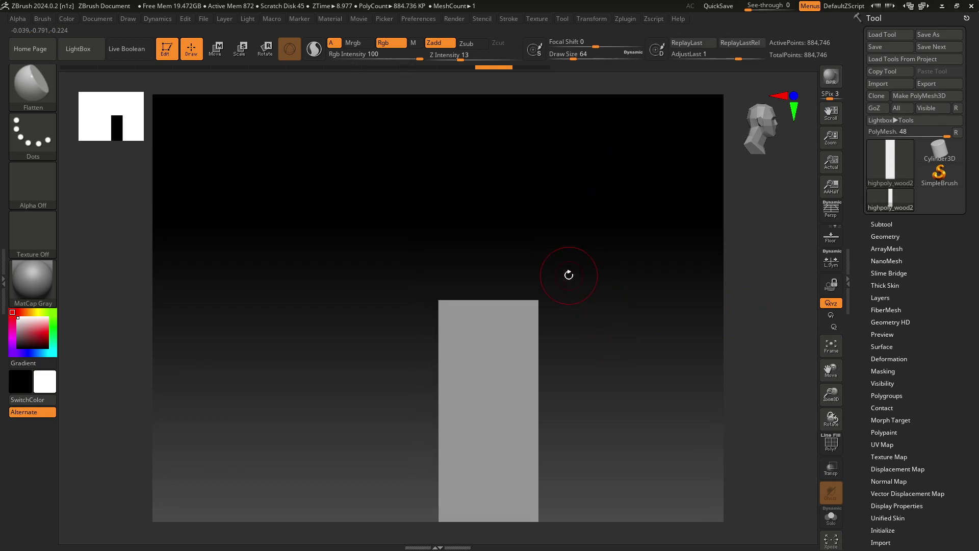
pyautogui.moveTo(582, 290)
pyautogui.keyDown('ctrl'); pyautogui.mouseDown(button='right')
pyautogui.moveTo(648, 364)
pyautogui.moveTo(673, 247)
pyautogui.mouseUp(button='right'); pyautogui.keyUp('ctrl')
pyautogui.moveTo(688, 175)
pyautogui.keyDown('alt'); pyautogui.mouseDown(button='right')
pyautogui.moveTo(666, 283)
pyautogui.moveTo(668, 345)
pyautogui.mouseUp(button='right'); pyautogui.keyUp('alt')
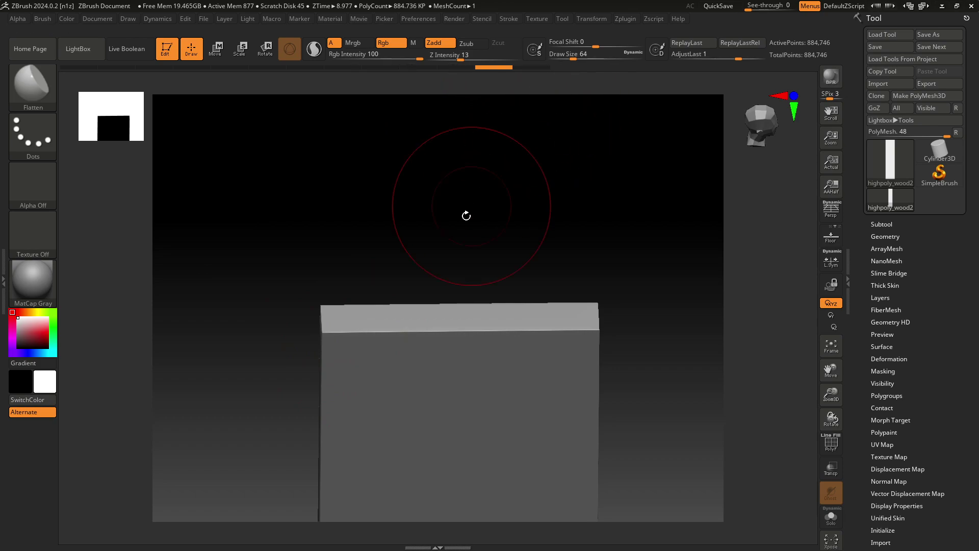
pyautogui.press('s')
pyautogui.moveTo(433, 218); pyautogui.dragTo(410, 219)
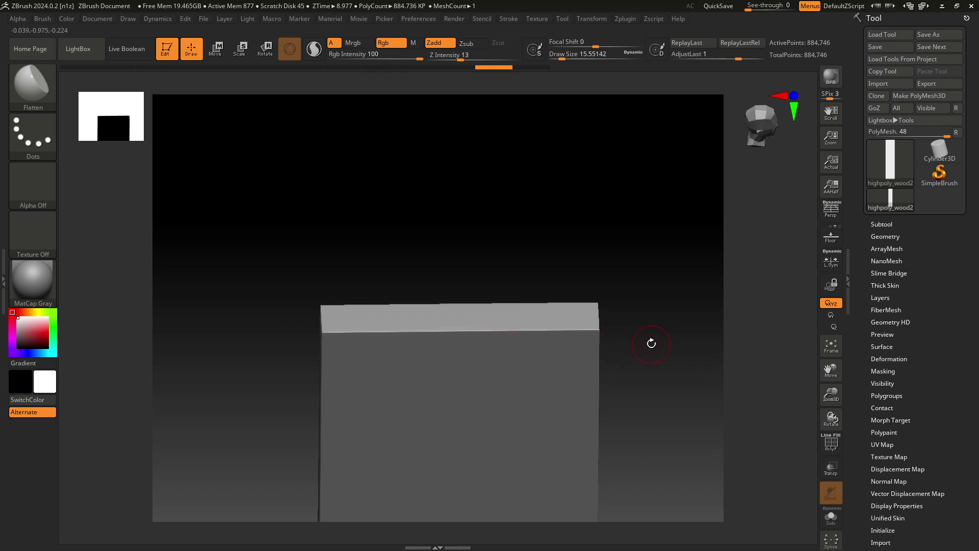
# Flatten a bevel along the plank's top edge and smooth the stepped corner.
pyautogui.moveTo(651, 343)
pyautogui.mouseDown(button='right')
pyautogui.moveTo(660, 335)
pyautogui.moveTo(676, 356)
pyautogui.moveTo(221, 239)
pyautogui.moveTo(182, 348)
pyautogui.mouseUp(button='right')
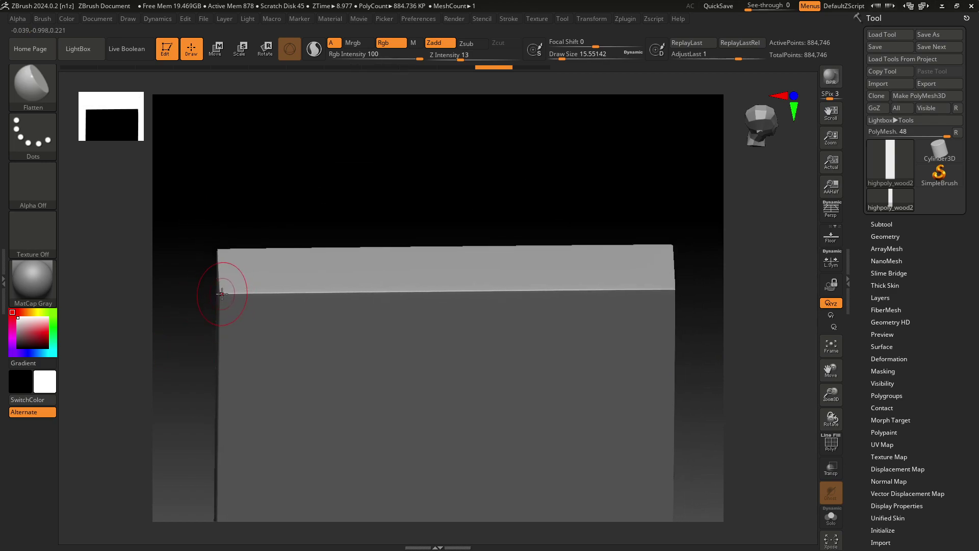
pyautogui.moveTo(222, 294); pyautogui.dragTo(648, 294)
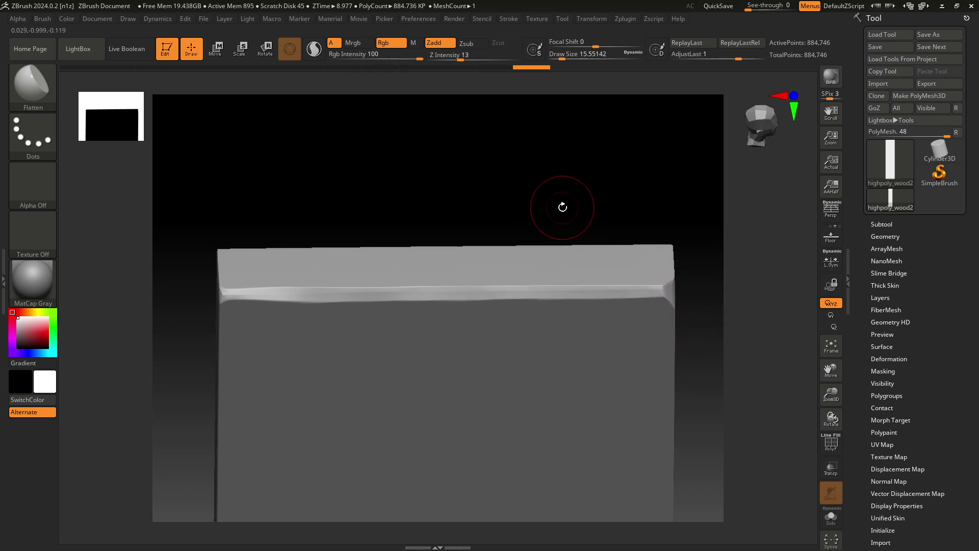
pyautogui.moveTo(563, 205); pyautogui.dragTo(532, 220)
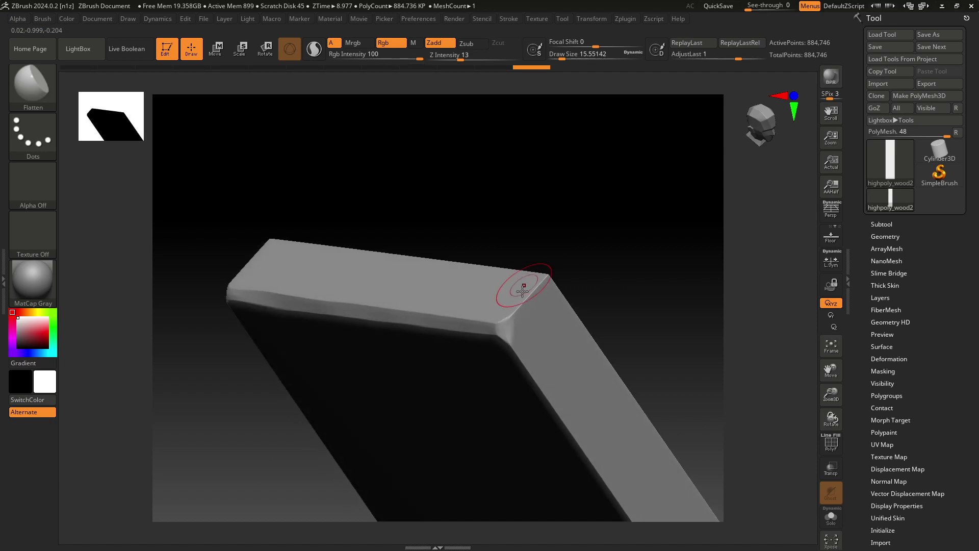
pyautogui.moveTo(505, 326); pyautogui.dragTo(551, 279)
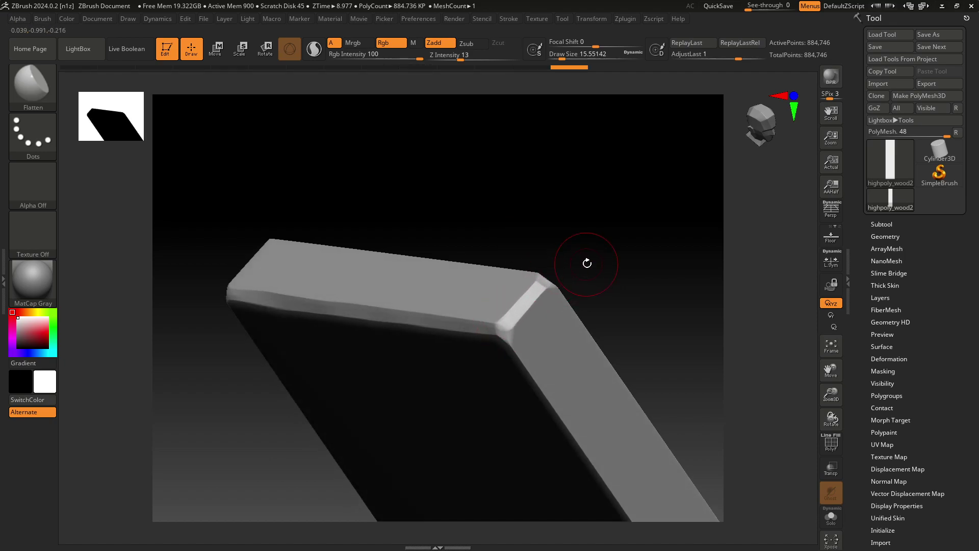
pyautogui.moveTo(631, 219); pyautogui.dragTo(579, 302)
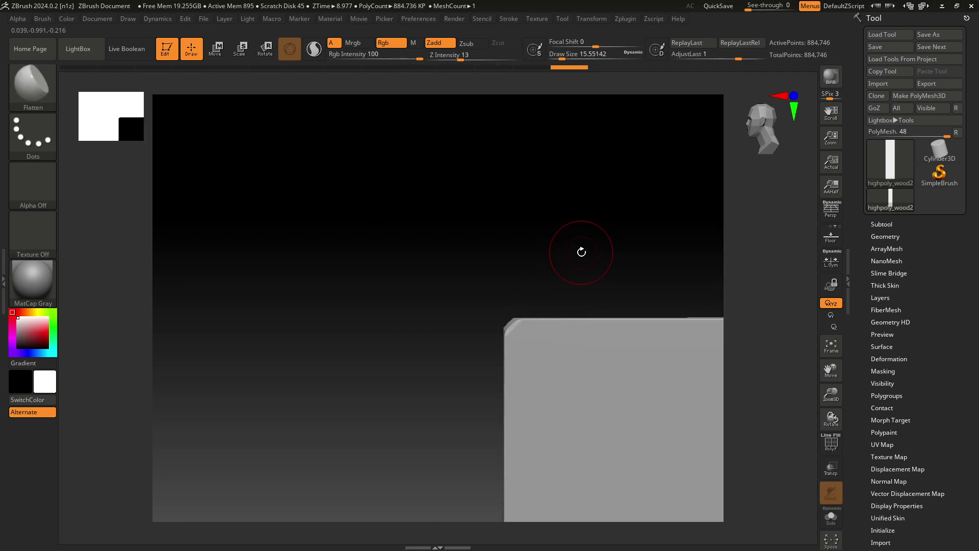
pyautogui.keyDown('alt'); pyautogui.moveTo(581, 252); pyautogui.dragTo(304, 241); pyautogui.keyUp('alt')
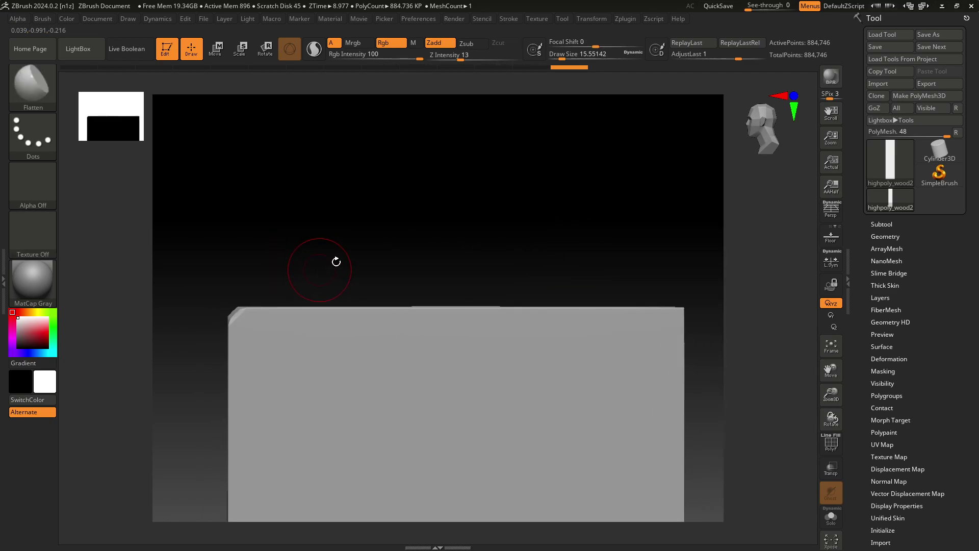
pyautogui.moveTo(414, 245); pyautogui.dragTo(414, 273)
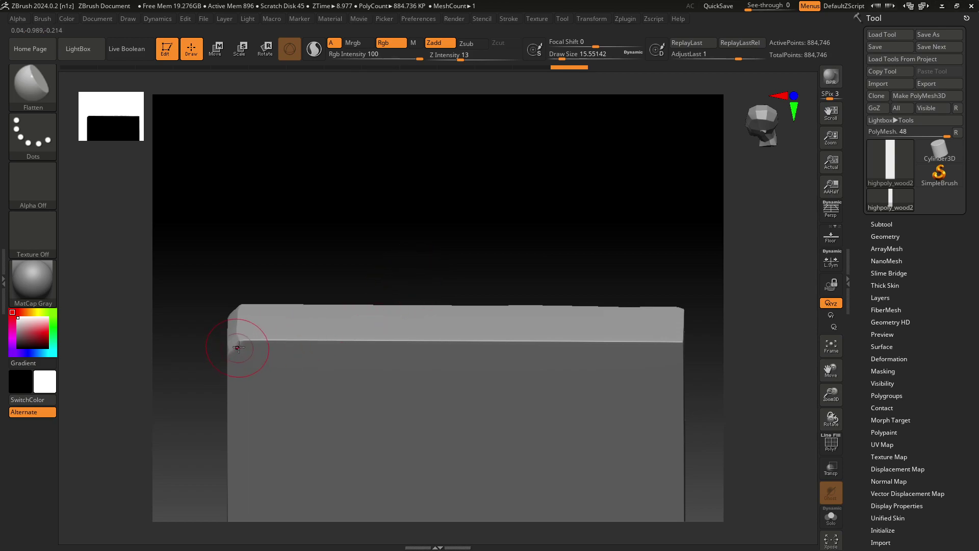
# Flatten the top-front edge and the lower chamfered edge, then stand the plank upright.
pyautogui.moveTo(241, 339); pyautogui.dragTo(645, 338)
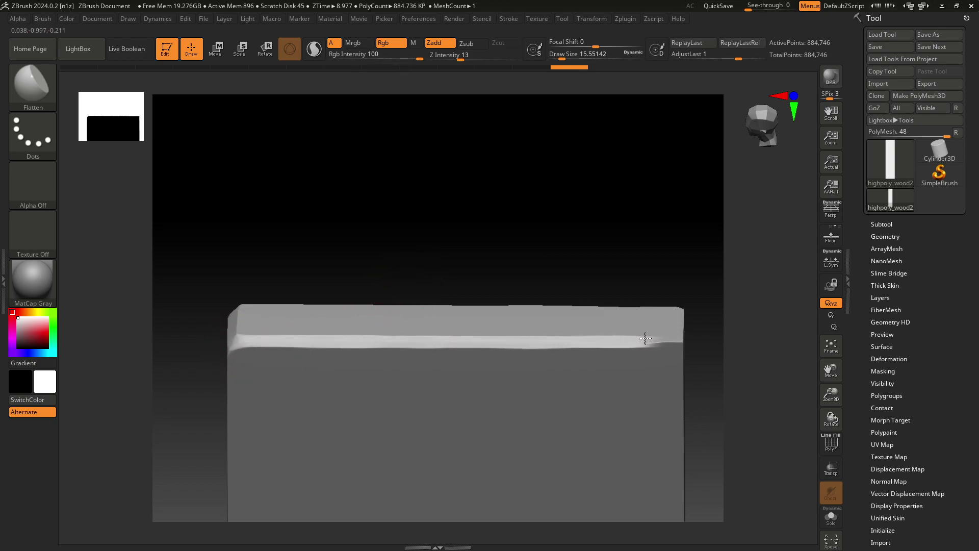
pyautogui.moveTo(651, 255)
pyautogui.mouseDown()
pyautogui.moveTo(582, 269)
pyautogui.moveTo(555, 323)
pyautogui.moveTo(589, 300)
pyautogui.moveTo(558, 321)
pyautogui.moveTo(555, 306)
pyautogui.mouseUp()
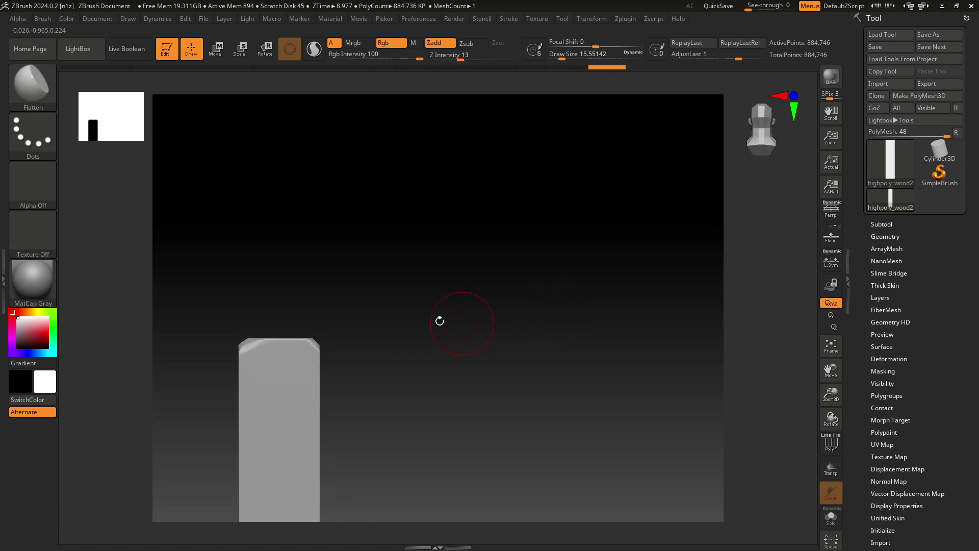
pyautogui.moveTo(429, 302); pyautogui.dragTo(426, 309)
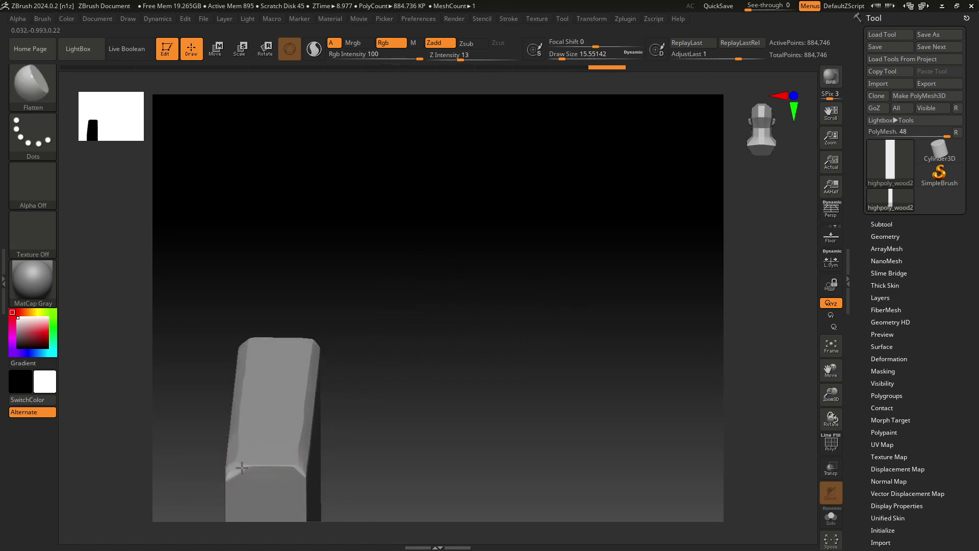
pyautogui.moveTo(242, 467); pyautogui.dragTo(385, 450)
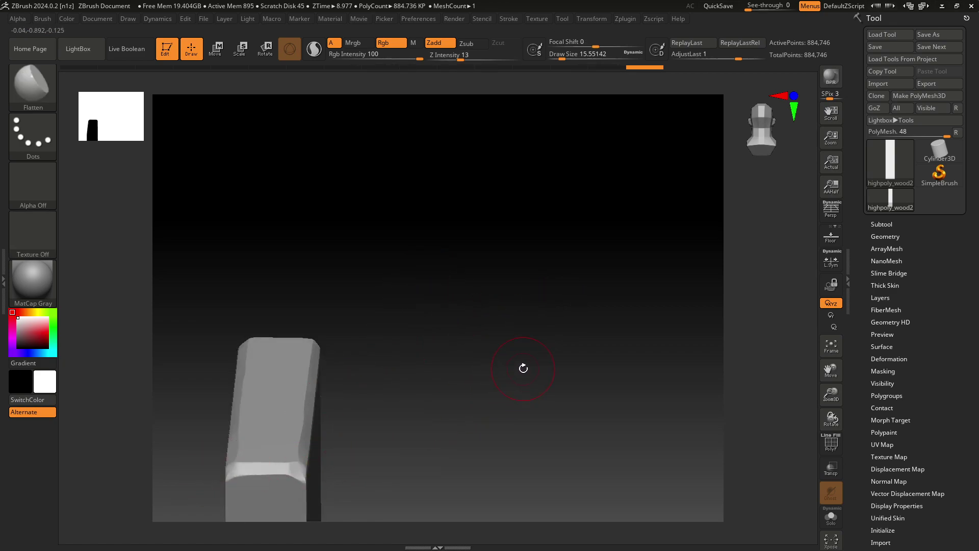
pyautogui.moveTo(523, 368)
pyautogui.mouseDown()
pyautogui.moveTo(489, 382)
pyautogui.moveTo(500, 393)
pyautogui.moveTo(466, 396)
pyautogui.moveTo(675, 160)
pyautogui.mouseUp()
pyautogui.moveTo(607, 308)
pyautogui.mouseDown()
pyautogui.moveTo(612, 258)
pyautogui.moveTo(452, 255)
pyautogui.moveTo(458, 250)
pyautogui.moveTo(425, 474)
pyautogui.mouseUp()
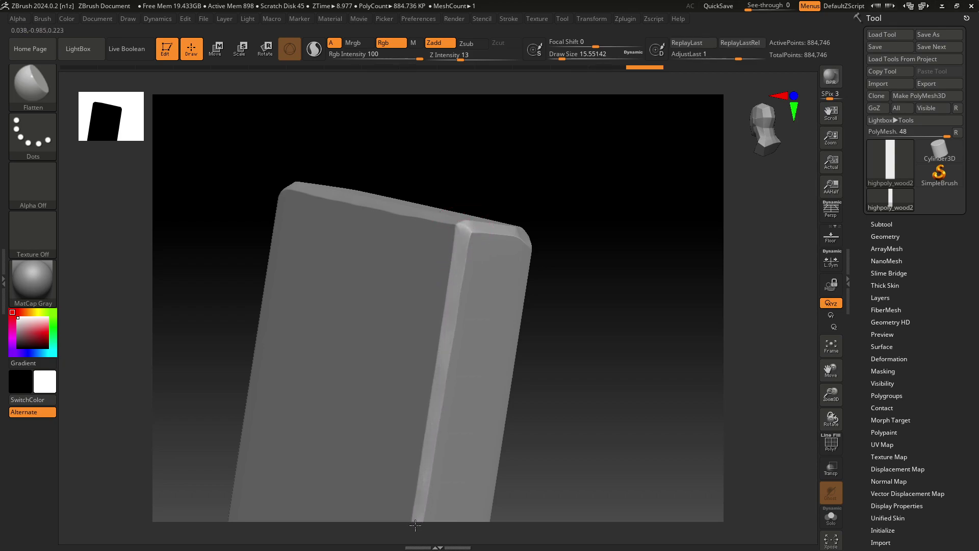
# Flatten a narrow strip down the plank's bevelled vertical edge.
pyautogui.moveTo(573, 423)
pyautogui.keyDown('alt'); pyautogui.mouseDown()
pyautogui.moveTo(632, 284)
pyautogui.moveTo(579, 163)
pyautogui.mouseUp(); pyautogui.keyUp('alt')
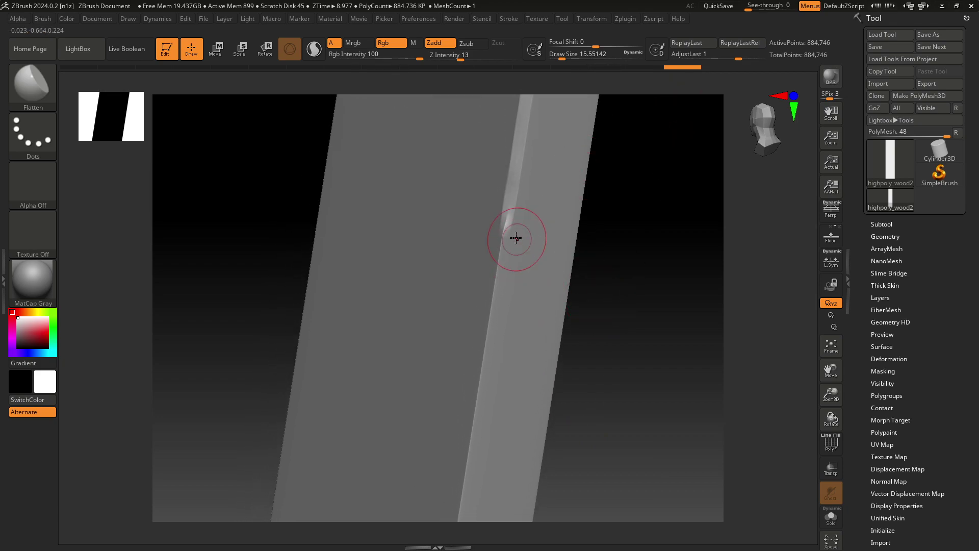
pyautogui.moveTo(516, 237); pyautogui.dragTo(487, 318)
pyautogui.moveTo(475, 397); pyautogui.dragTo(464, 470)
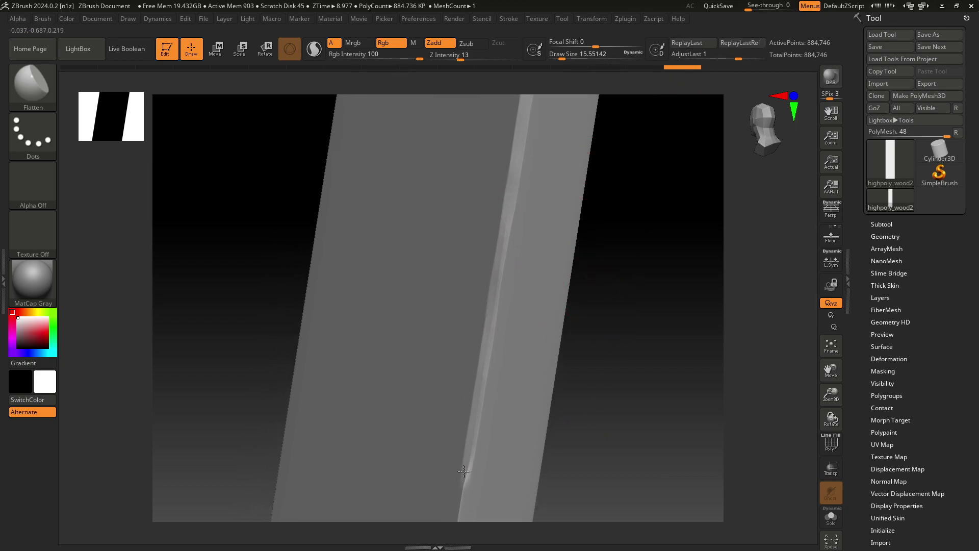
pyautogui.keyDown('alt'); pyautogui.moveTo(621, 446); pyautogui.dragTo(673, 217); pyautogui.keyUp('alt')
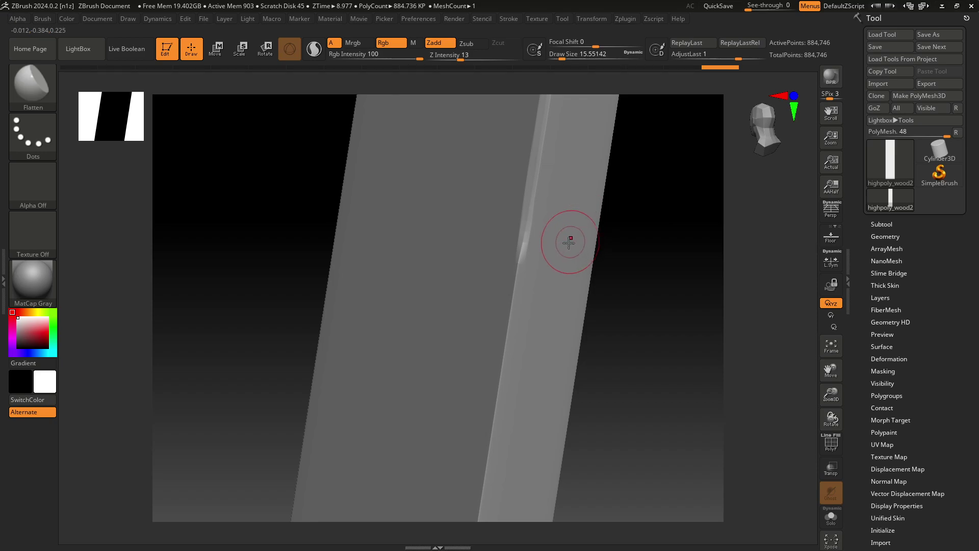
pyautogui.moveTo(524, 230); pyautogui.dragTo(513, 282)
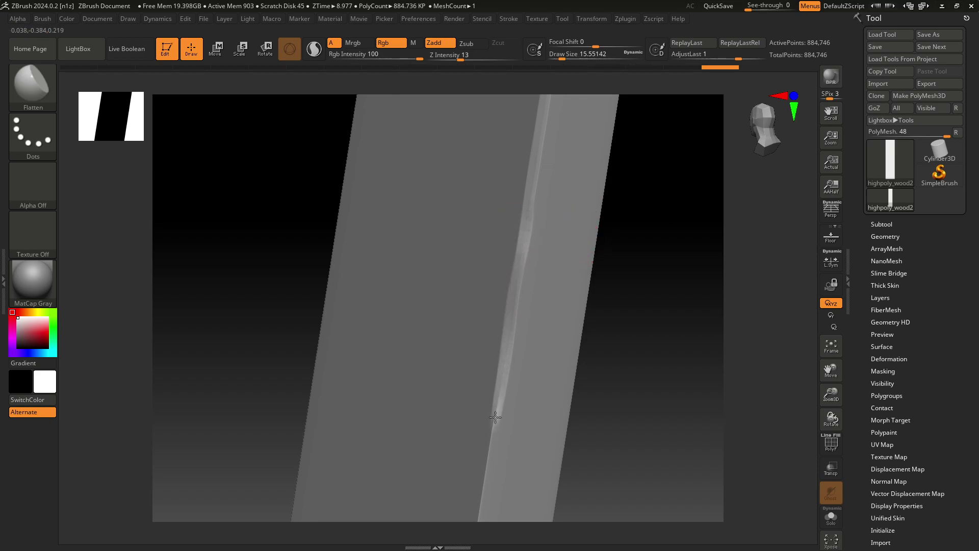
pyautogui.moveTo(495, 417); pyautogui.dragTo(476, 520)
pyautogui.keyDown('alt'); pyautogui.moveTo(599, 461); pyautogui.dragTo(684, 238); pyautogui.keyUp('alt')
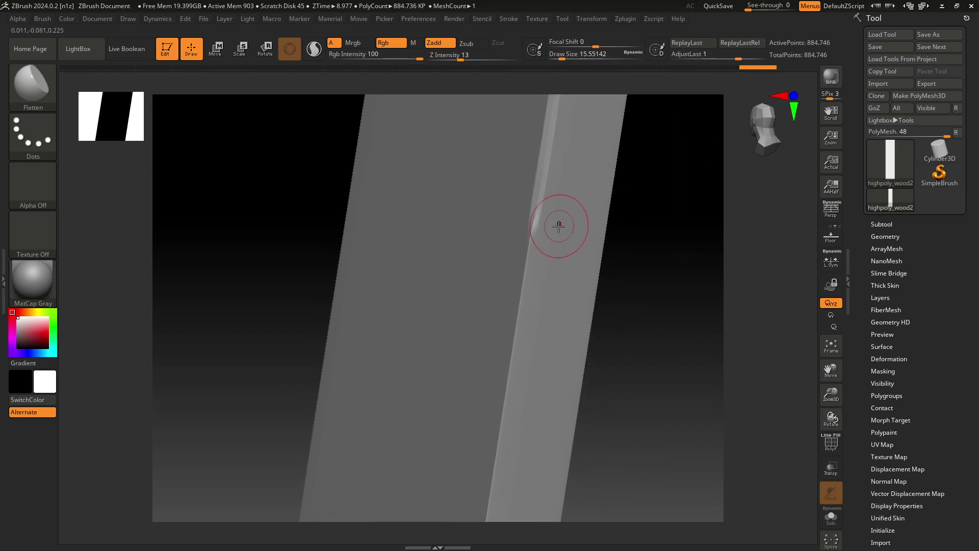
pyautogui.moveTo(535, 206); pyautogui.dragTo(515, 315)
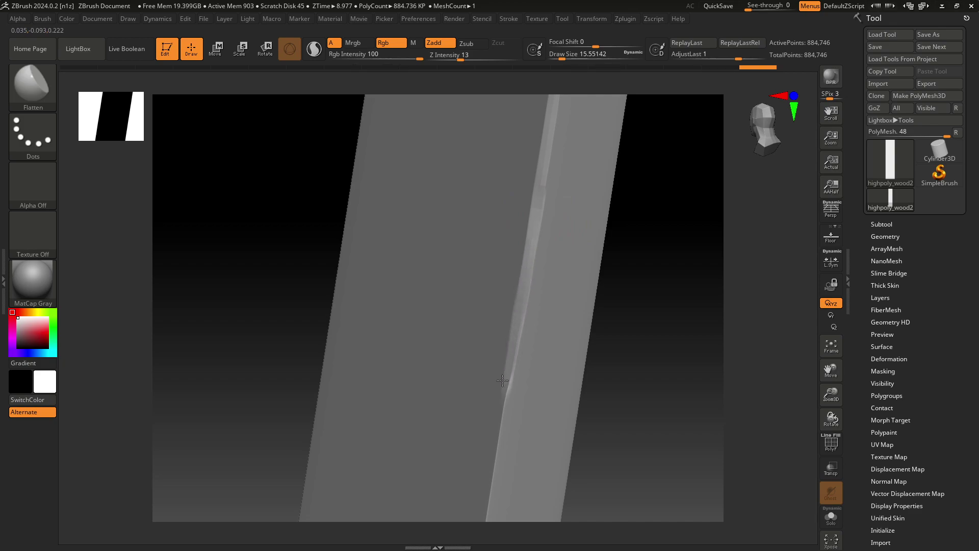
# Undo two strokes and re-flatten the bevelled edge from the top downward.
pyautogui.hotkey('ctrl', 'z')
pyautogui.hotkey('ctrl', 'z')
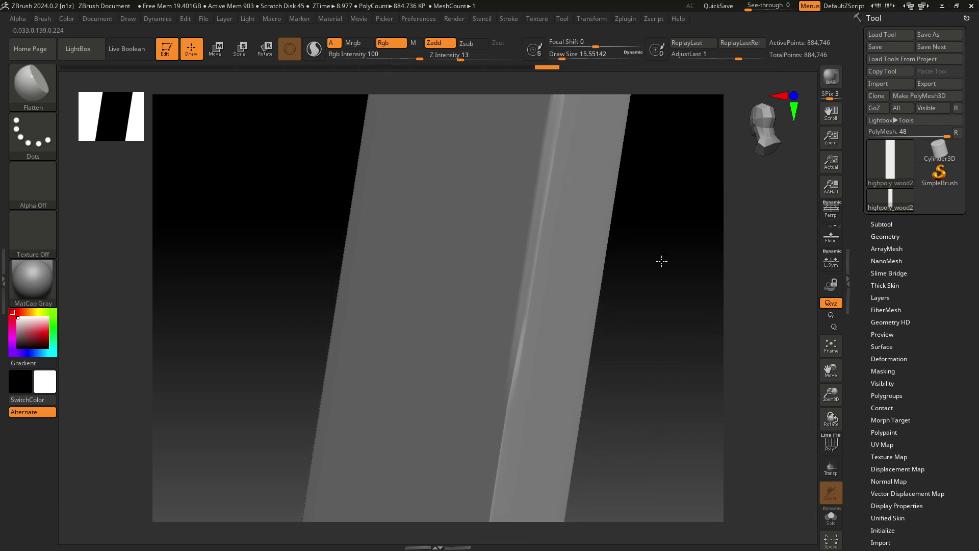
pyautogui.hotkey('ctrl', 'z')
pyautogui.hotkey('ctrl', 'z')
pyautogui.moveTo(525, 243); pyautogui.dragTo(526, 268)
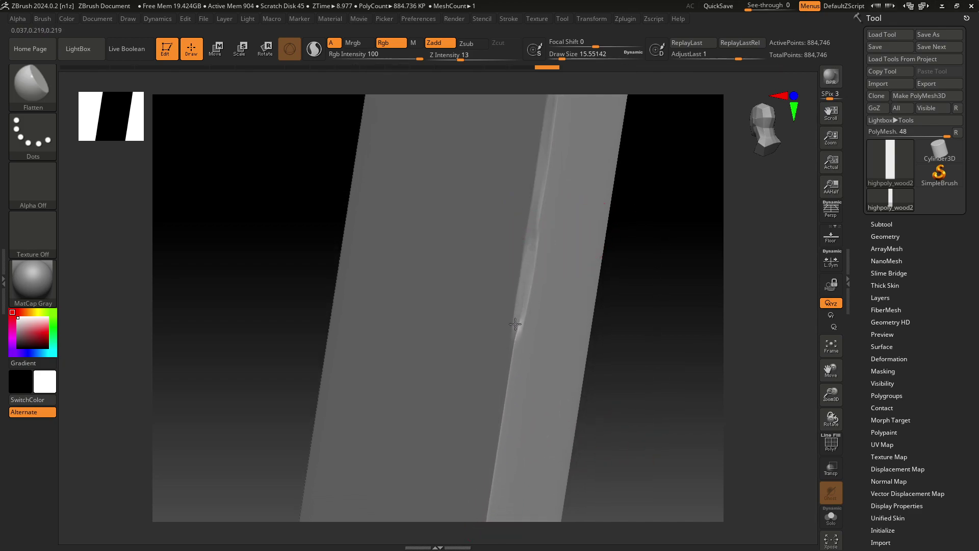
pyautogui.moveTo(505, 391); pyautogui.dragTo(497, 459)
pyautogui.moveTo(487, 519); pyautogui.dragTo(487, 523)
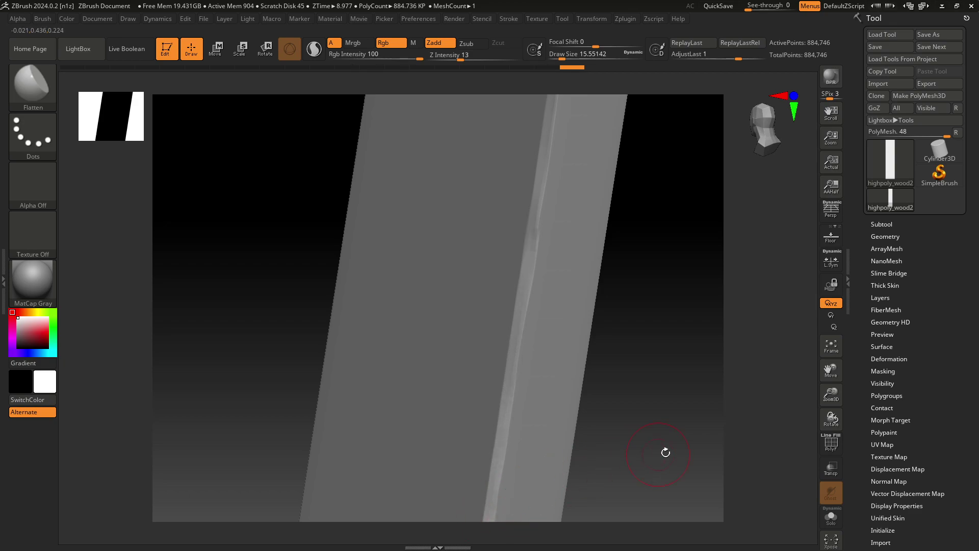
pyautogui.moveTo(696, 310)
pyautogui.keyDown('alt'); pyautogui.mouseDown()
pyautogui.moveTo(575, 251)
pyautogui.moveTo(537, 327)
pyautogui.moveTo(503, 511)
pyautogui.mouseUp(); pyautogui.keyUp('alt')
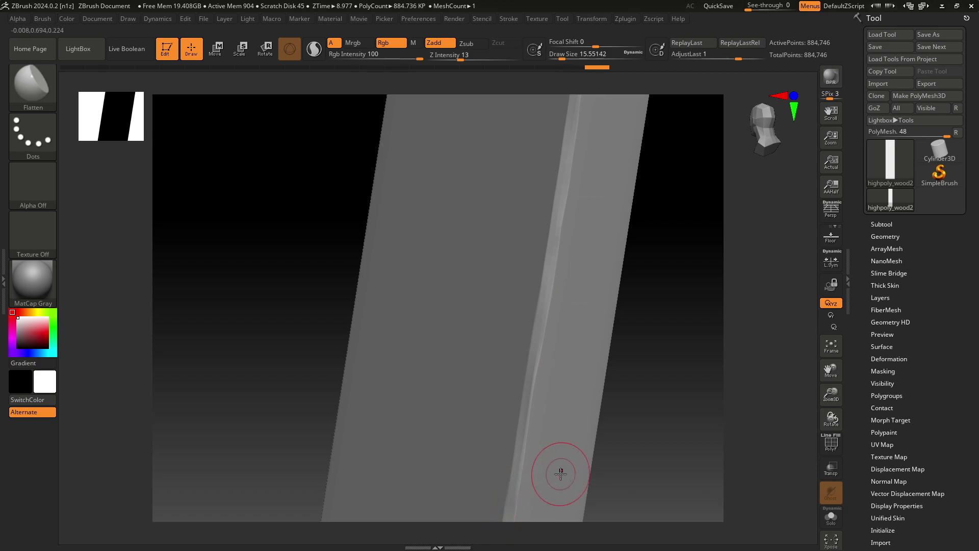
# Extend the chamfer toward the bottom face and flatten the front corner edge near the bottom.
pyautogui.moveTo(625, 442)
pyautogui.mouseDown()
pyautogui.moveTo(659, 448)
pyautogui.moveTo(679, 236)
pyautogui.mouseUp()
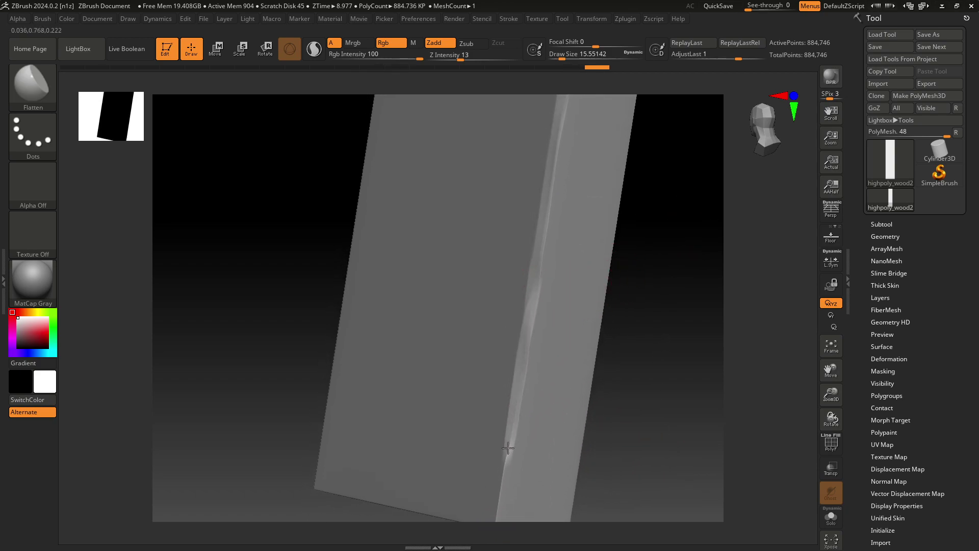
pyautogui.moveTo(508, 447); pyautogui.dragTo(492, 530)
pyautogui.moveTo(614, 466)
pyautogui.mouseDown()
pyautogui.moveTo(670, 393)
pyautogui.moveTo(655, 393)
pyautogui.moveTo(645, 372)
pyautogui.moveTo(611, 401)
pyautogui.mouseUp()
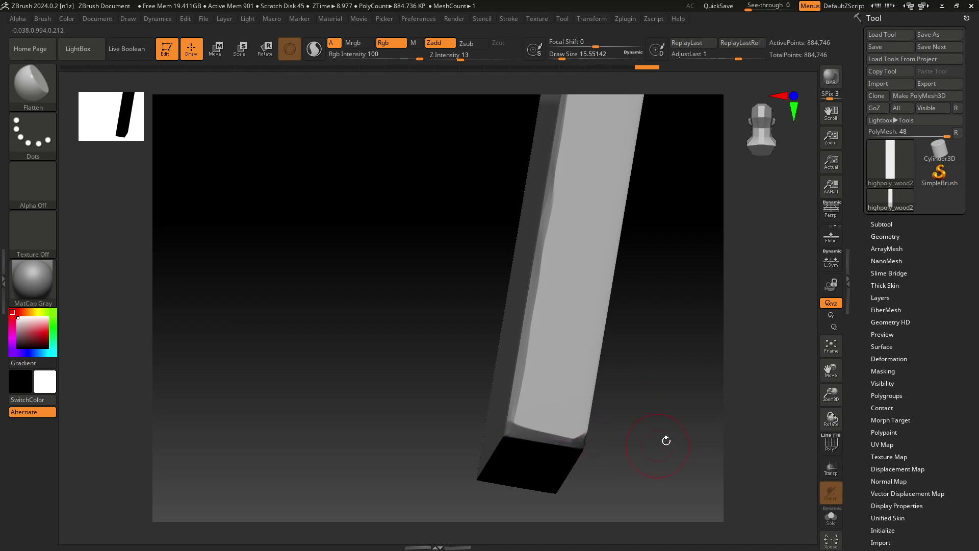
pyautogui.moveTo(667, 437)
pyautogui.mouseDown()
pyautogui.moveTo(675, 345)
pyautogui.moveTo(674, 357)
pyautogui.mouseUp()
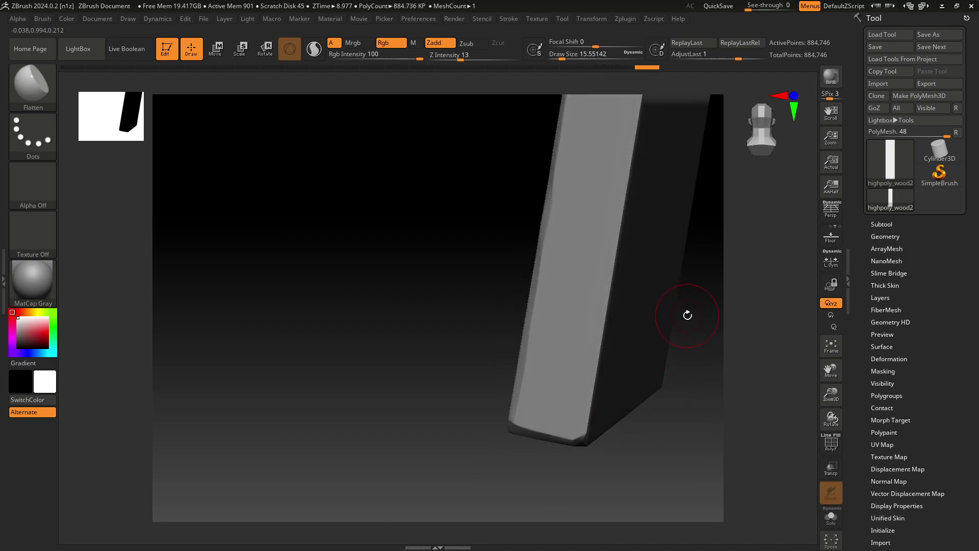
pyautogui.moveTo(435, 229)
pyautogui.mouseDown()
pyautogui.moveTo(251, 376)
pyautogui.moveTo(278, 221)
pyautogui.mouseUp()
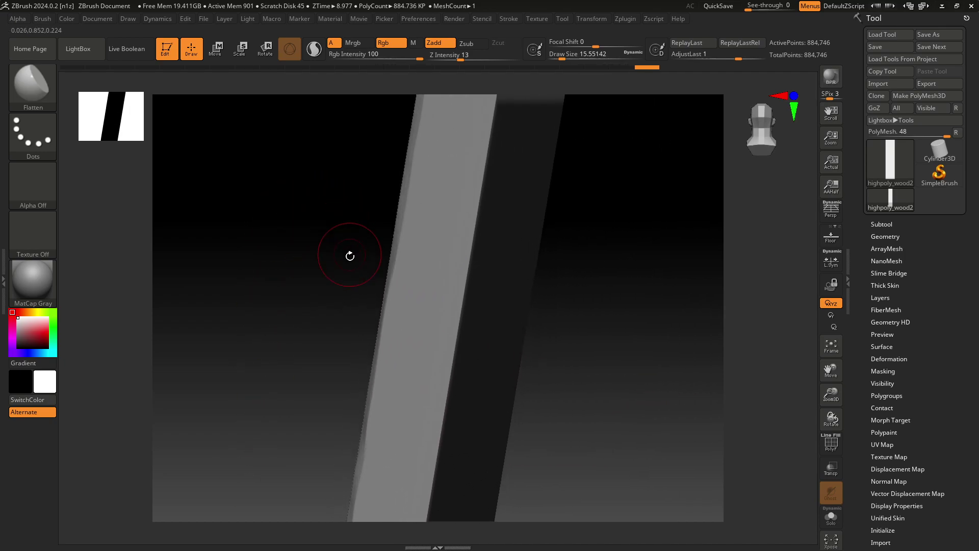
pyautogui.moveTo(350, 253); pyautogui.dragTo(326, 199)
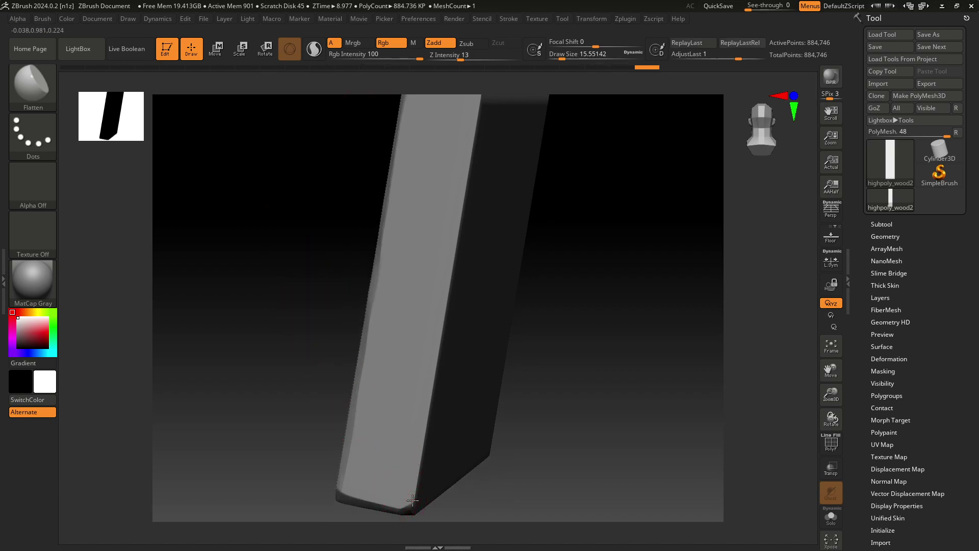
pyautogui.moveTo(412, 500); pyautogui.dragTo(422, 451)
pyautogui.moveTo(430, 384); pyautogui.dragTo(446, 310)
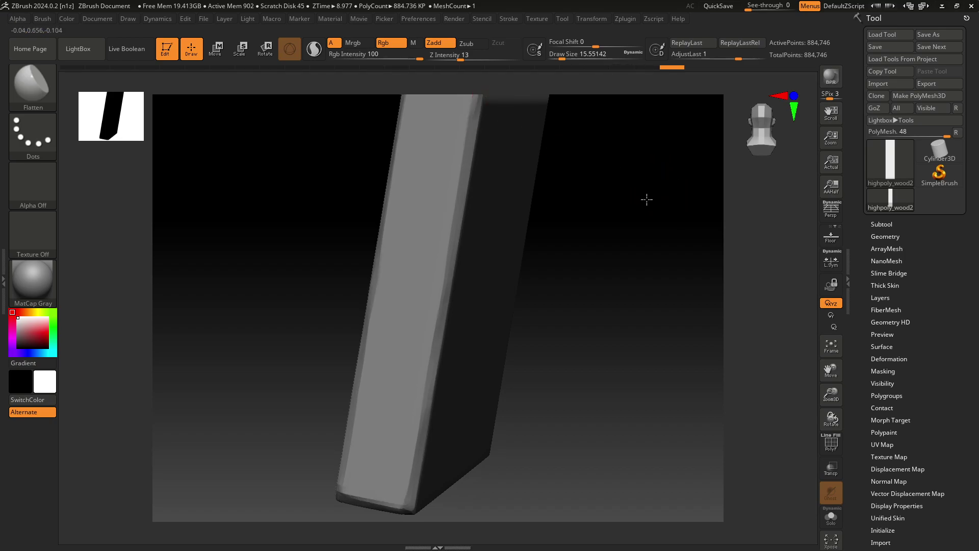
# Inspect the bevelled edges from several angles, dab a small flattened spot, and undo it.
pyautogui.moveTo(645, 197)
pyautogui.mouseDown()
pyautogui.moveTo(551, 491)
pyautogui.moveTo(592, 316)
pyautogui.mouseUp()
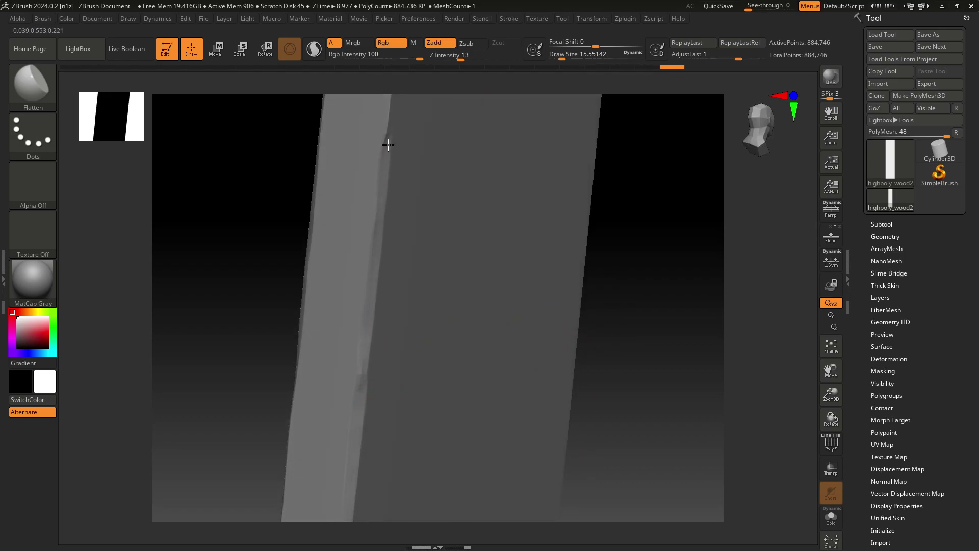
pyautogui.moveTo(629, 186); pyautogui.dragTo(632, 339)
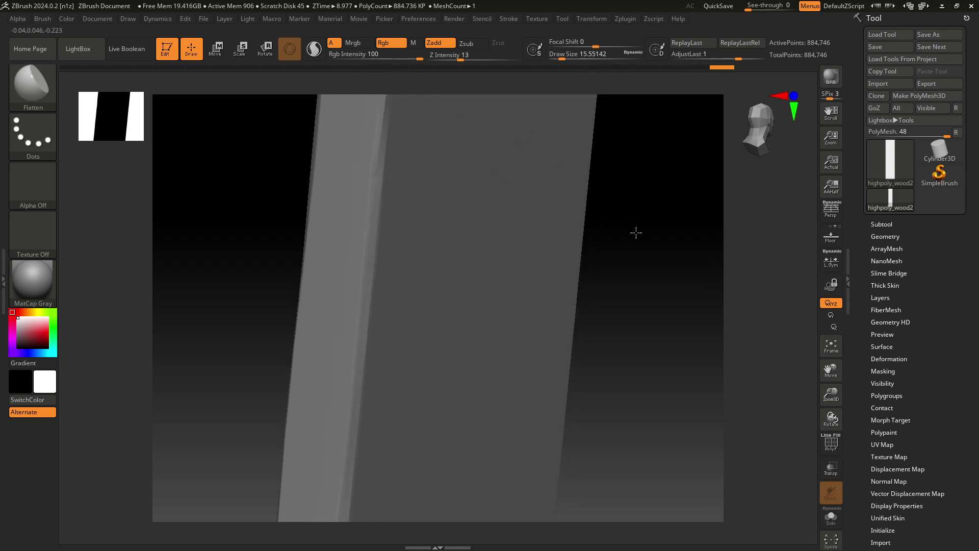
pyautogui.moveTo(635, 231); pyautogui.dragTo(601, 476)
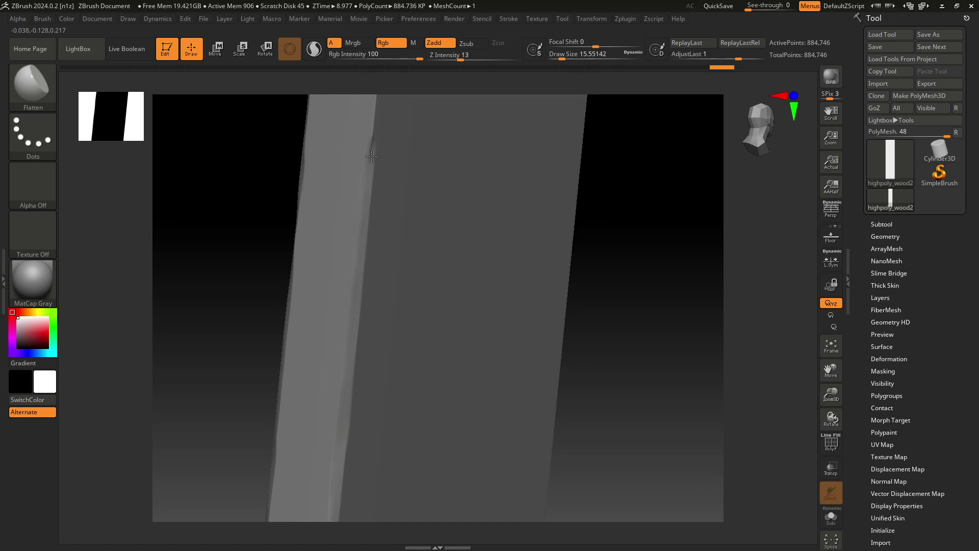
pyautogui.moveTo(623, 258); pyautogui.dragTo(369, 445)
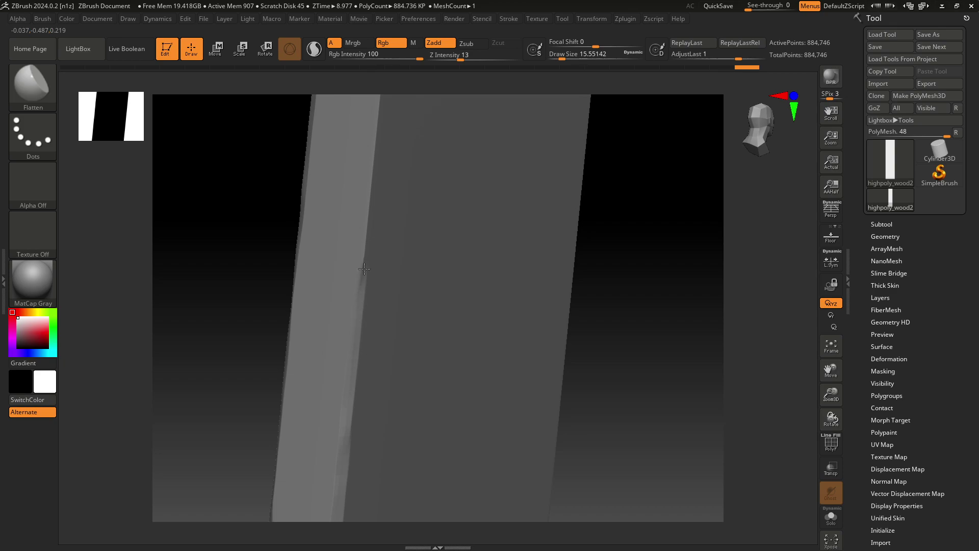
pyautogui.click(381, 110)
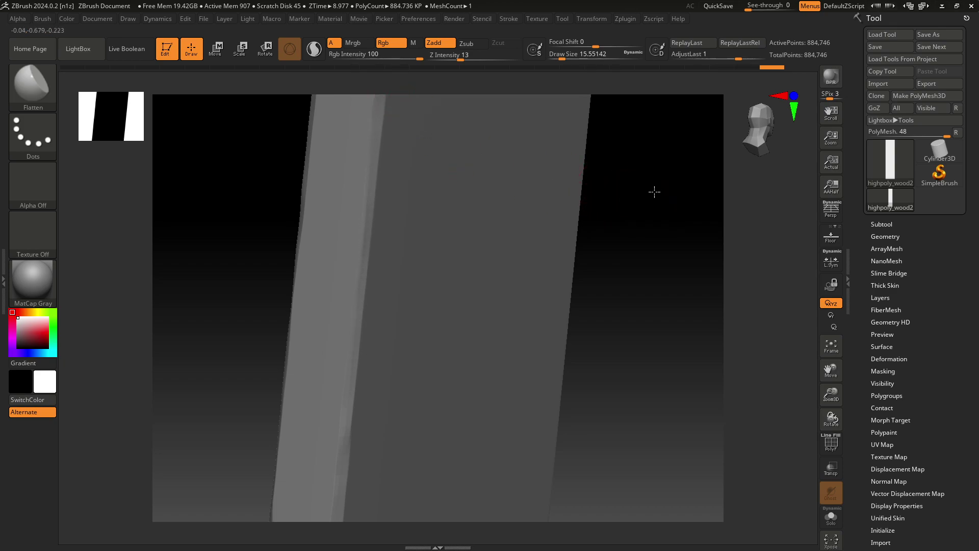
pyautogui.moveTo(654, 191); pyautogui.dragTo(339, 403)
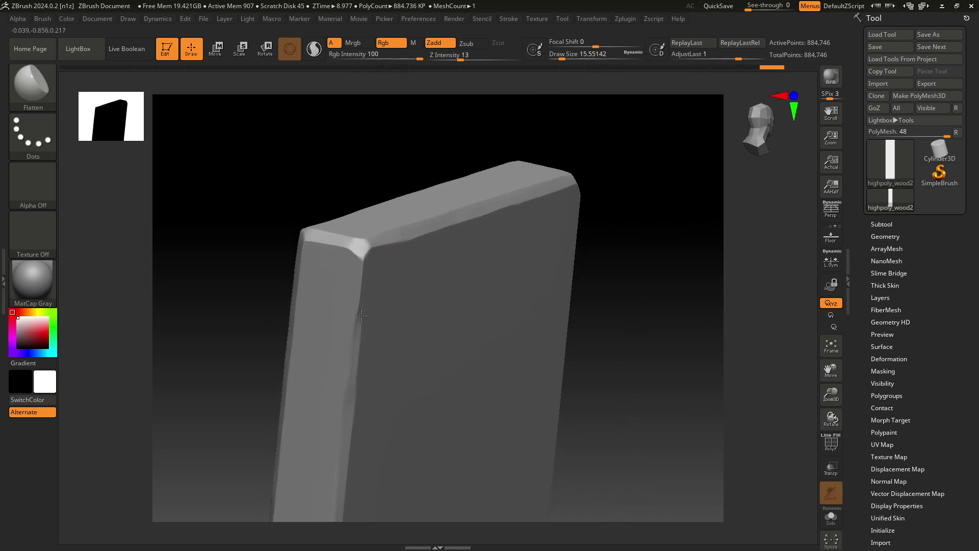
pyautogui.hotkey('ctrl', 'z')
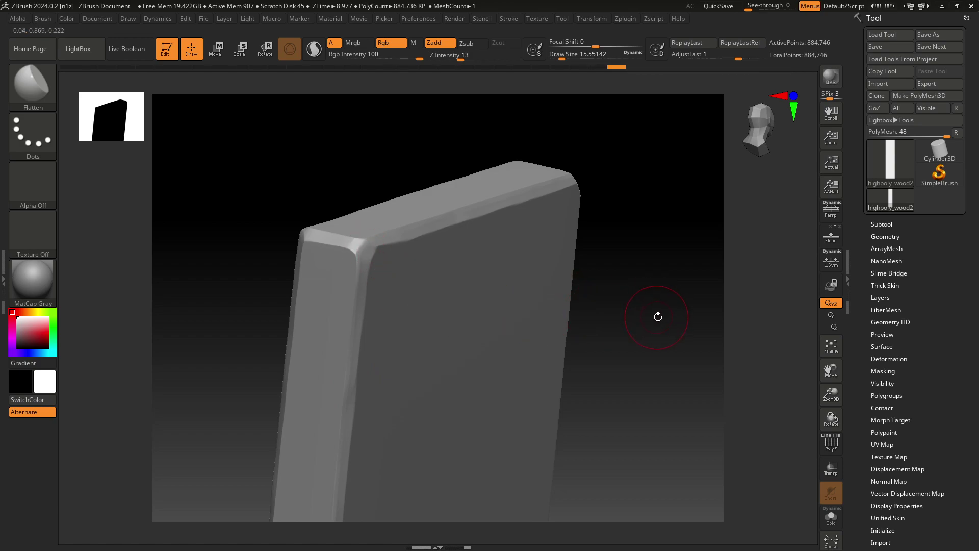
# DynaMesh the plank at resolution 1200, freezing subdivision levels, leaving 775,401 points.
pyautogui.click(885, 237)
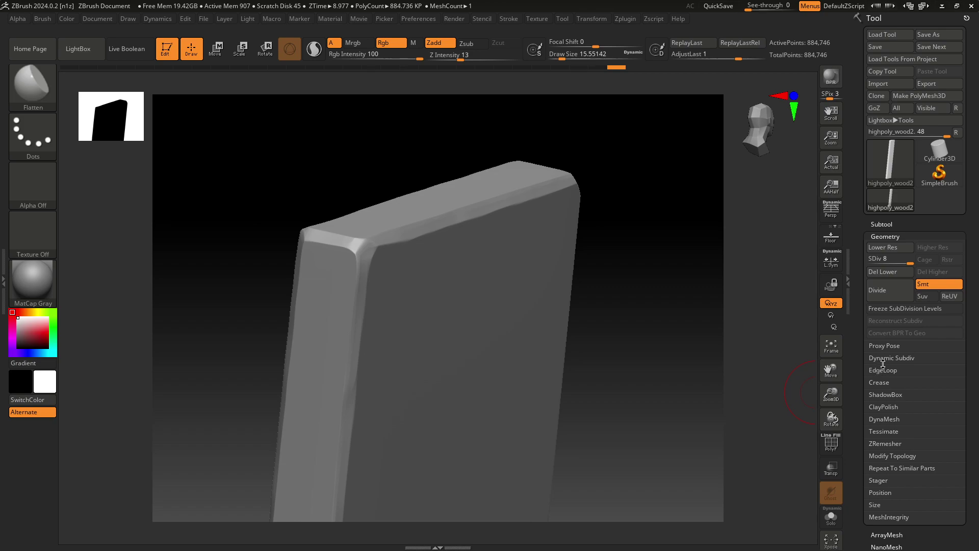
pyautogui.click(890, 419)
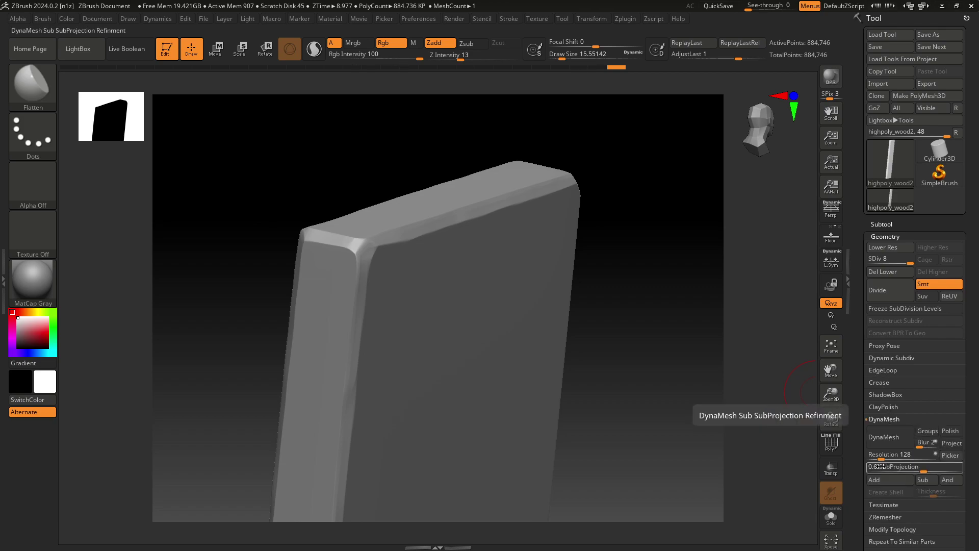
pyautogui.moveTo(878, 459); pyautogui.dragTo(896, 460)
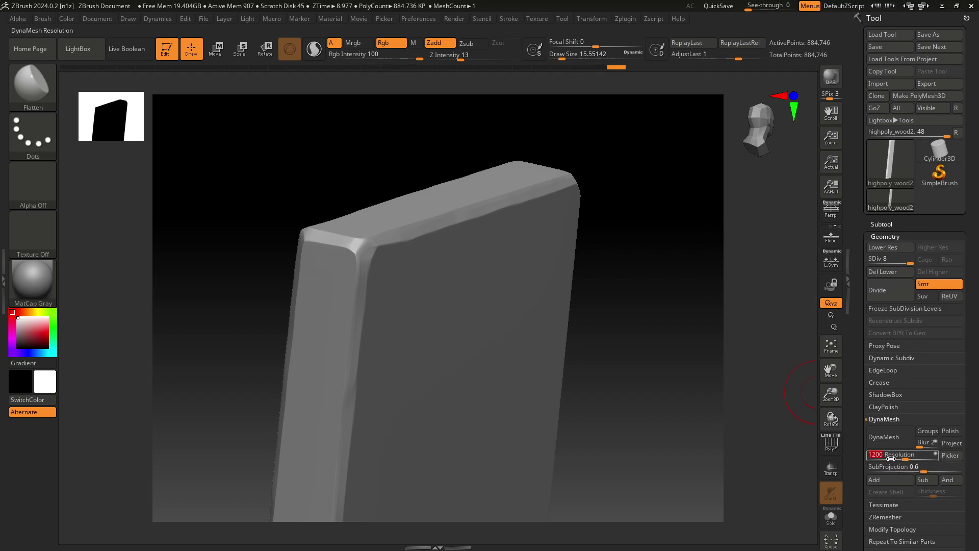
pyautogui.click(884, 437)
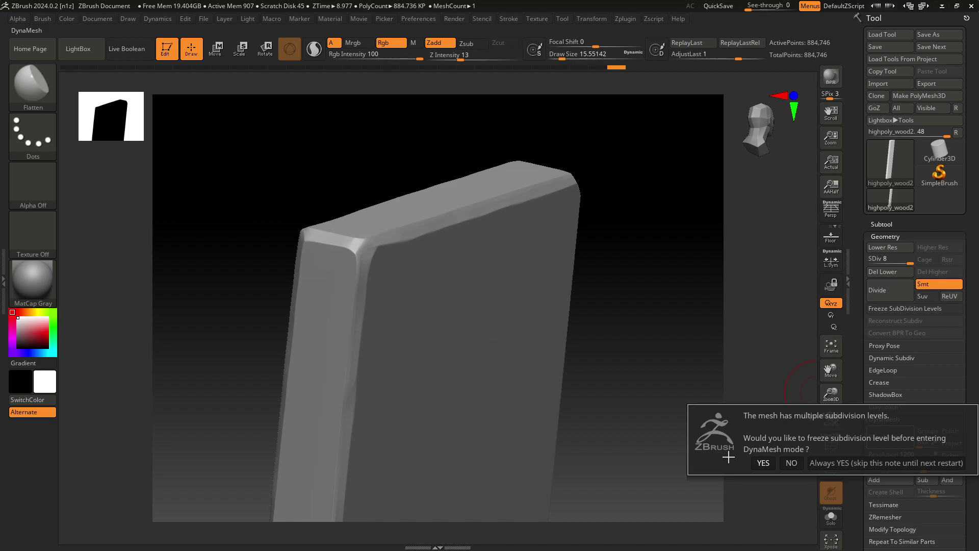
pyautogui.click(784, 463)
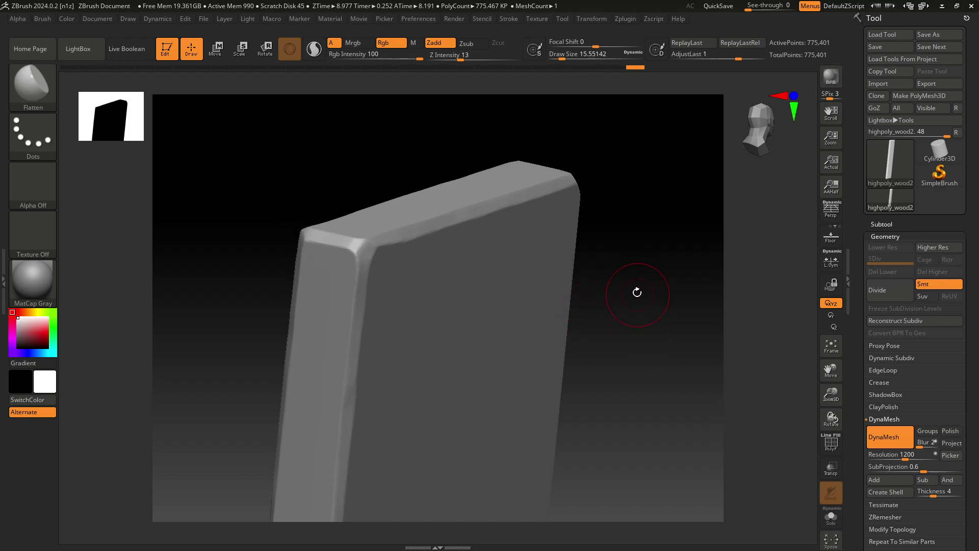
# Try groove and smoothing strokes along the plank's front edge, then undo them.
pyautogui.moveTo(648, 286)
pyautogui.mouseDown()
pyautogui.moveTo(621, 271)
pyautogui.moveTo(595, 133)
pyautogui.moveTo(615, 304)
pyautogui.moveTo(590, 324)
pyautogui.moveTo(651, 195)
pyautogui.moveTo(631, 393)
pyautogui.moveTo(609, 374)
pyautogui.moveTo(638, 348)
pyautogui.mouseUp()
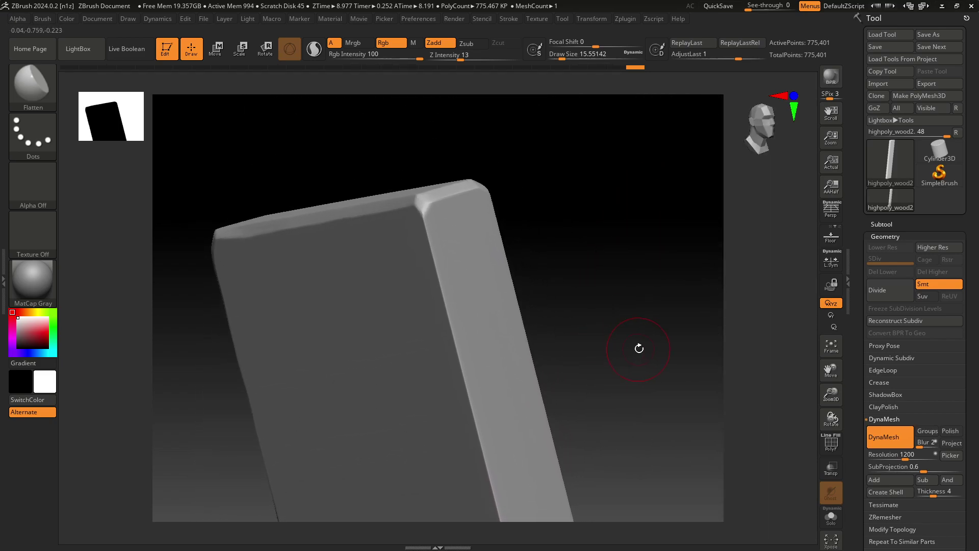
pyautogui.moveTo(421, 216); pyautogui.dragTo(505, 520)
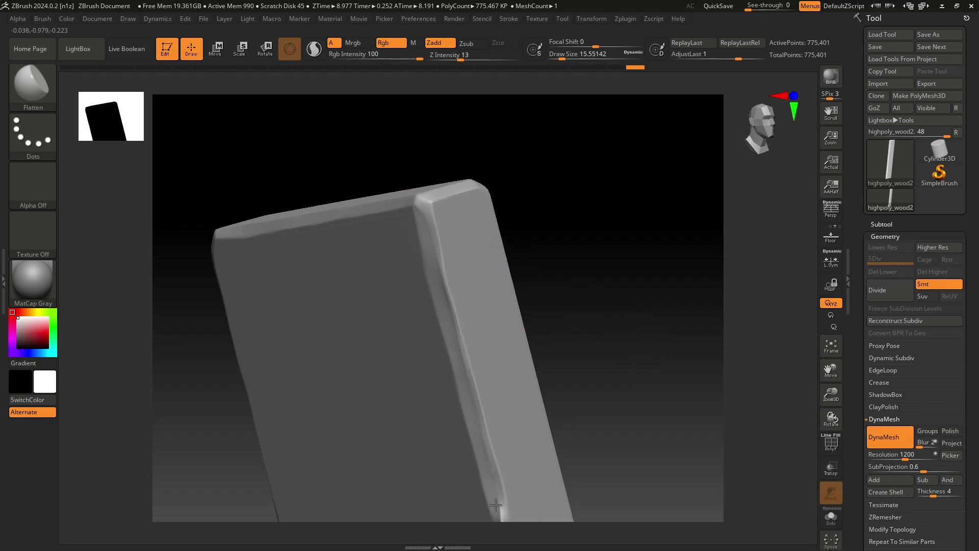
pyautogui.moveTo(627, 443)
pyautogui.mouseDown()
pyautogui.moveTo(581, 247)
pyautogui.moveTo(517, 258)
pyautogui.mouseUp()
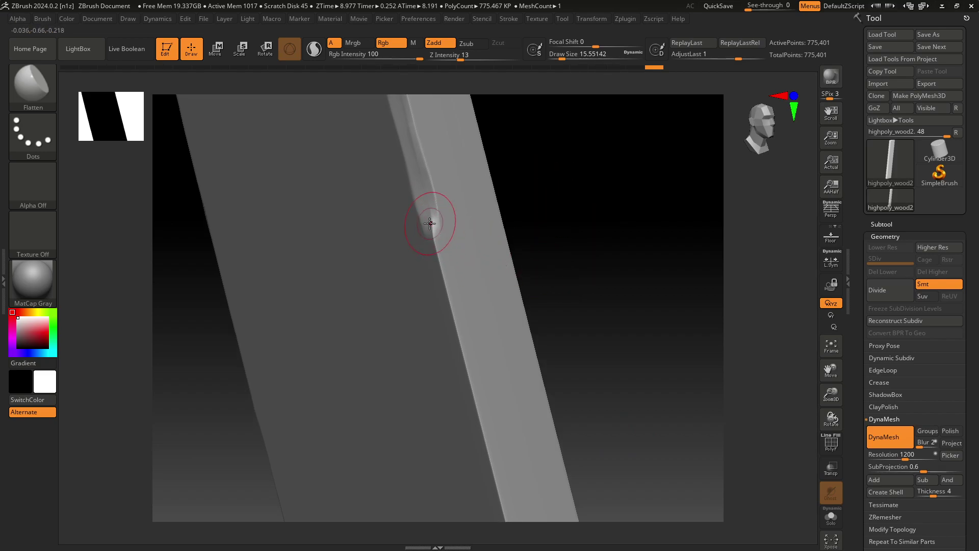
pyautogui.moveTo(431, 218); pyautogui.dragTo(505, 525)
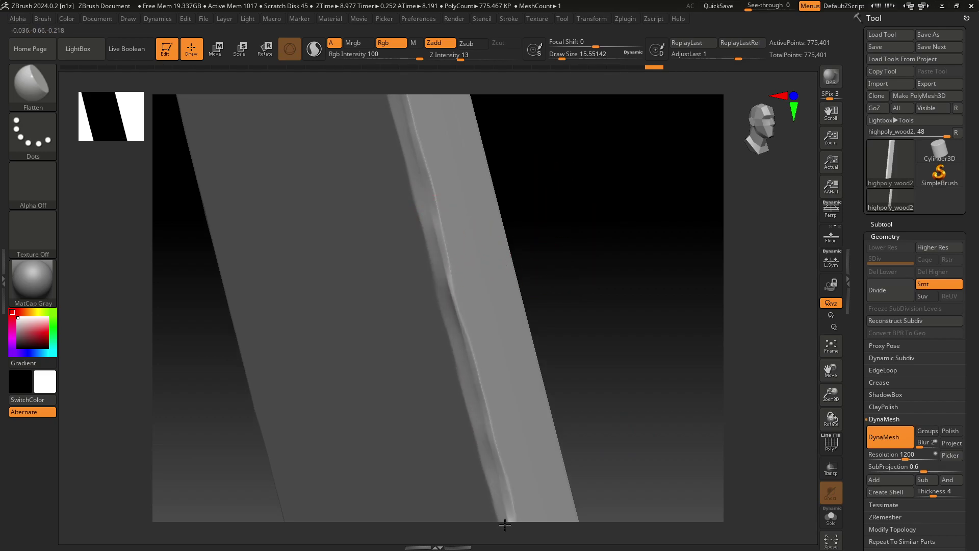
pyautogui.moveTo(657, 490)
pyautogui.mouseDown()
pyautogui.moveTo(598, 201)
pyautogui.moveTo(461, 276)
pyautogui.moveTo(503, 464)
pyautogui.mouseUp()
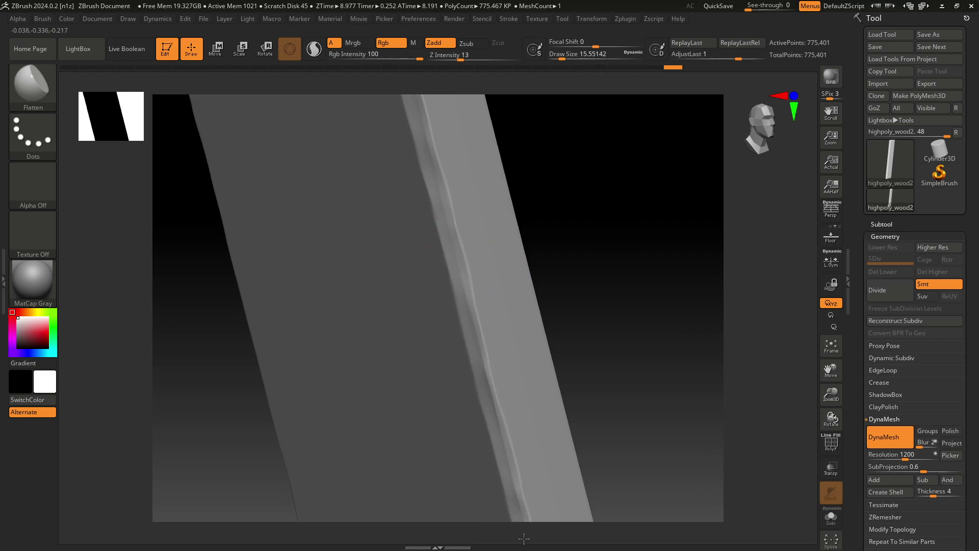
pyautogui.moveTo(688, 431)
pyautogui.mouseDown()
pyautogui.moveTo(633, 177)
pyautogui.moveTo(476, 290)
pyautogui.moveTo(531, 520)
pyautogui.mouseUp()
pyautogui.hotkey('ctrl', 'z')
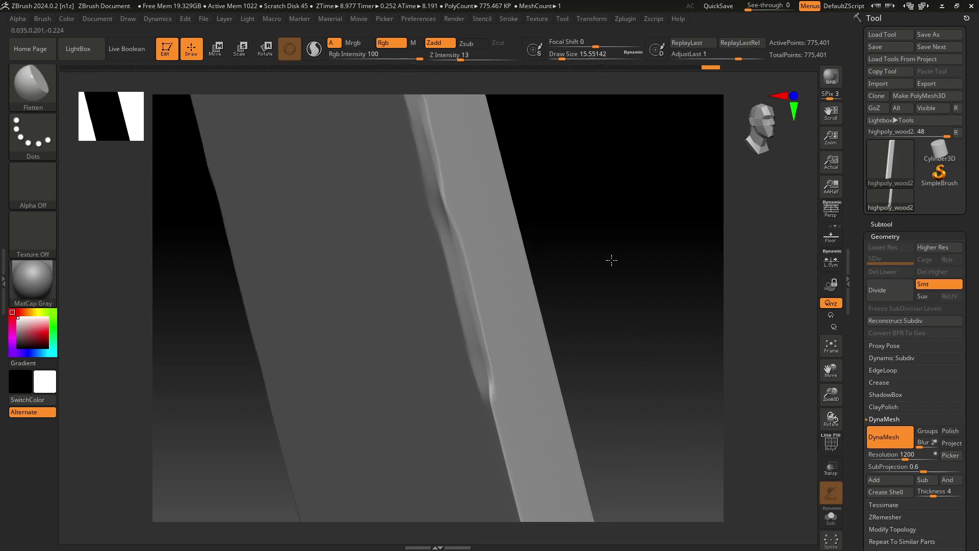
pyautogui.hotkey('ctrl', 'z')
pyautogui.hotkey('ctrl', 'z')
pyautogui.hotkey('ctrl', 'z')
pyautogui.moveTo(443, 144)
pyautogui.mouseDown()
pyautogui.moveTo(461, 220)
pyautogui.moveTo(440, 135)
pyautogui.moveTo(538, 507)
pyautogui.mouseUp()
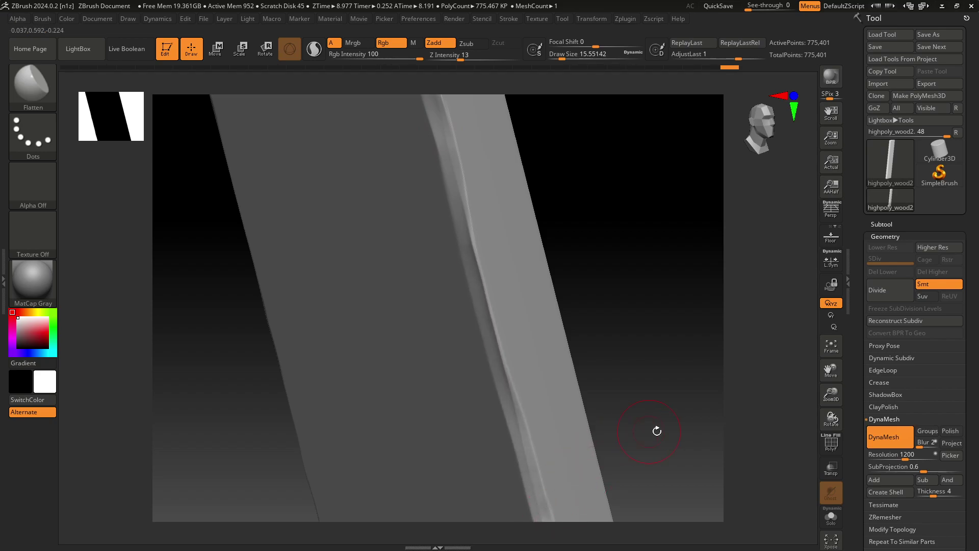
pyautogui.hotkey('ctrl', 'z')
# Sculpt down the edge and flatten the plank's bottom corner edge.
pyautogui.moveTo(592, 168); pyautogui.dragTo(601, 220)
pyautogui.moveTo(447, 145); pyautogui.dragTo(537, 465)
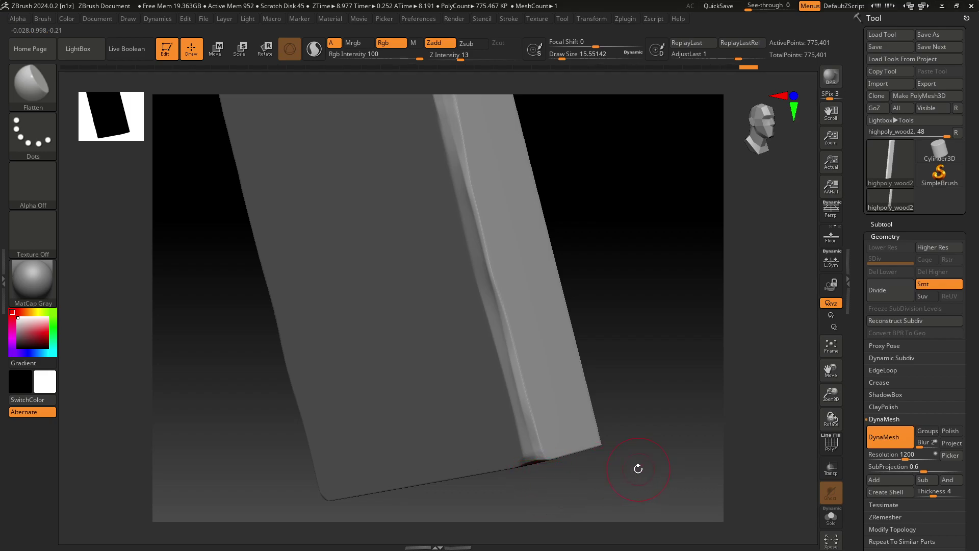
pyautogui.moveTo(637, 468); pyautogui.dragTo(556, 455)
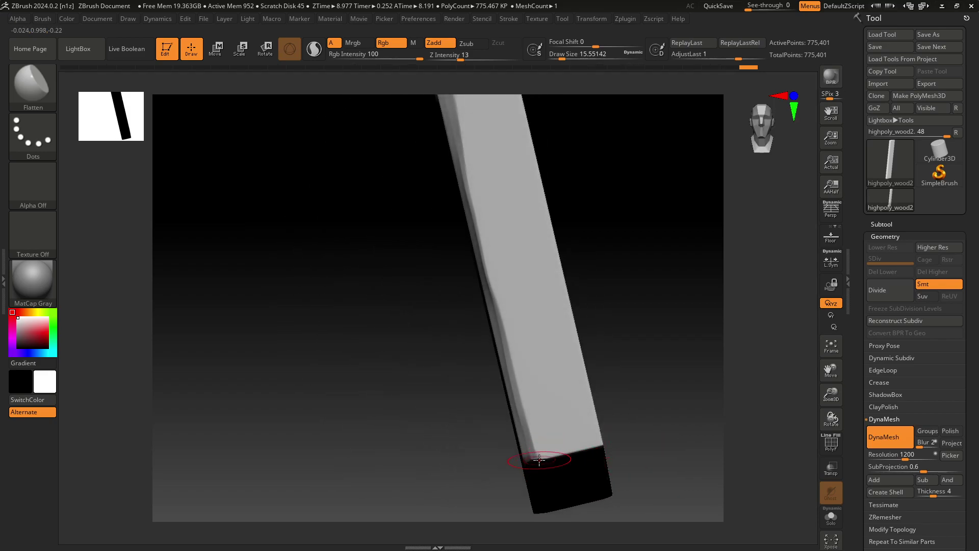
pyautogui.press('ctrl')
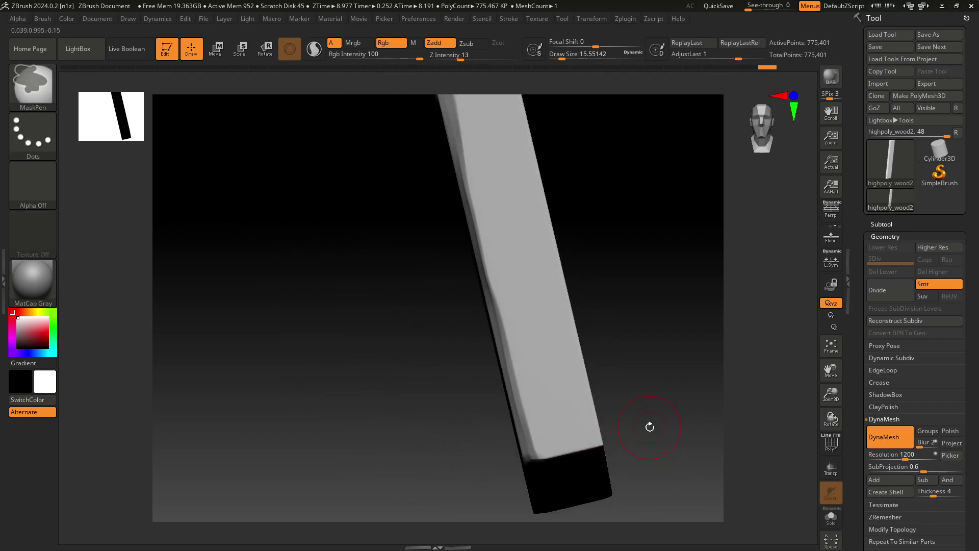
pyautogui.moveTo(659, 395)
pyautogui.mouseDown()
pyautogui.moveTo(661, 333)
pyautogui.moveTo(572, 404)
pyautogui.mouseUp()
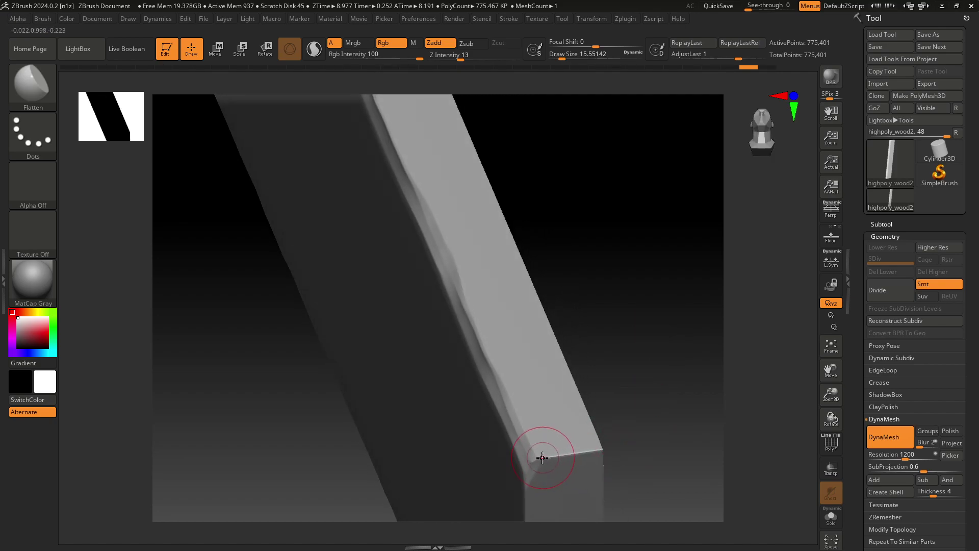
pyautogui.moveTo(542, 457); pyautogui.dragTo(590, 448)
pyautogui.moveTo(665, 417)
pyautogui.mouseDown()
pyautogui.moveTo(432, 372)
pyautogui.moveTo(352, 374)
pyautogui.moveTo(306, 427)
pyautogui.mouseUp()
# Flatten a light bevel along the plank's right edge from bottom to top.
pyautogui.moveTo(439, 500); pyautogui.dragTo(452, 112)
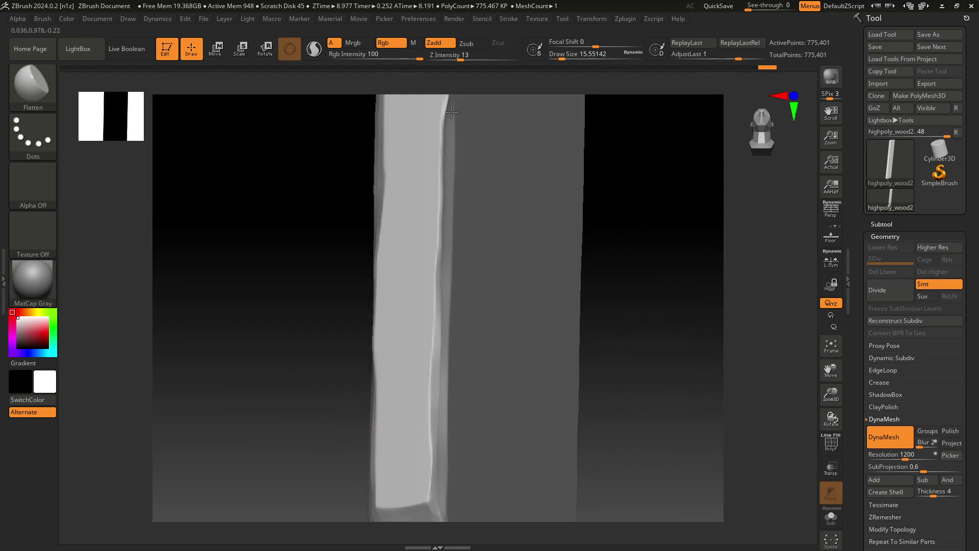
pyautogui.moveTo(658, 209); pyautogui.dragTo(637, 409)
pyautogui.moveTo(638, 284); pyautogui.dragTo(616, 379)
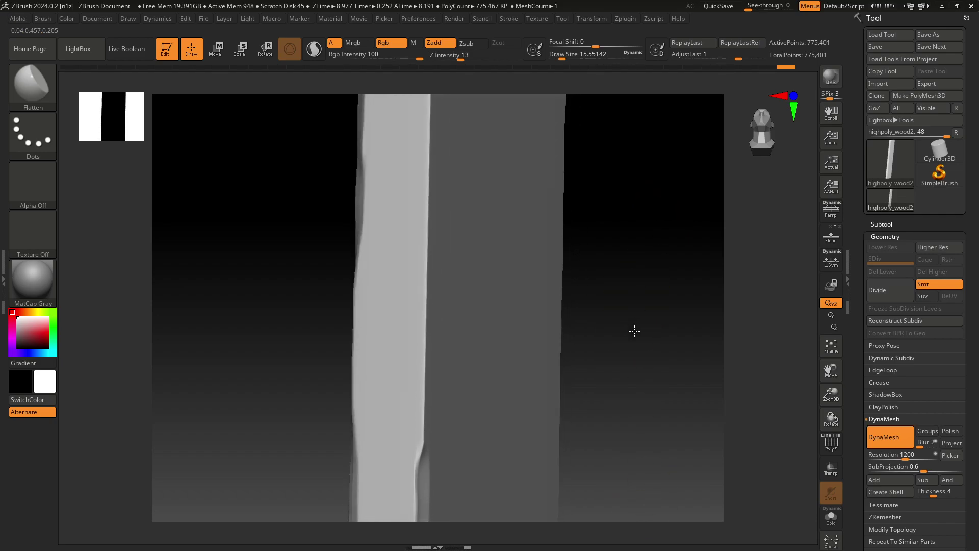
pyautogui.moveTo(418, 502); pyautogui.dragTo(426, 97)
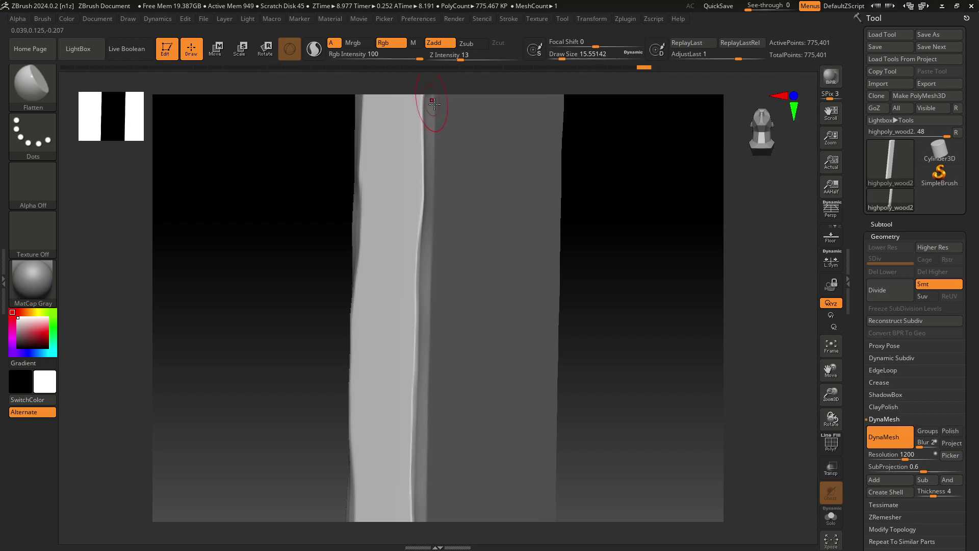
pyautogui.moveTo(650, 279); pyautogui.dragTo(632, 285)
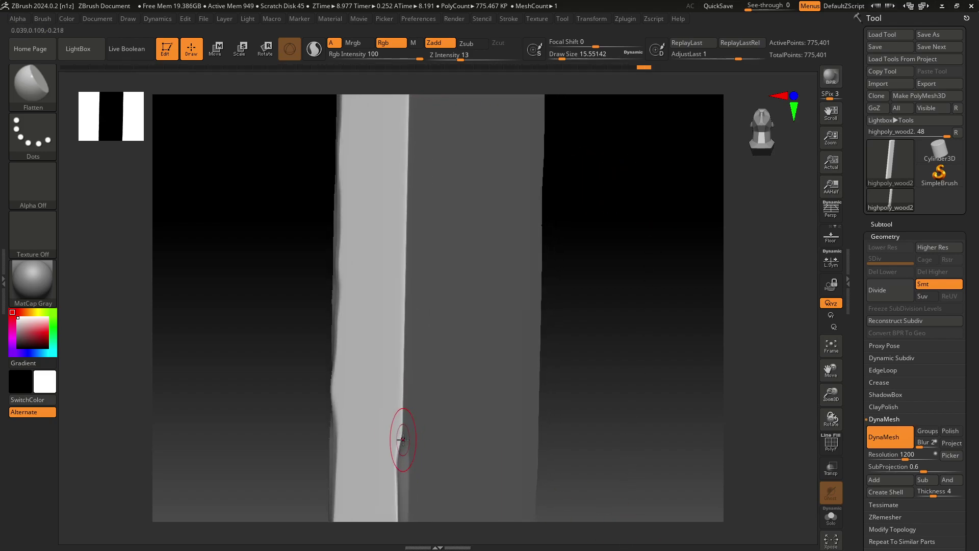
pyautogui.moveTo(400, 443); pyautogui.dragTo(412, 266)
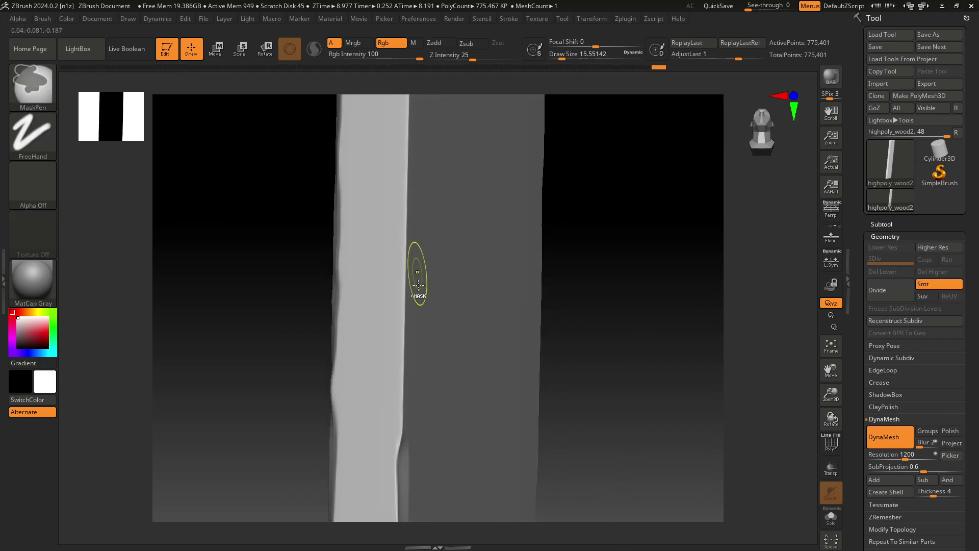
# Re-flatten the right edge up to the plank's top, leaving a worn ridge.
pyautogui.moveTo(401, 459); pyautogui.dragTo(410, 97)
pyautogui.moveTo(630, 195); pyautogui.dragTo(602, 219)
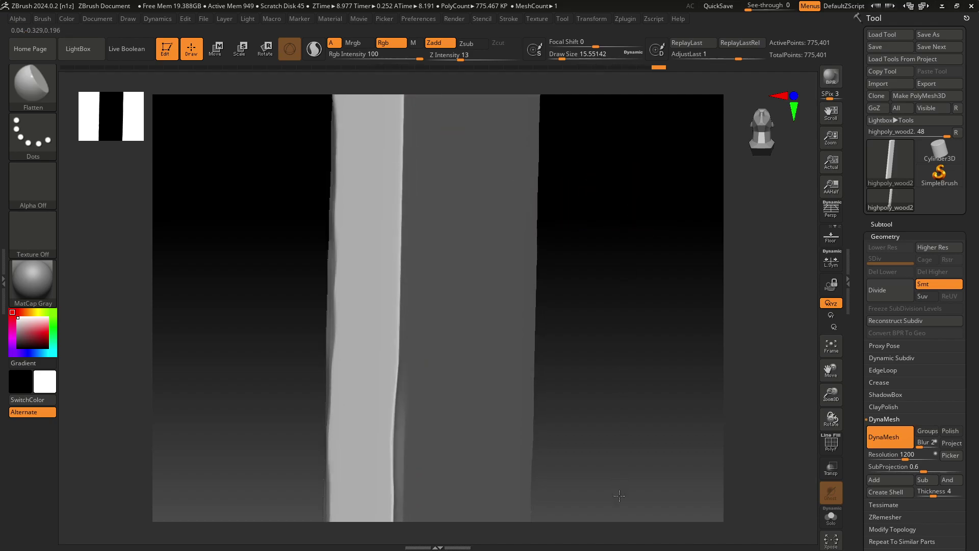
pyautogui.moveTo(394, 484); pyautogui.dragTo(408, 99)
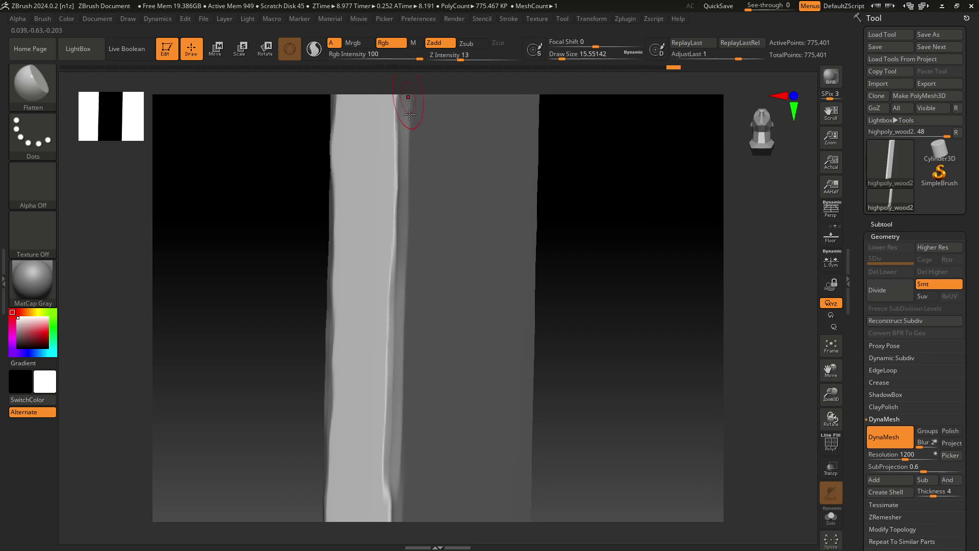
pyautogui.moveTo(653, 323)
pyautogui.mouseDown()
pyautogui.moveTo(643, 225)
pyautogui.moveTo(618, 365)
pyautogui.mouseUp()
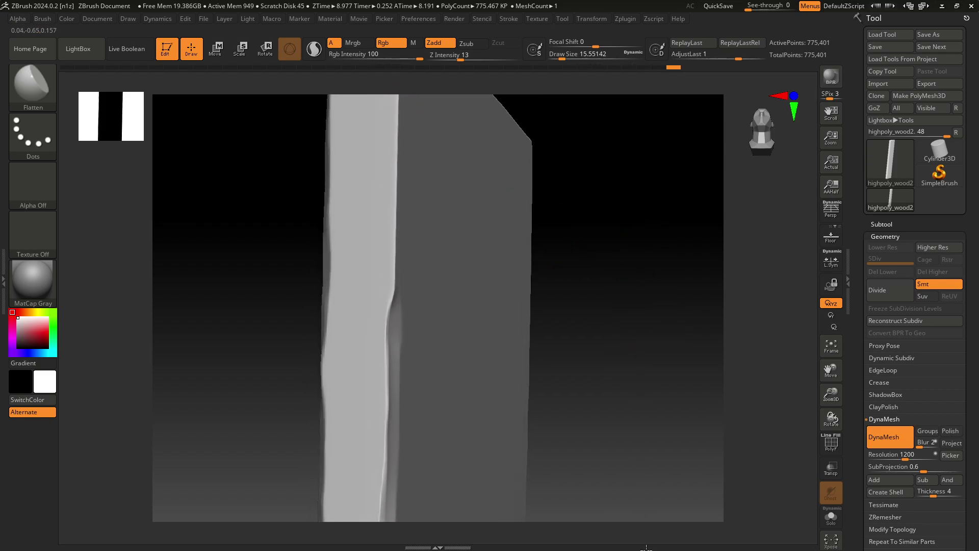
pyautogui.moveTo(394, 468)
pyautogui.mouseDown()
pyautogui.moveTo(393, 148)
pyautogui.moveTo(416, 131)
pyautogui.mouseUp()
pyautogui.moveTo(632, 354)
pyautogui.mouseDown()
pyautogui.moveTo(567, 197)
pyautogui.moveTo(607, 321)
pyautogui.moveTo(568, 321)
pyautogui.moveTo(604, 354)
pyautogui.mouseUp()
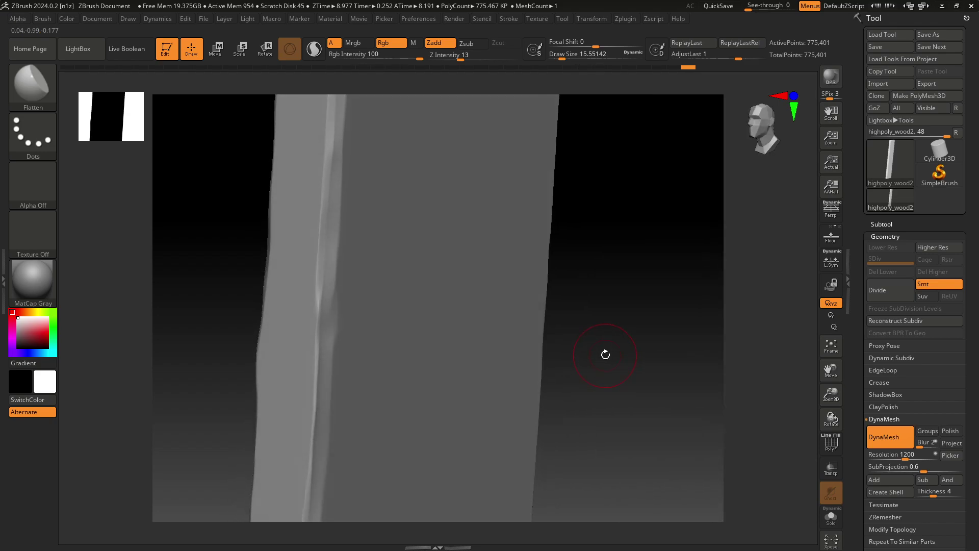
# Flatten the bottom and top front edges of the plank's end into a chamfer, up to the corner.
pyautogui.keyDown('ctrl'); pyautogui.moveTo(605, 354); pyautogui.dragTo(499, 337, button='right'); pyautogui.keyUp('ctrl')
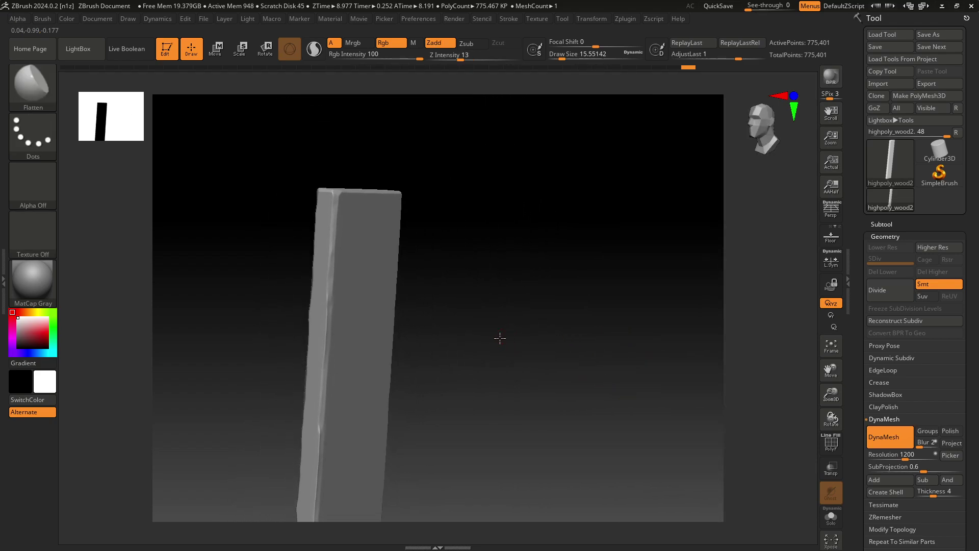
pyautogui.moveTo(499, 337)
pyautogui.mouseDown()
pyautogui.moveTo(392, 328)
pyautogui.moveTo(624, 352)
pyautogui.moveTo(542, 343)
pyautogui.moveTo(463, 403)
pyautogui.moveTo(524, 343)
pyautogui.moveTo(536, 396)
pyautogui.moveTo(594, 352)
pyautogui.moveTo(604, 376)
pyautogui.moveTo(627, 349)
pyautogui.moveTo(627, 320)
pyautogui.mouseUp()
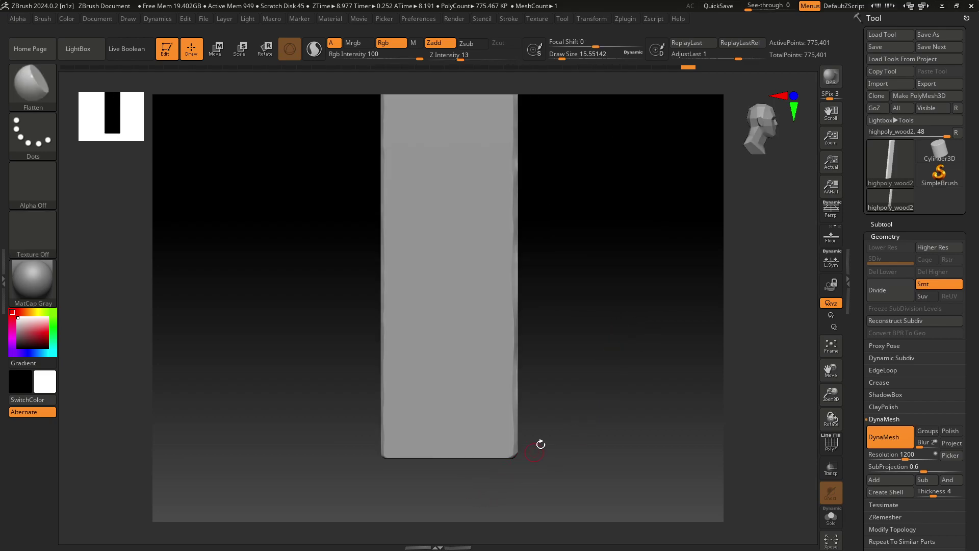
pyautogui.moveTo(540, 444)
pyautogui.keyDown('alt'); pyautogui.mouseDown()
pyautogui.moveTo(583, 432)
pyautogui.moveTo(621, 477)
pyautogui.moveTo(620, 327)
pyautogui.moveTo(643, 435)
pyautogui.moveTo(629, 402)
pyautogui.moveTo(643, 371)
pyautogui.moveTo(585, 263)
pyautogui.mouseUp(); pyautogui.keyUp('alt')
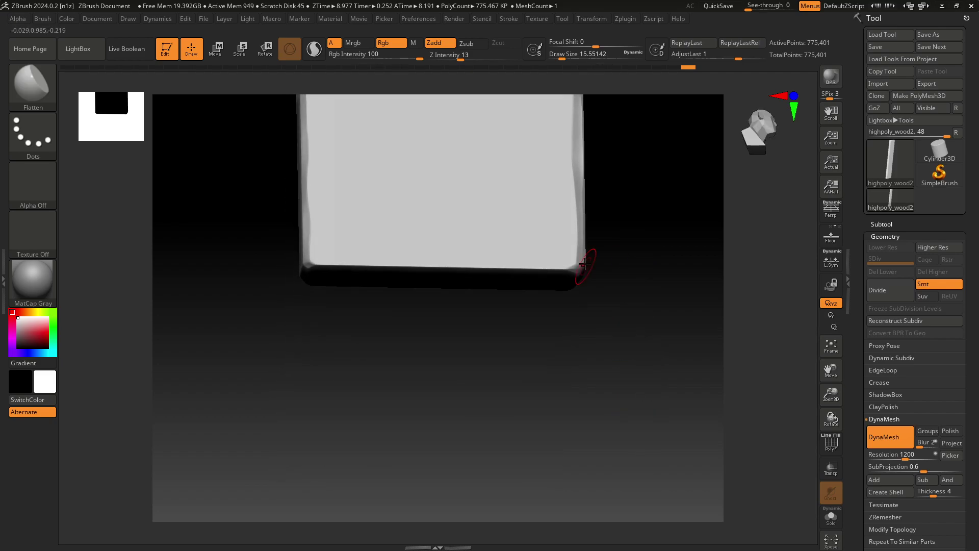
pyautogui.moveTo(638, 237)
pyautogui.mouseDown()
pyautogui.moveTo(660, 289)
pyautogui.moveTo(632, 332)
pyautogui.moveTo(653, 356)
pyautogui.moveTo(648, 386)
pyautogui.moveTo(631, 203)
pyautogui.moveTo(673, 310)
pyautogui.mouseUp()
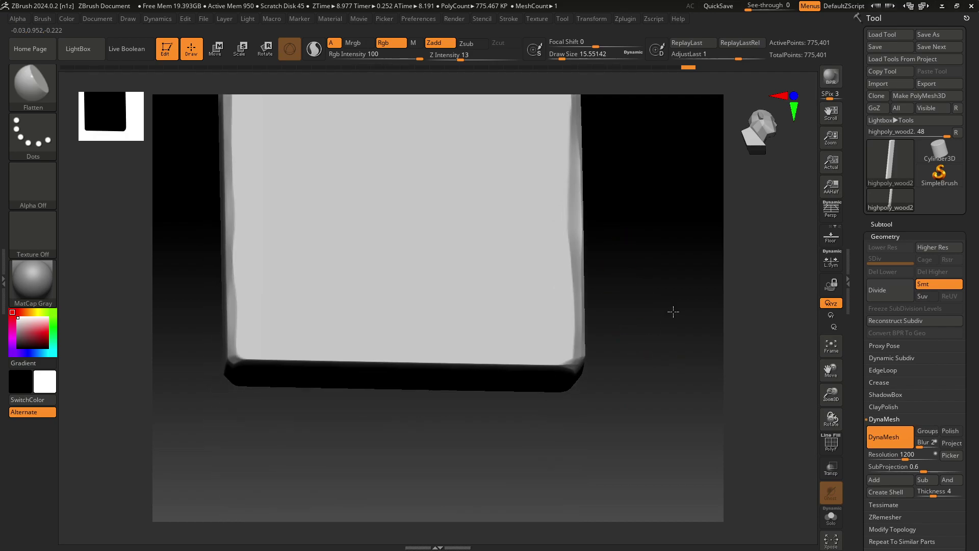
pyautogui.moveTo(245, 361)
pyautogui.mouseDown()
pyautogui.moveTo(471, 365)
pyautogui.moveTo(578, 383)
pyautogui.moveTo(645, 338)
pyautogui.moveTo(640, 186)
pyautogui.mouseUp()
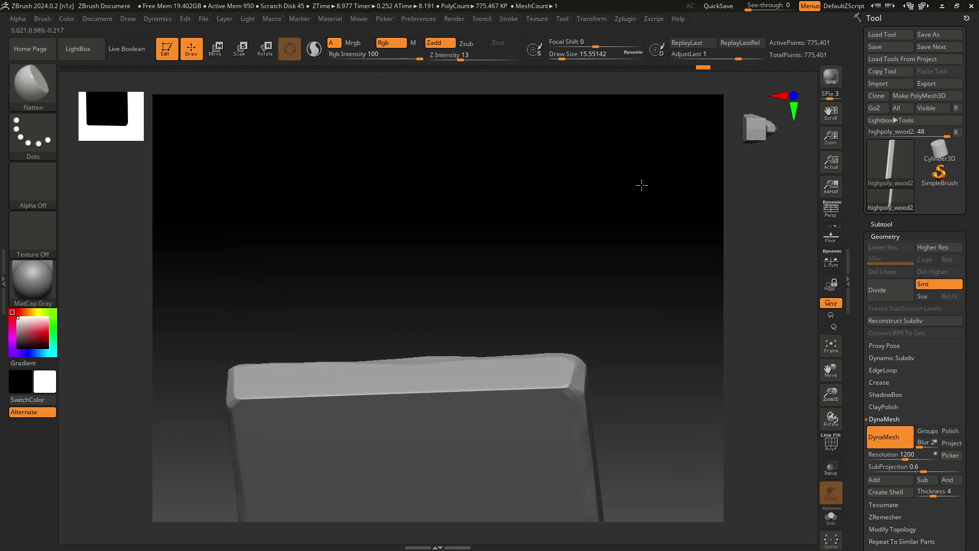
pyautogui.moveTo(233, 394); pyautogui.dragTo(581, 407)
pyautogui.moveTo(641, 347)
pyautogui.mouseDown()
pyautogui.moveTo(631, 324)
pyautogui.moveTo(635, 389)
pyautogui.moveTo(662, 389)
pyautogui.moveTo(641, 435)
pyautogui.moveTo(636, 478)
pyautogui.moveTo(633, 431)
pyautogui.mouseUp()
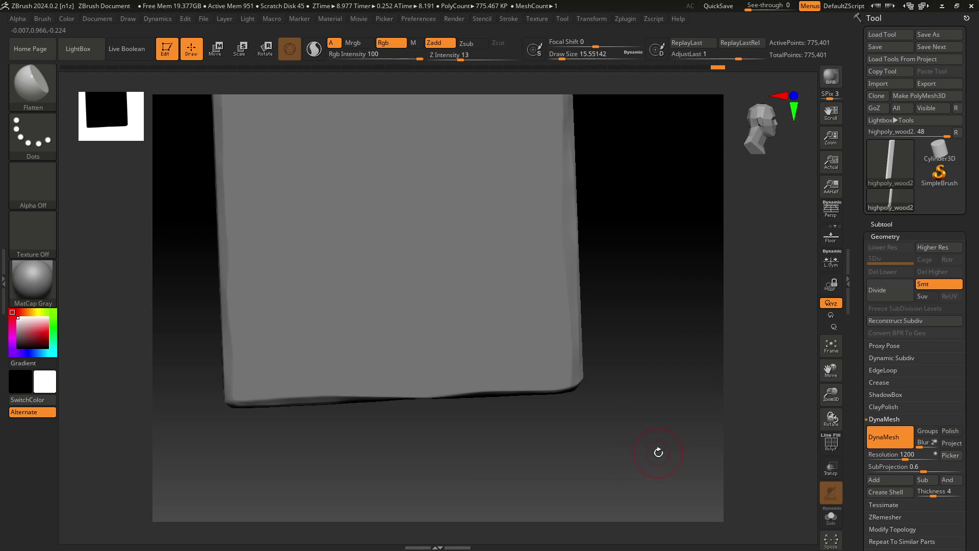
pyautogui.moveTo(658, 452)
pyautogui.mouseDown()
pyautogui.moveTo(534, 396)
pyautogui.moveTo(485, 258)
pyautogui.moveTo(595, 509)
pyautogui.moveTo(601, 343)
pyautogui.mouseUp()
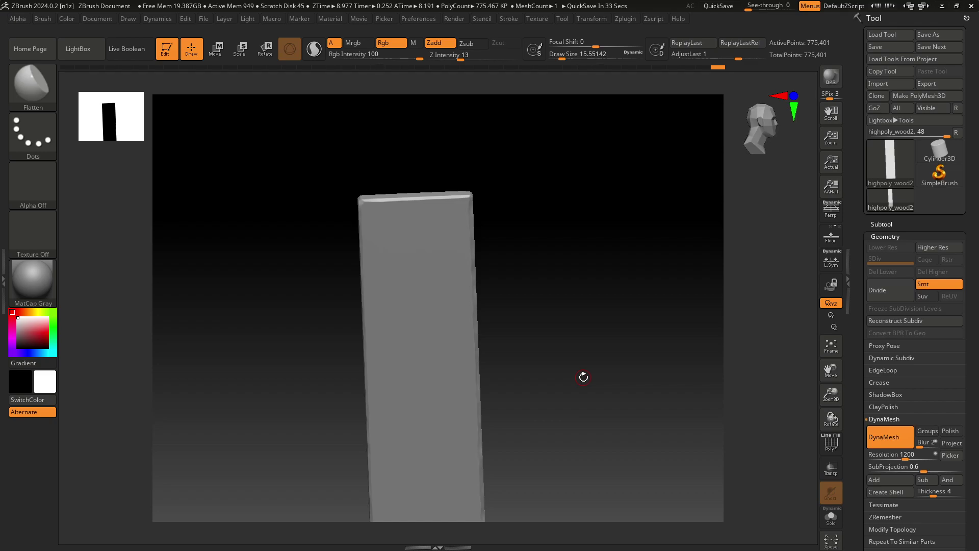
# Switch to the TrimDynamic brush via the B, T brush picker.
pyautogui.press('b')
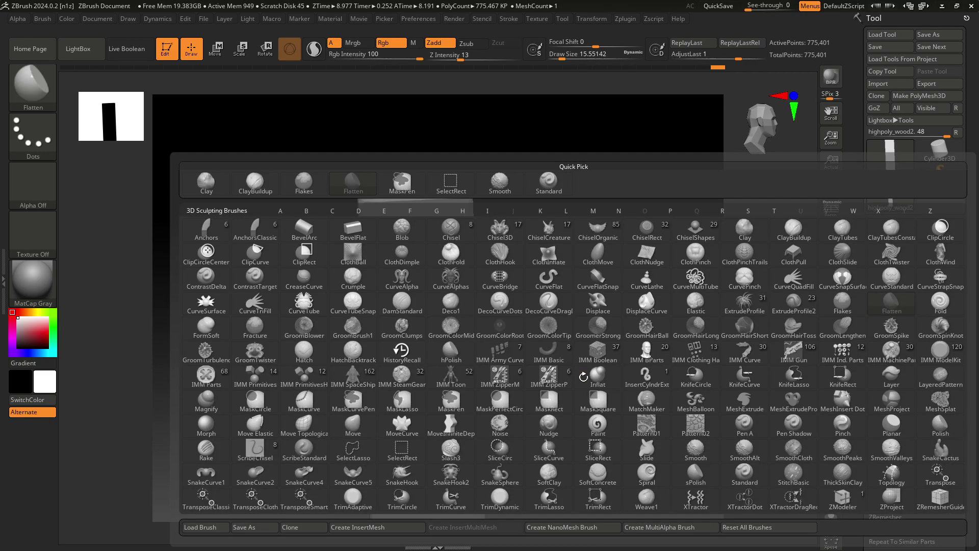
pyautogui.press('t')
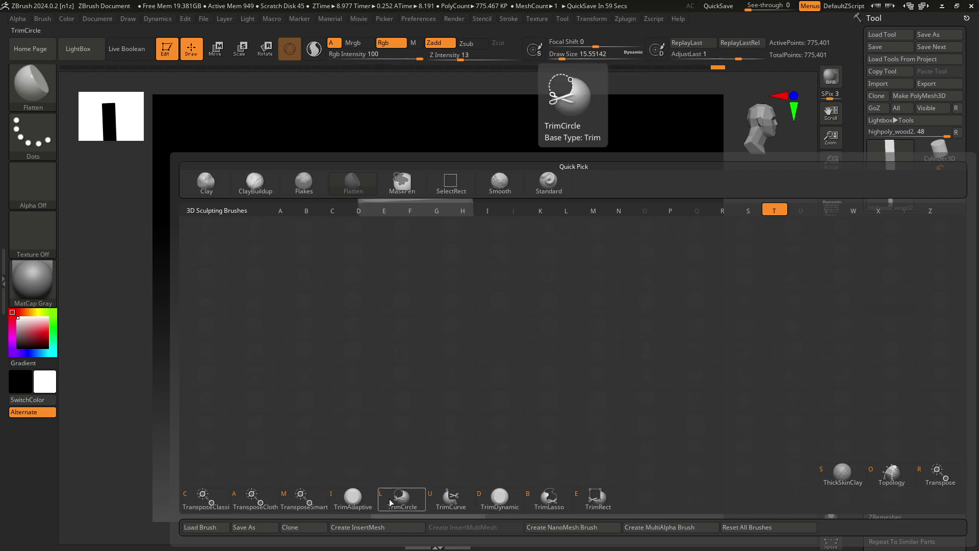
pyautogui.click(497, 500)
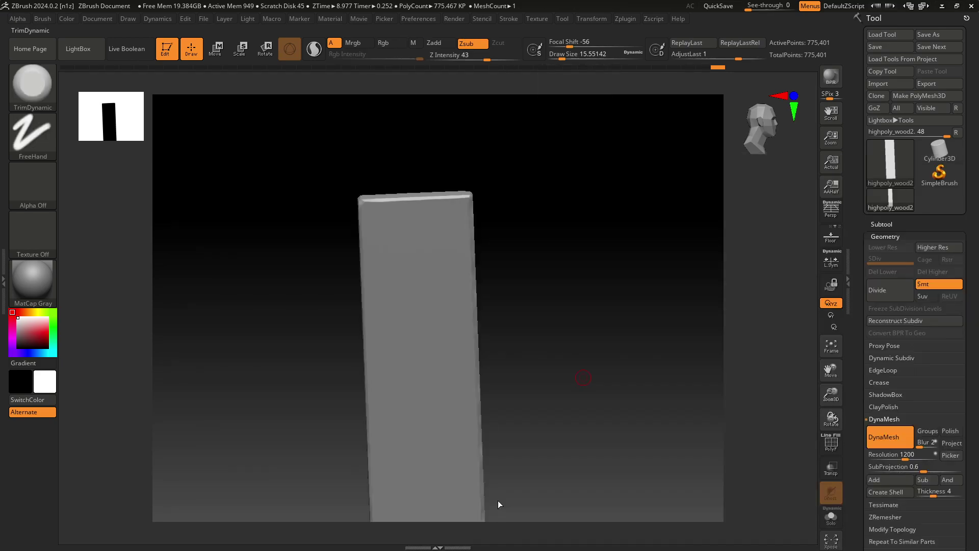
pyautogui.scroll(1, 339, 208)
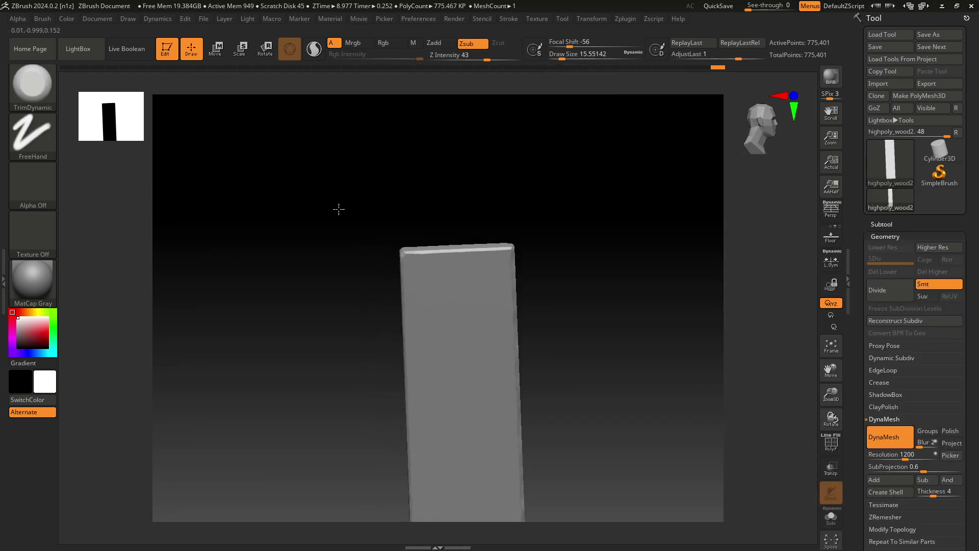
pyautogui.scroll(3, 356, 234)
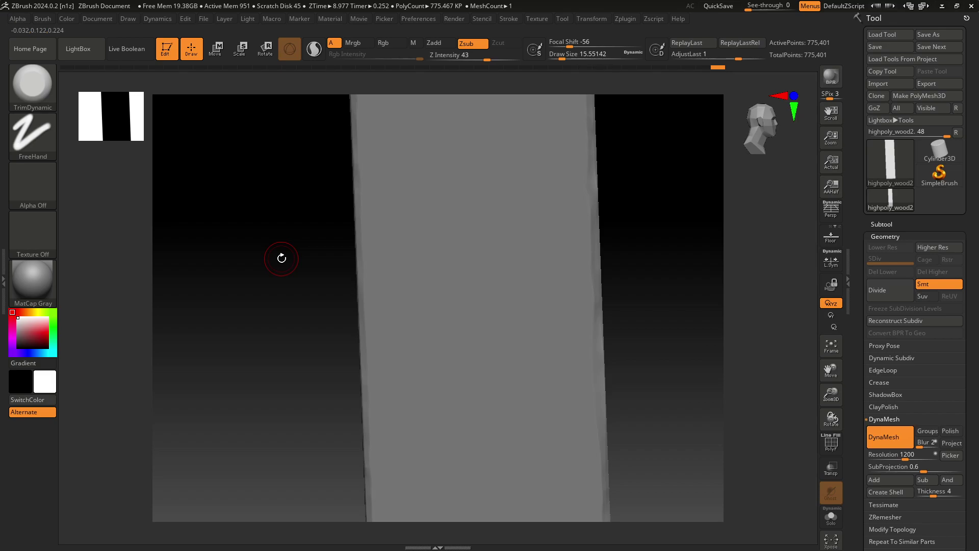
pyautogui.scroll(1, 286, 277)
pyautogui.scroll(2, 292, 303)
# Trim the board's top and front end bevel edges flat with TrimDynamic.
pyautogui.moveTo(269, 248)
pyautogui.mouseDown()
pyautogui.moveTo(223, 277)
pyautogui.moveTo(229, 311)
pyautogui.moveTo(240, 264)
pyautogui.moveTo(209, 338)
pyautogui.moveTo(219, 396)
pyautogui.moveTo(267, 388)
pyautogui.mouseUp()
pyautogui.moveTo(370, 281); pyautogui.dragTo(302, 179)
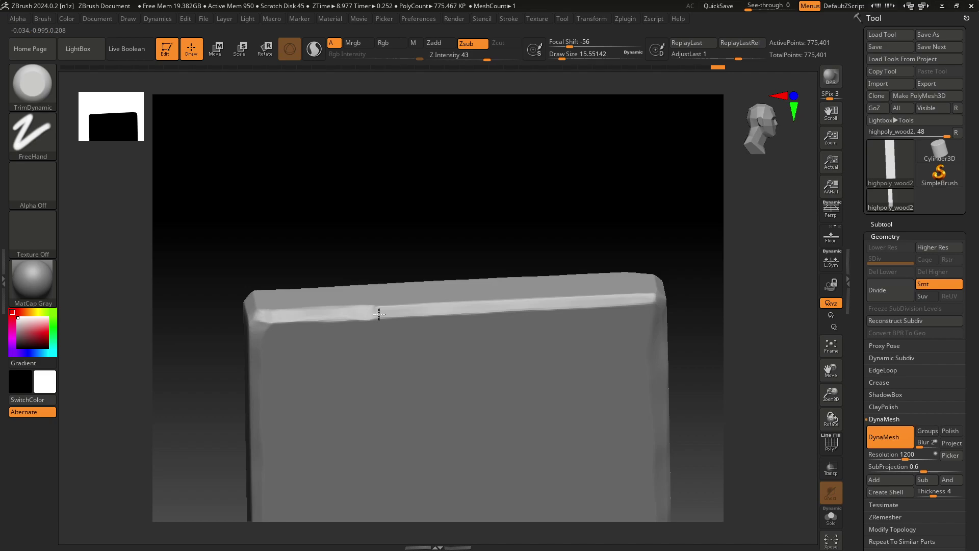
pyautogui.moveTo(379, 313); pyautogui.dragTo(664, 295)
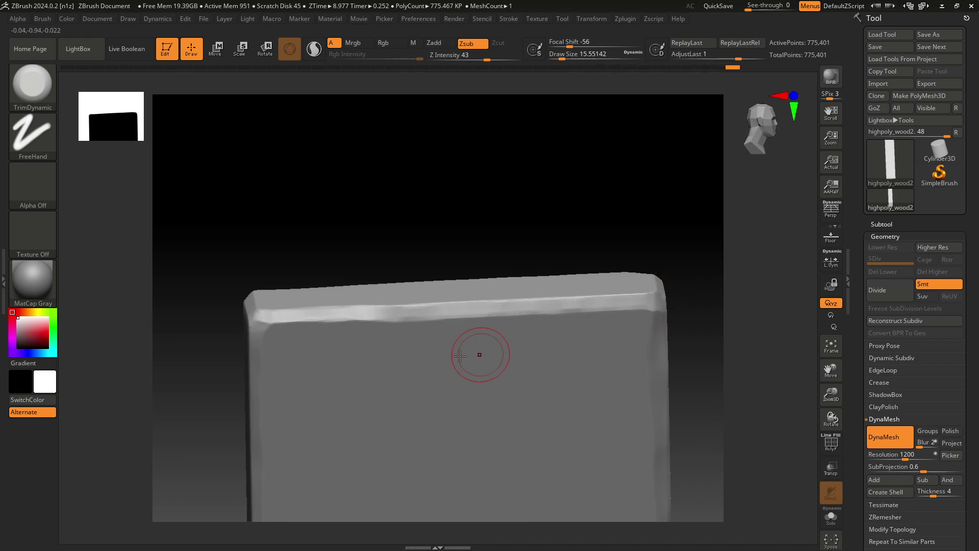
pyautogui.moveTo(234, 231)
pyautogui.mouseDown()
pyautogui.moveTo(270, 260)
pyautogui.moveTo(237, 305)
pyautogui.moveTo(241, 333)
pyautogui.moveTo(227, 352)
pyautogui.moveTo(240, 372)
pyautogui.mouseUp()
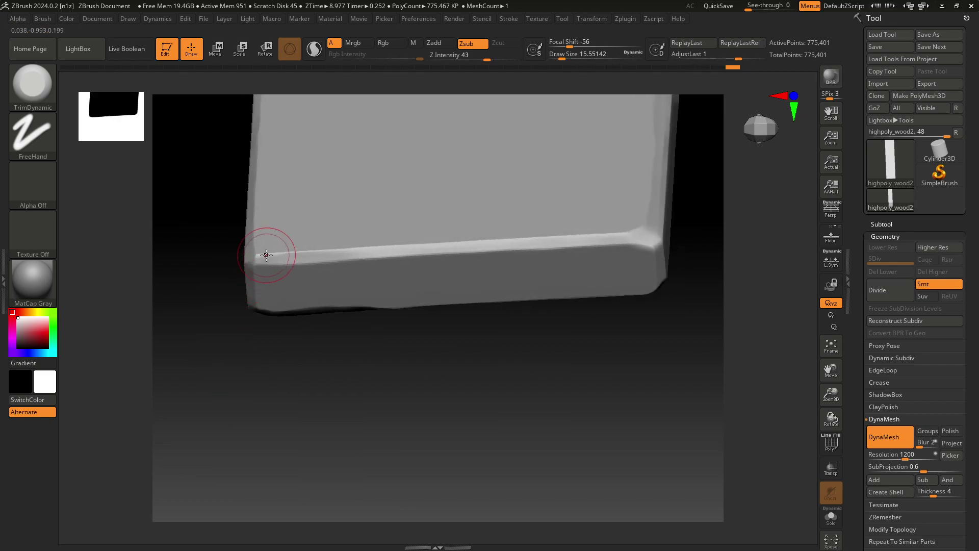
pyautogui.moveTo(266, 255)
pyautogui.mouseDown()
pyautogui.moveTo(258, 258)
pyautogui.moveTo(634, 239)
pyautogui.mouseUp()
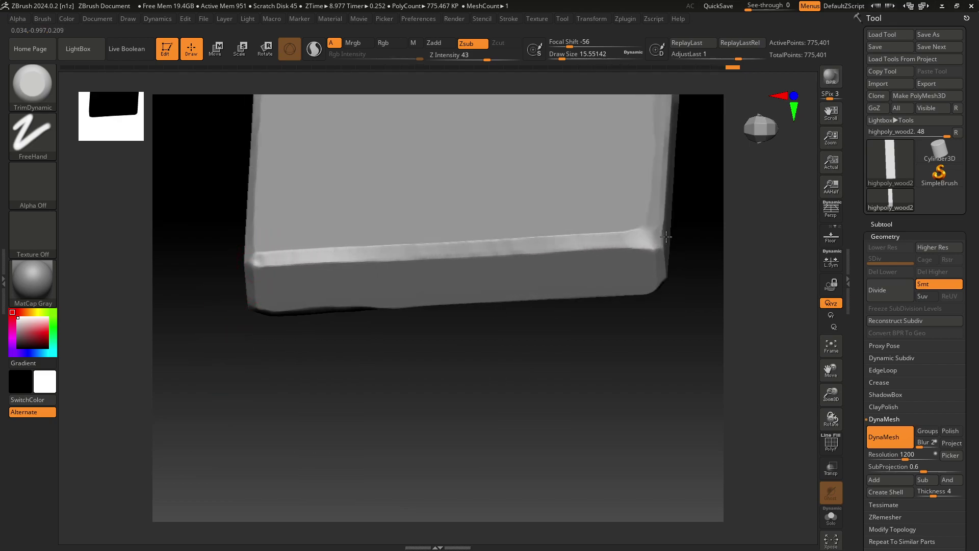
# Carve chips into the board's front edge, inspecting it from several angles.
pyautogui.moveTo(586, 377)
pyautogui.mouseDown()
pyautogui.moveTo(518, 360)
pyautogui.moveTo(595, 328)
pyautogui.moveTo(568, 376)
pyautogui.moveTo(568, 402)
pyautogui.moveTo(547, 302)
pyautogui.mouseUp()
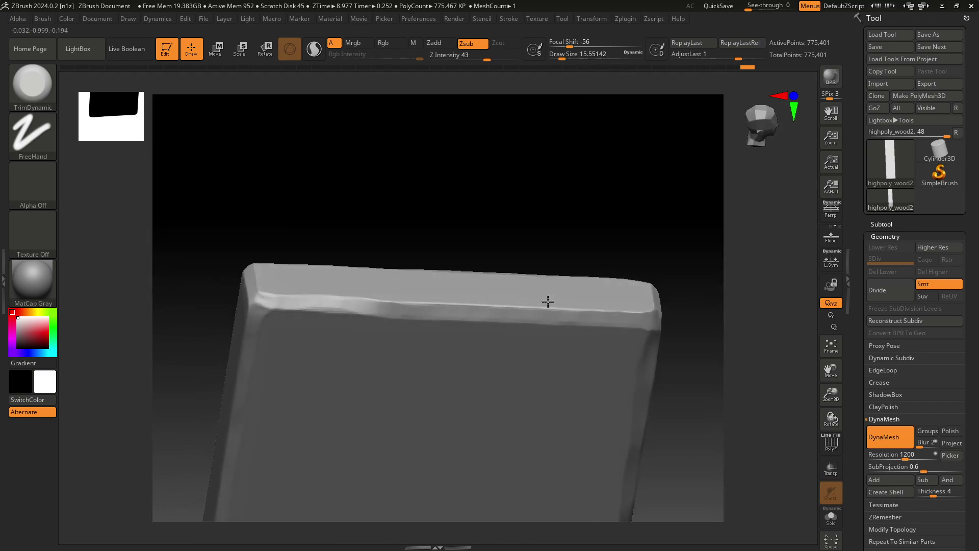
pyautogui.moveTo(547, 302)
pyautogui.mouseDown(button='right')
pyautogui.moveTo(531, 262)
pyautogui.moveTo(546, 286)
pyautogui.mouseUp(button='right')
pyautogui.moveTo(267, 328)
pyautogui.mouseDown(button='right')
pyautogui.moveTo(199, 388)
pyautogui.moveTo(242, 389)
pyautogui.mouseUp(button='right')
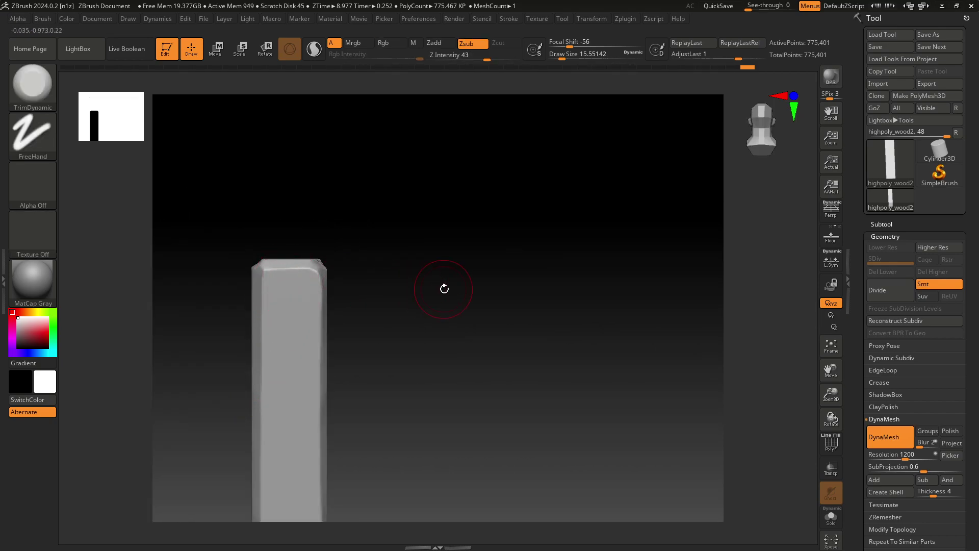
pyautogui.moveTo(444, 289)
pyautogui.mouseDown(button='right')
pyautogui.moveTo(443, 328)
pyautogui.moveTo(644, 389)
pyautogui.mouseUp(button='right')
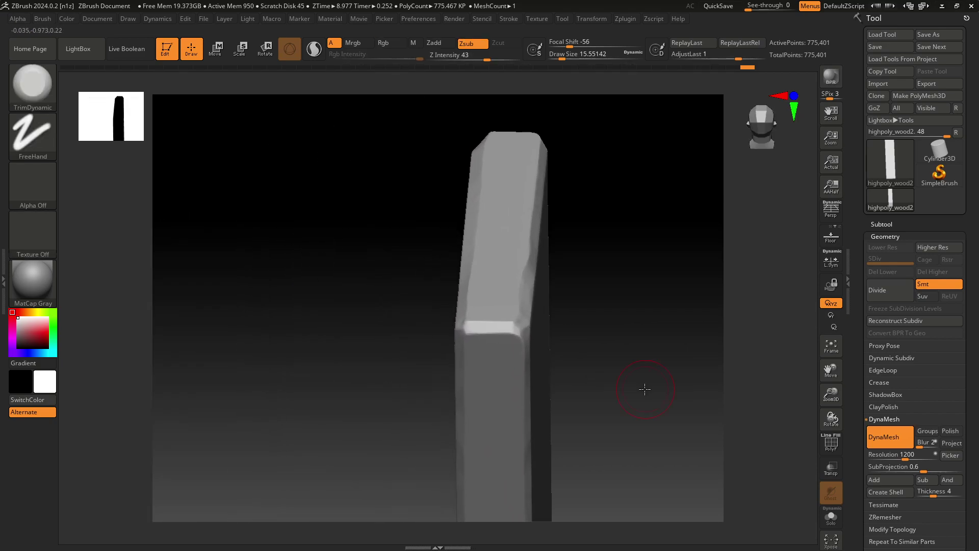
pyautogui.moveTo(460, 326); pyautogui.dragTo(532, 335)
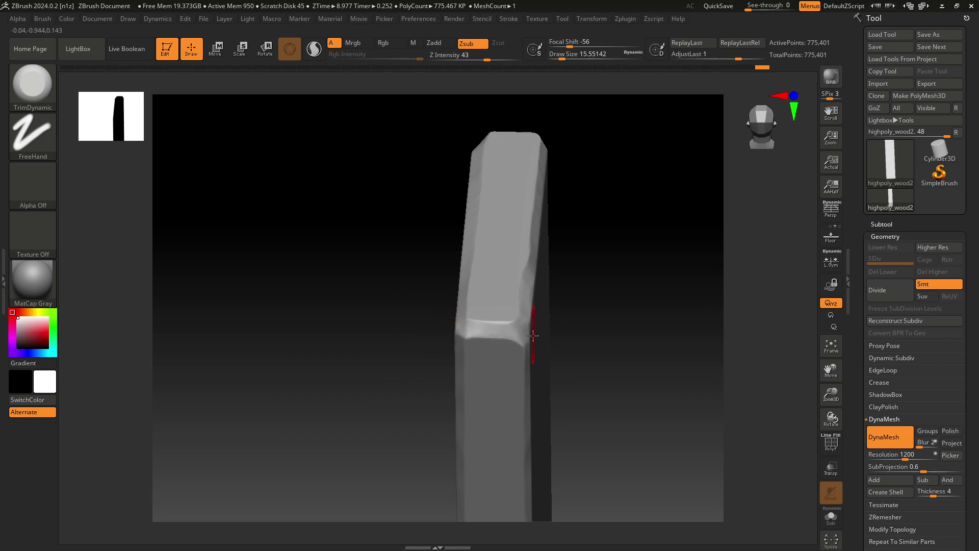
pyautogui.moveTo(624, 337)
pyautogui.mouseDown(button='right')
pyautogui.moveTo(583, 350)
pyautogui.moveTo(635, 345)
pyautogui.moveTo(629, 313)
pyautogui.mouseUp(button='right')
pyautogui.moveTo(607, 400)
pyautogui.mouseDown(button='right')
pyautogui.moveTo(634, 372)
pyautogui.moveTo(617, 401)
pyautogui.moveTo(645, 323)
pyautogui.moveTo(684, 284)
pyautogui.moveTo(642, 280)
pyautogui.moveTo(649, 273)
pyautogui.mouseUp(button='right')
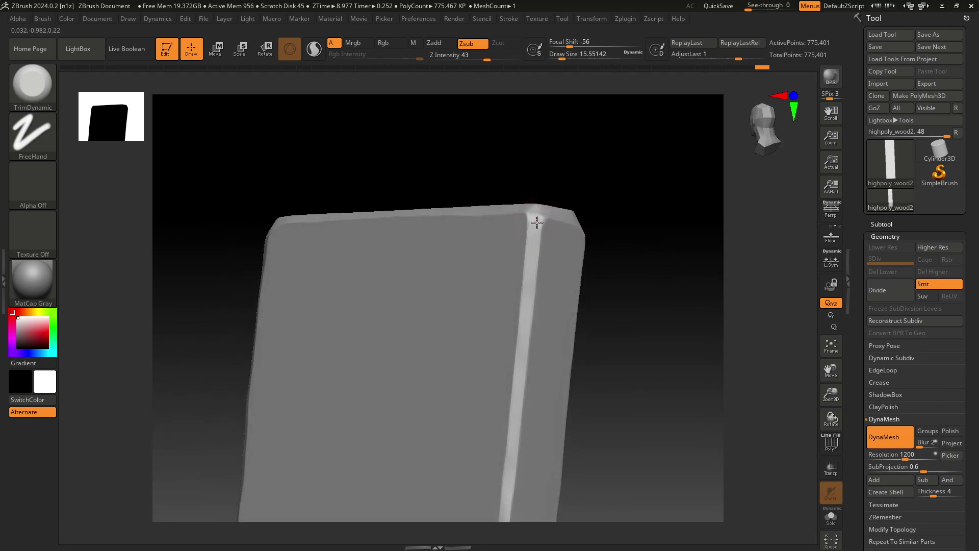
# Trim and roughen the long bevel edge from top to bottom.
pyautogui.moveTo(536, 214); pyautogui.dragTo(530, 283)
pyautogui.moveTo(529, 317); pyautogui.dragTo(503, 520)
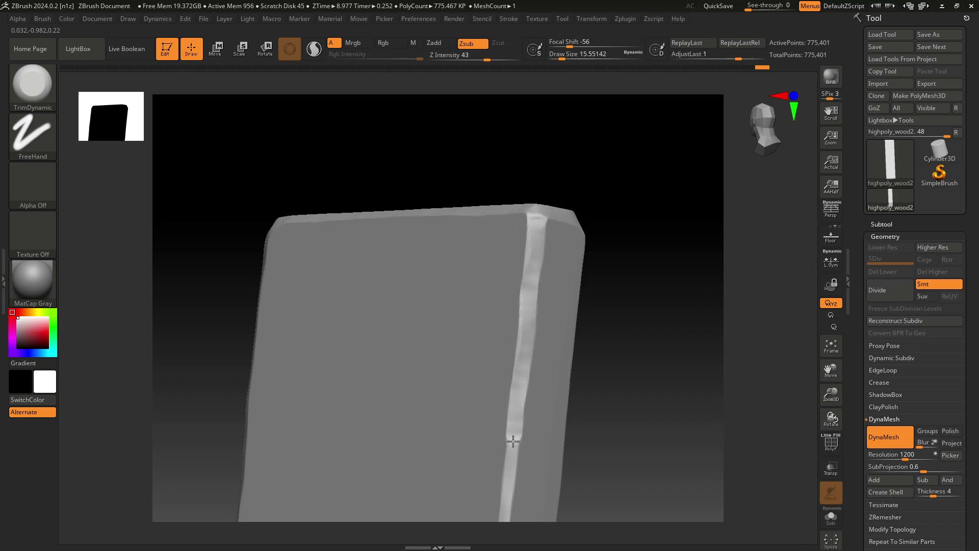
pyautogui.moveTo(650, 463)
pyautogui.mouseDown(button='right')
pyautogui.moveTo(664, 265)
pyautogui.moveTo(651, 214)
pyautogui.mouseUp(button='right')
pyautogui.moveTo(535, 184); pyautogui.dragTo(495, 521)
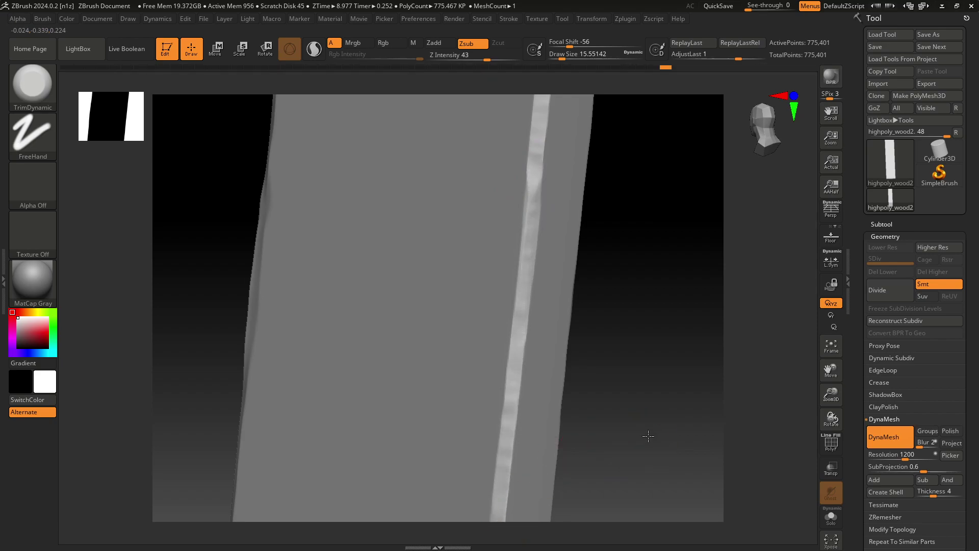
pyautogui.moveTo(644, 430); pyautogui.dragTo(635, 249, button='right')
pyautogui.moveTo(542, 169); pyautogui.dragTo(507, 502)
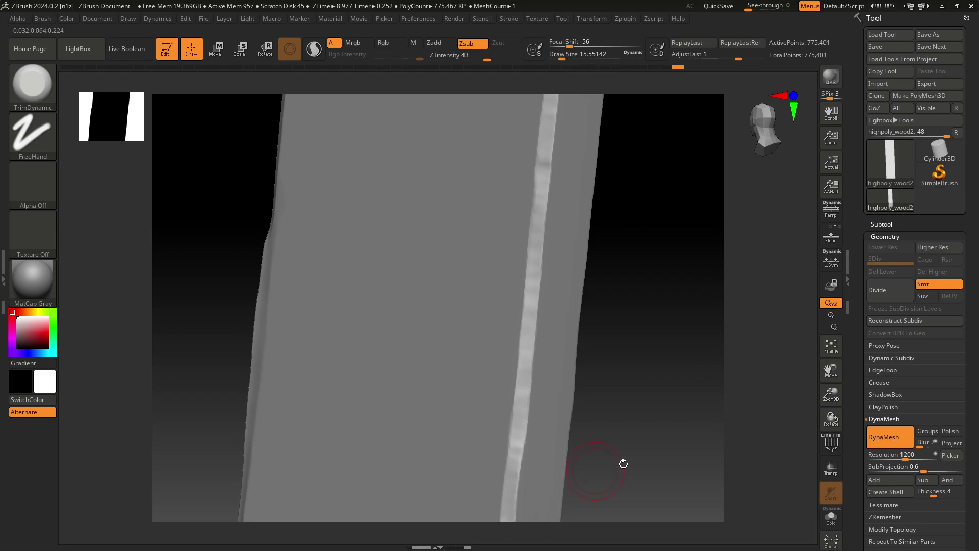
# Carry the rough, chipped bevel down to the plank's bottom corner.
pyautogui.moveTo(623, 463)
pyautogui.mouseDown(button='right')
pyautogui.moveTo(684, 246)
pyautogui.moveTo(645, 221)
pyautogui.mouseUp(button='right')
pyautogui.moveTo(526, 146); pyautogui.dragTo(513, 241)
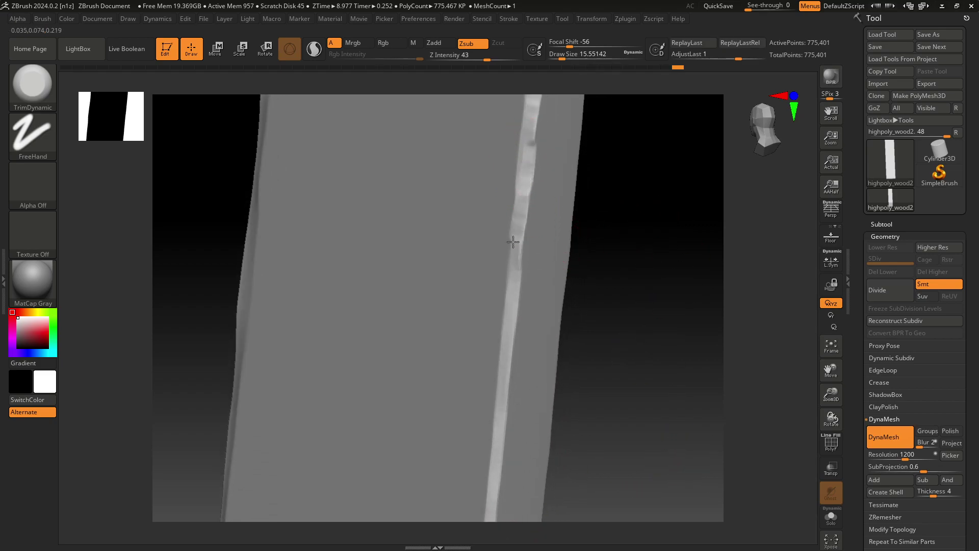
pyautogui.moveTo(506, 335); pyautogui.dragTo(484, 516)
pyautogui.moveTo(628, 459)
pyautogui.mouseDown(button='right')
pyautogui.moveTo(642, 277)
pyautogui.moveTo(634, 184)
pyautogui.mouseUp(button='right')
pyautogui.moveTo(525, 179); pyautogui.dragTo(486, 533)
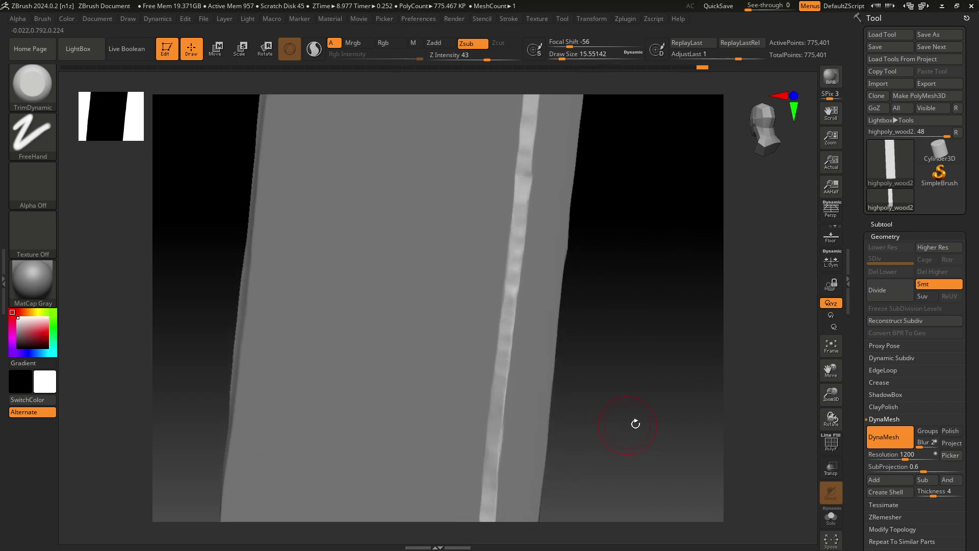
pyautogui.moveTo(633, 421)
pyautogui.mouseDown(button='right')
pyautogui.moveTo(673, 220)
pyautogui.moveTo(668, 240)
pyautogui.mouseUp(button='right')
pyautogui.moveTo(509, 317)
pyautogui.mouseDown()
pyautogui.moveTo(520, 306)
pyautogui.moveTo(509, 389)
pyautogui.mouseUp()
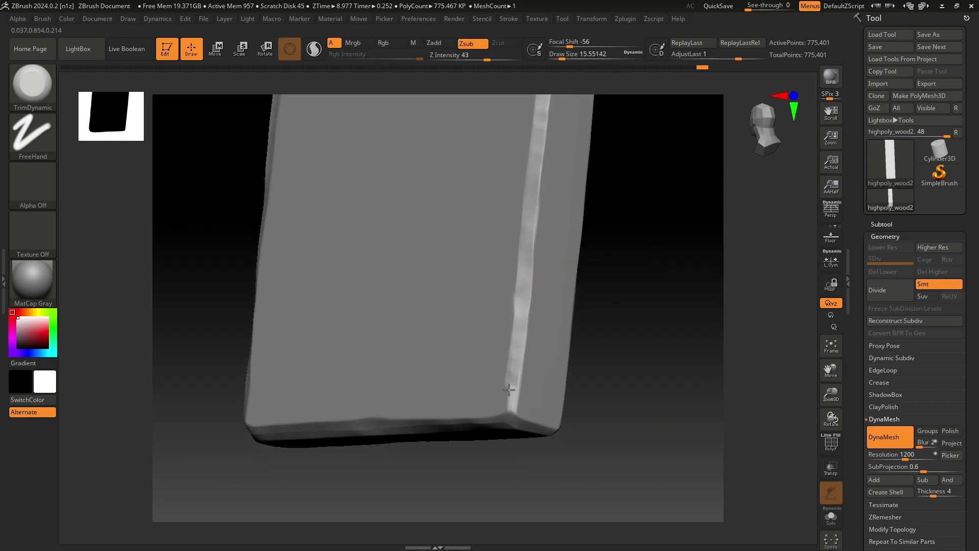
pyautogui.moveTo(505, 424); pyautogui.dragTo(507, 426)
# From a straight front view, trim the plank's vertical edge from bottom to top.
pyautogui.moveTo(630, 437)
pyautogui.mouseDown(button='right')
pyautogui.moveTo(647, 398)
pyautogui.moveTo(524, 404)
pyautogui.mouseUp(button='right')
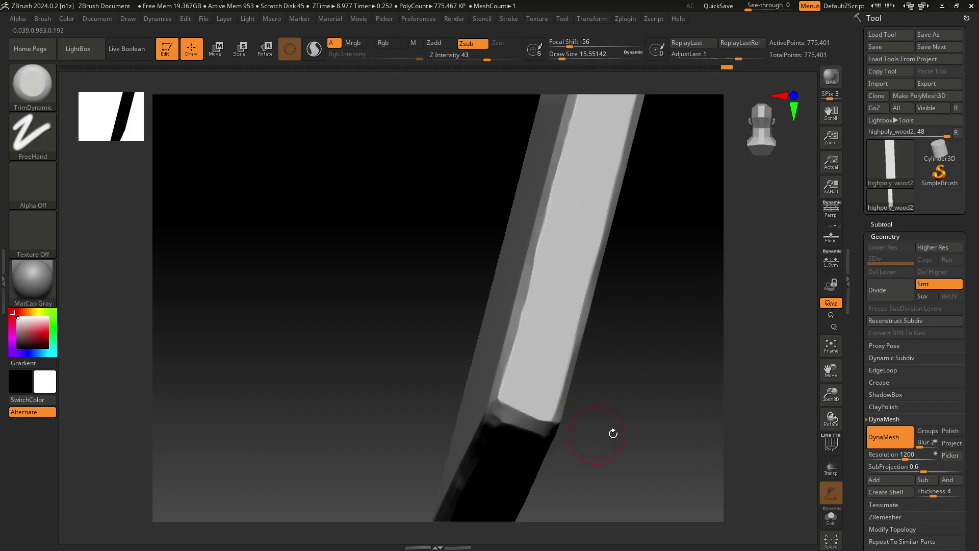
pyautogui.moveTo(672, 347)
pyautogui.mouseDown(button='right')
pyautogui.moveTo(651, 323)
pyautogui.moveTo(626, 340)
pyautogui.mouseUp(button='right')
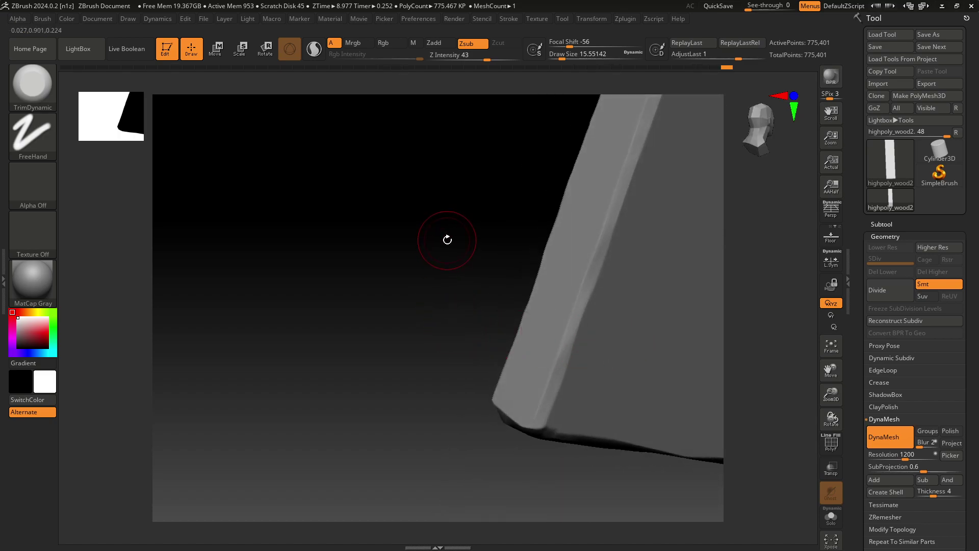
pyautogui.keyDown('shift'); pyautogui.moveTo(447, 240); pyautogui.dragTo(439, 238, button='right'); pyautogui.keyUp('shift')
pyautogui.moveTo(636, 249)
pyautogui.mouseDown(button='right')
pyautogui.moveTo(605, 262)
pyautogui.moveTo(555, 314)
pyautogui.mouseUp(button='right')
pyautogui.moveTo(462, 408); pyautogui.dragTo(463, 154)
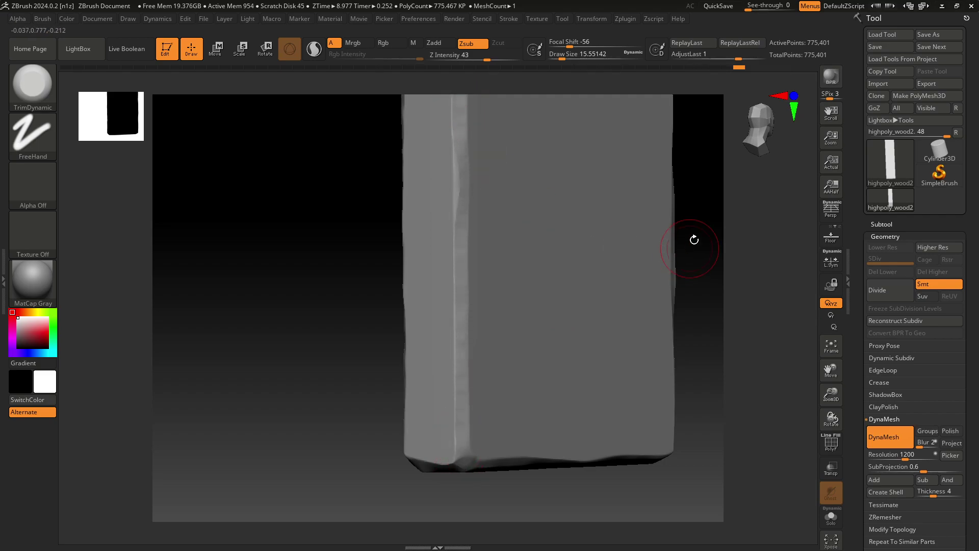
pyautogui.moveTo(688, 191); pyautogui.dragTo(664, 314, button='right')
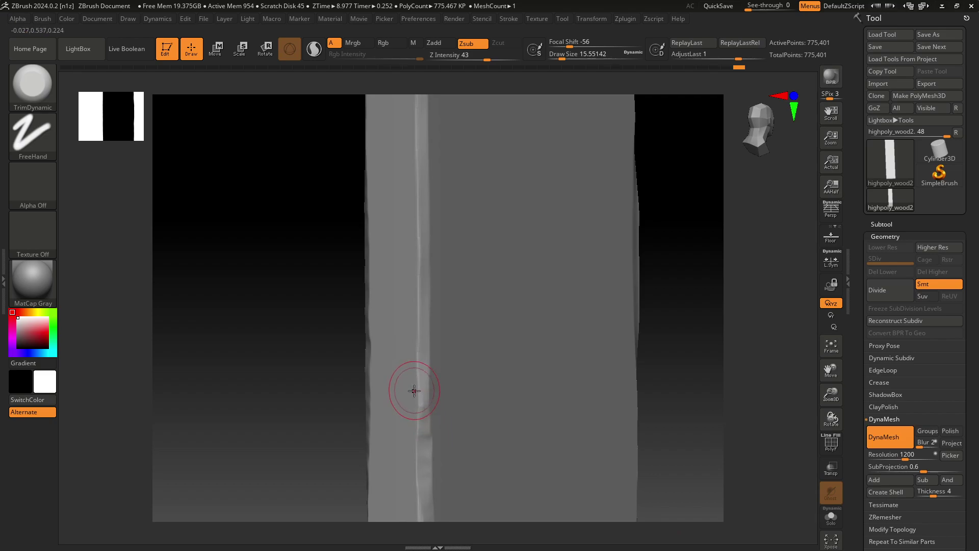
pyautogui.moveTo(423, 410); pyautogui.dragTo(422, 90)
# Chip and roughen the thin vertical ridge along its full length.
pyautogui.moveTo(632, 165)
pyautogui.mouseDown(button='right')
pyautogui.moveTo(673, 225)
pyautogui.moveTo(663, 306)
pyautogui.mouseUp(button='right')
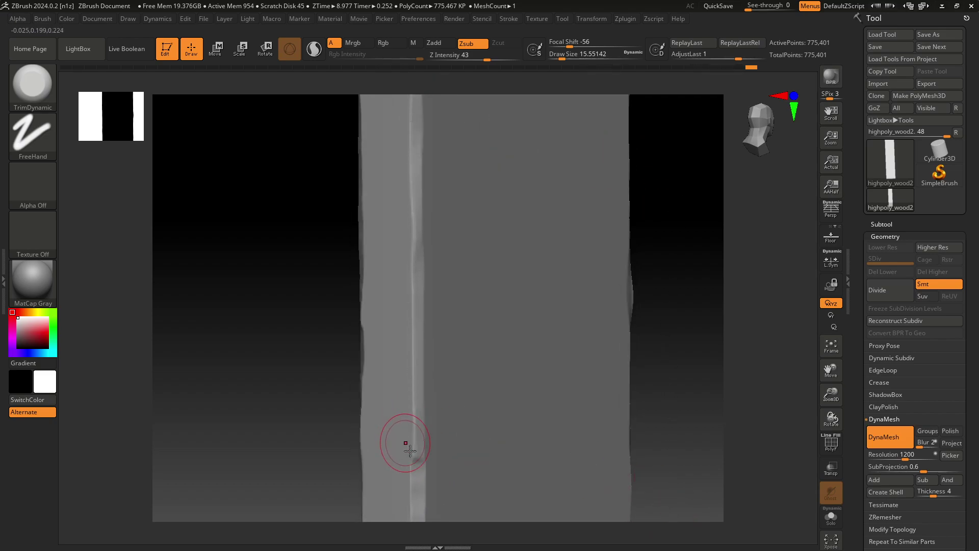
pyautogui.moveTo(420, 446); pyautogui.dragTo(419, 323)
pyautogui.moveTo(421, 209); pyautogui.dragTo(425, 102)
pyautogui.moveTo(670, 207); pyautogui.dragTo(676, 492, button='right')
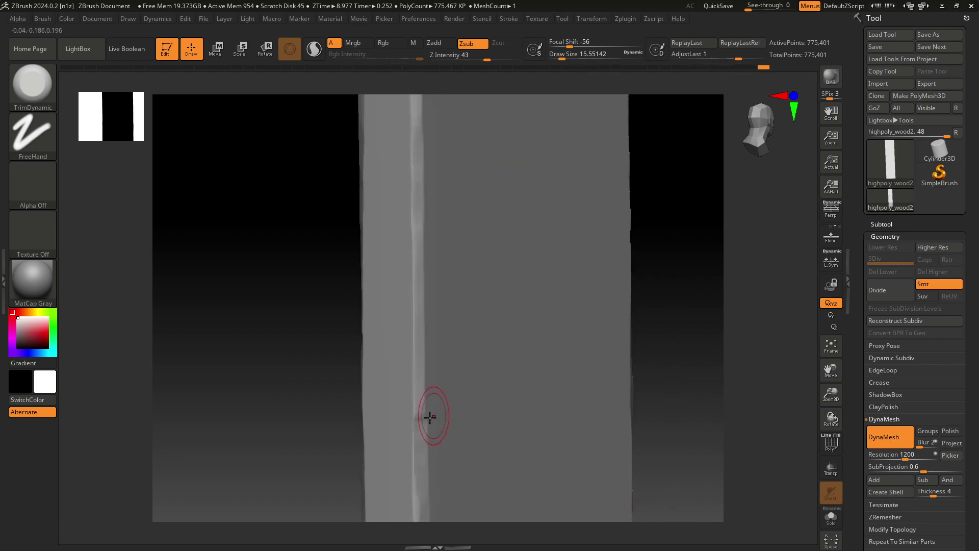
pyautogui.moveTo(430, 408); pyautogui.dragTo(421, 202)
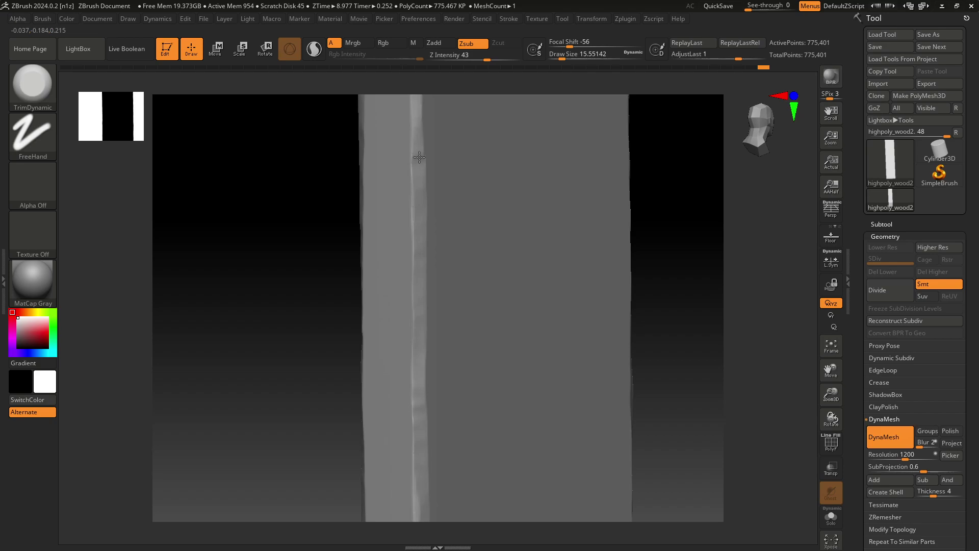
pyautogui.moveTo(656, 163)
pyautogui.mouseDown(button='right')
pyautogui.moveTo(659, 312)
pyautogui.moveTo(622, 491)
pyautogui.mouseUp(button='right')
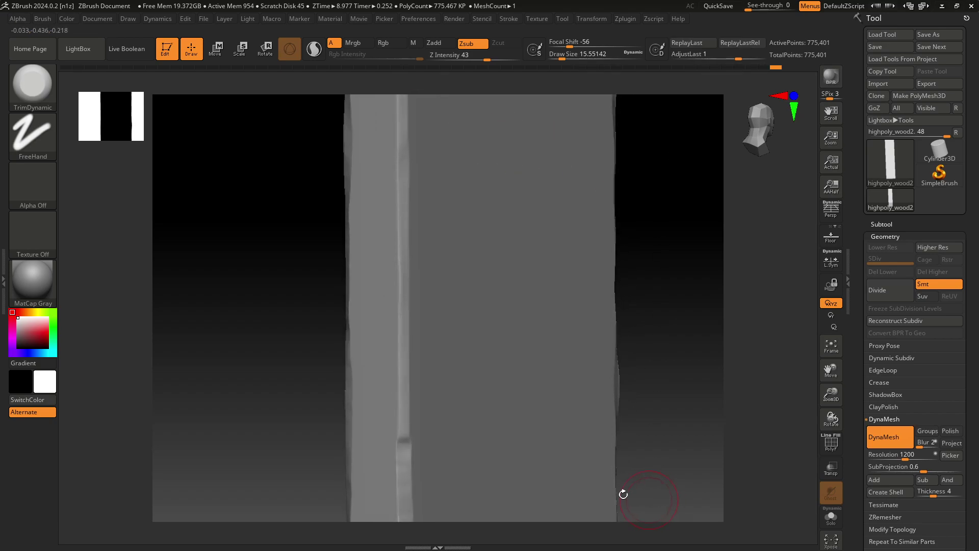
pyautogui.moveTo(404, 422); pyautogui.dragTo(405, 168)
# Trim the corner ridge near the top end and flatten the top bevel.
pyautogui.moveTo(662, 182); pyautogui.dragTo(651, 406, button='right')
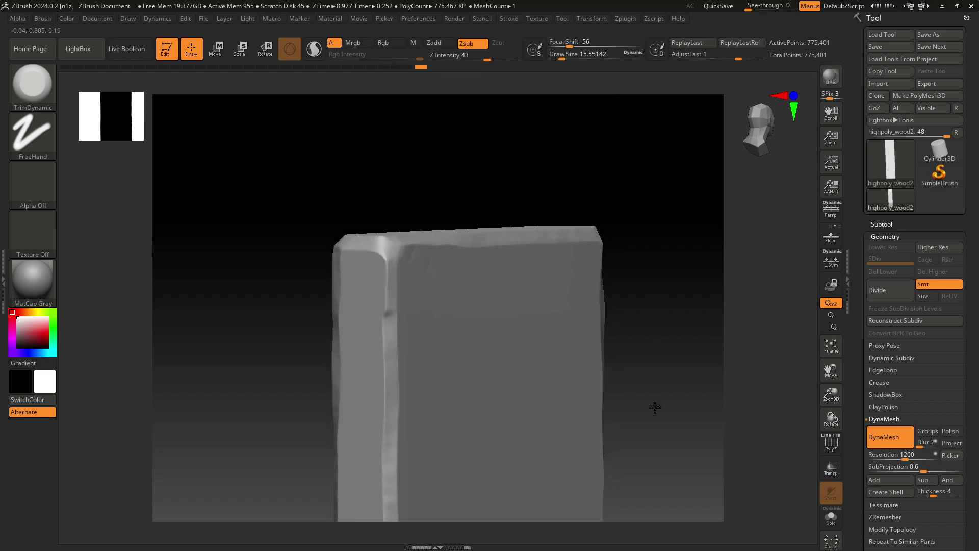
pyautogui.moveTo(389, 331); pyautogui.dragTo(387, 273)
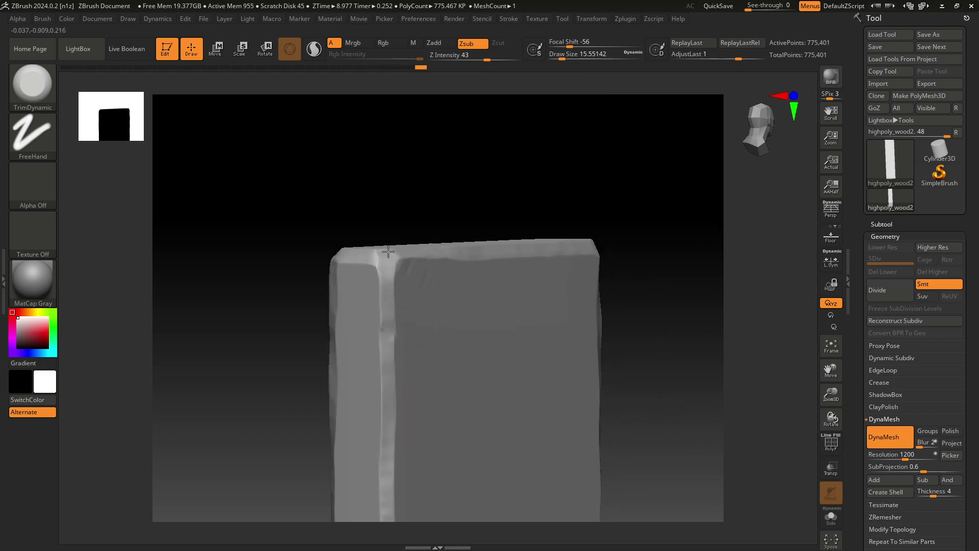
pyautogui.moveTo(637, 273)
pyautogui.mouseDown(button='right')
pyautogui.moveTo(646, 330)
pyautogui.moveTo(630, 286)
pyautogui.mouseUp(button='right')
pyautogui.moveTo(463, 175); pyautogui.dragTo(416, 249, button='right')
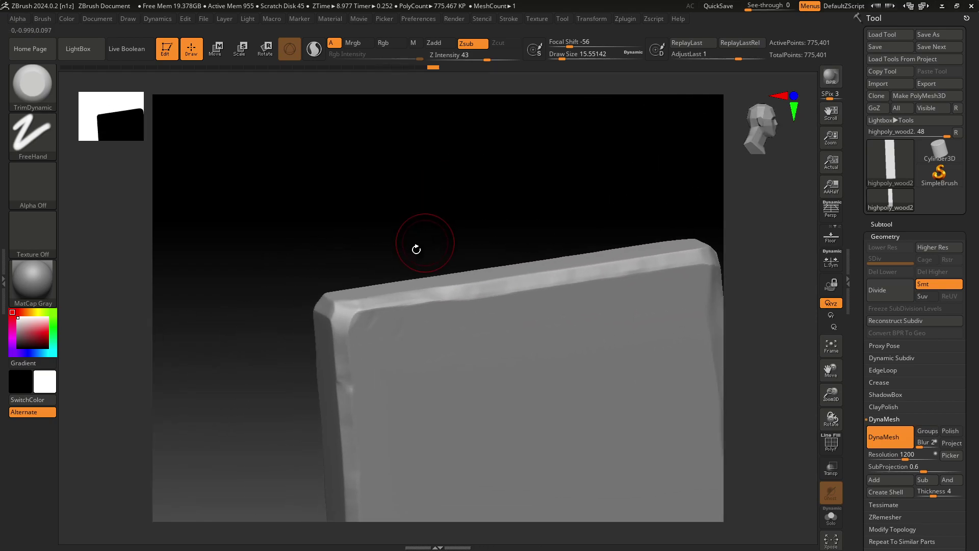
pyautogui.moveTo(338, 312); pyautogui.dragTo(450, 291)
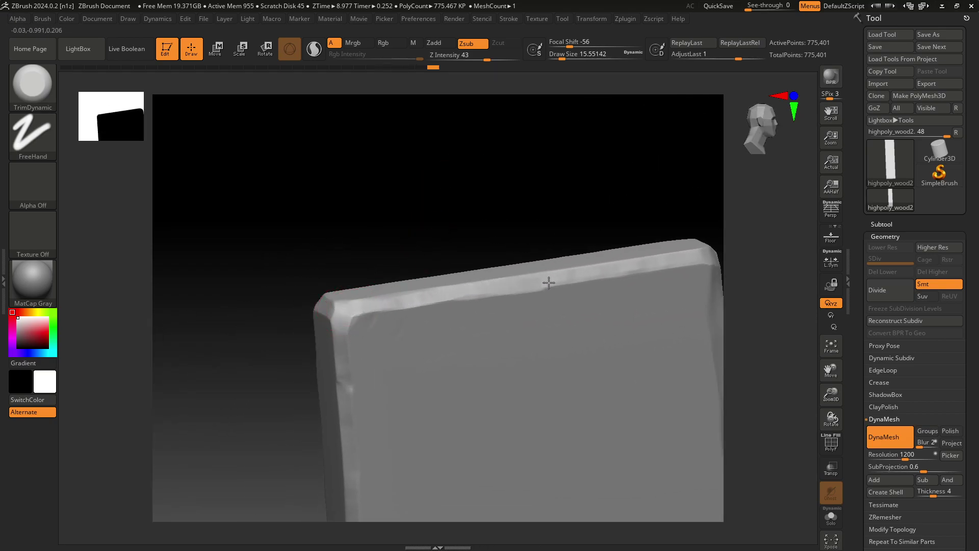
pyautogui.moveTo(549, 283); pyautogui.dragTo(662, 262)
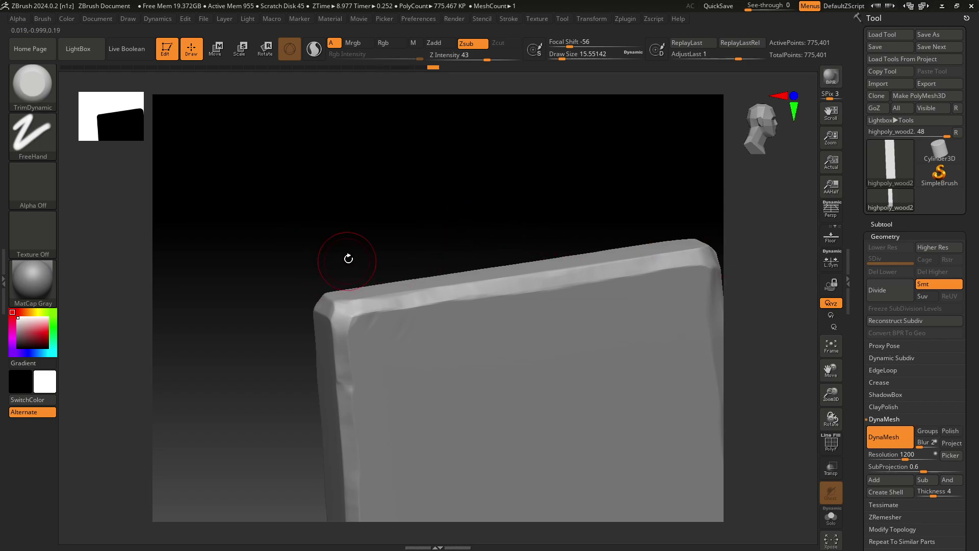
# Reframe the plank front-on and lightly trim along the long side edge.
pyautogui.moveTo(347, 258); pyautogui.dragTo(260, 214, button='right')
pyautogui.moveTo(667, 389); pyautogui.dragTo(619, 389, button='right')
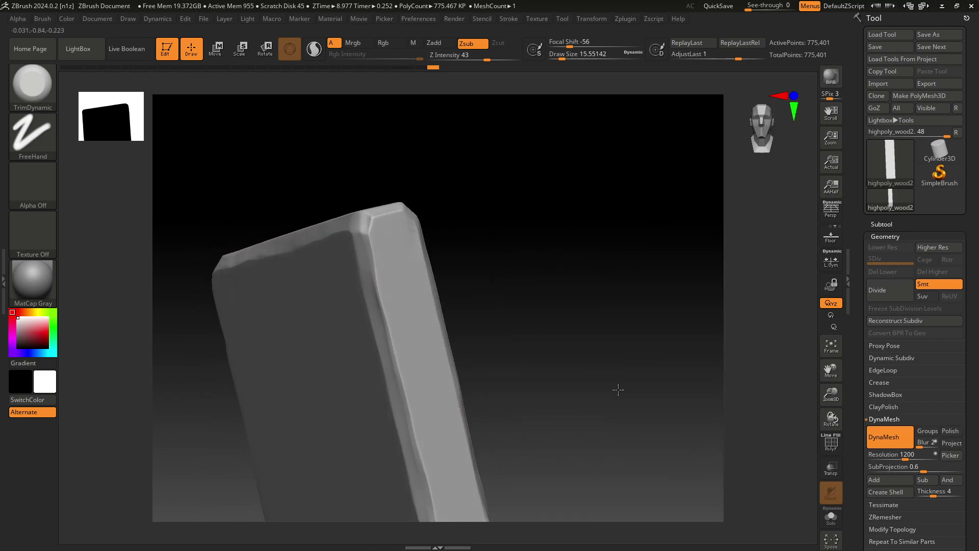
pyautogui.moveTo(575, 292); pyautogui.dragTo(583, 291, button='right')
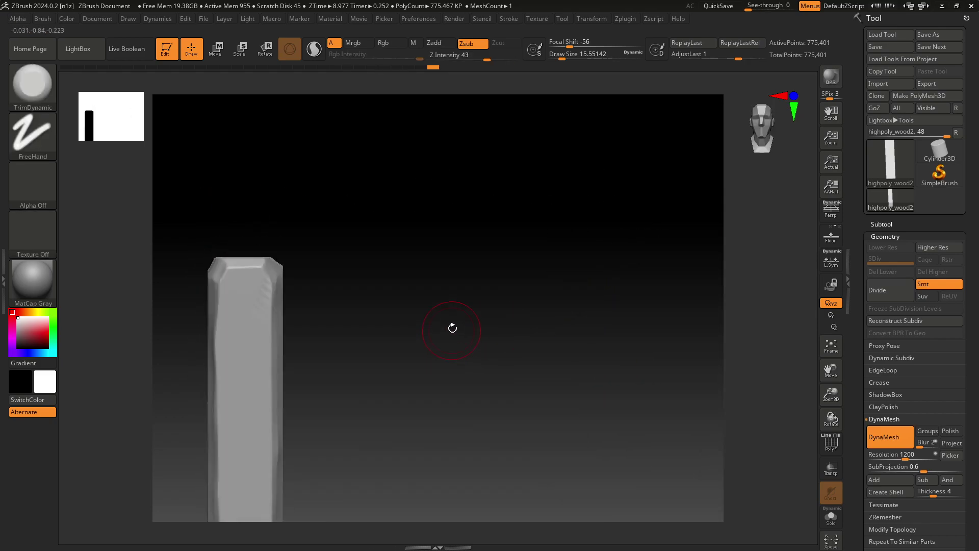
pyautogui.moveTo(450, 327)
pyautogui.keyDown('alt'); pyautogui.mouseDown(button='right')
pyautogui.moveTo(546, 242)
pyautogui.moveTo(590, 282)
pyautogui.moveTo(573, 236)
pyautogui.mouseUp(button='right'); pyautogui.keyUp('alt')
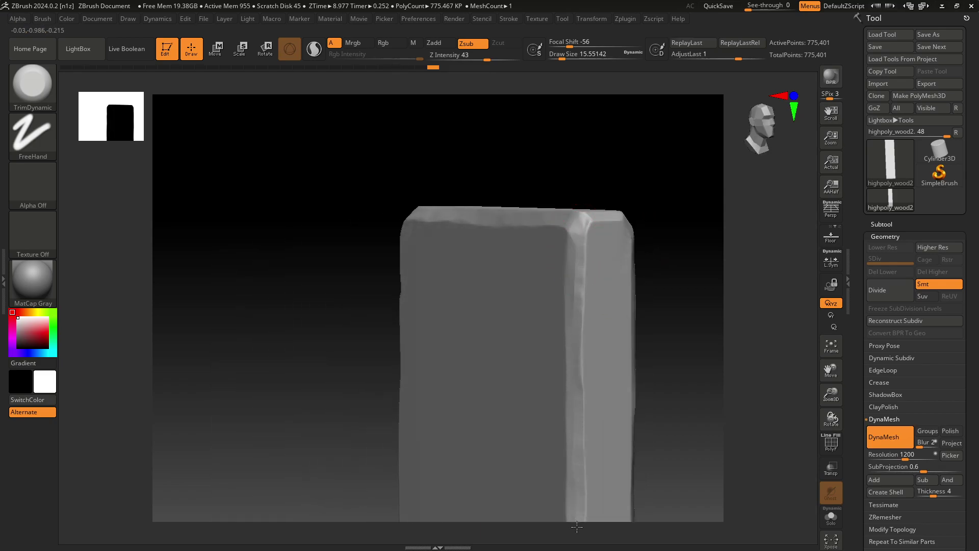
pyautogui.keyDown('alt'); pyautogui.moveTo(666, 393); pyautogui.dragTo(616, 242, button='right'); pyautogui.keyUp('alt')
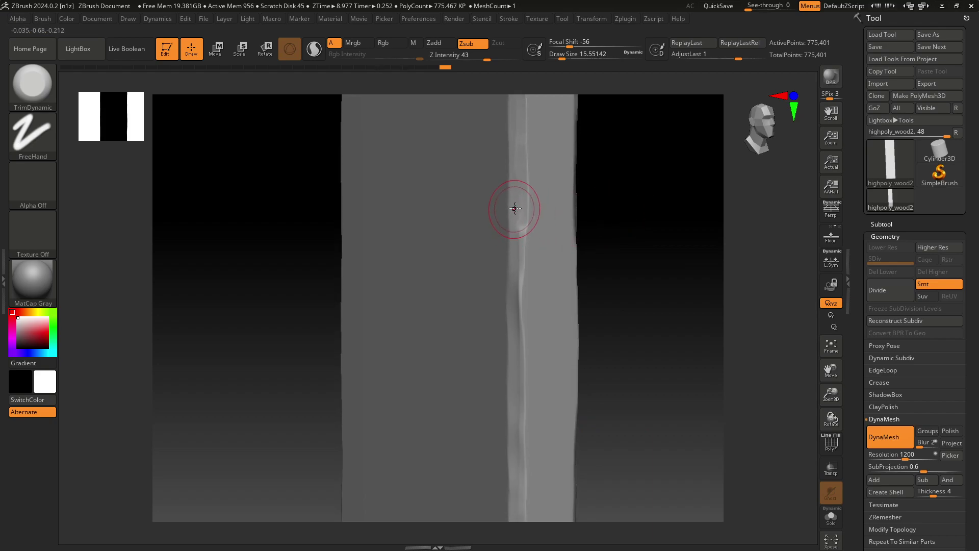
pyautogui.moveTo(514, 522)
pyautogui.mouseDown(button='right')
pyautogui.moveTo(684, 453)
pyautogui.moveTo(678, 175)
pyautogui.mouseUp(button='right')
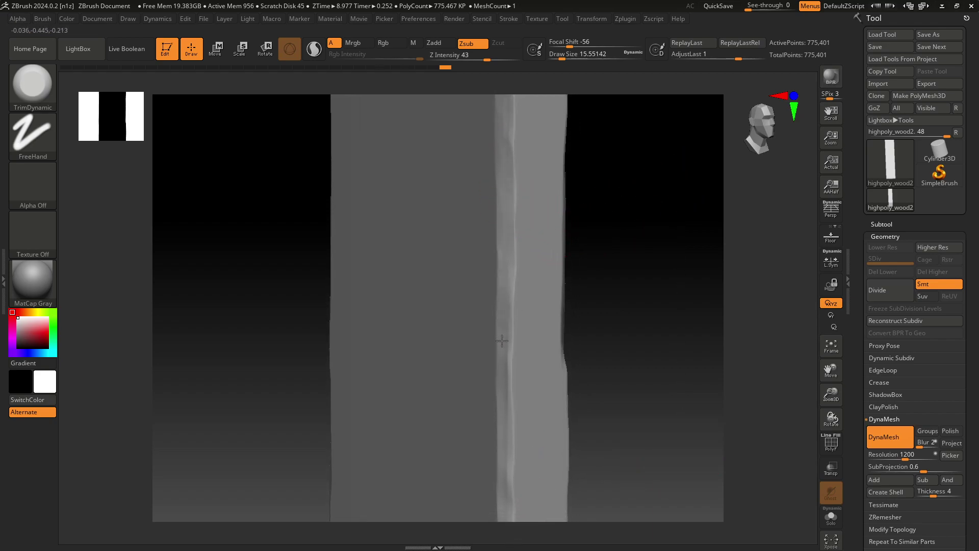
pyautogui.moveTo(504, 529)
pyautogui.mouseDown(button='right')
pyautogui.moveTo(651, 404)
pyautogui.moveTo(655, 192)
pyautogui.mouseUp(button='right')
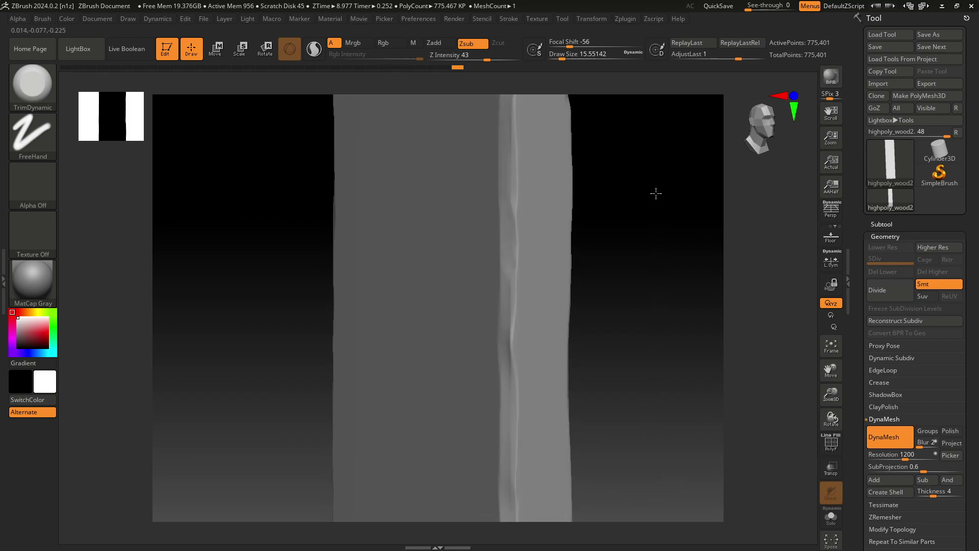
pyautogui.moveTo(500, 349); pyautogui.dragTo(502, 484)
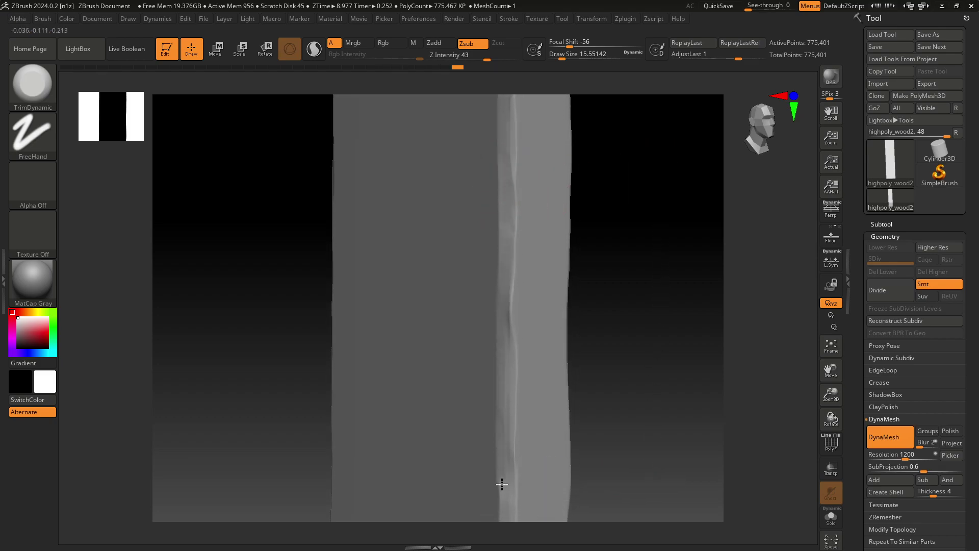
pyautogui.moveTo(527, 500)
pyautogui.mouseDown(button='right')
pyautogui.moveTo(698, 282)
pyautogui.moveTo(694, 131)
pyautogui.mouseUp(button='right')
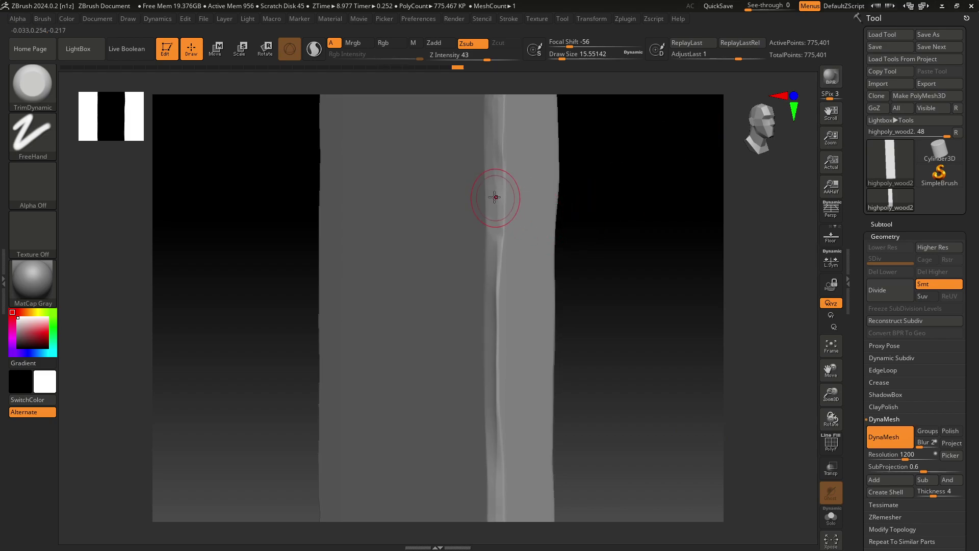
pyautogui.moveTo(494, 539)
pyautogui.mouseDown(button='right')
pyautogui.moveTo(630, 404)
pyautogui.moveTo(642, 155)
pyautogui.mouseUp(button='right')
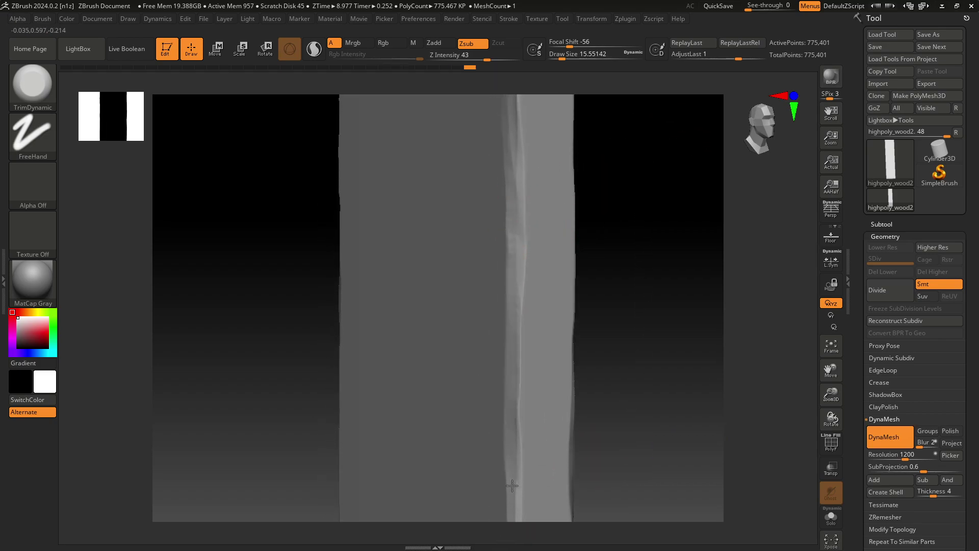
pyautogui.moveTo(609, 474)
pyautogui.mouseDown(button='right')
pyautogui.moveTo(629, 278)
pyautogui.moveTo(505, 321)
pyautogui.mouseUp(button='right')
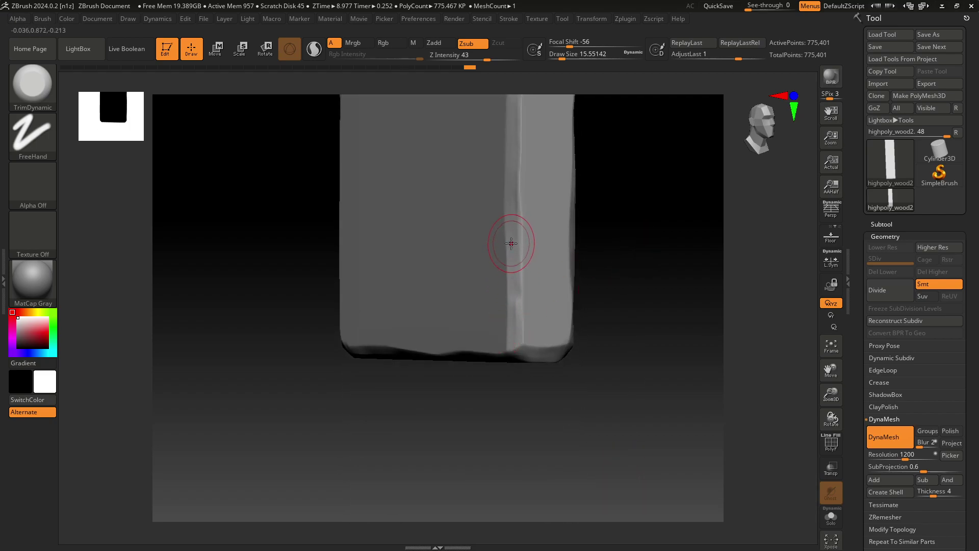
# Flatten the bottom edge into a bevel and inspect the underside.
pyautogui.moveTo(514, 350); pyautogui.dragTo(575, 353)
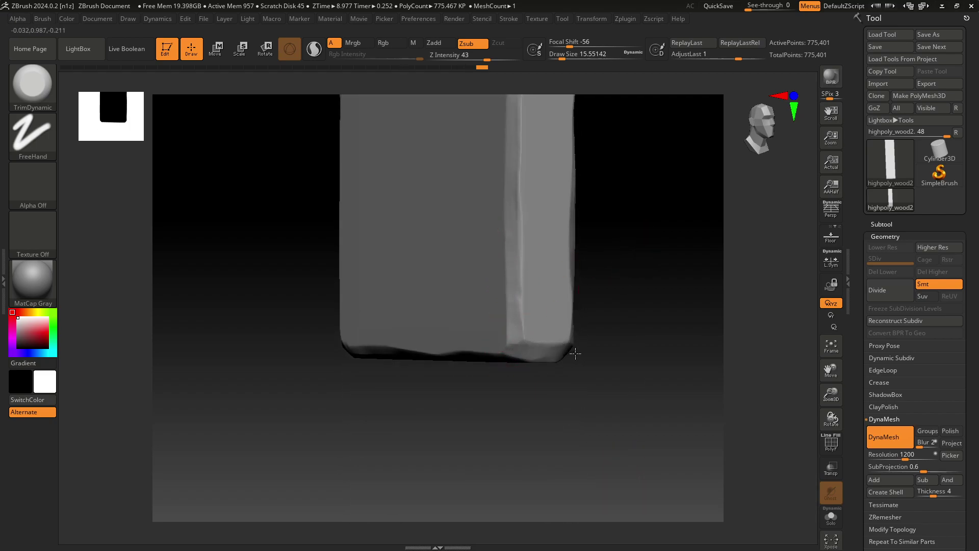
pyautogui.moveTo(517, 390)
pyautogui.mouseDown(button='right')
pyautogui.moveTo(579, 415)
pyautogui.moveTo(520, 435)
pyautogui.moveTo(469, 406)
pyautogui.moveTo(478, 387)
pyautogui.moveTo(371, 395)
pyautogui.mouseUp(button='right')
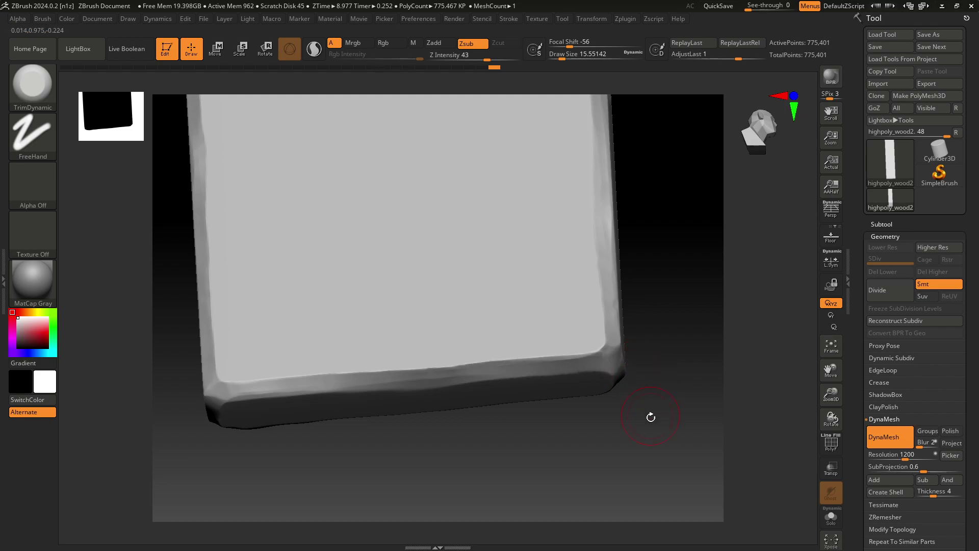
pyautogui.moveTo(649, 415)
pyautogui.mouseDown(button='right')
pyautogui.moveTo(654, 345)
pyautogui.moveTo(643, 316)
pyautogui.moveTo(356, 461)
pyautogui.mouseUp(button='right')
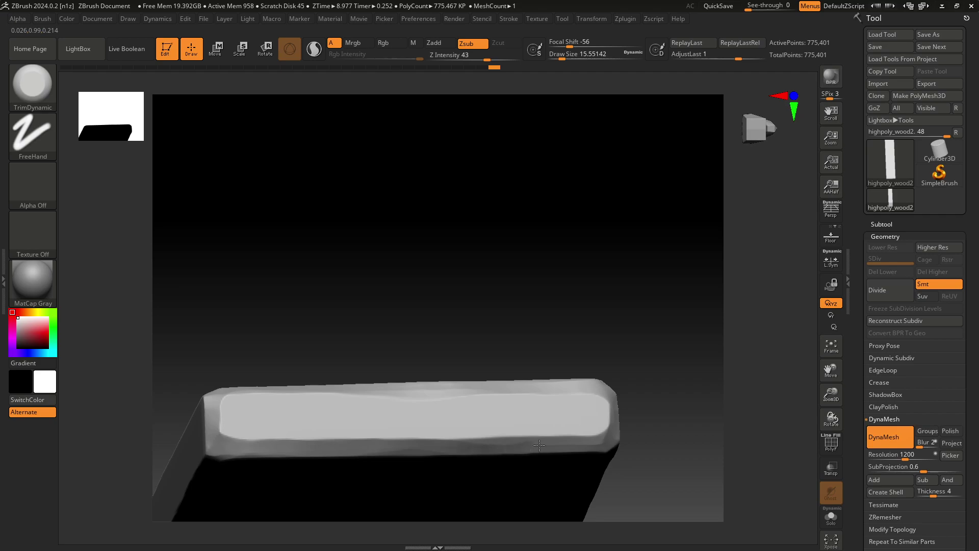
pyautogui.moveTo(596, 385)
pyautogui.mouseDown(button='right')
pyautogui.moveTo(629, 359)
pyautogui.moveTo(621, 352)
pyautogui.mouseUp(button='right')
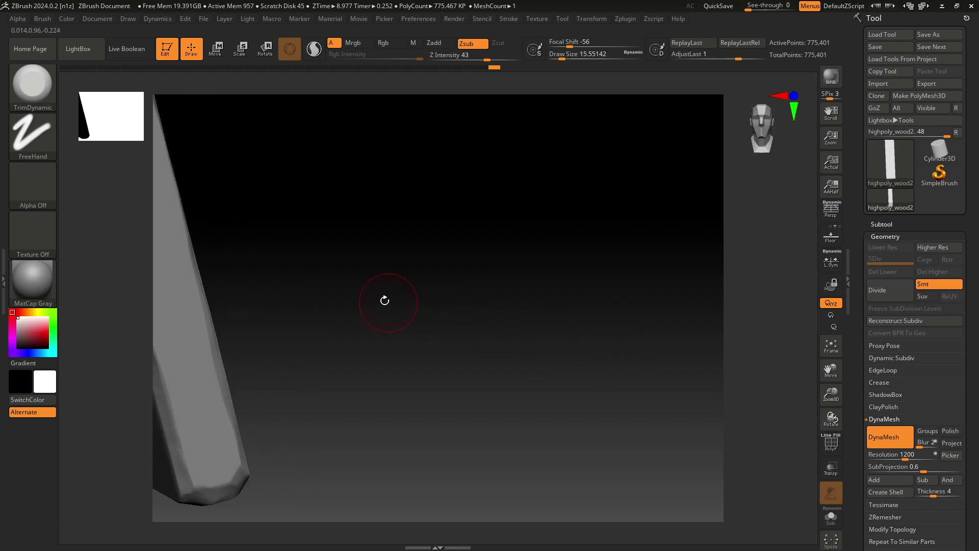
pyautogui.moveTo(383, 300)
pyautogui.mouseDown(button='right')
pyautogui.moveTo(422, 295)
pyautogui.moveTo(498, 376)
pyautogui.moveTo(459, 368)
pyautogui.moveTo(581, 309)
pyautogui.moveTo(706, 326)
pyautogui.mouseUp(button='right')
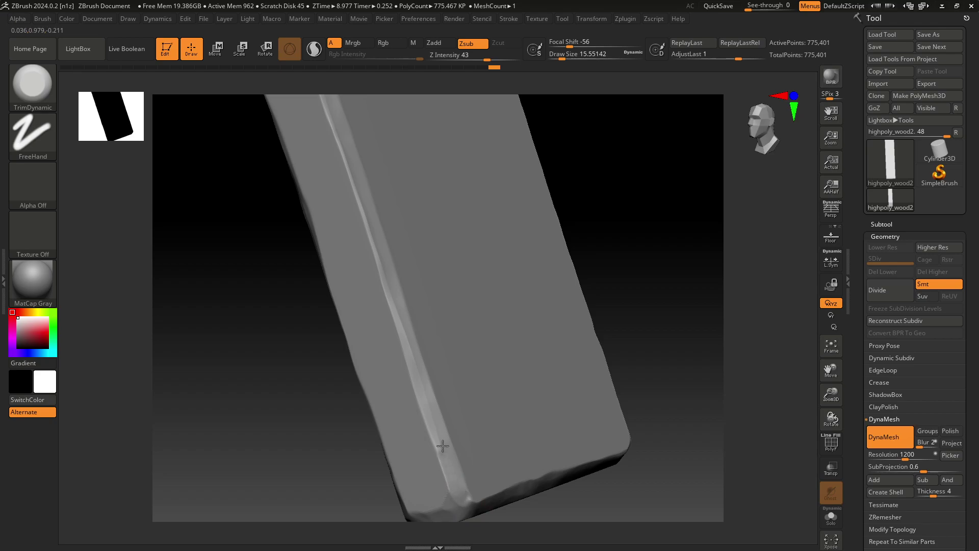
# Carve chipped wear along the edge ridge, then undo the lumpy stroke.
pyautogui.moveTo(408, 348); pyautogui.dragTo(337, 139)
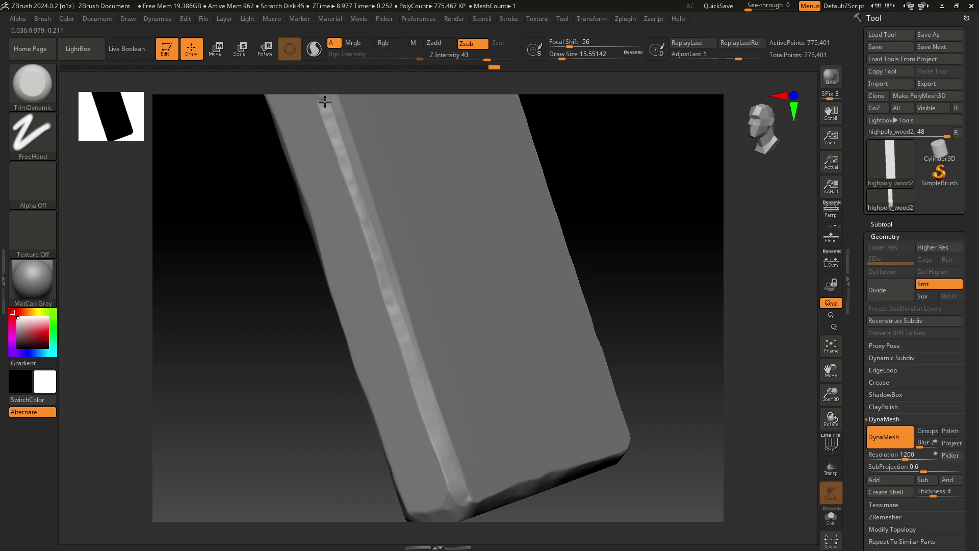
pyautogui.moveTo(612, 225); pyautogui.dragTo(618, 344, button='right')
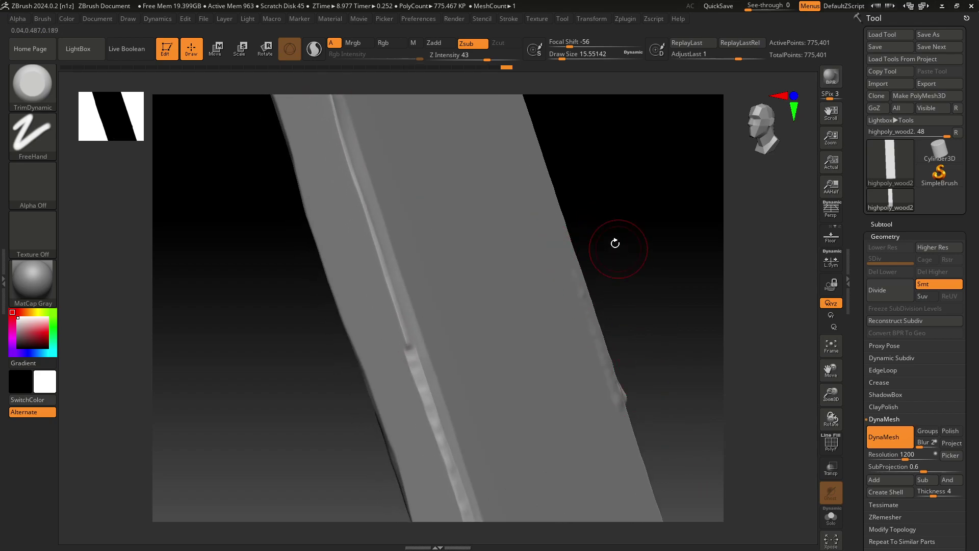
pyautogui.hotkey('ctrl', 'z')
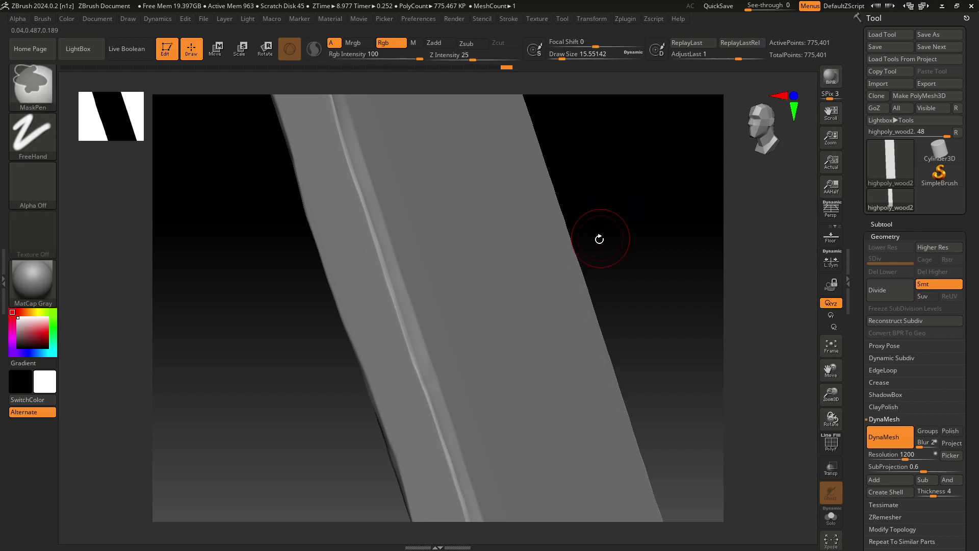
pyautogui.moveTo(599, 238)
pyautogui.mouseDown(button='right')
pyautogui.moveTo(623, 238)
pyautogui.moveTo(615, 278)
pyautogui.moveTo(563, 345)
pyautogui.mouseUp(button='right')
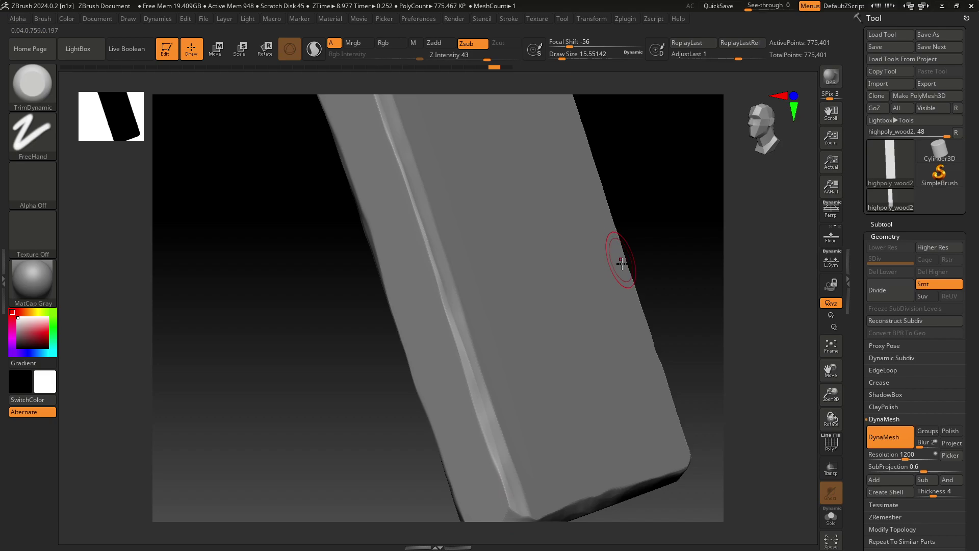
pyautogui.moveTo(619, 255)
pyautogui.mouseDown(button='right')
pyautogui.moveTo(619, 274)
pyautogui.moveTo(581, 284)
pyautogui.moveTo(652, 261)
pyautogui.mouseUp(button='right')
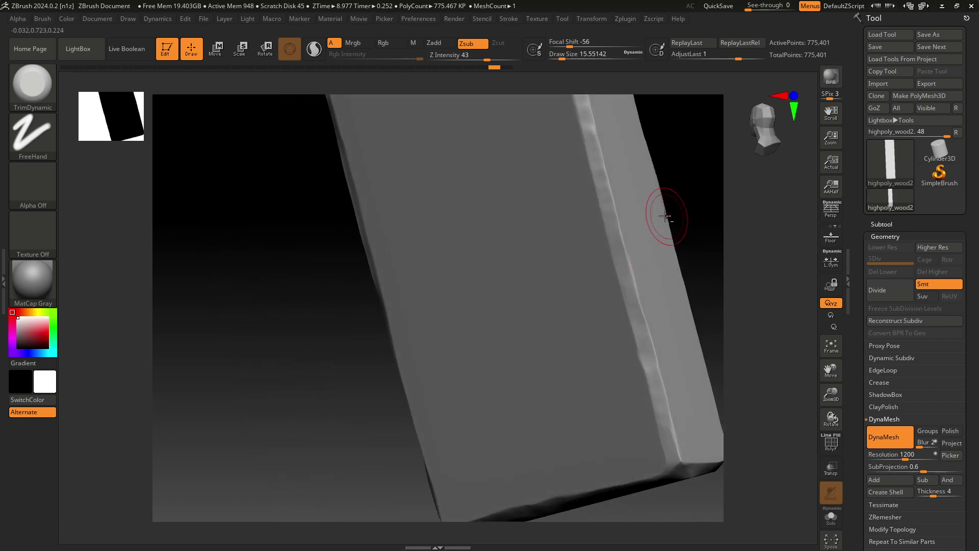
pyautogui.moveTo(337, 341)
pyautogui.mouseDown(button='right')
pyautogui.moveTo(262, 302)
pyautogui.moveTo(240, 314)
pyautogui.moveTo(271, 264)
pyautogui.moveTo(251, 254)
pyautogui.moveTo(328, 338)
pyautogui.mouseUp(button='right')
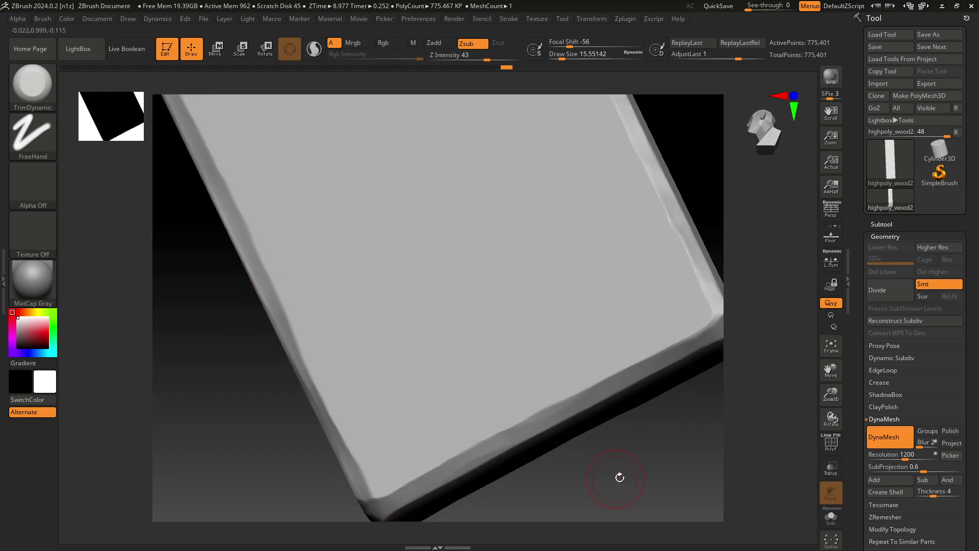
# Trim the bottom bevel near the right corner and the lower front bevel into rough chips.
pyautogui.moveTo(622, 477); pyautogui.dragTo(659, 454, button='right')
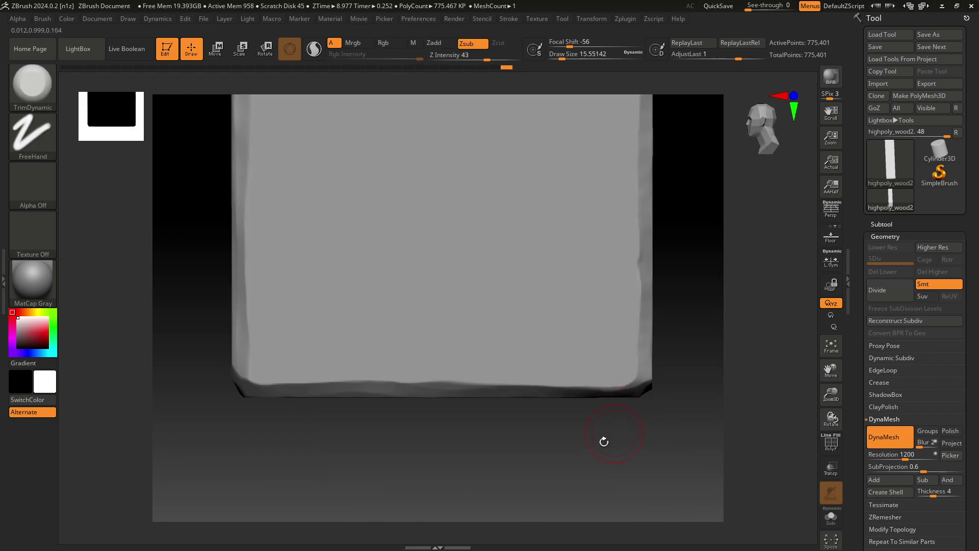
pyautogui.moveTo(604, 442)
pyautogui.mouseDown(button='right')
pyautogui.moveTo(590, 411)
pyautogui.moveTo(629, 323)
pyautogui.mouseUp(button='right')
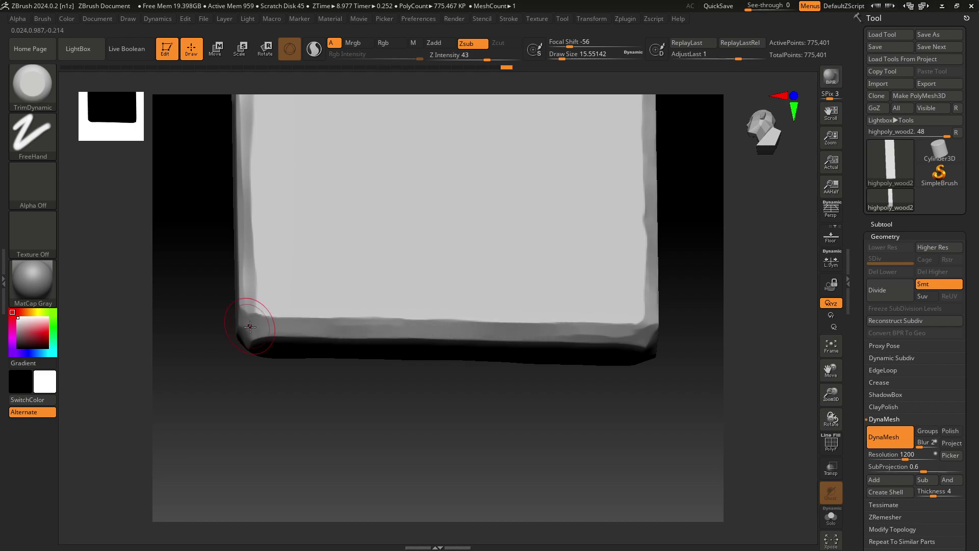
pyautogui.moveTo(590, 323)
pyautogui.mouseDown()
pyautogui.moveTo(649, 323)
pyautogui.moveTo(591, 331)
pyautogui.mouseUp()
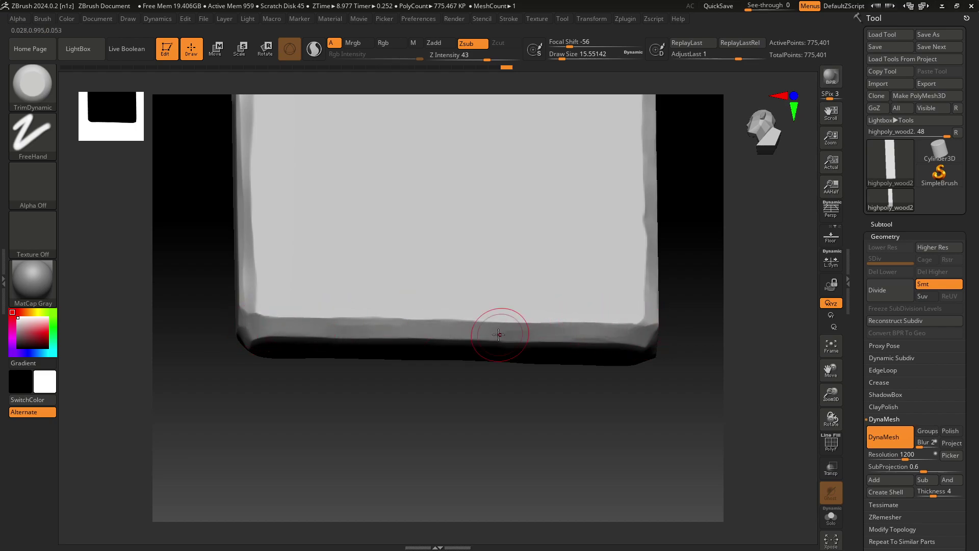
pyautogui.moveTo(585, 411); pyautogui.dragTo(583, 317, button='right')
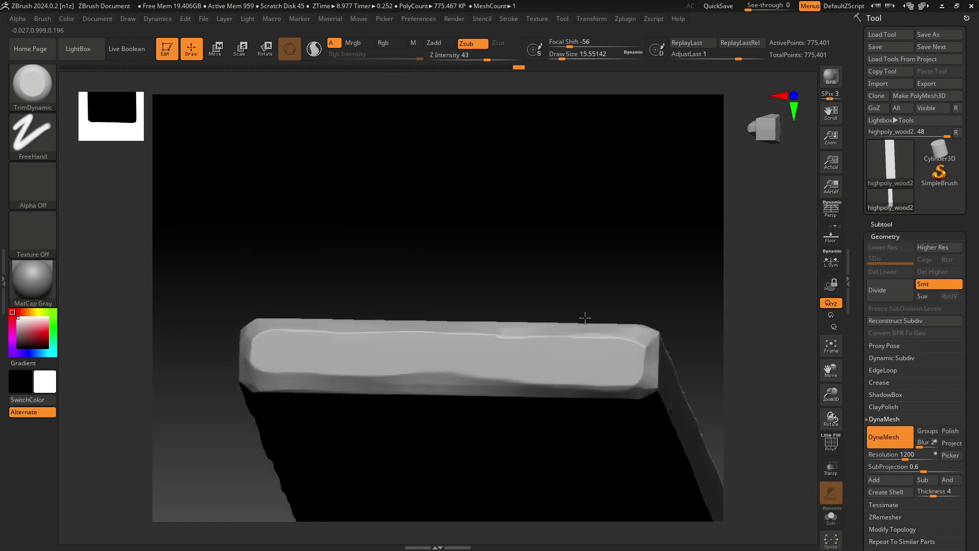
pyautogui.moveTo(600, 385)
pyautogui.mouseDown()
pyautogui.moveTo(263, 377)
pyautogui.moveTo(653, 383)
pyautogui.mouseUp()
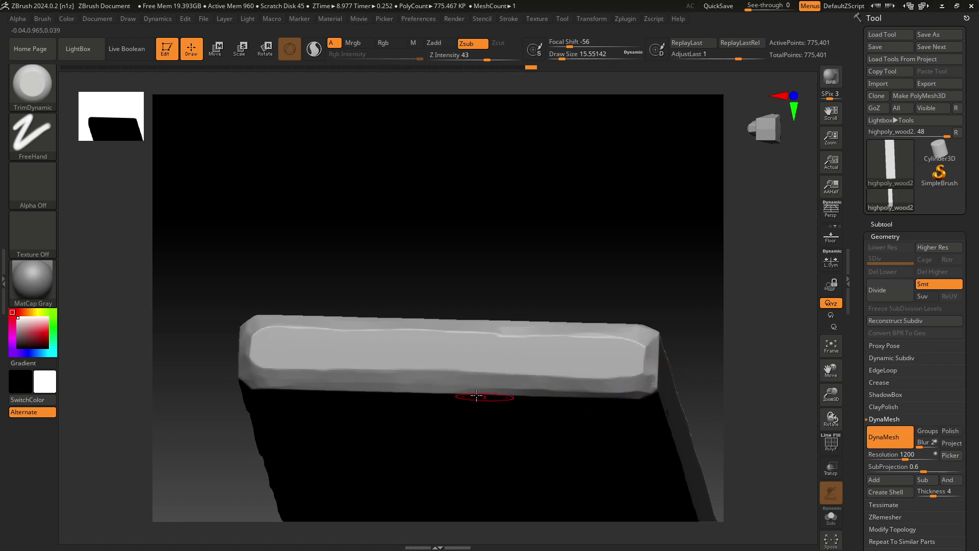
pyautogui.moveTo(469, 395); pyautogui.dragTo(653, 383)
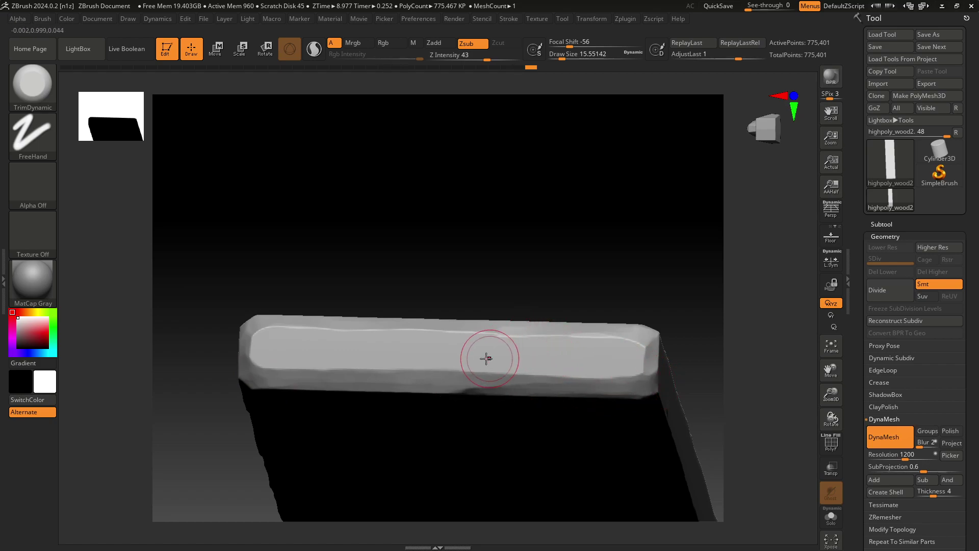
pyautogui.moveTo(436, 262)
pyautogui.mouseDown()
pyautogui.moveTo(429, 343)
pyautogui.moveTo(474, 279)
pyautogui.mouseUp()
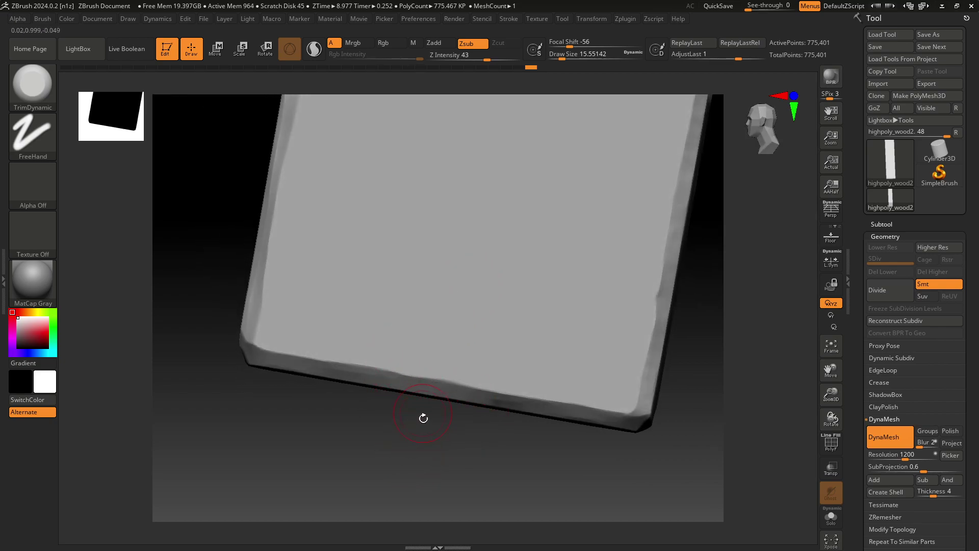
pyautogui.moveTo(423, 418)
pyautogui.mouseDown()
pyautogui.moveTo(375, 507)
pyautogui.moveTo(428, 484)
pyautogui.mouseUp()
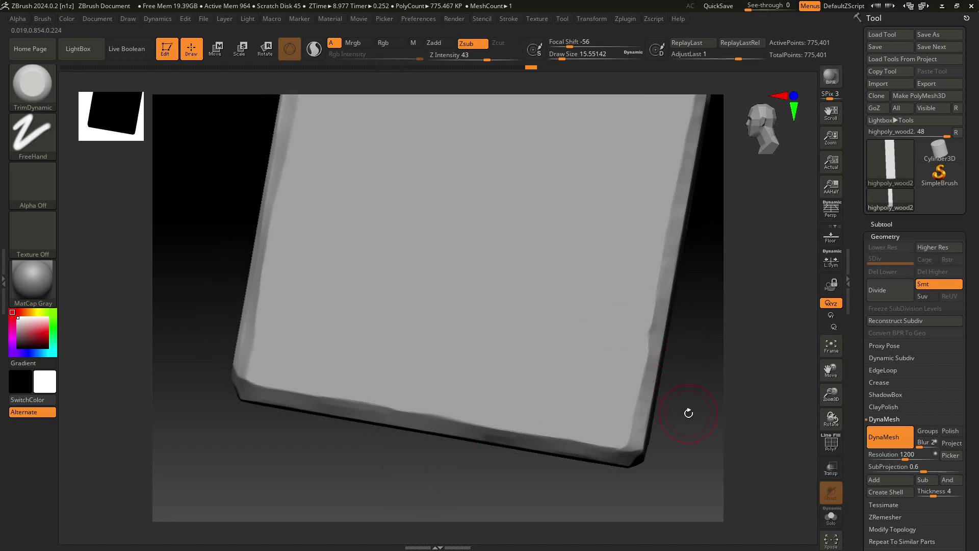
pyautogui.moveTo(692, 409)
pyautogui.mouseDown()
pyautogui.moveTo(540, 367)
pyautogui.moveTo(578, 284)
pyautogui.moveTo(557, 207)
pyautogui.moveTo(568, 262)
pyautogui.moveTo(525, 242)
pyautogui.moveTo(542, 236)
pyautogui.mouseUp()
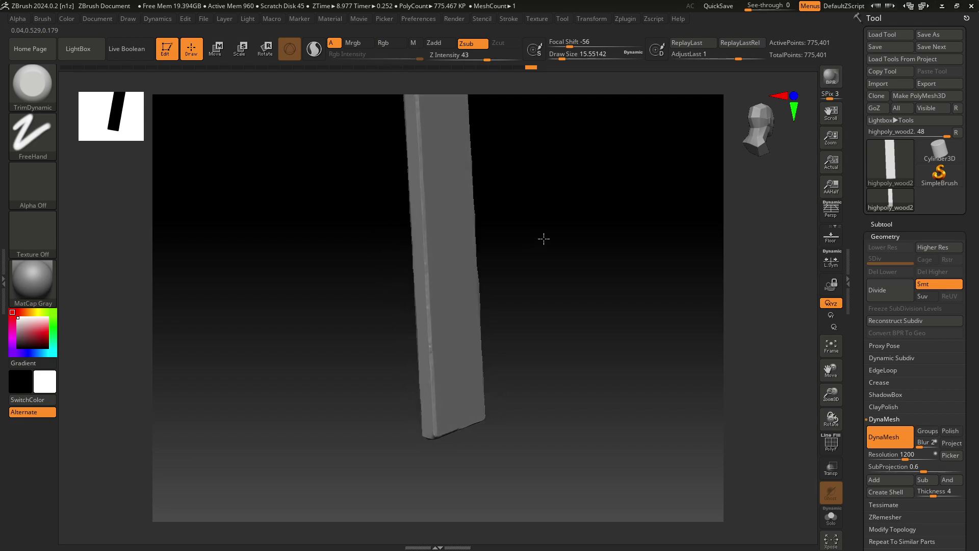
# Carve chipped damage down and up the long edge ridge, panning the board left.
pyautogui.moveTo(432, 239)
pyautogui.keyDown('alt'); pyautogui.mouseDown(button='right')
pyautogui.moveTo(447, 267)
pyautogui.moveTo(634, 407)
pyautogui.mouseUp(button='right'); pyautogui.keyUp('alt')
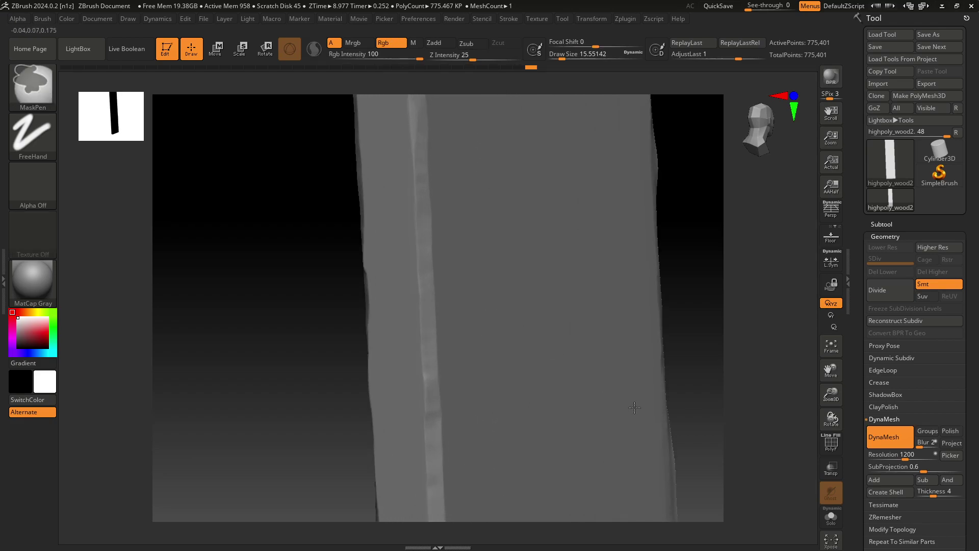
pyautogui.moveTo(418, 210); pyautogui.dragTo(432, 328)
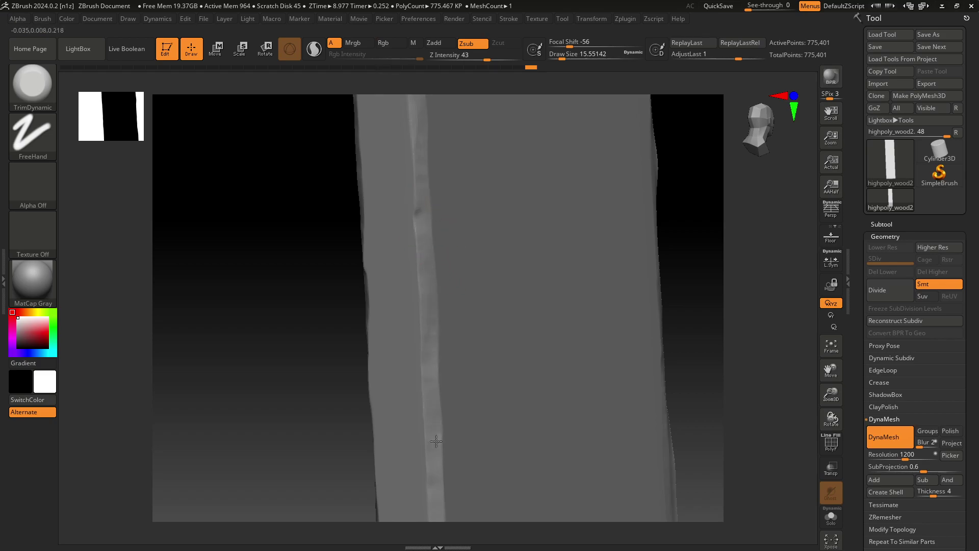
pyautogui.moveTo(436, 441); pyautogui.dragTo(436, 513)
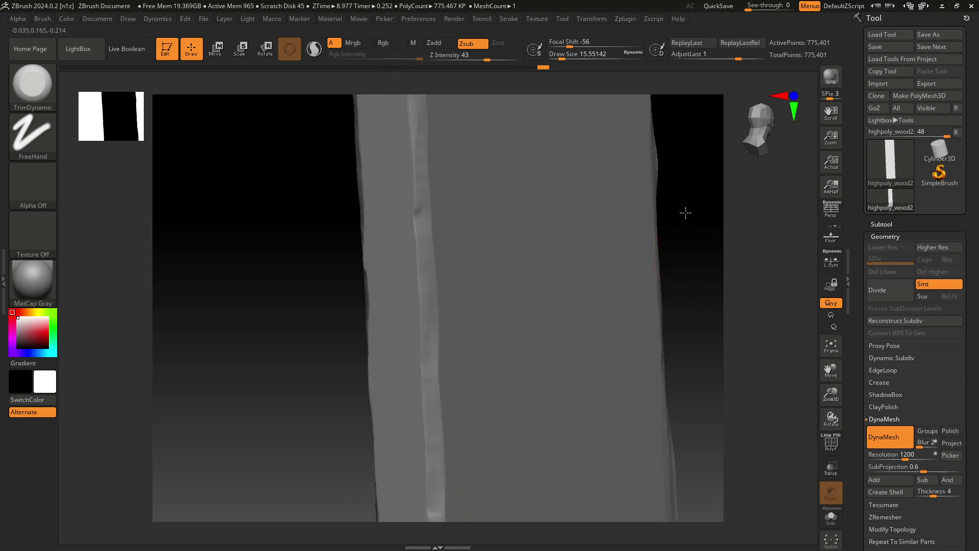
pyautogui.keyDown('alt'); pyautogui.moveTo(685, 212); pyautogui.dragTo(664, 213, button='right'); pyautogui.keyUp('alt')
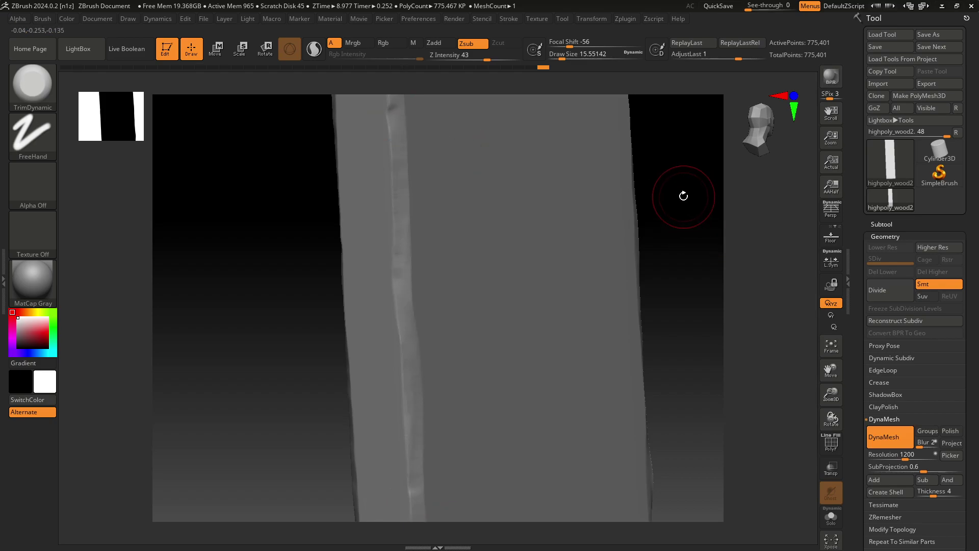
pyautogui.keyDown('alt'); pyautogui.moveTo(683, 197); pyautogui.dragTo(657, 197, button='right'); pyautogui.keyUp('alt')
pyautogui.moveTo(376, 422); pyautogui.dragTo(377, 266)
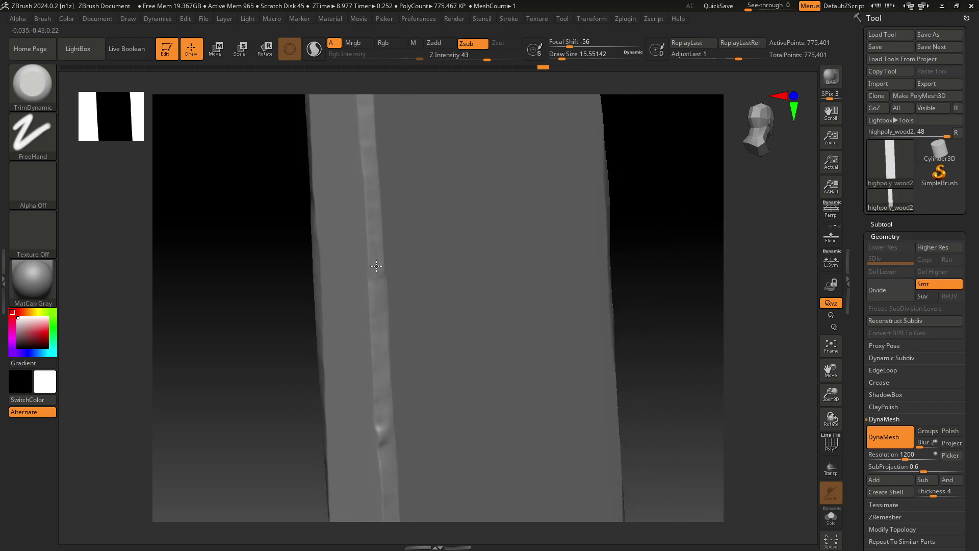
pyautogui.moveTo(362, 129); pyautogui.dragTo(363, 94)
# Orbit around the plank to review the trimmed top corner and edges.
pyautogui.moveTo(651, 197); pyautogui.dragTo(642, 326)
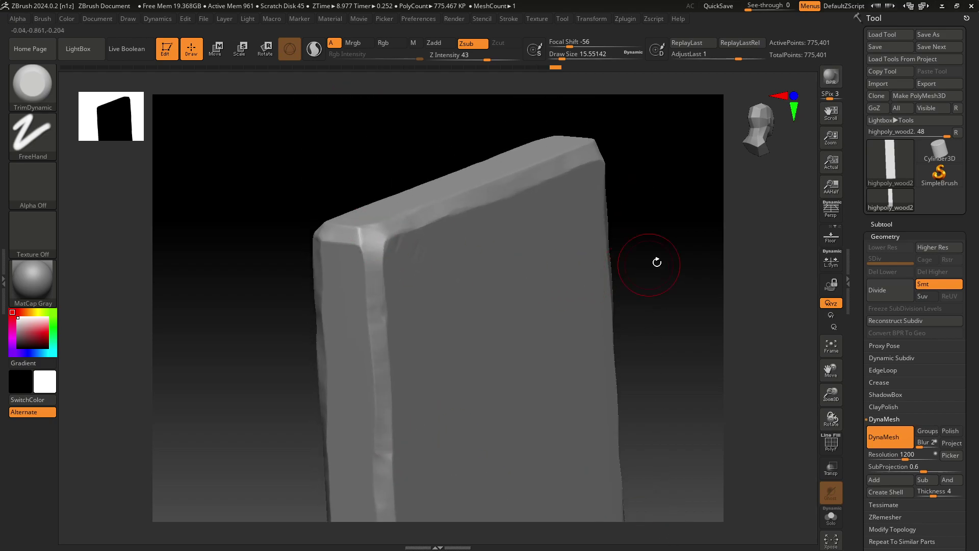
pyautogui.moveTo(656, 260)
pyautogui.mouseDown()
pyautogui.moveTo(607, 296)
pyautogui.moveTo(647, 306)
pyautogui.moveTo(577, 313)
pyautogui.moveTo(653, 286)
pyautogui.moveTo(664, 243)
pyautogui.mouseUp()
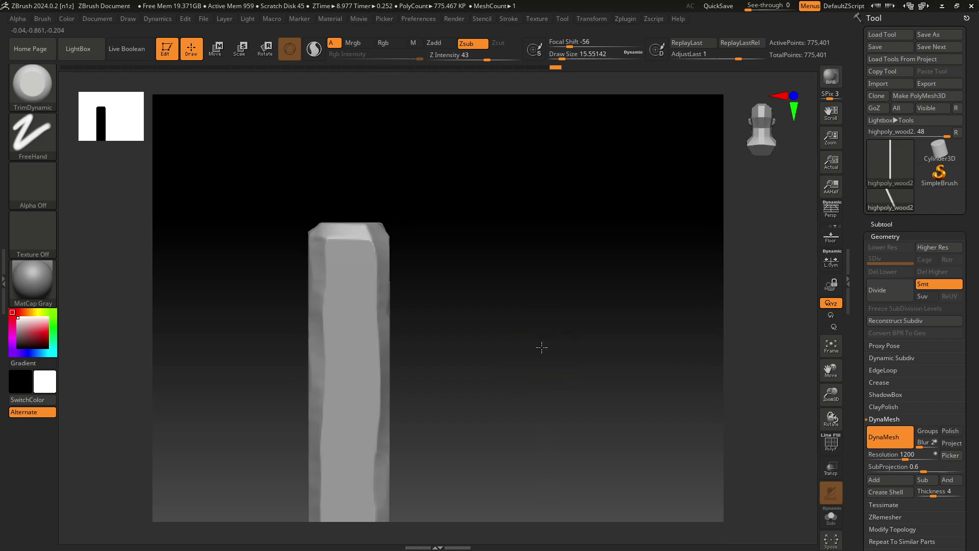
pyautogui.moveTo(541, 347); pyautogui.dragTo(542, 367)
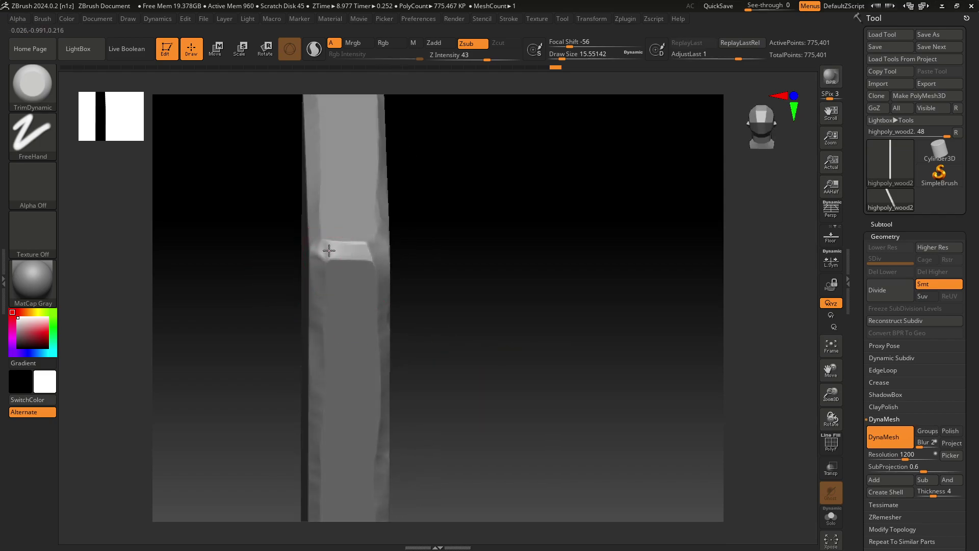
pyautogui.moveTo(478, 256)
pyautogui.mouseDown()
pyautogui.moveTo(647, 321)
pyautogui.moveTo(499, 373)
pyautogui.moveTo(575, 332)
pyautogui.moveTo(632, 343)
pyautogui.moveTo(709, 319)
pyautogui.mouseUp()
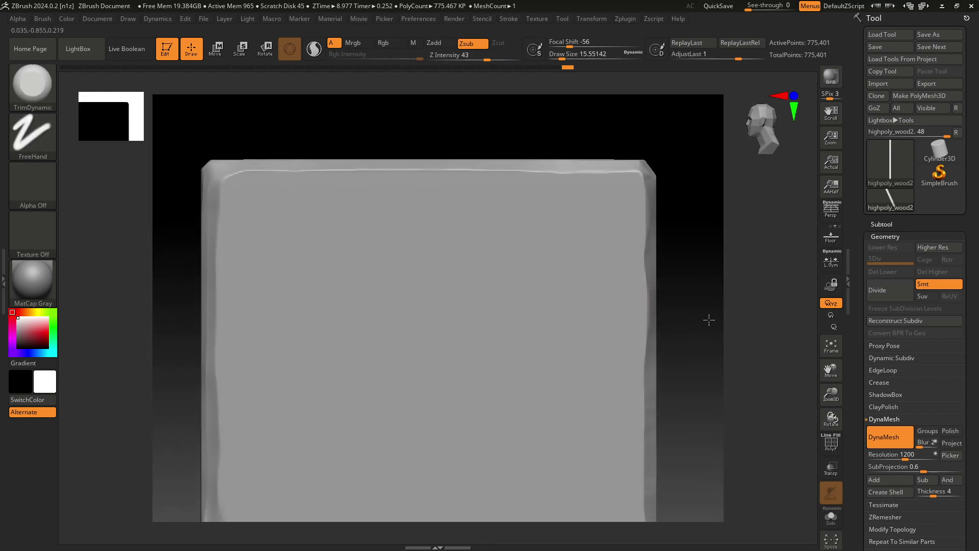
pyautogui.moveTo(415, 135); pyautogui.dragTo(387, 138)
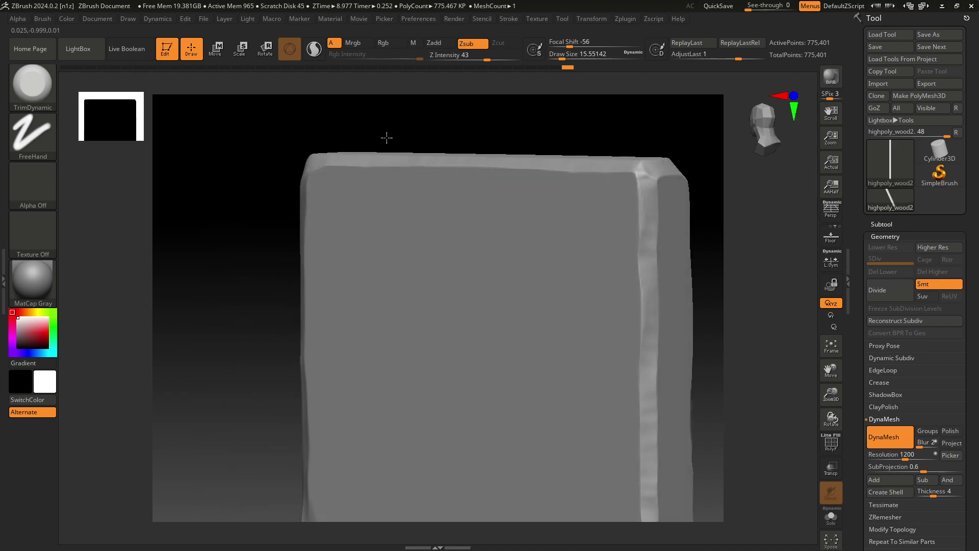
pyautogui.moveTo(317, 185)
pyautogui.mouseDown()
pyautogui.moveTo(255, 306)
pyautogui.moveTo(270, 306)
pyautogui.mouseUp()
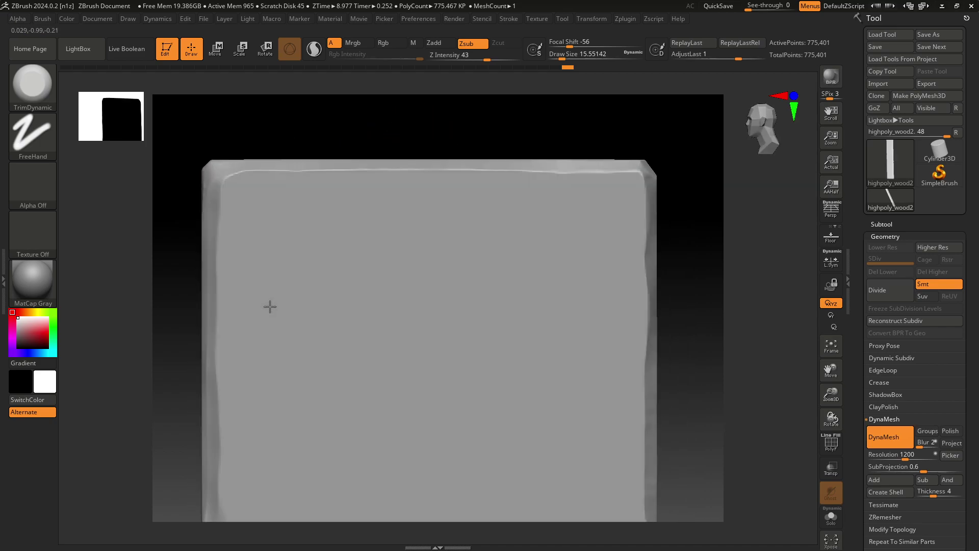
pyautogui.moveTo(715, 357)
pyautogui.mouseDown()
pyautogui.moveTo(603, 258)
pyautogui.moveTo(535, 244)
pyautogui.mouseUp()
pyautogui.moveTo(419, 262); pyautogui.dragTo(289, 190)
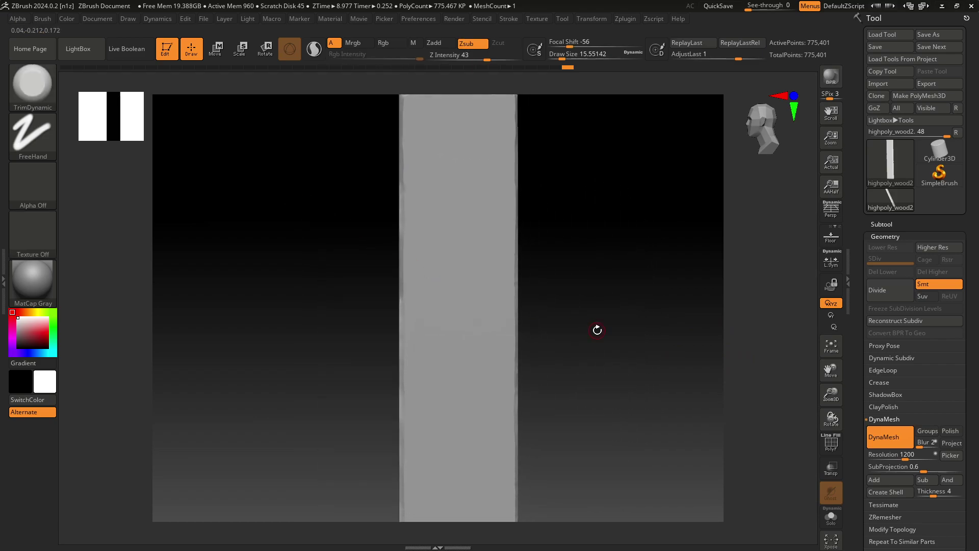
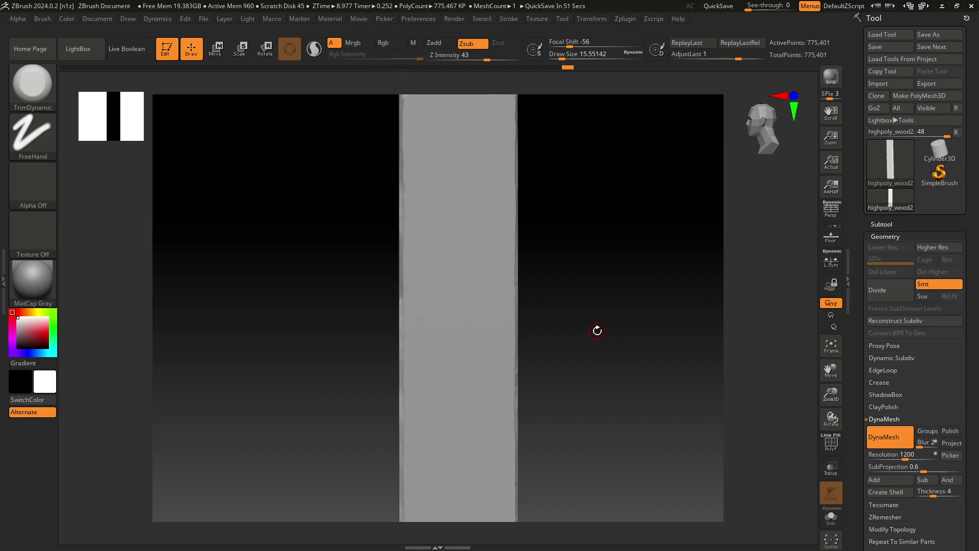
# Select the hPolish brush and turn the plank to face its wide side.
pyautogui.press('b')
pyautogui.press('h')
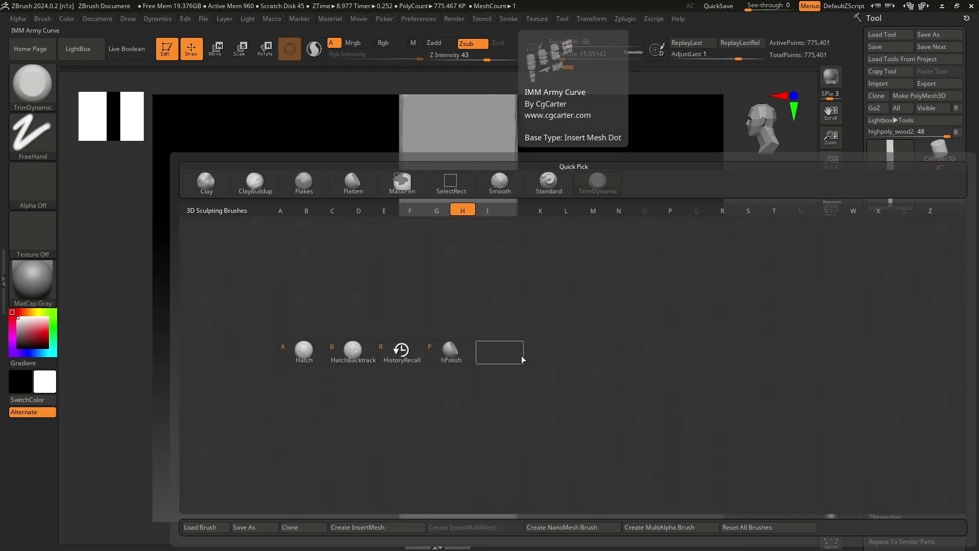
pyautogui.click(454, 350)
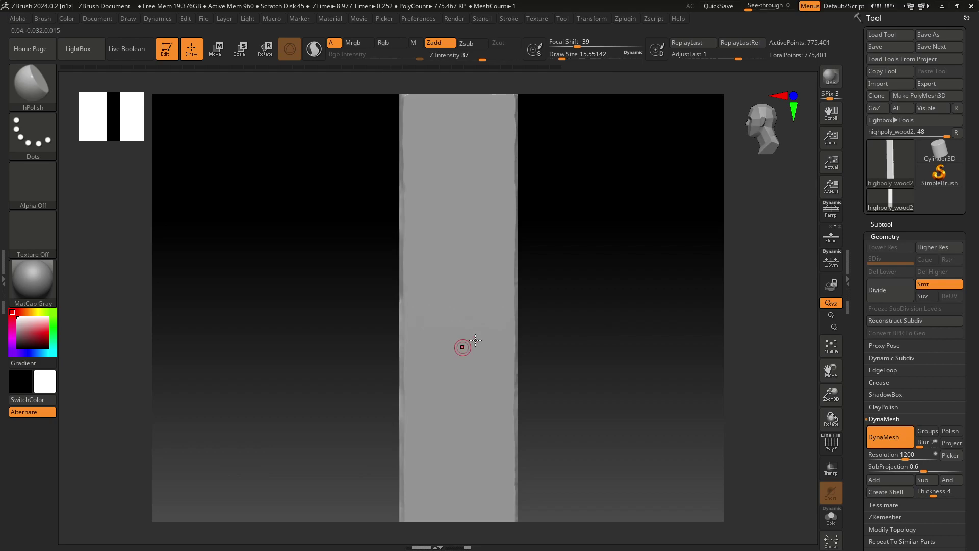
pyautogui.moveTo(565, 199)
pyautogui.mouseDown()
pyautogui.moveTo(581, 309)
pyautogui.moveTo(558, 361)
pyautogui.mouseUp()
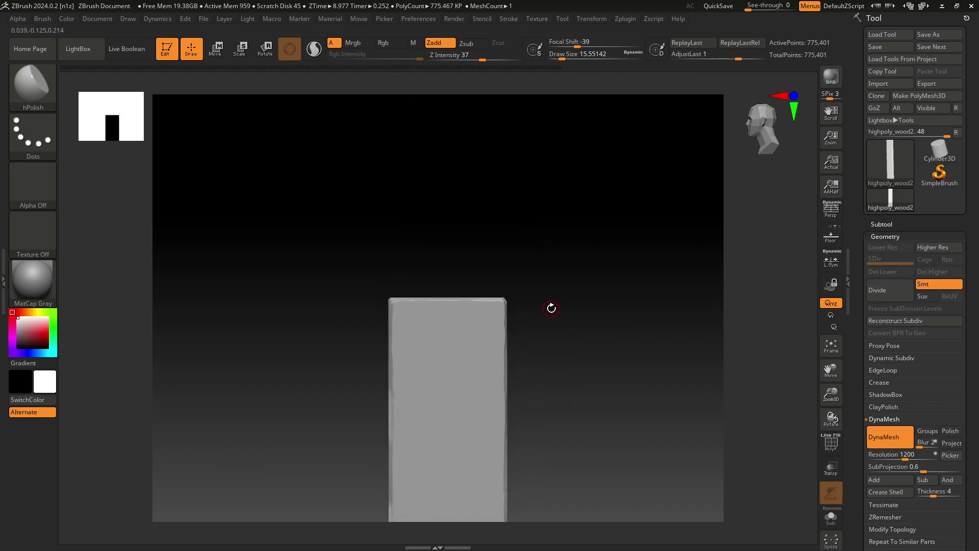
pyautogui.moveTo(551, 308)
pyautogui.mouseDown()
pyautogui.moveTo(634, 389)
pyautogui.moveTo(738, 350)
pyautogui.moveTo(545, 183)
pyautogui.moveTo(539, 251)
pyautogui.mouseUp()
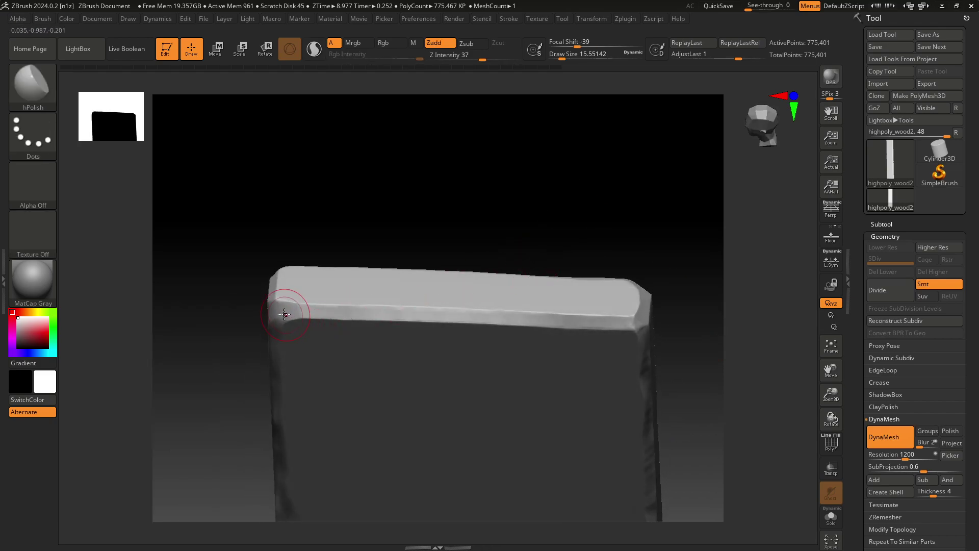
# Polish the plank's front top edge and its bevelled edge.
pyautogui.moveTo(284, 313); pyautogui.dragTo(651, 321)
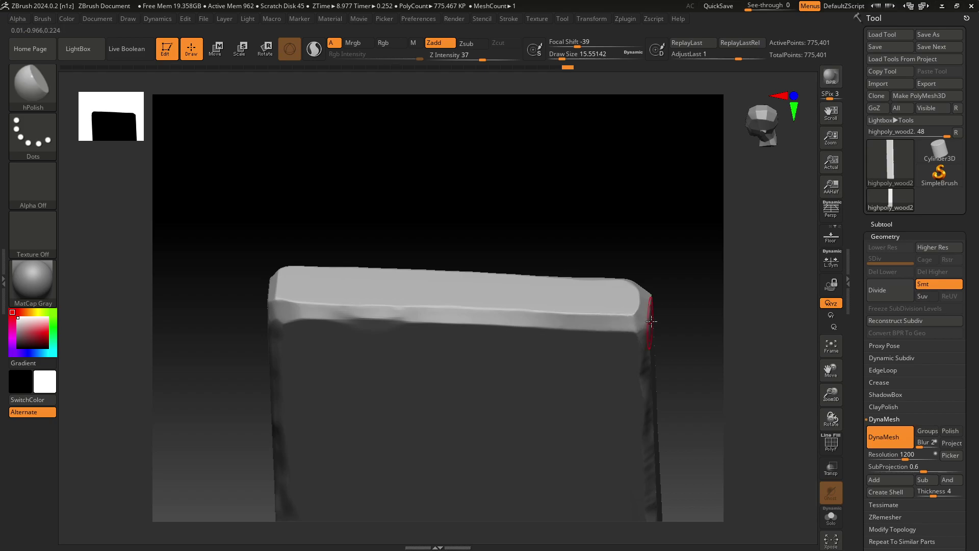
pyautogui.moveTo(474, 190)
pyautogui.mouseDown()
pyautogui.moveTo(459, 260)
pyautogui.moveTo(471, 277)
pyautogui.moveTo(270, 269)
pyautogui.moveTo(324, 263)
pyautogui.mouseUp()
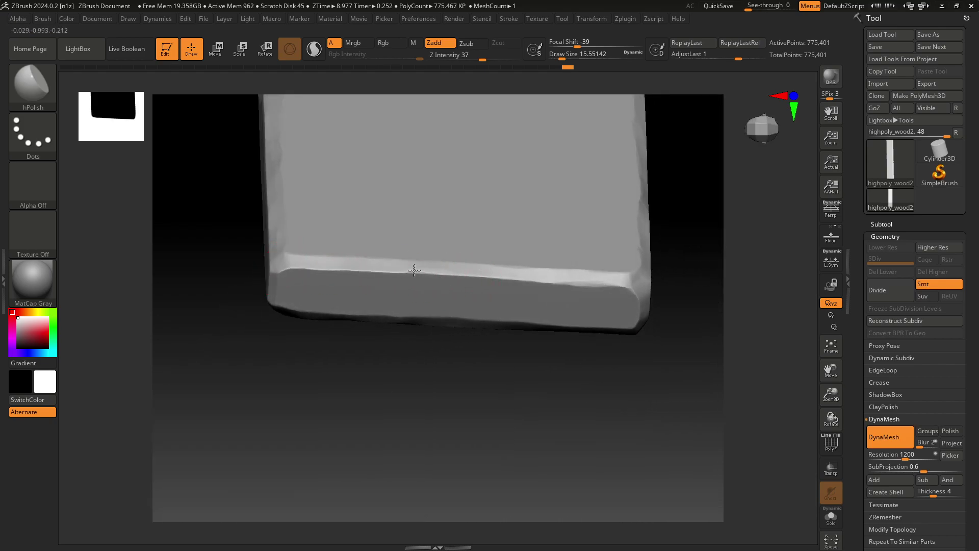
pyautogui.moveTo(414, 270)
pyautogui.mouseDown()
pyautogui.moveTo(618, 280)
pyautogui.moveTo(637, 294)
pyautogui.mouseUp()
pyautogui.moveTo(641, 334)
pyautogui.mouseDown()
pyautogui.moveTo(540, 341)
pyautogui.moveTo(539, 240)
pyautogui.moveTo(506, 221)
pyautogui.mouseUp()
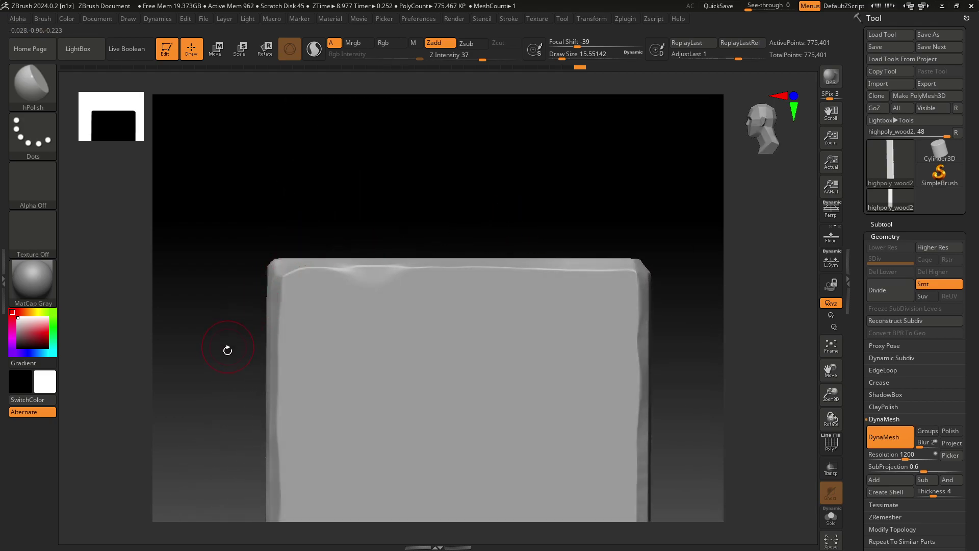
# Line the view up with the central groove and polish it near the lower end.
pyautogui.moveTo(227, 350)
pyautogui.mouseDown()
pyautogui.moveTo(252, 371)
pyautogui.moveTo(301, 218)
pyautogui.moveTo(338, 229)
pyautogui.mouseUp()
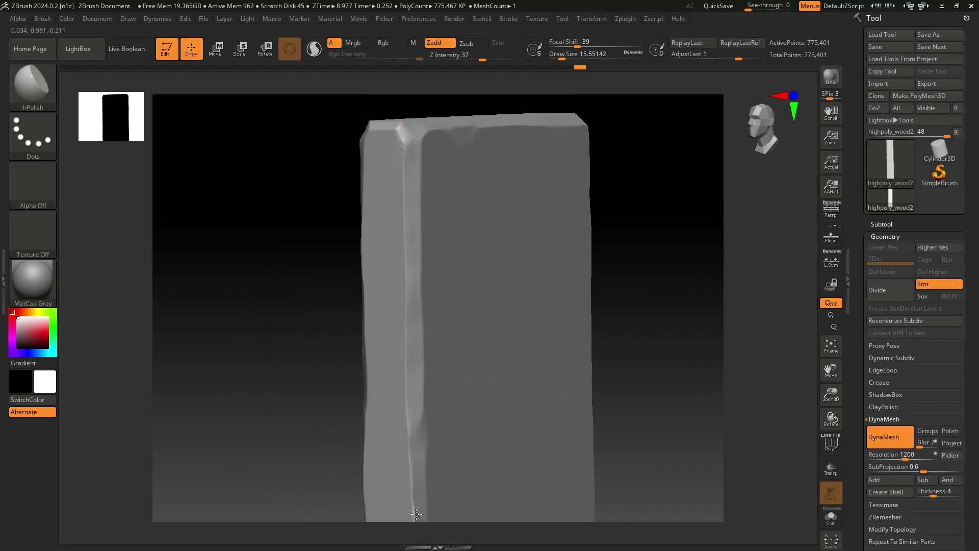
pyautogui.moveTo(251, 398)
pyautogui.mouseDown()
pyautogui.moveTo(269, 169)
pyautogui.moveTo(415, 170)
pyautogui.mouseUp()
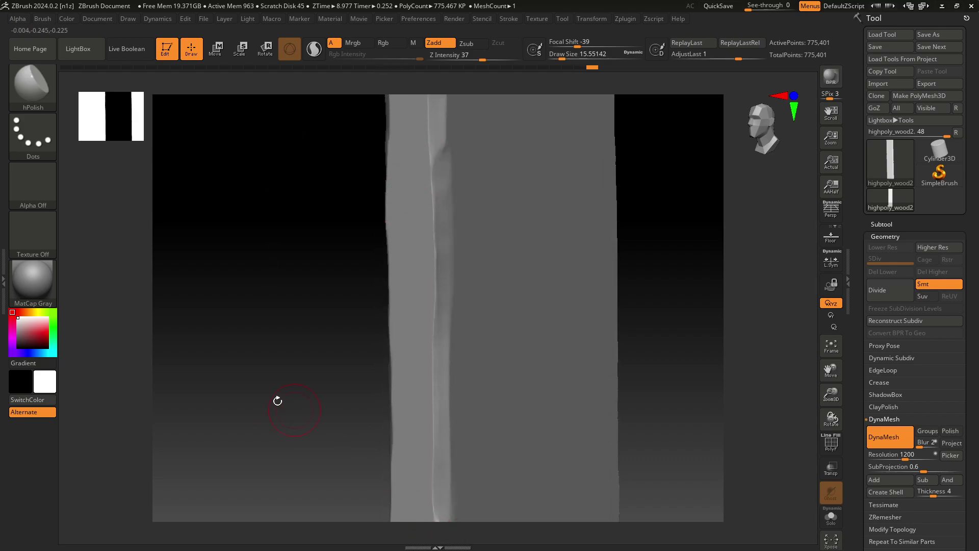
pyautogui.moveTo(273, 400); pyautogui.dragTo(270, 186)
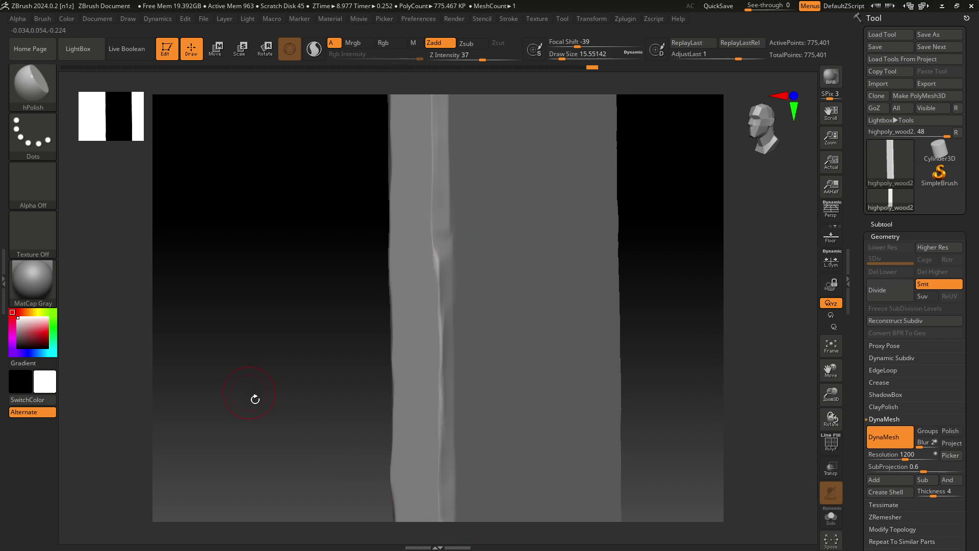
pyautogui.moveTo(255, 399)
pyautogui.mouseDown()
pyautogui.moveTo(253, 175)
pyautogui.moveTo(389, 214)
pyautogui.mouseUp()
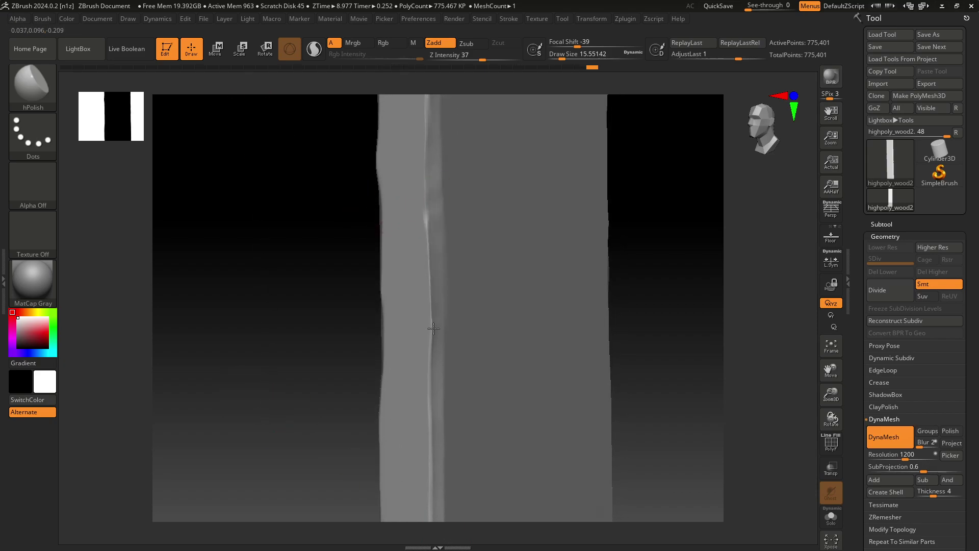
pyautogui.moveTo(434, 523)
pyautogui.mouseDown()
pyautogui.moveTo(273, 247)
pyautogui.moveTo(334, 170)
pyautogui.moveTo(247, 254)
pyautogui.moveTo(445, 145)
pyautogui.mouseUp()
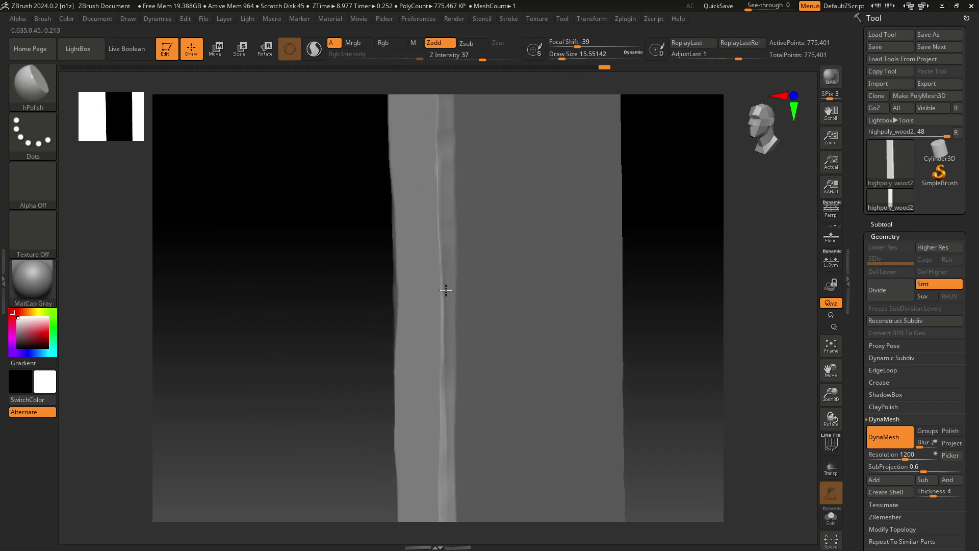
pyautogui.moveTo(258, 405); pyautogui.dragTo(251, 190)
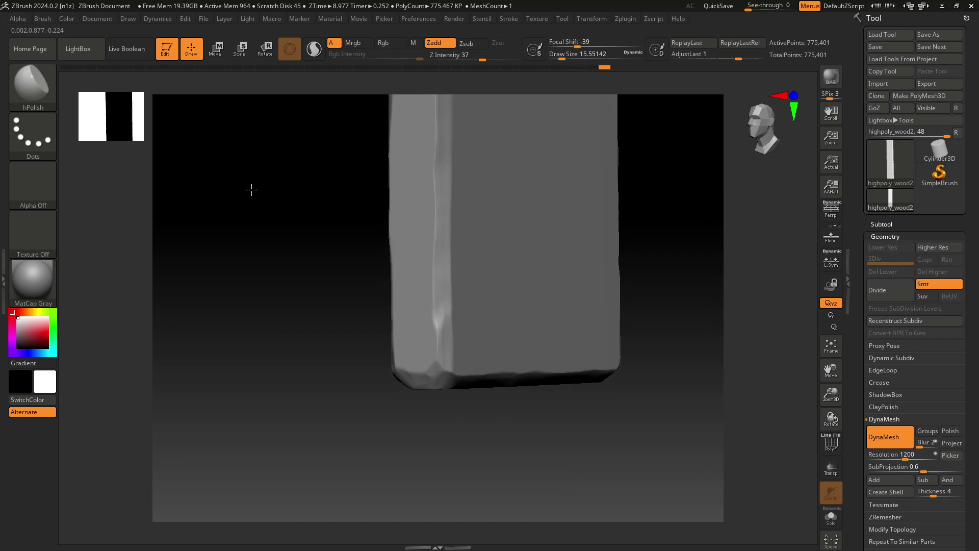
pyautogui.moveTo(444, 260); pyautogui.dragTo(442, 340)
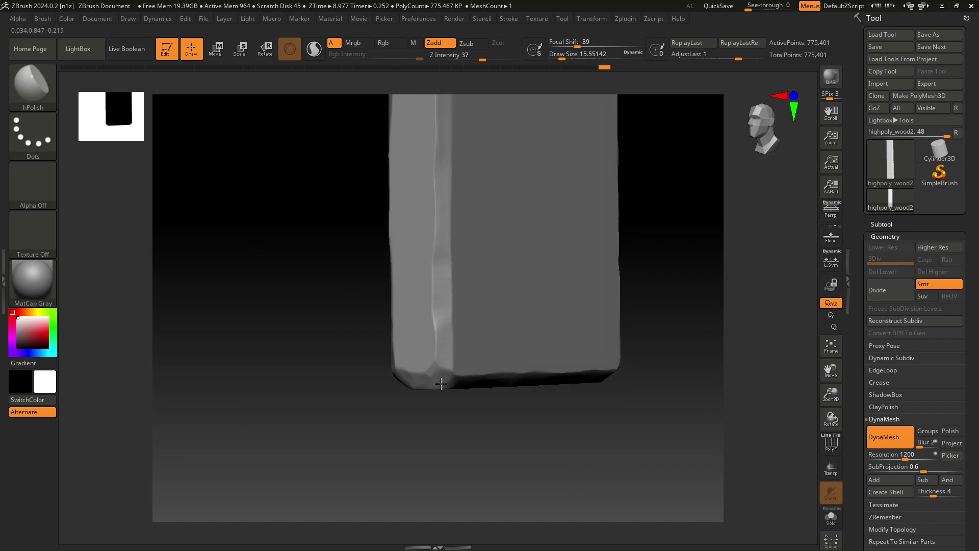
# Orbit onto the plank's wide face and zoom in on its top corner.
pyautogui.moveTo(240, 389); pyautogui.dragTo(393, 394)
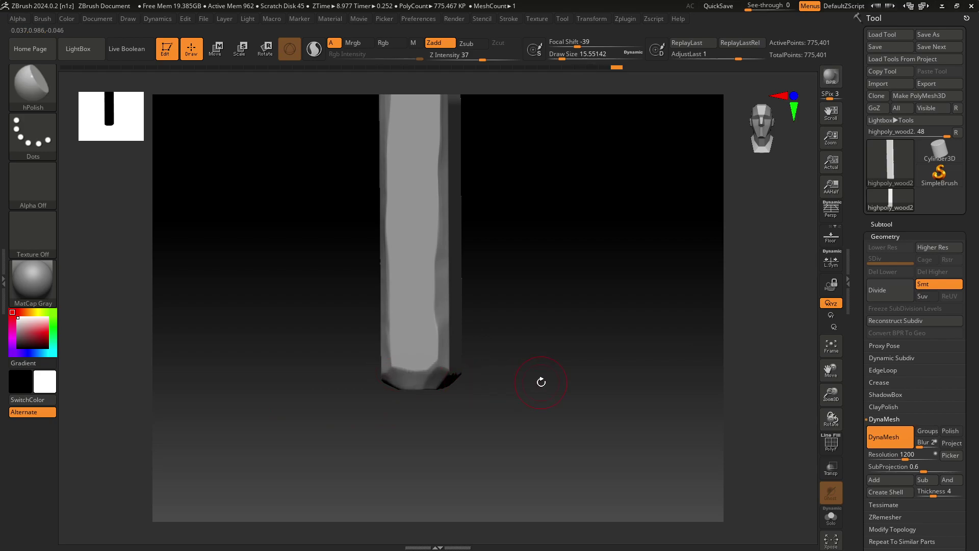
pyautogui.moveTo(382, 427)
pyautogui.mouseDown()
pyautogui.moveTo(284, 411)
pyautogui.moveTo(295, 411)
pyautogui.mouseUp()
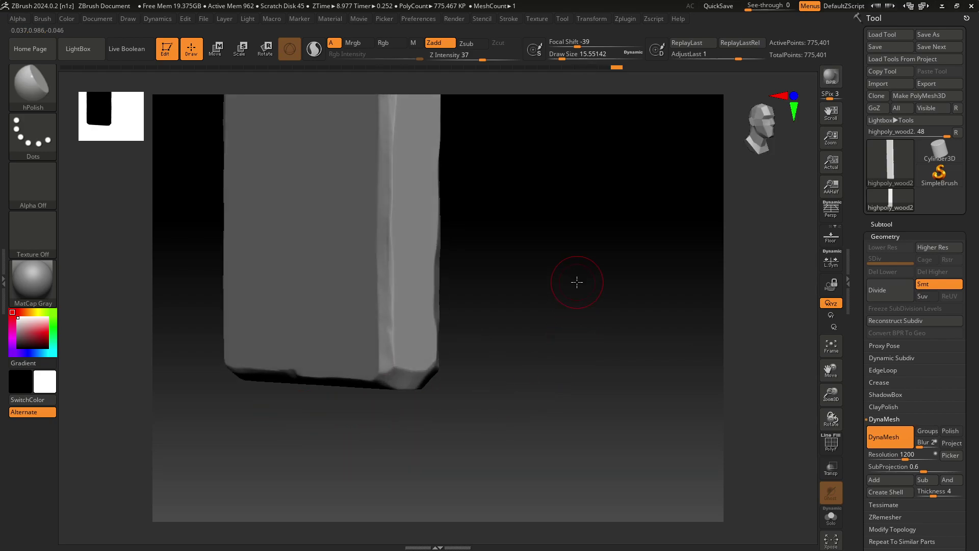
pyautogui.moveTo(577, 280); pyautogui.dragTo(627, 429)
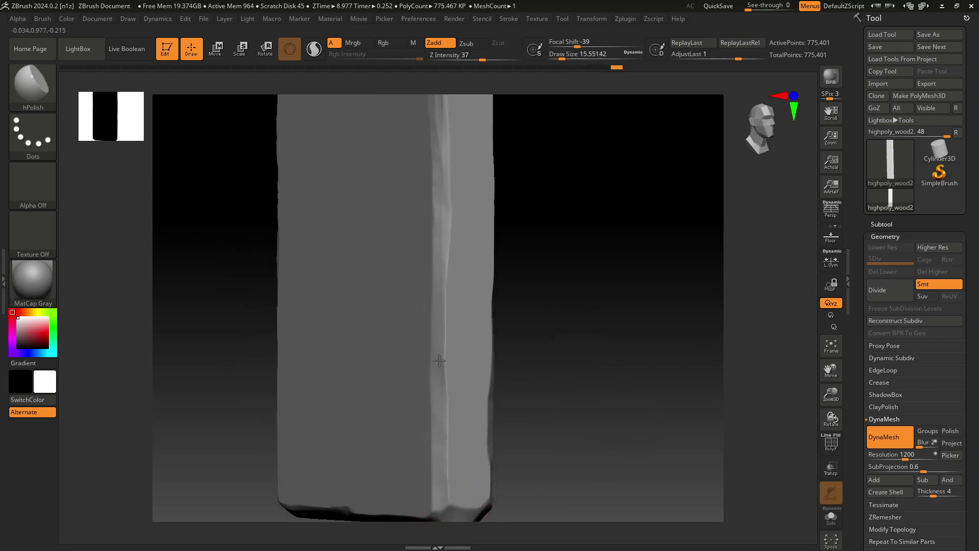
pyautogui.moveTo(557, 179)
pyautogui.mouseDown()
pyautogui.moveTo(589, 407)
pyautogui.moveTo(469, 529)
pyautogui.mouseUp()
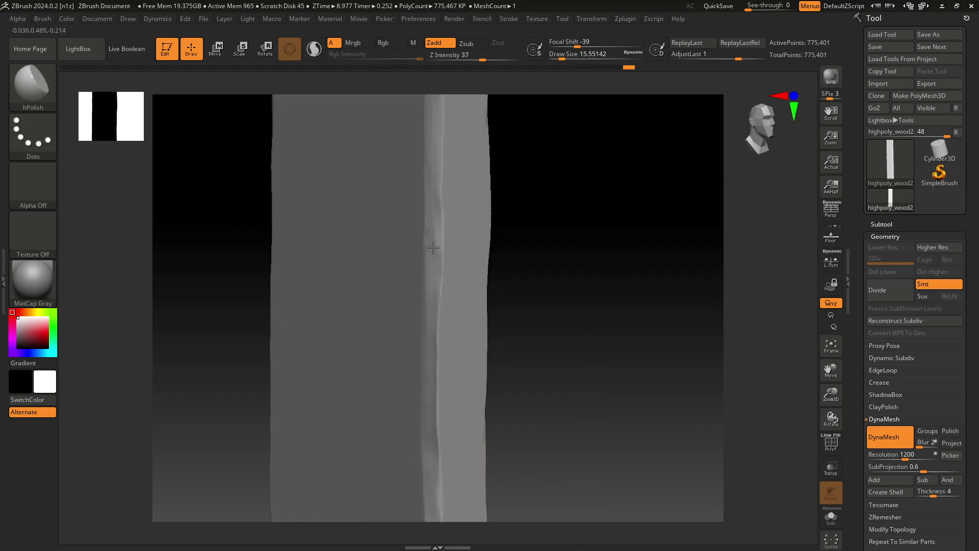
pyautogui.moveTo(561, 166)
pyautogui.mouseDown()
pyautogui.moveTo(645, 201)
pyautogui.moveTo(663, 229)
pyautogui.mouseUp()
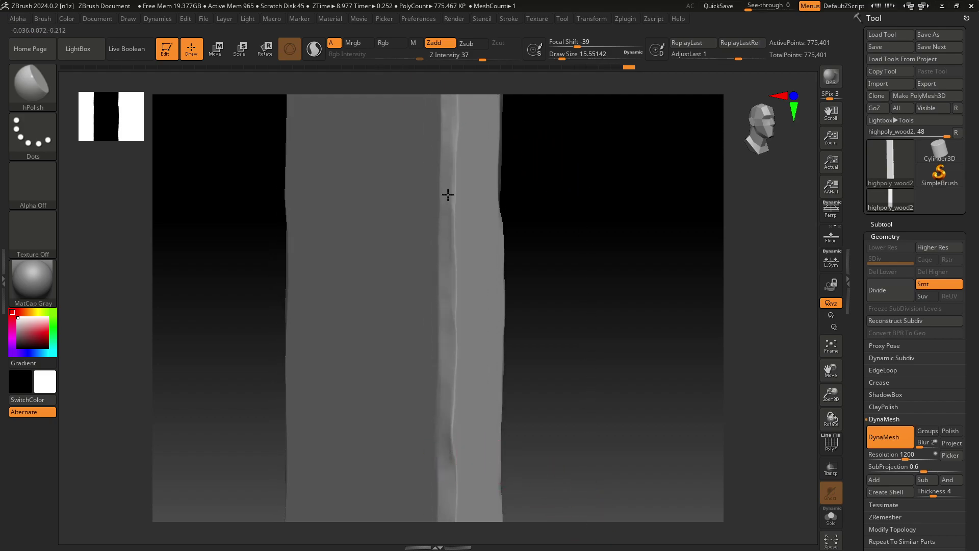
pyautogui.moveTo(605, 165)
pyautogui.mouseDown()
pyautogui.moveTo(602, 498)
pyautogui.moveTo(510, 474)
pyautogui.mouseUp()
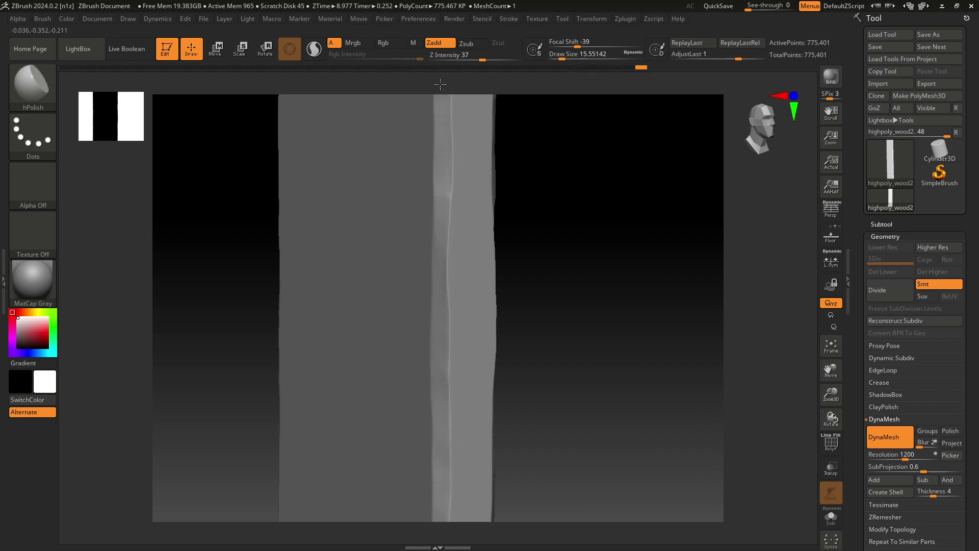
pyautogui.moveTo(570, 299); pyautogui.dragTo(485, 448)
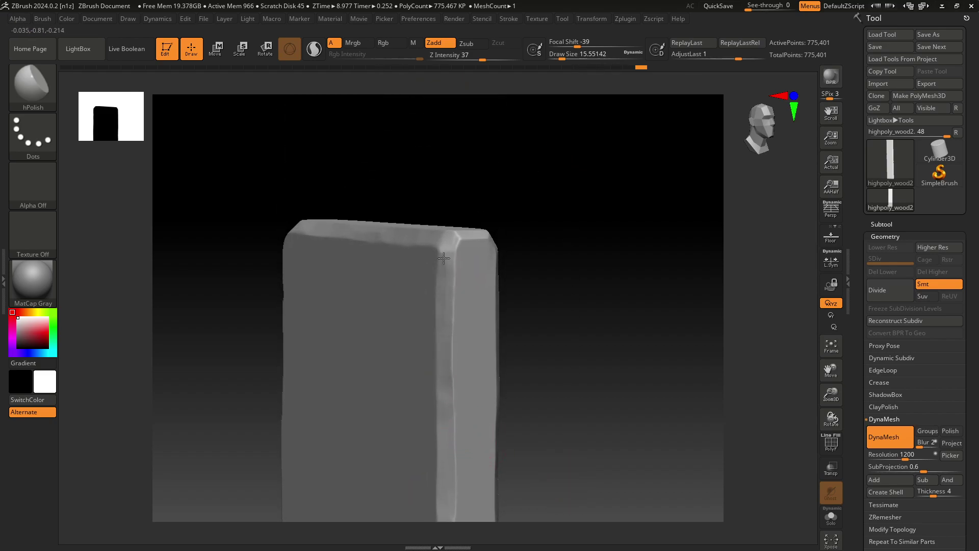
pyautogui.moveTo(636, 400)
pyautogui.mouseDown()
pyautogui.moveTo(564, 252)
pyautogui.moveTo(586, 396)
pyautogui.moveTo(564, 418)
pyautogui.moveTo(539, 407)
pyautogui.moveTo(502, 415)
pyautogui.moveTo(132, 392)
pyautogui.mouseUp()
pyautogui.moveTo(648, 346)
pyautogui.mouseDown()
pyautogui.moveTo(513, 345)
pyautogui.moveTo(586, 387)
pyautogui.moveTo(426, 225)
pyautogui.moveTo(472, 266)
pyautogui.mouseUp()
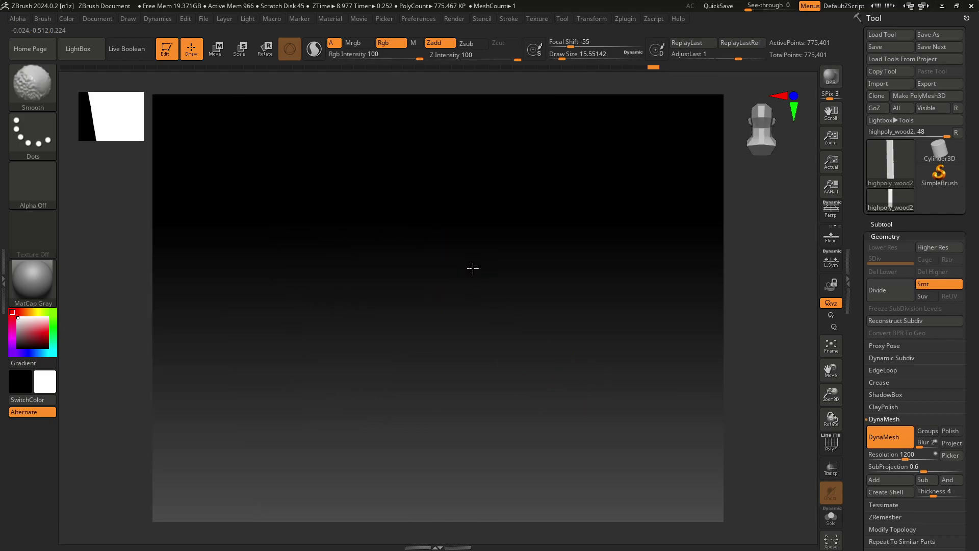
# Reframe the plank and polish its right edge and ridge from the top end.
pyautogui.keyDown('ctrl'); pyautogui.keyDown('shift'); pyautogui.click(451, 278); pyautogui.keyUp('shift'); pyautogui.keyUp('ctrl')
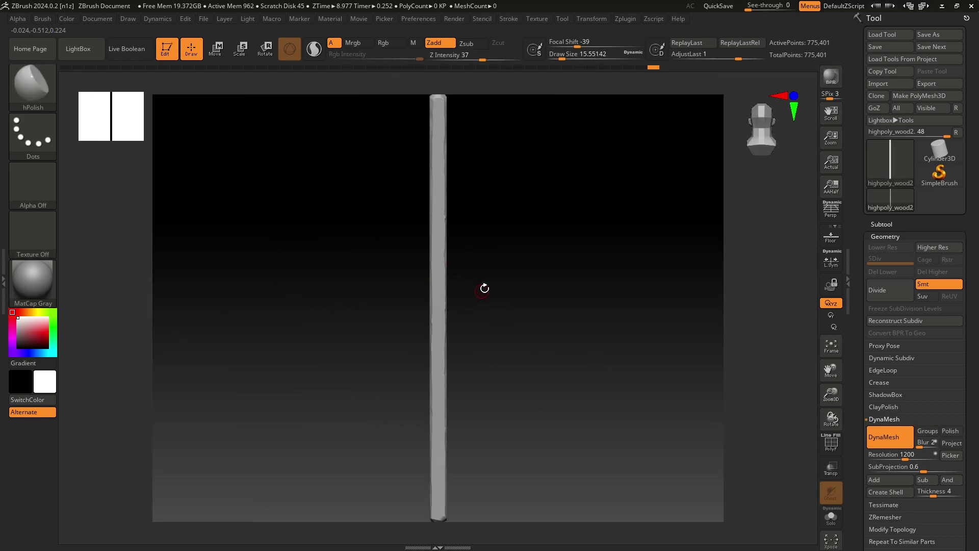
pyautogui.moveTo(518, 295)
pyautogui.mouseDown()
pyautogui.moveTo(540, 297)
pyautogui.moveTo(554, 213)
pyautogui.mouseUp()
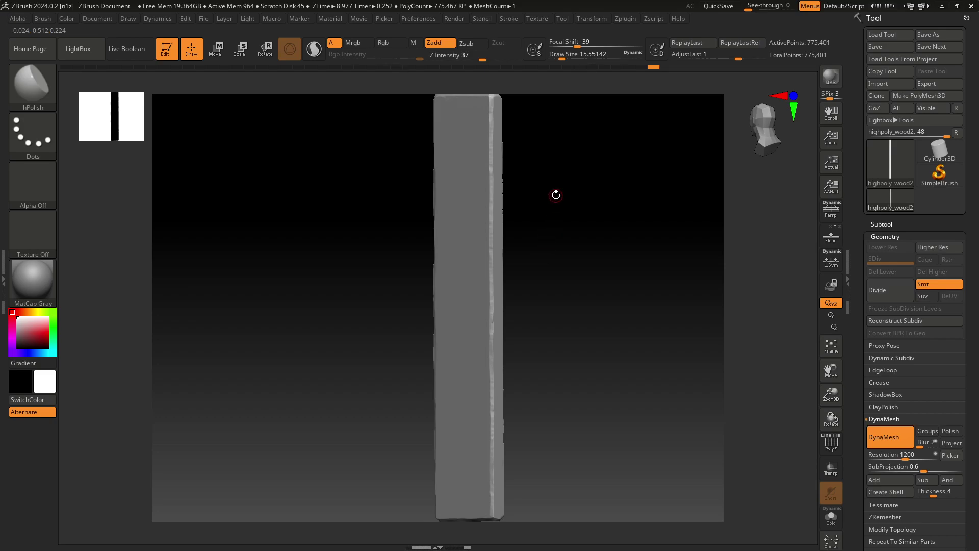
pyautogui.moveTo(555, 192)
pyautogui.keyDown('ctrl'); pyautogui.mouseDown(button='right')
pyautogui.moveTo(629, 249)
pyautogui.moveTo(565, 407)
pyautogui.mouseUp(button='right'); pyautogui.keyUp('ctrl')
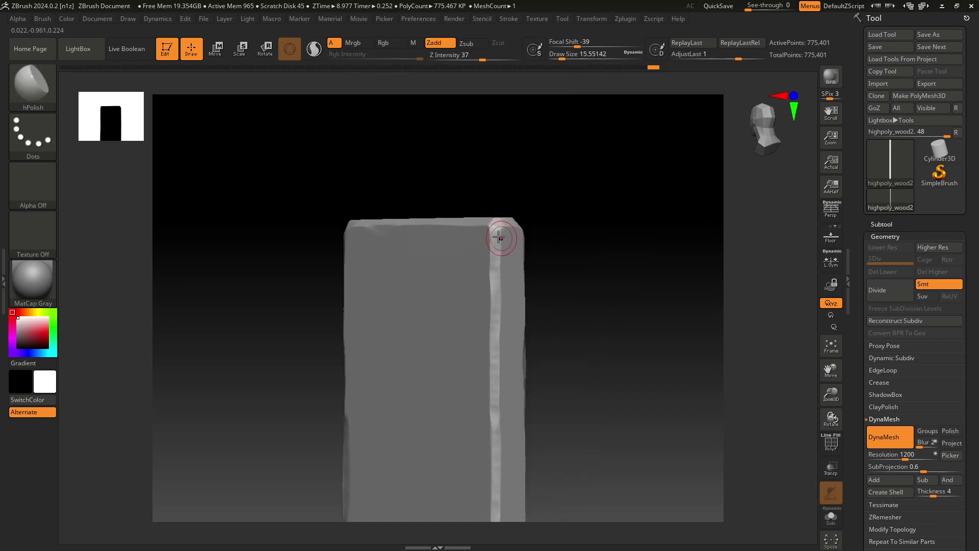
pyautogui.moveTo(498, 227); pyautogui.dragTo(497, 263)
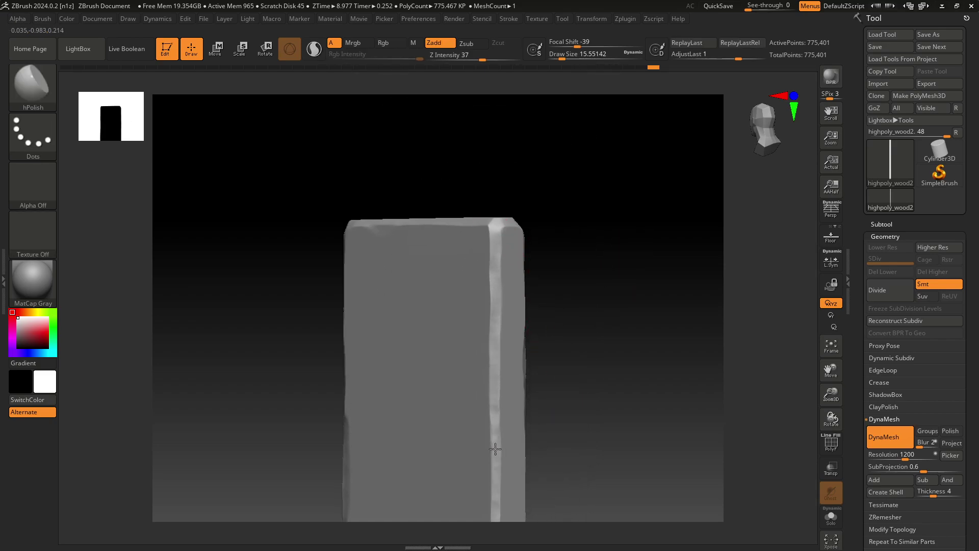
pyautogui.keyDown('alt'); pyautogui.moveTo(594, 455); pyautogui.dragTo(597, 198, button='right'); pyautogui.keyUp('alt')
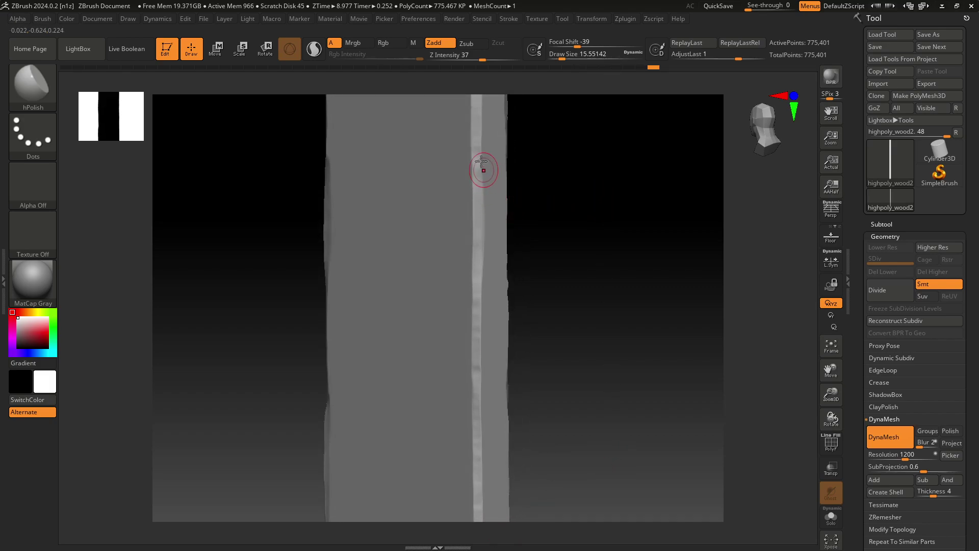
pyautogui.moveTo(474, 128); pyautogui.dragTo(478, 530)
# Polish the full length of the central ridge, from bottom to top.
pyautogui.moveTo(650, 400)
pyautogui.keyDown('alt'); pyautogui.mouseDown(button='right')
pyautogui.moveTo(646, 166)
pyautogui.moveTo(516, 153)
pyautogui.mouseUp(button='right'); pyautogui.keyUp('alt')
pyautogui.moveTo(465, 171); pyautogui.dragTo(468, 491)
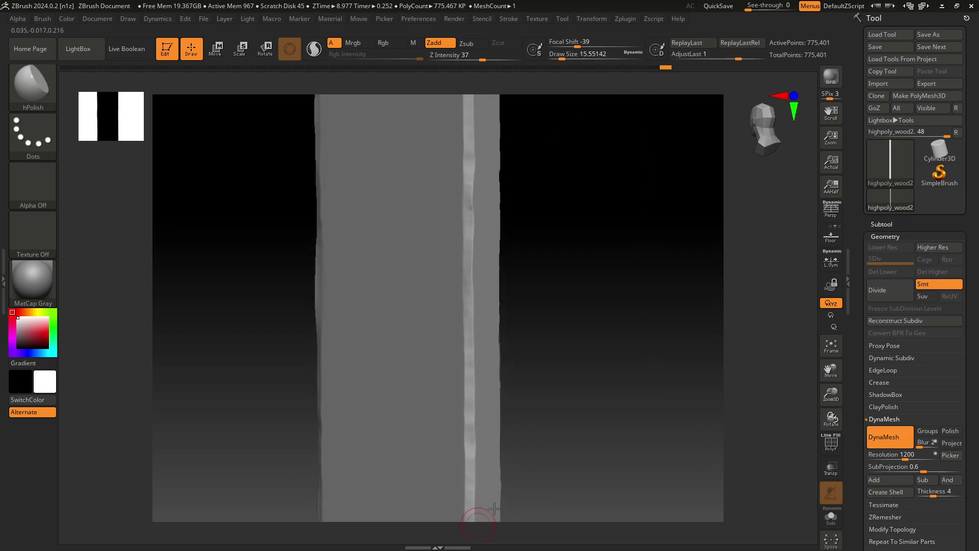
pyautogui.moveTo(607, 350); pyautogui.dragTo(614, 170)
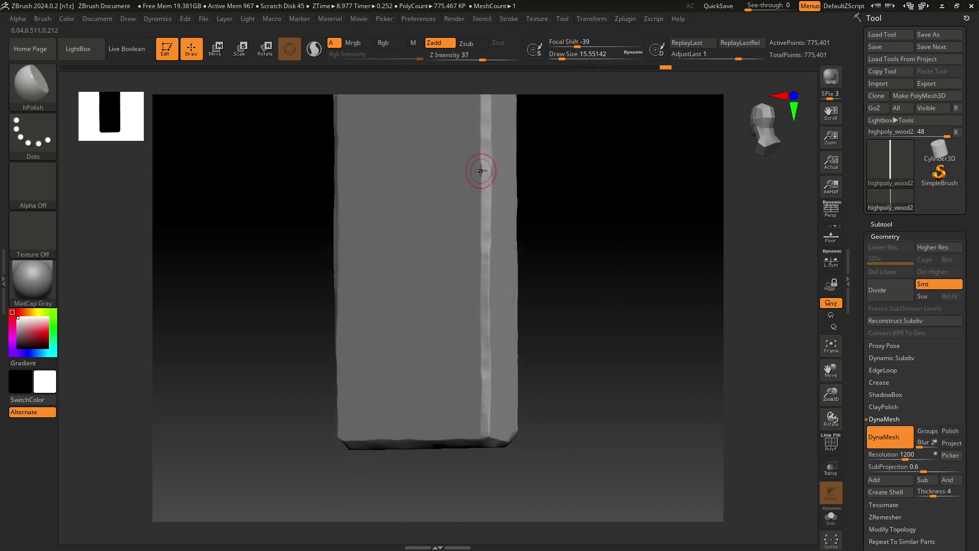
pyautogui.moveTo(484, 165); pyautogui.dragTo(487, 439)
pyautogui.moveTo(628, 338)
pyautogui.mouseDown()
pyautogui.moveTo(602, 347)
pyautogui.moveTo(601, 330)
pyautogui.mouseUp()
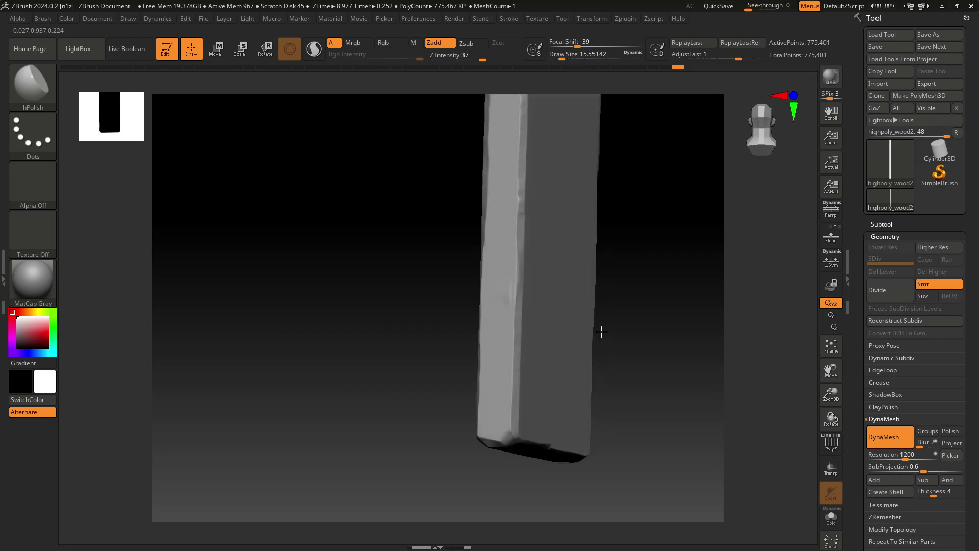
pyautogui.moveTo(644, 297)
pyautogui.mouseDown()
pyautogui.moveTo(665, 272)
pyautogui.moveTo(492, 463)
pyautogui.mouseUp()
pyautogui.moveTo(406, 502); pyautogui.dragTo(421, 97)
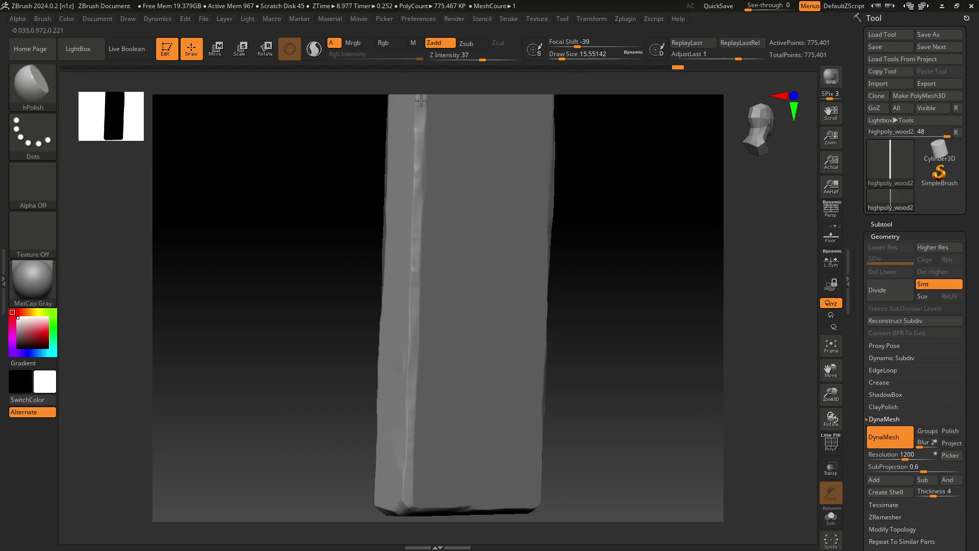
pyautogui.moveTo(616, 178); pyautogui.dragTo(592, 546)
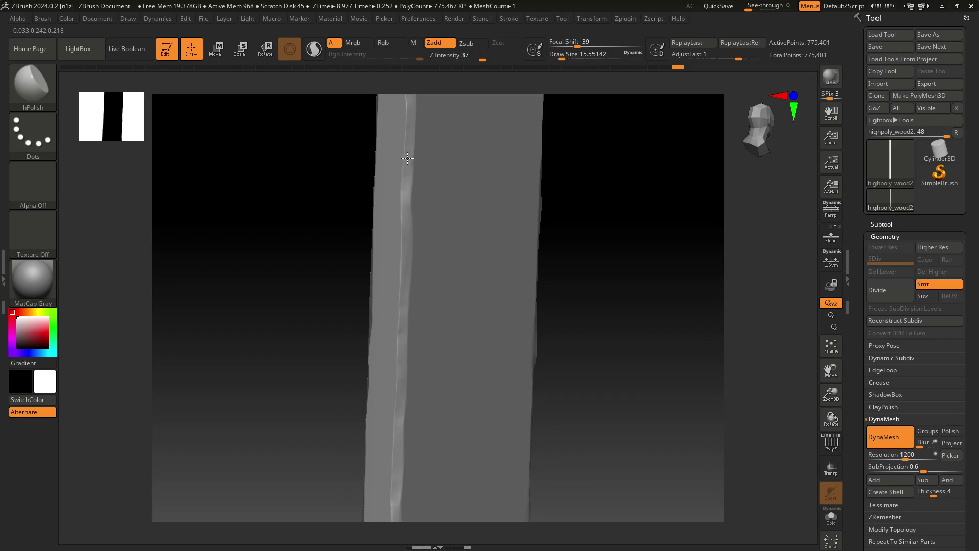
pyautogui.moveTo(612, 163)
pyautogui.mouseDown()
pyautogui.moveTo(595, 447)
pyautogui.moveTo(406, 476)
pyautogui.mouseUp()
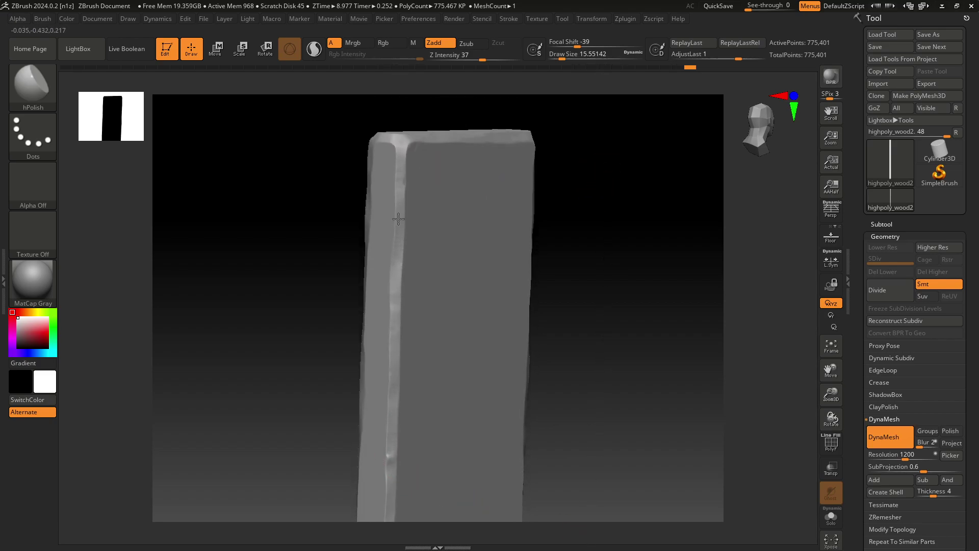
# Smooth the bevels along the plank's bottom edge and top front edge.
pyautogui.moveTo(653, 361)
pyautogui.mouseDown()
pyautogui.moveTo(613, 184)
pyautogui.moveTo(566, 219)
pyautogui.moveTo(555, 349)
pyautogui.moveTo(575, 286)
pyautogui.moveTo(563, 406)
pyautogui.moveTo(610, 404)
pyautogui.moveTo(556, 405)
pyautogui.moveTo(520, 367)
pyautogui.moveTo(654, 380)
pyautogui.moveTo(621, 361)
pyautogui.moveTo(459, 332)
pyautogui.mouseUp()
pyautogui.moveTo(338, 299); pyautogui.dragTo(561, 291)
pyautogui.moveTo(602, 363); pyautogui.dragTo(601, 225)
pyautogui.moveTo(322, 327); pyautogui.dragTo(577, 325)
pyautogui.moveTo(612, 270)
pyautogui.mouseDown()
pyautogui.moveTo(613, 397)
pyautogui.moveTo(629, 375)
pyautogui.moveTo(601, 461)
pyautogui.moveTo(601, 415)
pyautogui.moveTo(632, 325)
pyautogui.mouseUp()
# Frame the whole plank in a straight front view and browse the selection/clip brushes.
pyautogui.keyDown('ctrl'); pyautogui.moveTo(631, 325); pyautogui.dragTo(512, 306, button='right'); pyautogui.keyUp('ctrl')
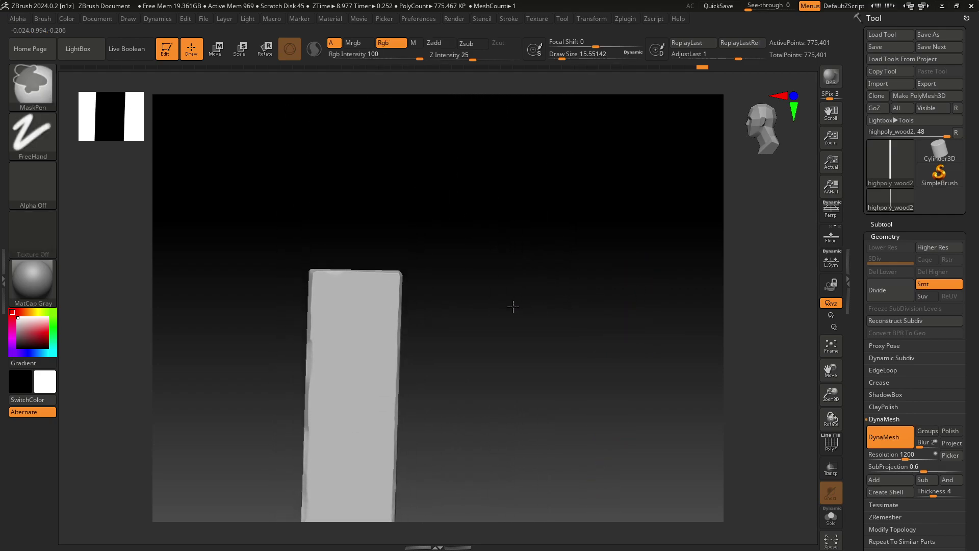
pyautogui.keyDown('alt'); pyautogui.moveTo(511, 306); pyautogui.dragTo(616, 206); pyautogui.keyUp('alt')
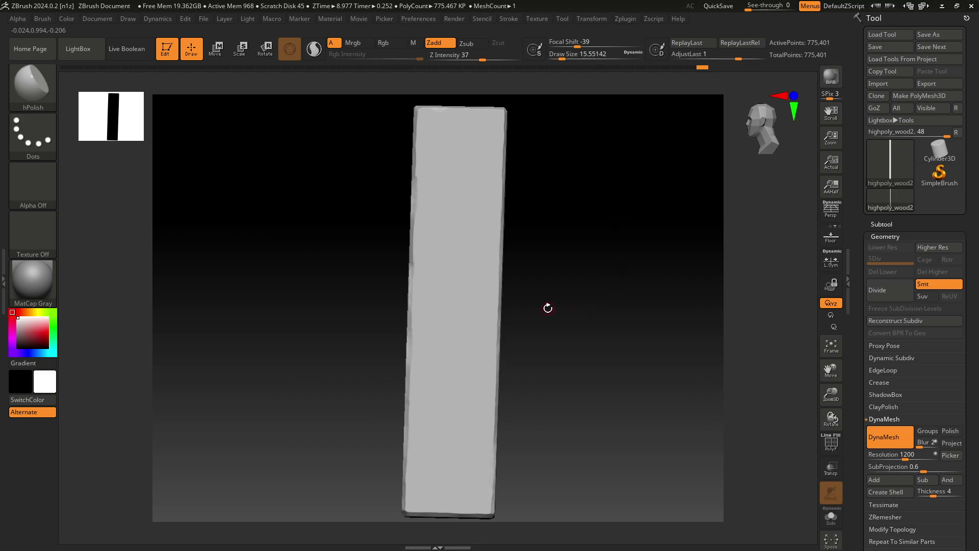
pyautogui.keyDown('shift'); pyautogui.moveTo(546, 305); pyautogui.dragTo(585, 302); pyautogui.keyUp('shift')
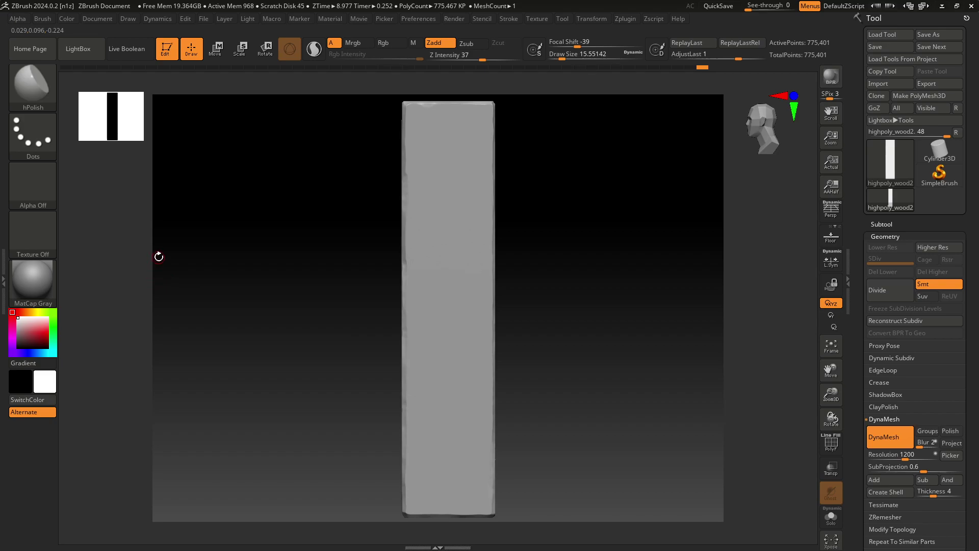
pyautogui.press('ctrl')
pyautogui.hotkey('ctrl', 'shift')
pyautogui.hotkey('ctrl', 'shift')
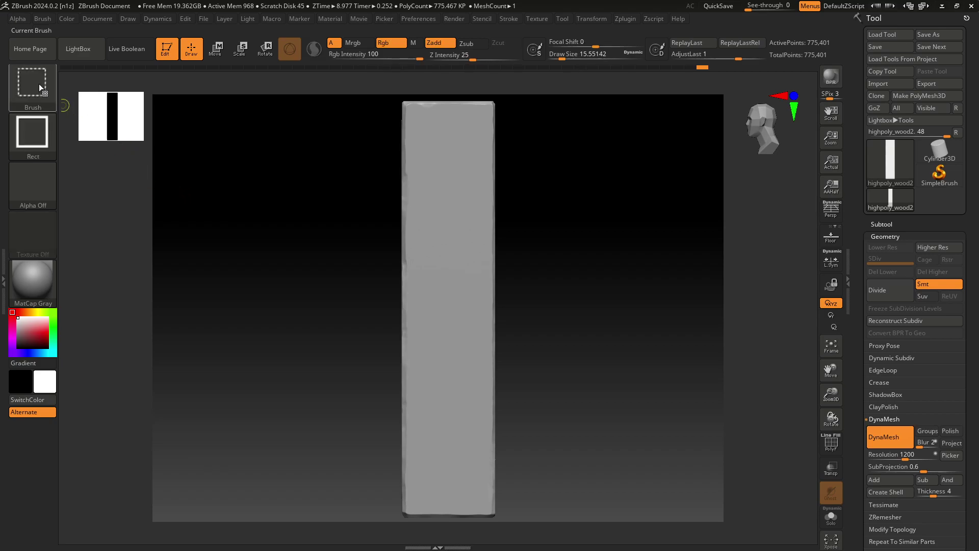
pyautogui.keyDown('ctrl'); pyautogui.keyDown('shift'); pyautogui.click(29, 81); pyautogui.keyUp('shift'); pyautogui.keyUp('ctrl')
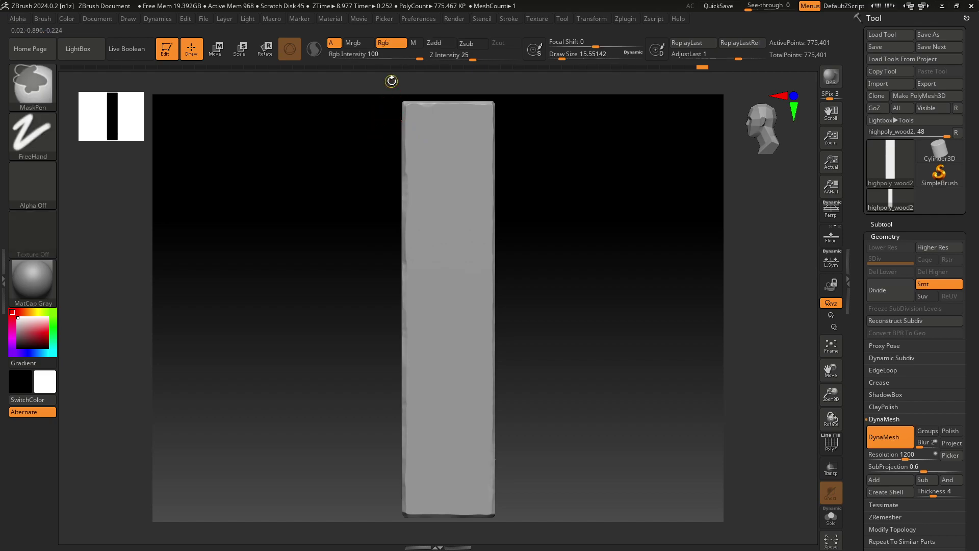
pyautogui.moveTo(396, 99)
pyautogui.keyDown('ctrl'); pyautogui.mouseDown(button='right')
pyautogui.moveTo(362, 75)
pyautogui.moveTo(374, 94)
pyautogui.mouseUp(button='right'); pyautogui.keyUp('ctrl')
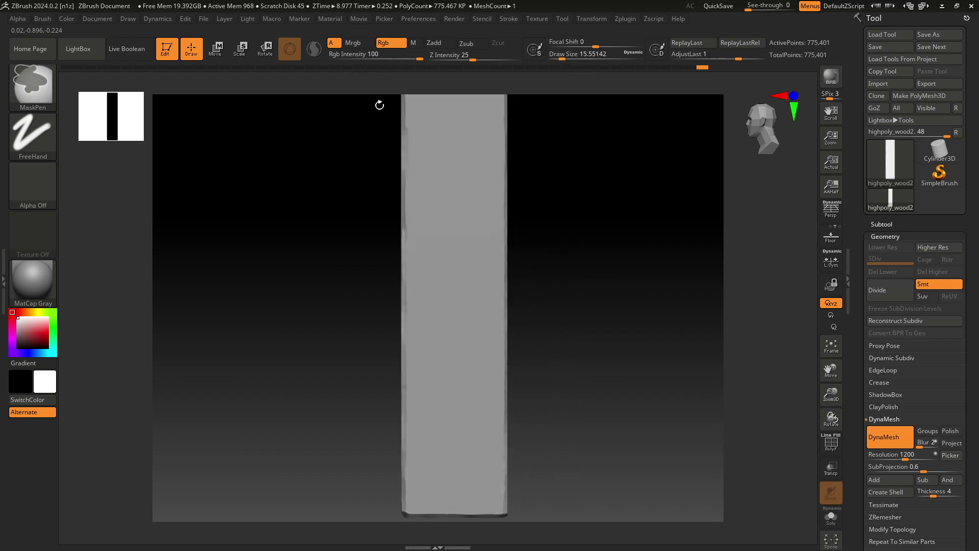
# Draw a KnifeCurve slice line to the top-left corner to chip it off.
pyautogui.keyDown('ctrl'); pyautogui.keyDown('shift'); pyautogui.moveTo(401, 105); pyautogui.dragTo(416, 142); pyautogui.keyUp('shift'); pyautogui.keyUp('ctrl')
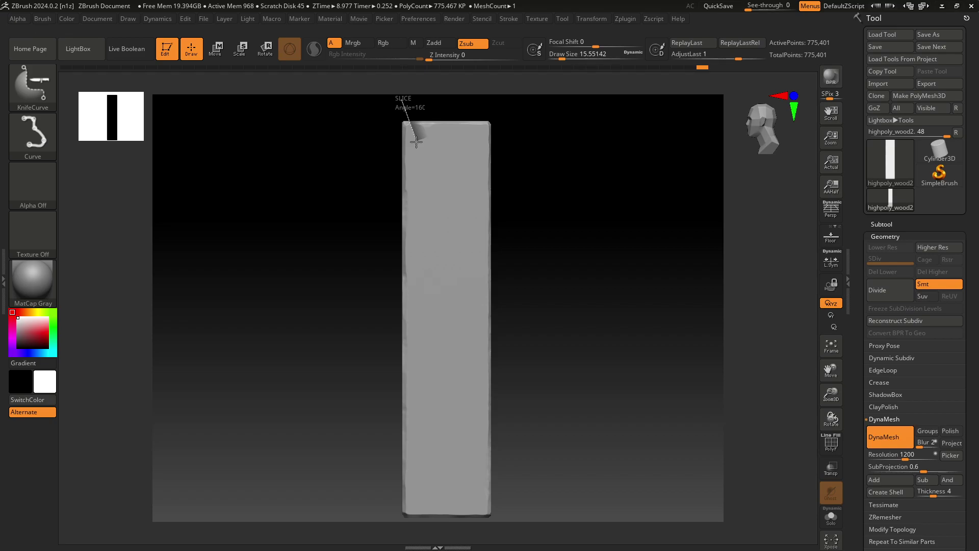
pyautogui.keyDown('ctrl'); pyautogui.keyDown('shift'); pyautogui.moveTo(416, 141); pyautogui.dragTo(416, 141); pyautogui.keyUp('shift'); pyautogui.keyUp('ctrl')
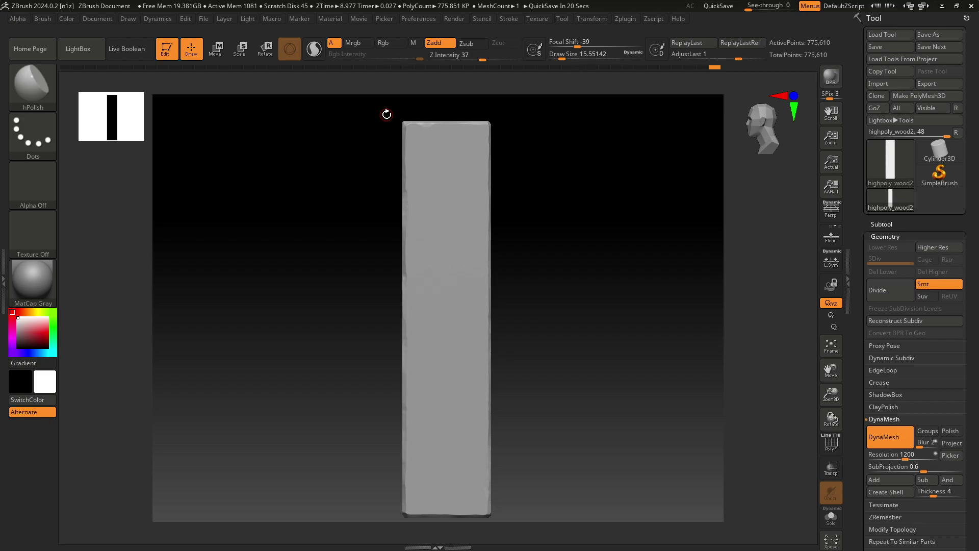
pyautogui.press('ctrl')
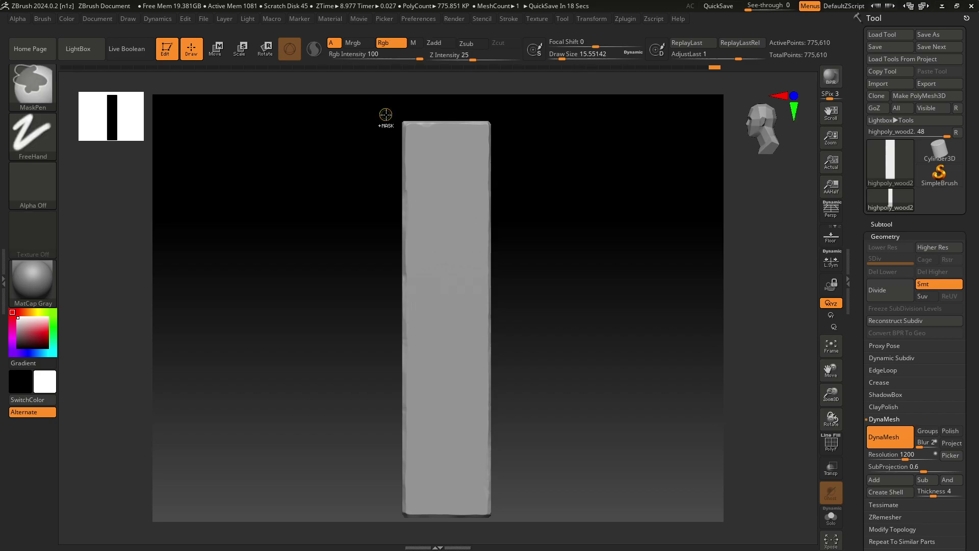
pyautogui.hotkey('ctrl', 'd')
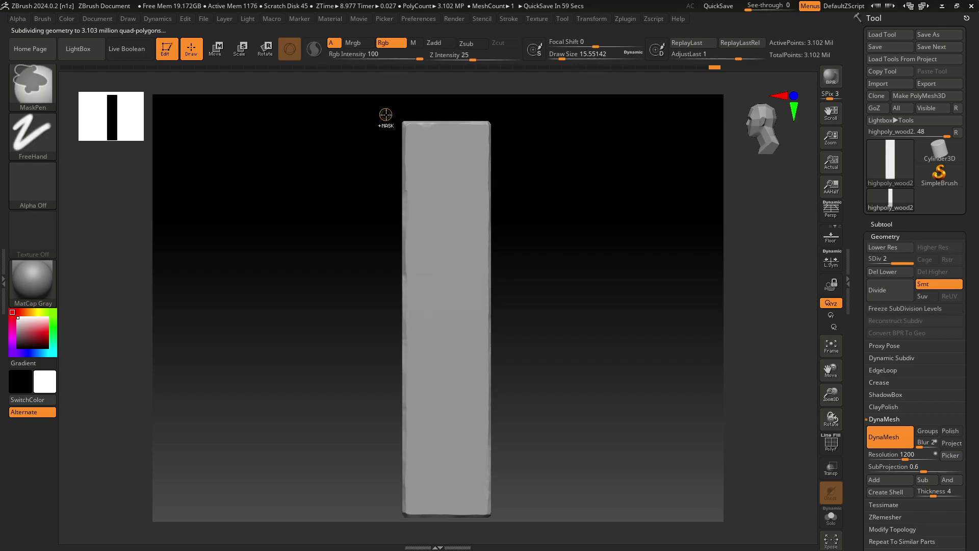
pyautogui.hotkey('shift', 'd')
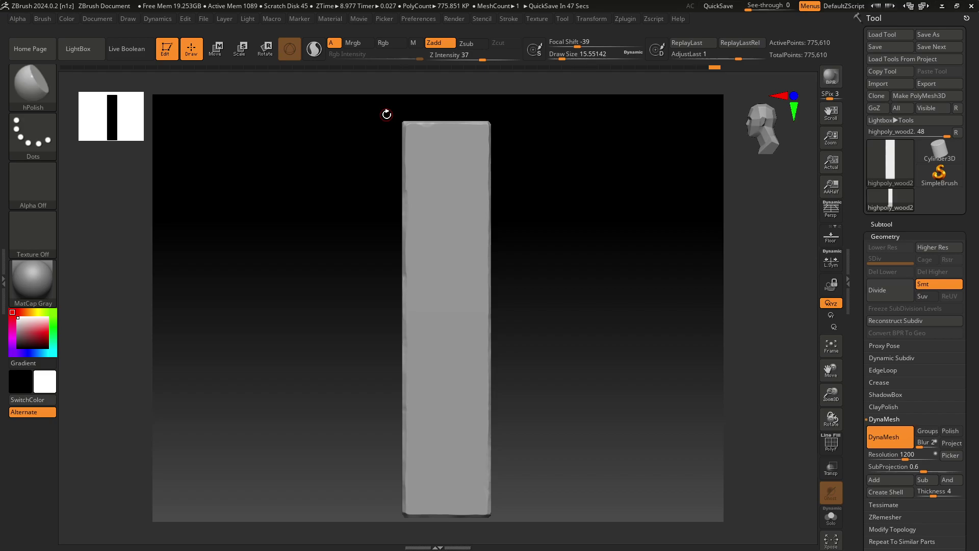
pyautogui.hotkey('ctrl', 'd')
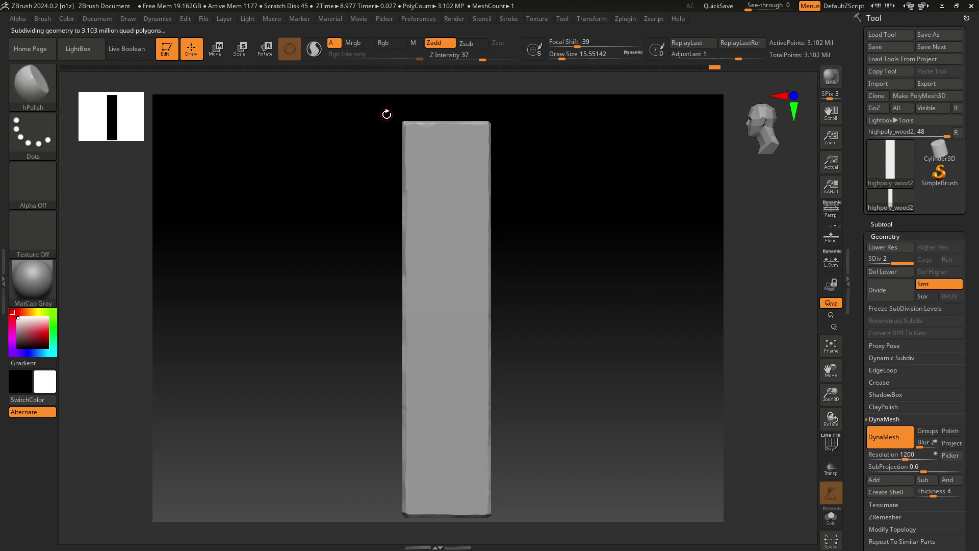
pyautogui.click(885, 438)
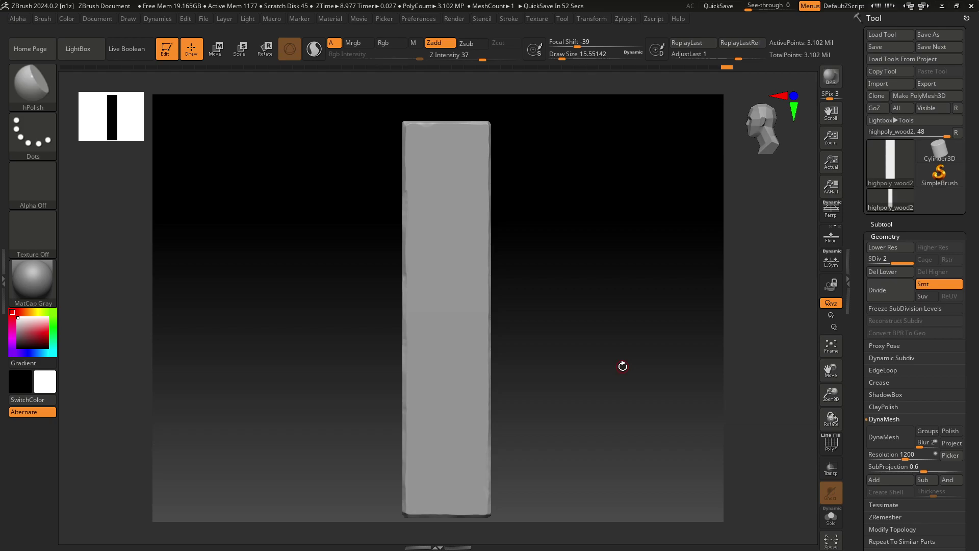
pyautogui.press('ctrl')
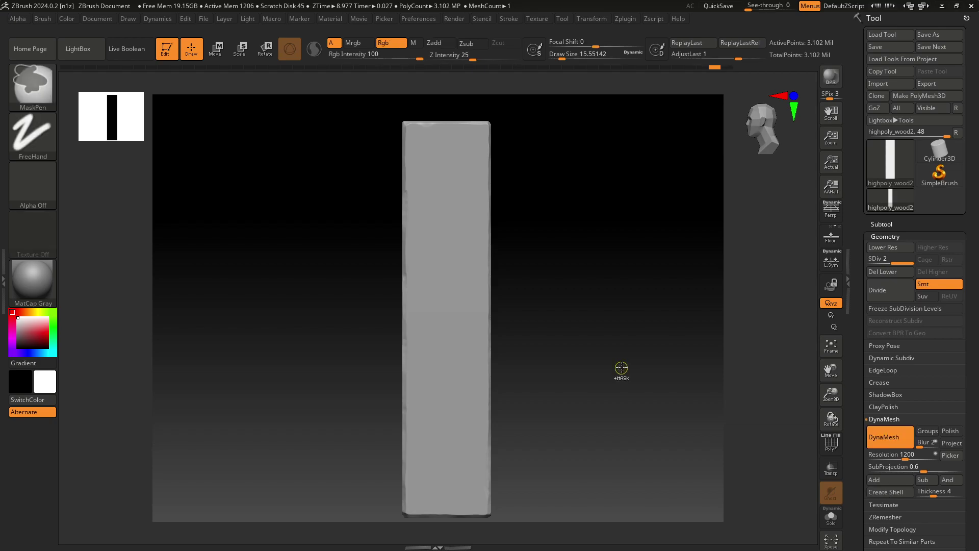
pyautogui.keyDown('ctrl'); pyautogui.moveTo(622, 368); pyautogui.dragTo(620, 372); pyautogui.keyUp('ctrl')
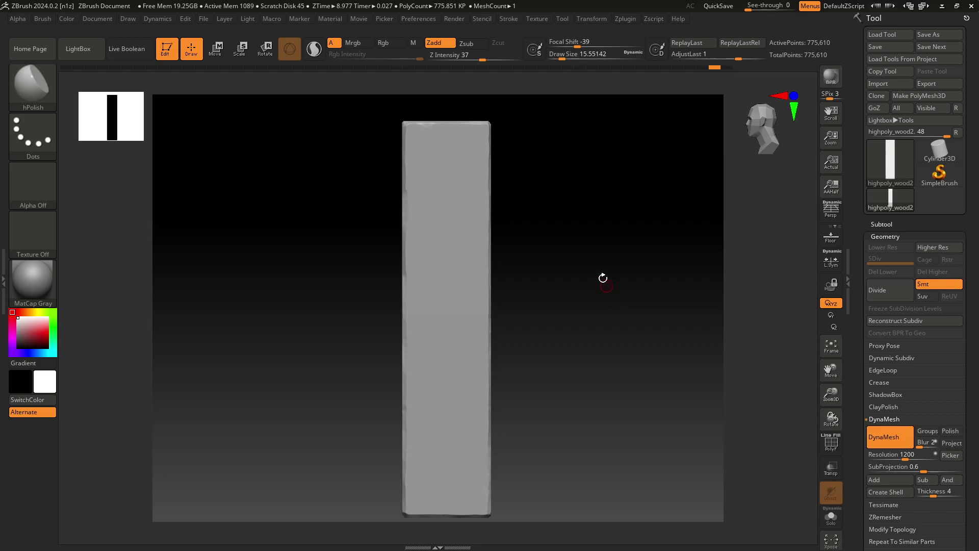
# Undo the last change, view the top end and cut a V notch near its top-left.
pyautogui.hotkey('ctrl', 'z')
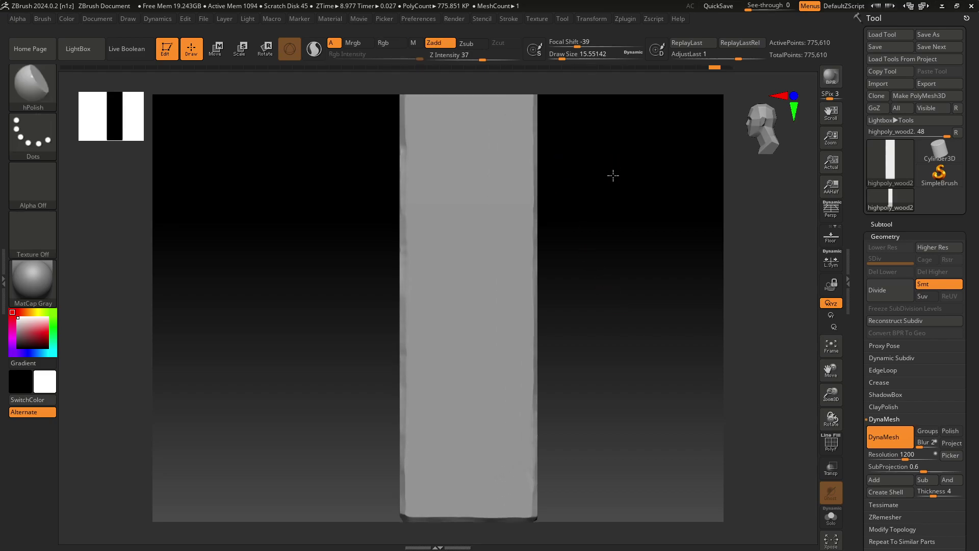
pyautogui.moveTo(612, 175); pyautogui.dragTo(607, 484)
pyautogui.moveTo(608, 245)
pyautogui.mouseDown()
pyautogui.moveTo(633, 204)
pyautogui.moveTo(620, 350)
pyautogui.mouseUp()
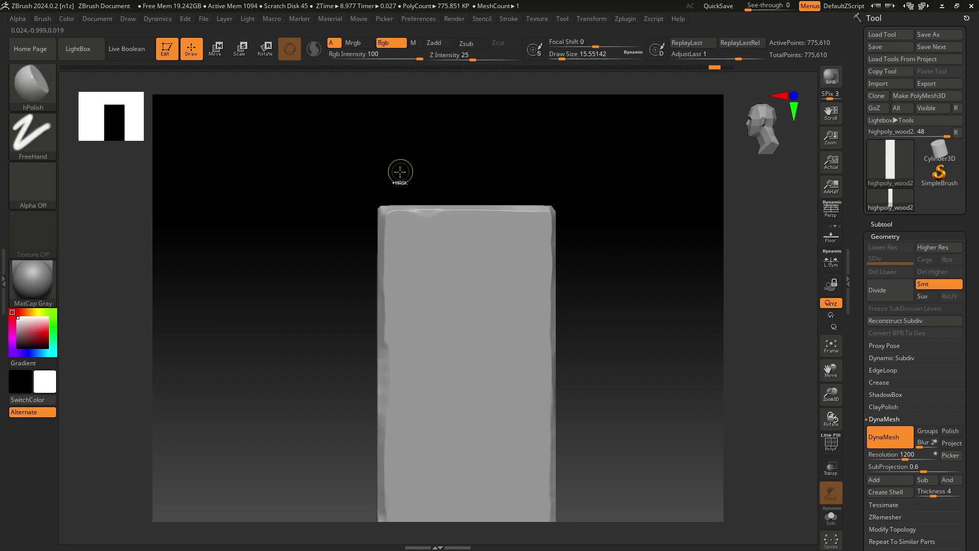
pyautogui.keyDown('ctrl'); pyautogui.keyDown('shift'); pyautogui.moveTo(398, 155); pyautogui.dragTo(418, 239); pyautogui.keyUp('shift'); pyautogui.keyUp('ctrl')
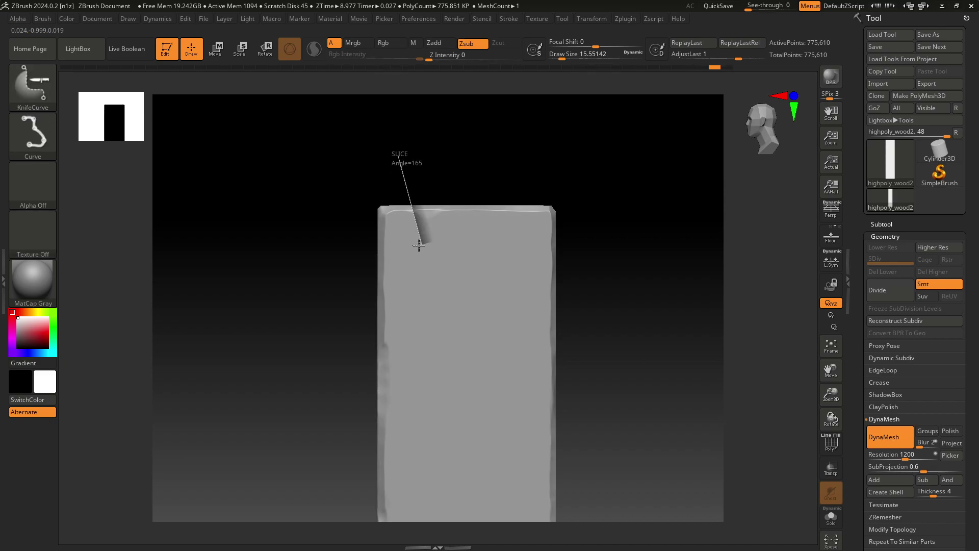
pyautogui.keyDown('ctrl'); pyautogui.keyDown('shift'); pyautogui.moveTo(419, 246); pyautogui.dragTo(423, 157); pyautogui.keyUp('shift'); pyautogui.keyUp('ctrl')
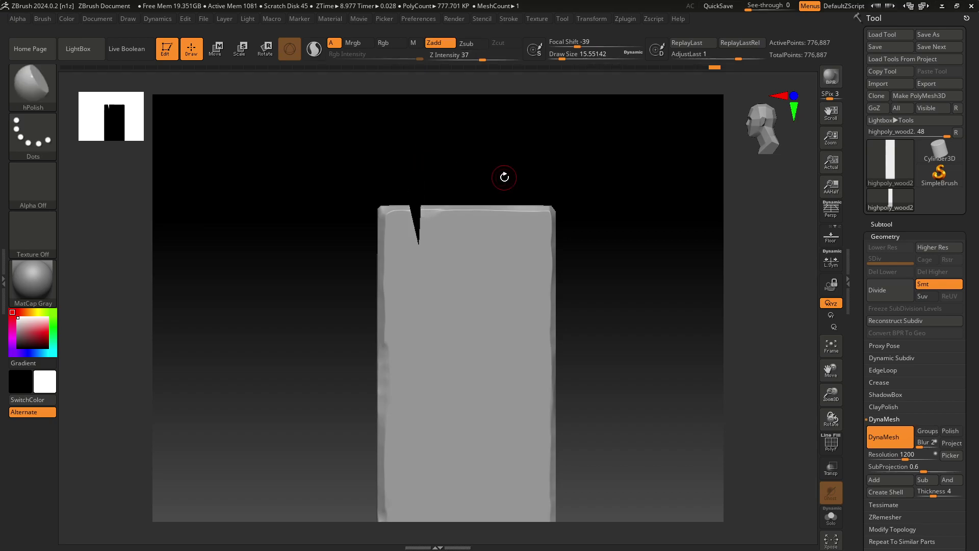
# Cut a second cornered V notch into the top edge and abandon a right-side slice.
pyautogui.keyDown('ctrl'); pyautogui.keyDown('shift'); pyautogui.moveTo(498, 172); pyautogui.dragTo(503, 241); pyautogui.keyUp('shift'); pyautogui.keyUp('ctrl')
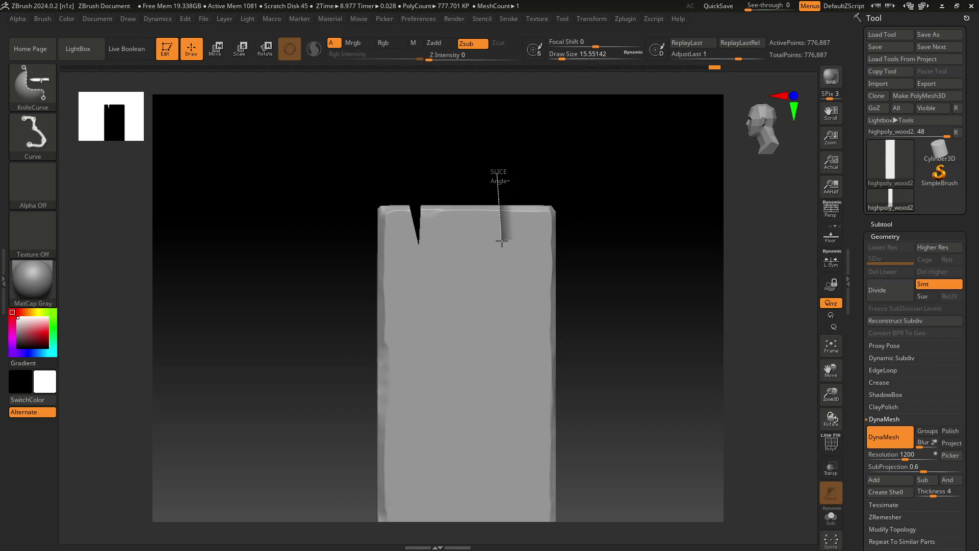
pyautogui.press('alt')
pyautogui.keyDown('ctrl'); pyautogui.keyDown('shift'); pyautogui.moveTo(502, 241); pyautogui.dragTo(507, 177); pyautogui.keyUp('shift'); pyautogui.keyUp('ctrl')
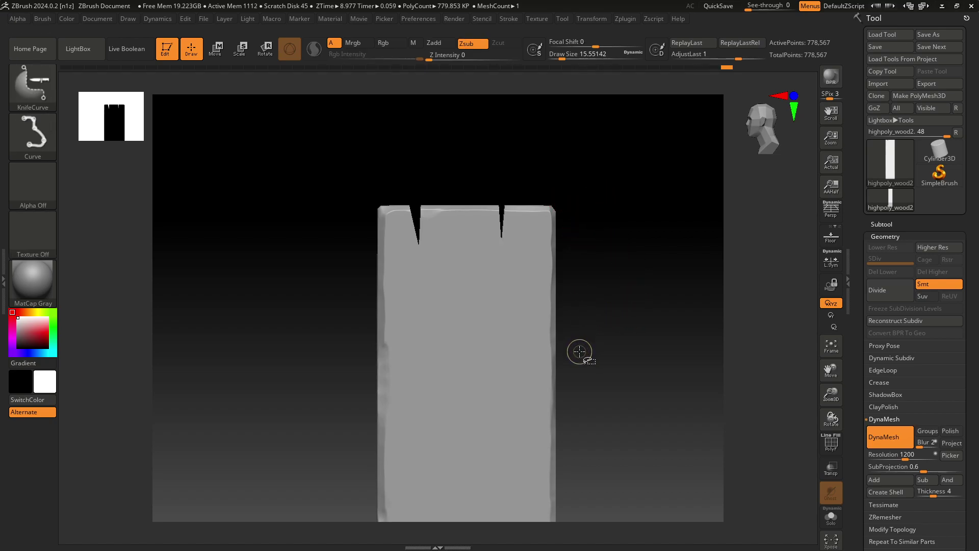
pyautogui.keyDown('ctrl'); pyautogui.keyDown('shift'); pyautogui.moveTo(579, 350); pyautogui.dragTo(536, 366); pyautogui.keyUp('shift'); pyautogui.keyUp('ctrl')
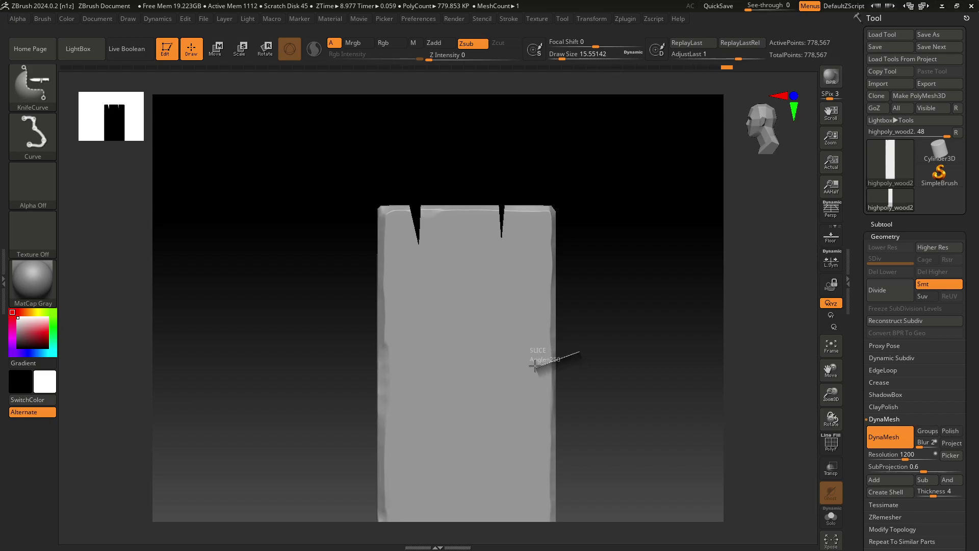
pyautogui.moveTo(537, 365)
pyautogui.keyDown('ctrl'); pyautogui.keyDown('shift'); pyautogui.mouseDown()
pyautogui.moveTo(596, 356)
pyautogui.moveTo(586, 365)
pyautogui.moveTo(607, 350)
pyautogui.moveTo(577, 356)
pyautogui.moveTo(558, 310)
pyautogui.mouseUp(); pyautogui.keyUp('shift'); pyautogui.keyUp('ctrl')
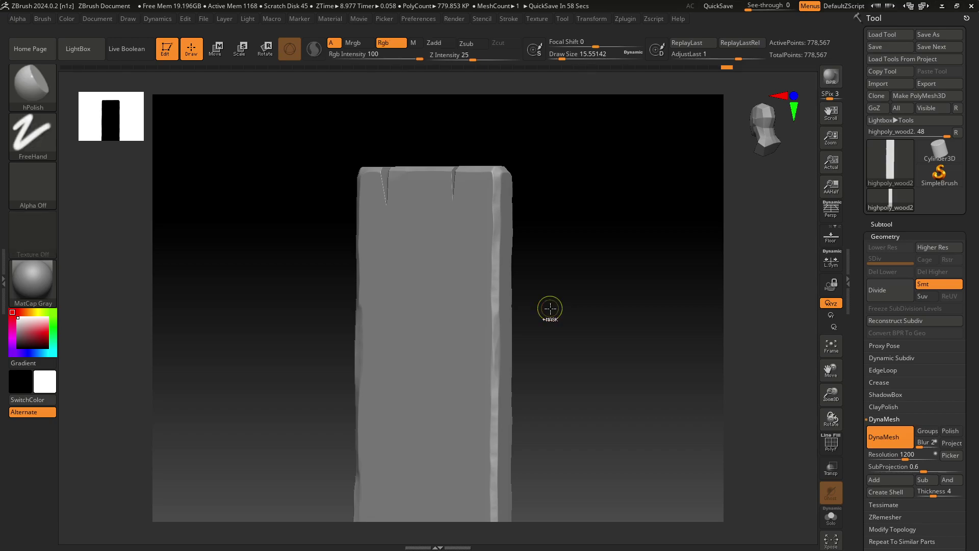
# Zoom in and cut a V notch into the plank's right edge.
pyautogui.moveTo(550, 308)
pyautogui.keyDown('ctrl'); pyautogui.mouseDown(button='right')
pyautogui.moveTo(563, 321)
pyautogui.moveTo(607, 179)
pyautogui.mouseUp(button='right'); pyautogui.keyUp('ctrl')
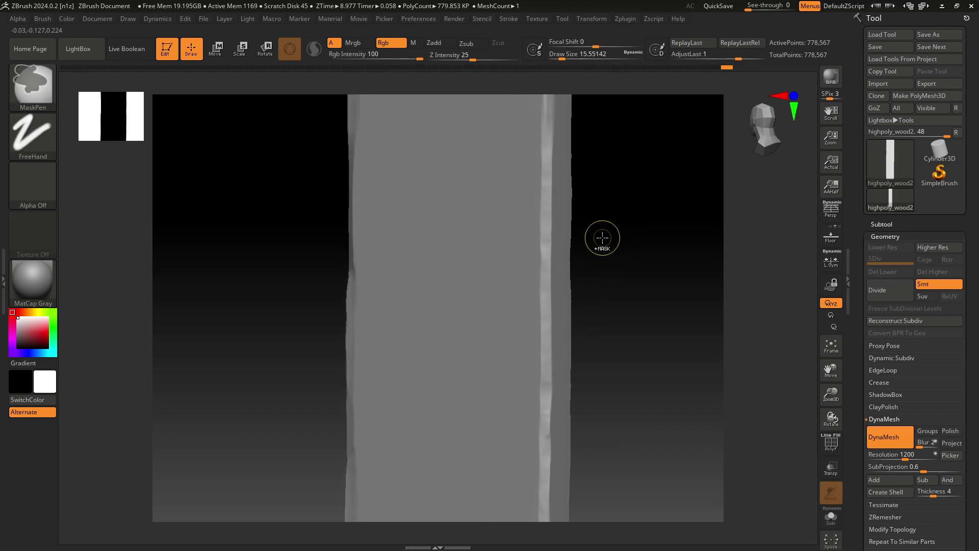
pyautogui.keyDown('ctrl'); pyautogui.keyDown('shift'); pyautogui.moveTo(602, 237); pyautogui.dragTo(561, 270); pyautogui.keyUp('shift'); pyautogui.keyUp('ctrl')
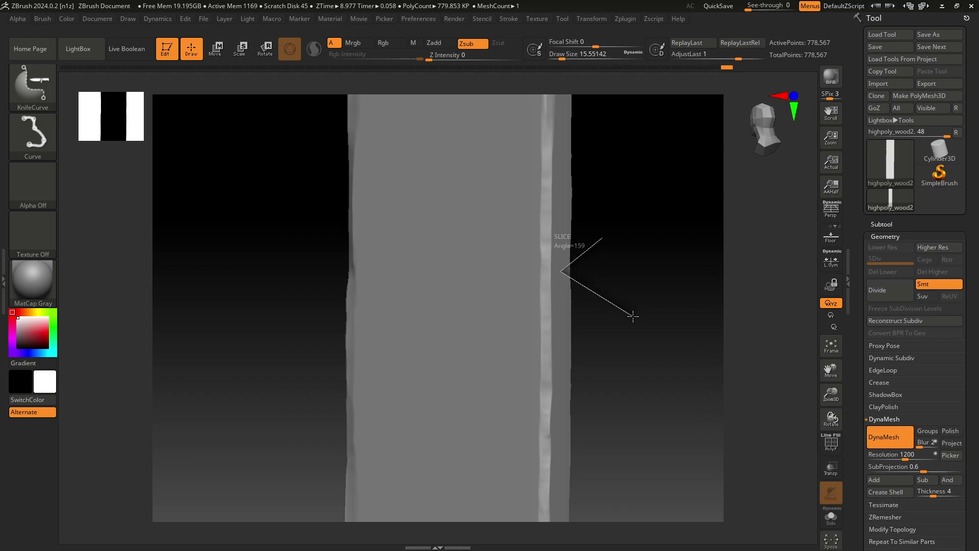
pyautogui.keyDown('ctrl'); pyautogui.keyDown('shift'); pyautogui.moveTo(561, 270); pyautogui.dragTo(633, 315); pyautogui.keyUp('shift'); pyautogui.keyUp('ctrl')
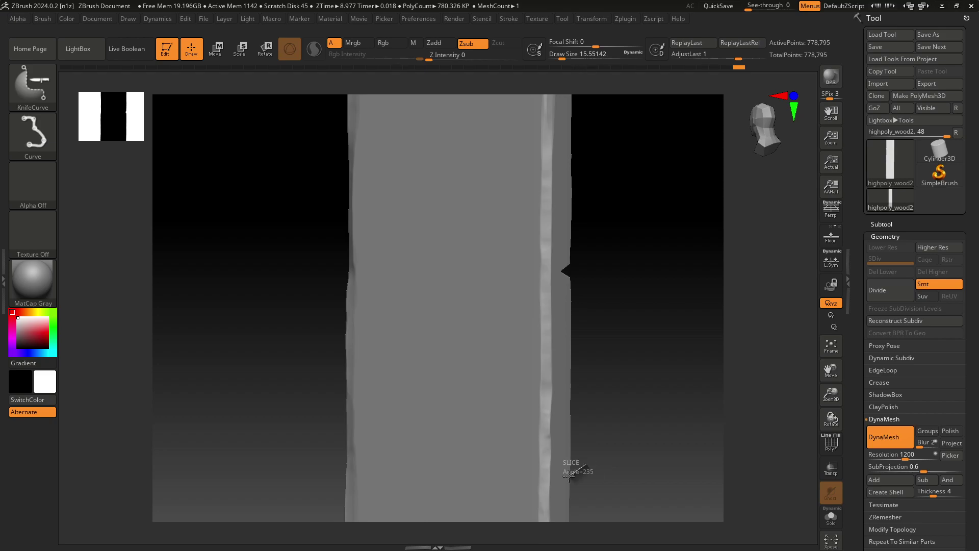
pyautogui.moveTo(572, 466)
pyautogui.keyDown('ctrl'); pyautogui.keyDown('shift'); pyautogui.mouseDown()
pyautogui.moveTo(555, 457)
pyautogui.moveTo(558, 466)
pyautogui.moveTo(634, 470)
pyautogui.mouseUp(); pyautogui.keyUp('shift'); pyautogui.keyUp('ctrl')
# Slice across the plank's bottom end, cutting away almost all of the mesh.
pyautogui.moveTo(619, 340)
pyautogui.mouseDown()
pyautogui.moveTo(569, 273)
pyautogui.moveTo(597, 221)
pyautogui.moveTo(586, 317)
pyautogui.moveTo(608, 326)
pyautogui.moveTo(586, 347)
pyautogui.mouseUp()
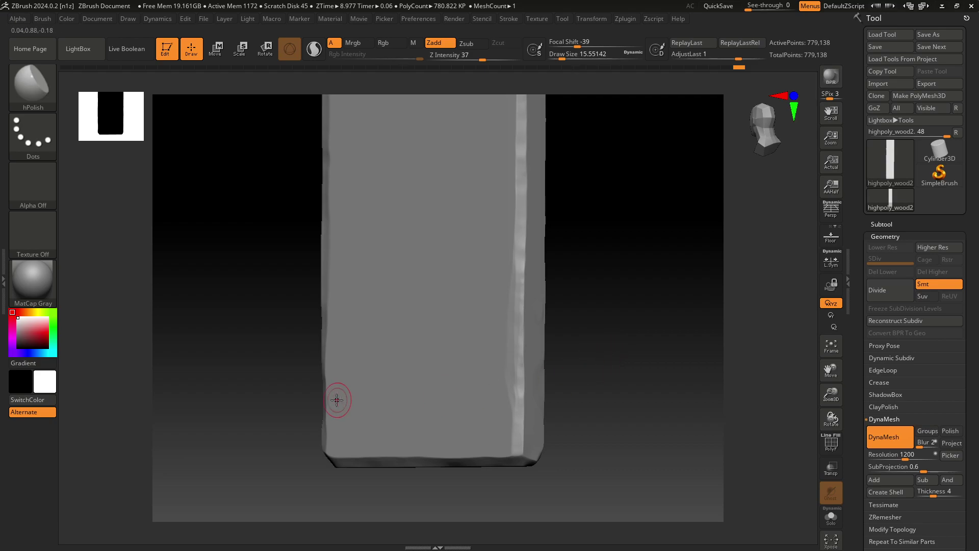
pyautogui.press('ctrl')
pyautogui.keyDown('ctrl'); pyautogui.keyDown('shift'); pyautogui.moveTo(563, 417); pyautogui.dragTo(530, 400); pyautogui.keyUp('shift'); pyautogui.keyUp('ctrl')
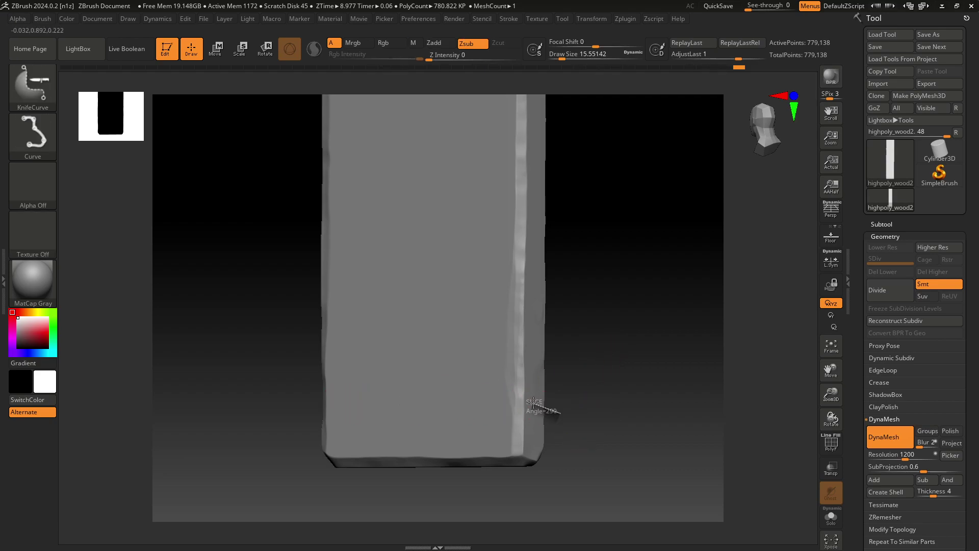
pyautogui.keyDown('ctrl'); pyautogui.keyDown('shift'); pyautogui.moveTo(534, 401); pyautogui.dragTo(539, 401); pyautogui.keyUp('shift'); pyautogui.keyUp('ctrl')
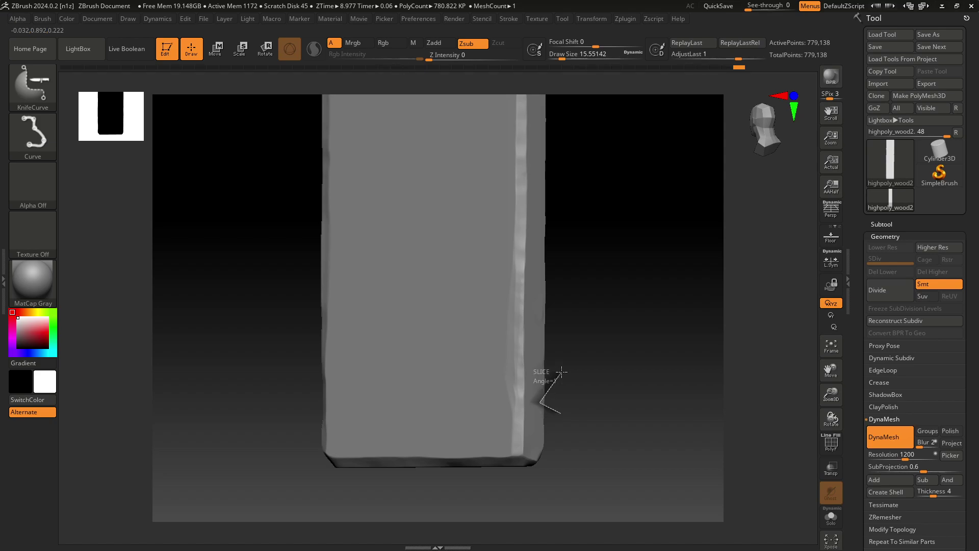
pyautogui.keyDown('ctrl'); pyautogui.keyDown('shift'); pyautogui.moveTo(539, 402); pyautogui.dragTo(555, 375); pyautogui.keyUp('shift'); pyautogui.keyUp('ctrl')
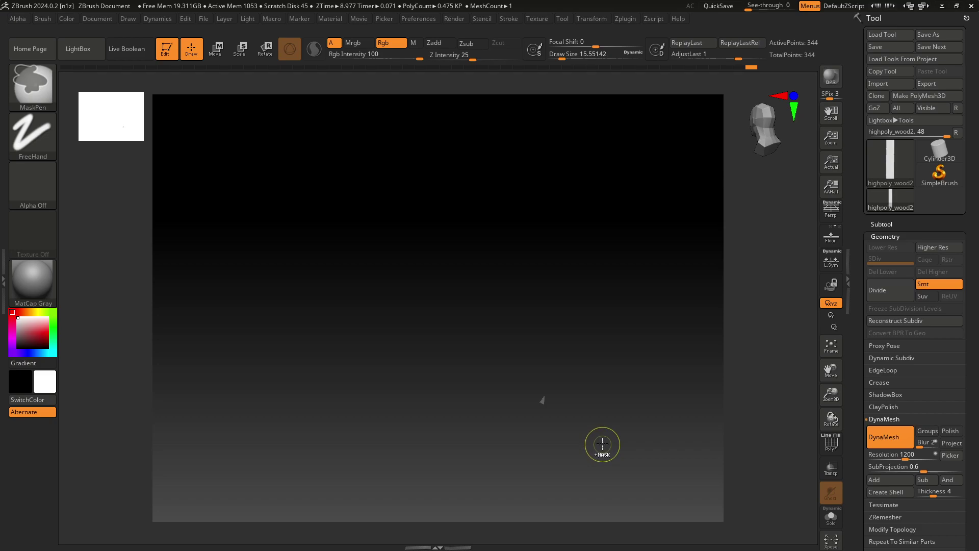
# Undo the cut to restore the plank and slice a V notch into its top.
pyautogui.hotkey('ctrl', 'z')
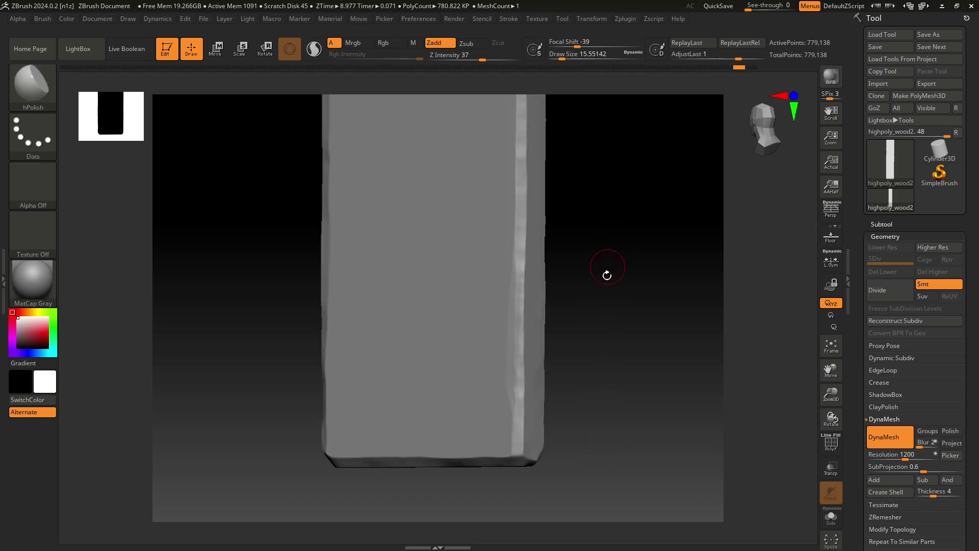
pyautogui.moveTo(622, 218)
pyautogui.mouseDown()
pyautogui.moveTo(564, 182)
pyautogui.moveTo(497, 363)
pyautogui.mouseUp()
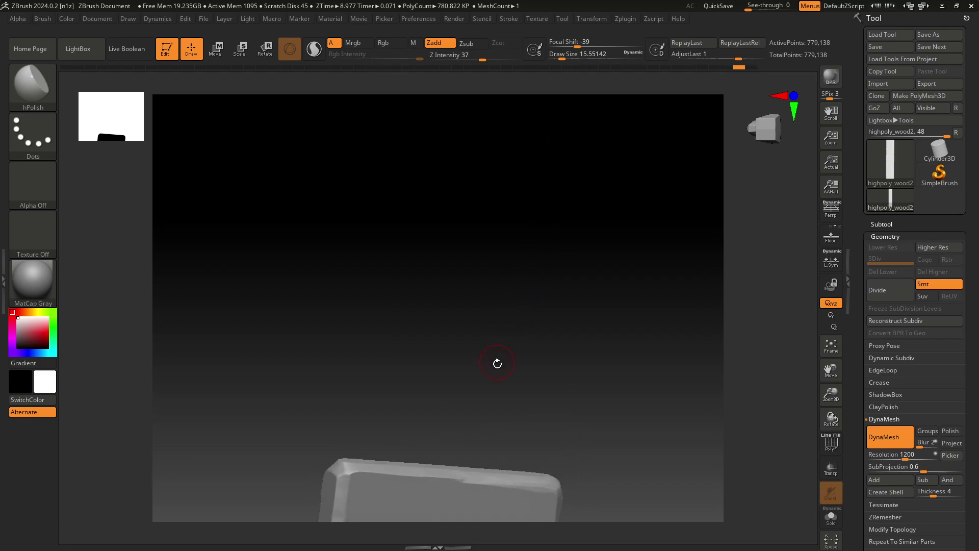
pyautogui.moveTo(574, 394)
pyautogui.mouseDown()
pyautogui.moveTo(605, 228)
pyautogui.moveTo(583, 223)
pyautogui.moveTo(581, 243)
pyautogui.mouseUp()
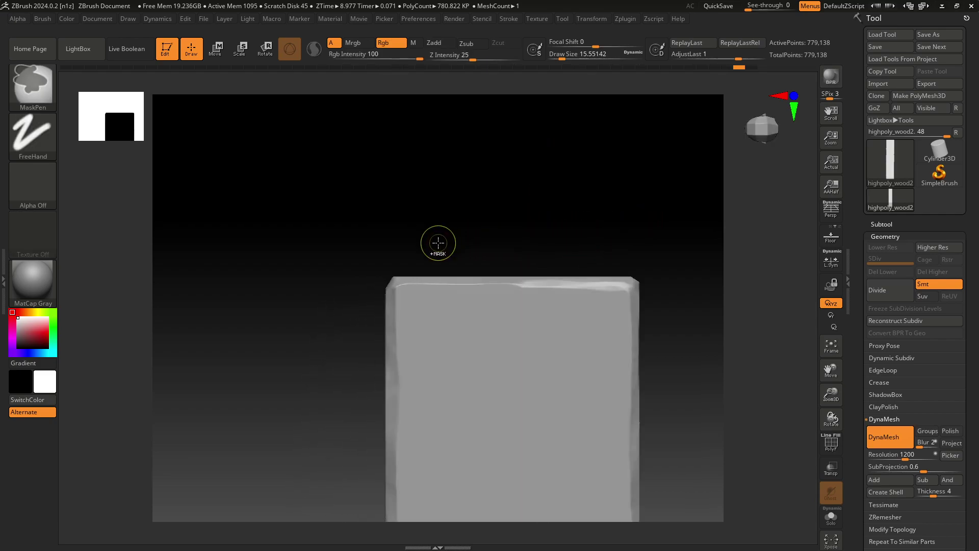
pyautogui.moveTo(437, 241); pyautogui.dragTo(450, 277)
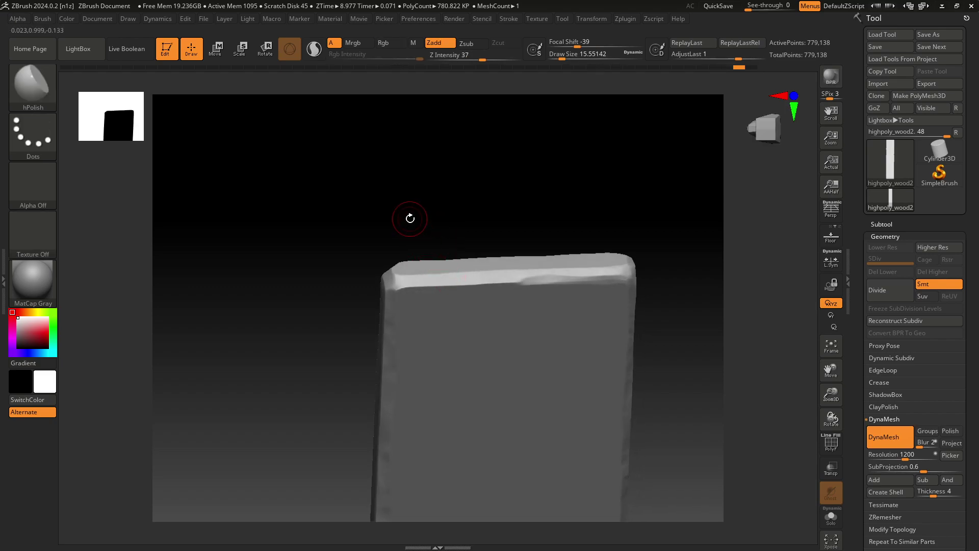
pyautogui.keyDown('ctrl'); pyautogui.keyDown('shift'); pyautogui.moveTo(415, 214); pyautogui.dragTo(439, 275); pyautogui.keyUp('shift'); pyautogui.keyUp('ctrl')
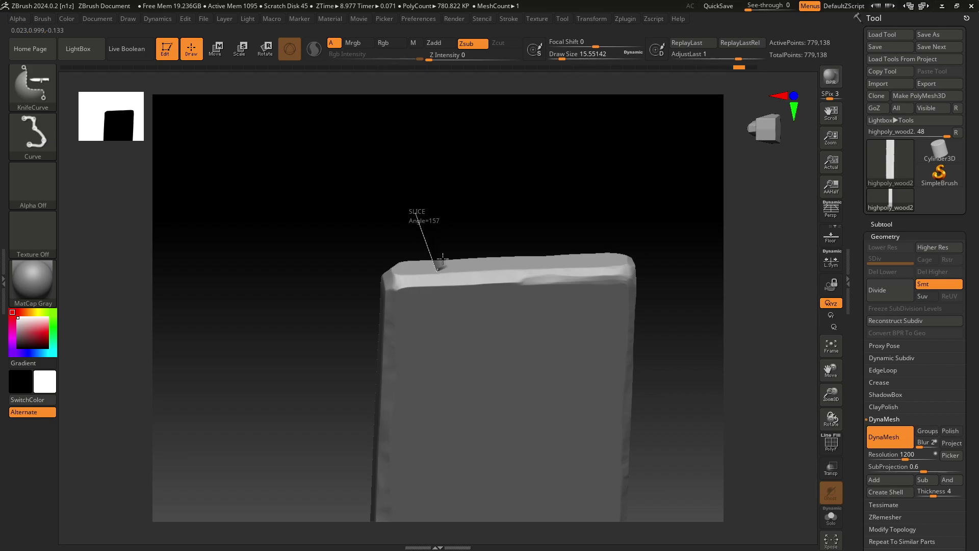
pyautogui.keyDown('ctrl'); pyautogui.keyDown('shift'); pyautogui.moveTo(449, 229); pyautogui.dragTo(449, 231); pyautogui.keyUp('shift'); pyautogui.keyUp('ctrl')
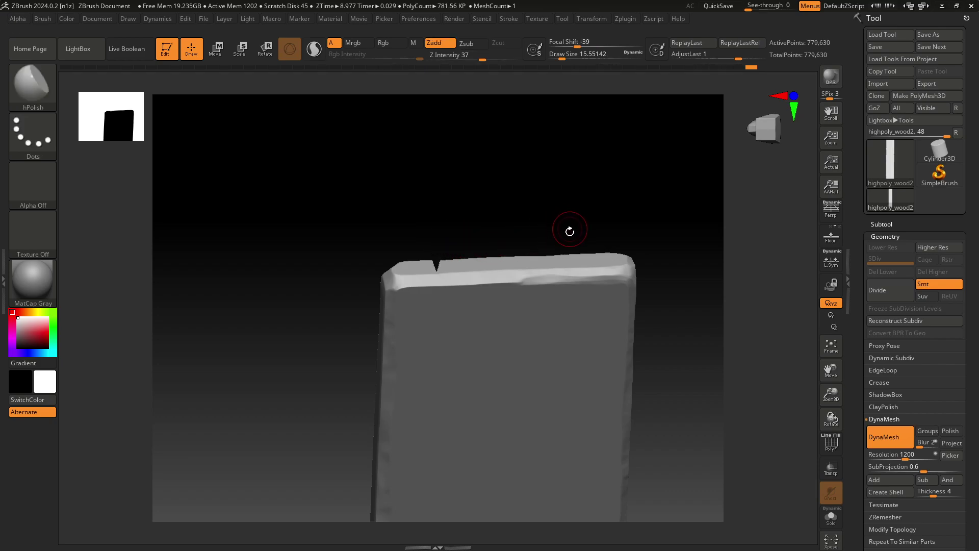
# Undo a stray slice and cut another notch down into the plank's top.
pyautogui.moveTo(547, 194); pyautogui.dragTo(542, 151)
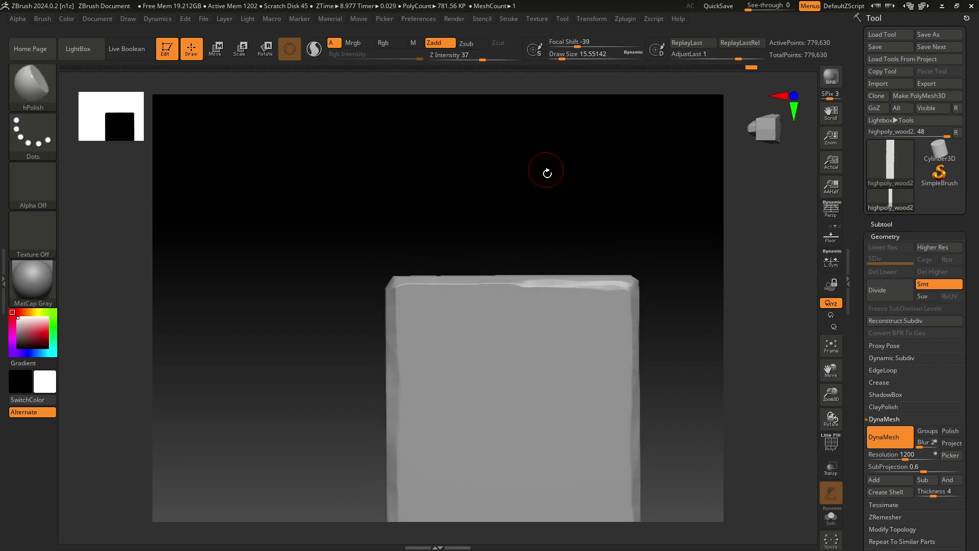
pyautogui.moveTo(552, 225)
pyautogui.keyDown('ctrl'); pyautogui.keyDown('shift'); pyautogui.mouseDown()
pyautogui.moveTo(547, 318)
pyautogui.moveTo(538, 219)
pyautogui.mouseUp(); pyautogui.keyUp('shift'); pyautogui.keyUp('ctrl')
pyautogui.hotkey('ctrl', 'z')
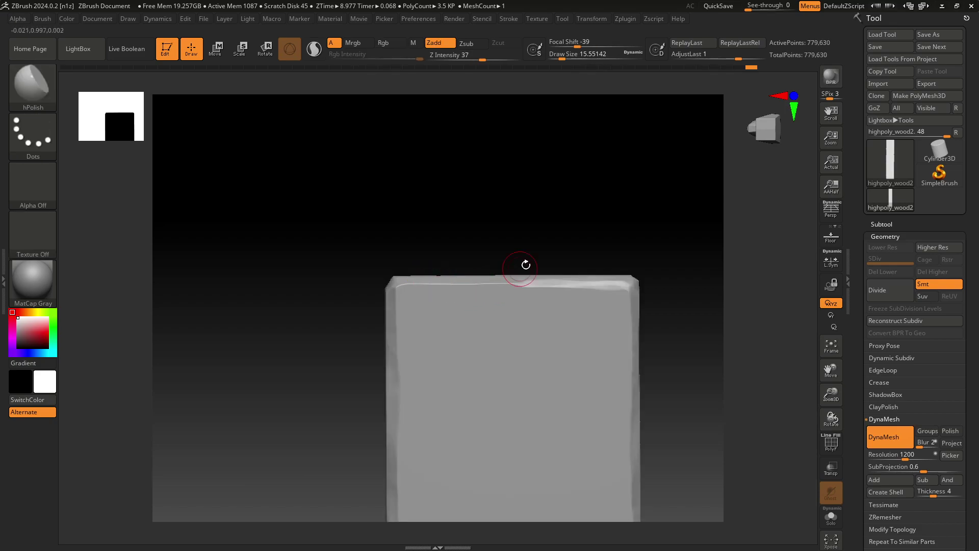
pyautogui.moveTo(552, 237)
pyautogui.keyDown('ctrl'); pyautogui.keyDown('shift'); pyautogui.mouseDown()
pyautogui.moveTo(560, 327)
pyautogui.moveTo(565, 242)
pyautogui.mouseUp(); pyautogui.keyUp('shift'); pyautogui.keyUp('ctrl')
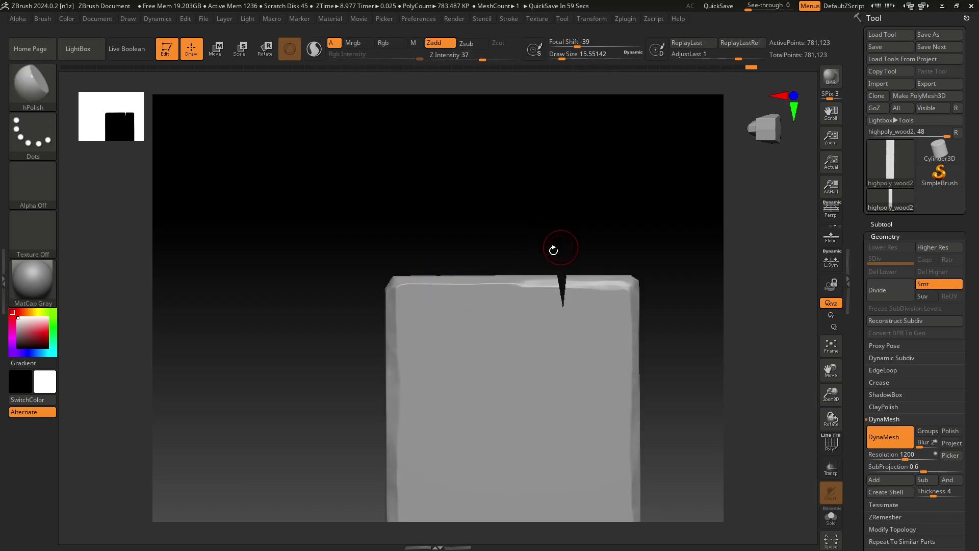
pyautogui.moveTo(417, 223)
pyautogui.mouseDown()
pyautogui.moveTo(422, 386)
pyautogui.moveTo(401, 349)
pyautogui.moveTo(393, 408)
pyautogui.moveTo(415, 408)
pyautogui.moveTo(380, 385)
pyautogui.moveTo(231, 448)
pyautogui.moveTo(290, 354)
pyautogui.mouseUp()
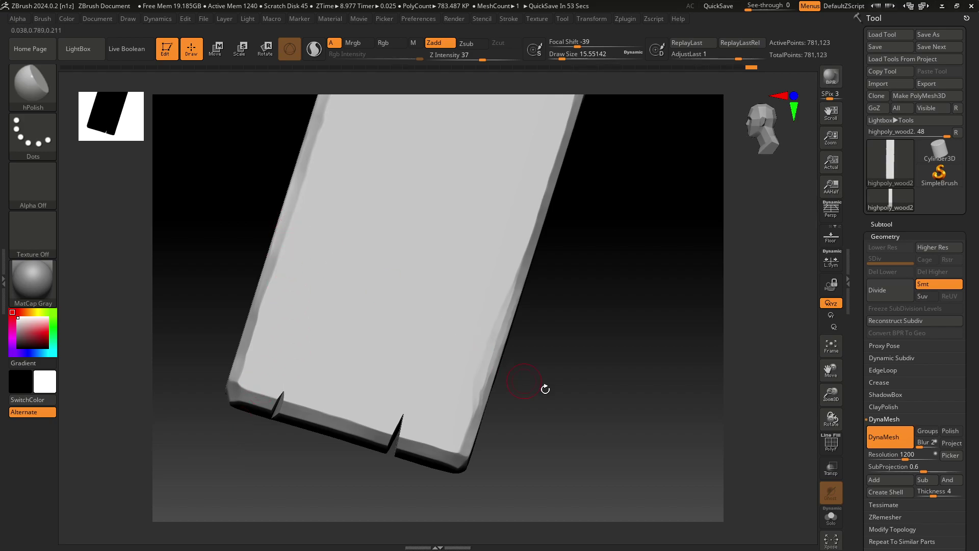
pyautogui.moveTo(542, 389)
pyautogui.mouseDown()
pyautogui.moveTo(542, 415)
pyautogui.moveTo(532, 307)
pyautogui.moveTo(549, 245)
pyautogui.moveTo(579, 245)
pyautogui.moveTo(545, 425)
pyautogui.moveTo(542, 402)
pyautogui.mouseUp()
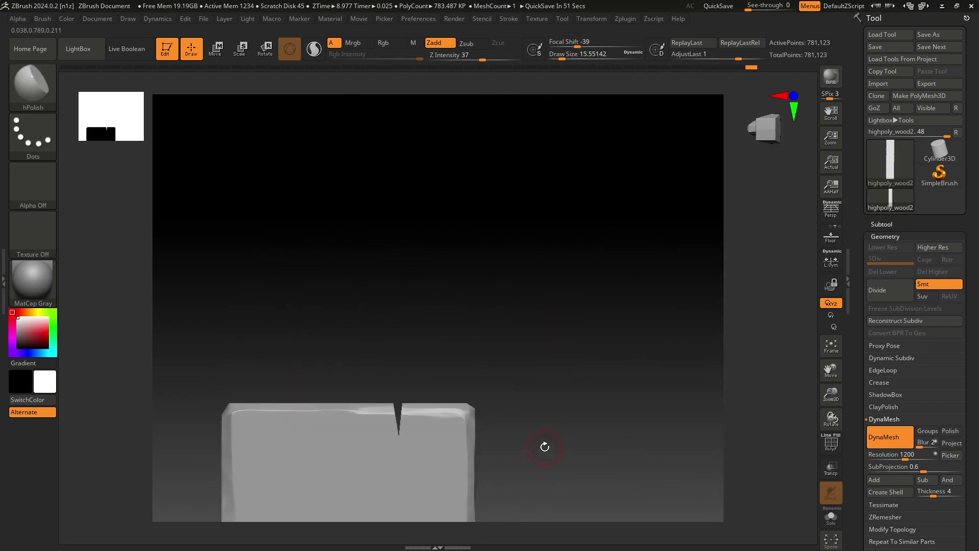
pyautogui.moveTo(542, 448)
pyautogui.mouseDown()
pyautogui.moveTo(546, 319)
pyautogui.moveTo(567, 293)
pyautogui.moveTo(551, 343)
pyautogui.mouseUp()
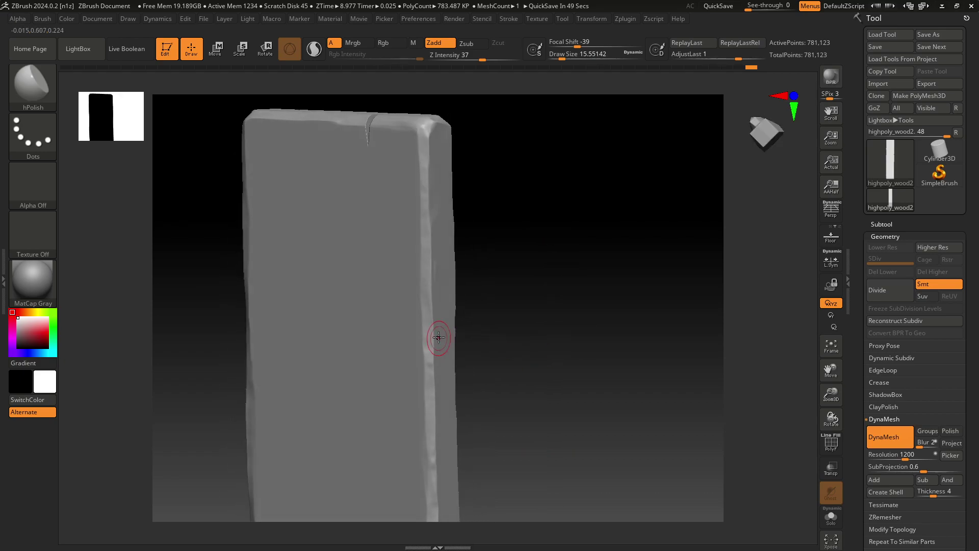
# Chip two nicks into the plank's right edge from front and bottom views.
pyautogui.press('ctrl')
pyautogui.moveTo(482, 307)
pyautogui.keyDown('ctrl'); pyautogui.keyDown('shift'); pyautogui.mouseDown()
pyautogui.moveTo(448, 324)
pyautogui.moveTo(479, 326)
pyautogui.mouseUp(); pyautogui.keyUp('shift'); pyautogui.keyUp('ctrl')
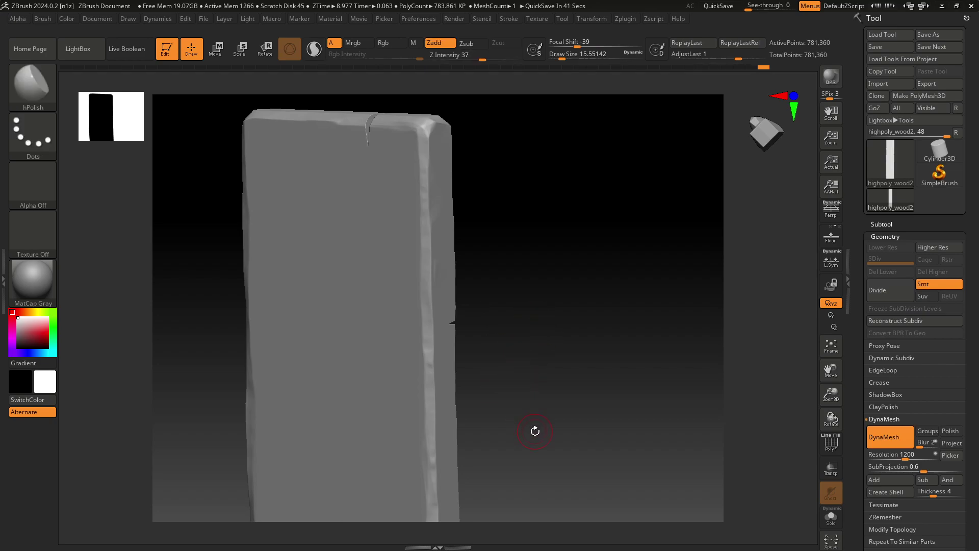
pyautogui.moveTo(532, 428)
pyautogui.mouseDown()
pyautogui.moveTo(605, 227)
pyautogui.moveTo(590, 275)
pyautogui.mouseUp()
pyautogui.press('ctrl')
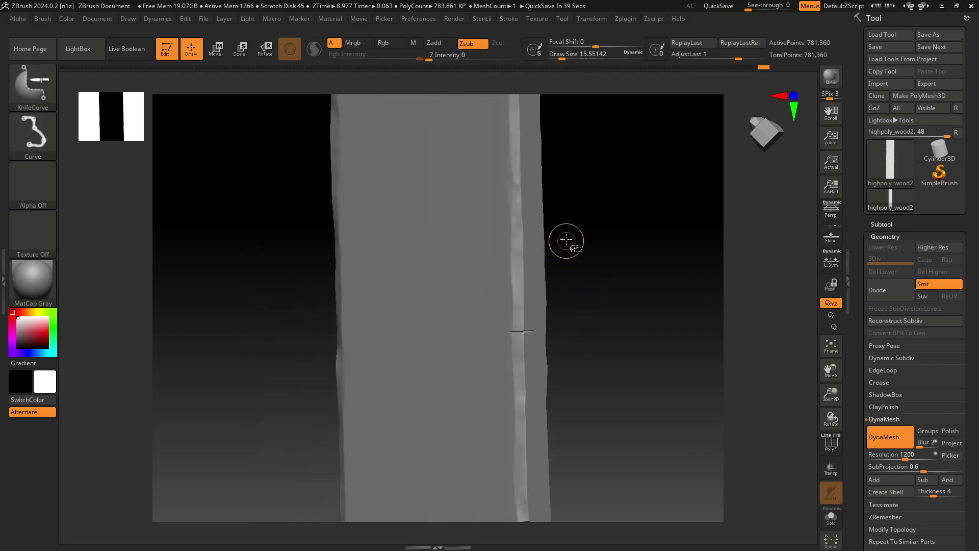
pyautogui.moveTo(565, 238)
pyautogui.keyDown('ctrl'); pyautogui.keyDown('shift'); pyautogui.mouseDown()
pyautogui.moveTo(538, 255)
pyautogui.moveTo(589, 276)
pyautogui.mouseUp(); pyautogui.keyUp('shift'); pyautogui.keyUp('ctrl')
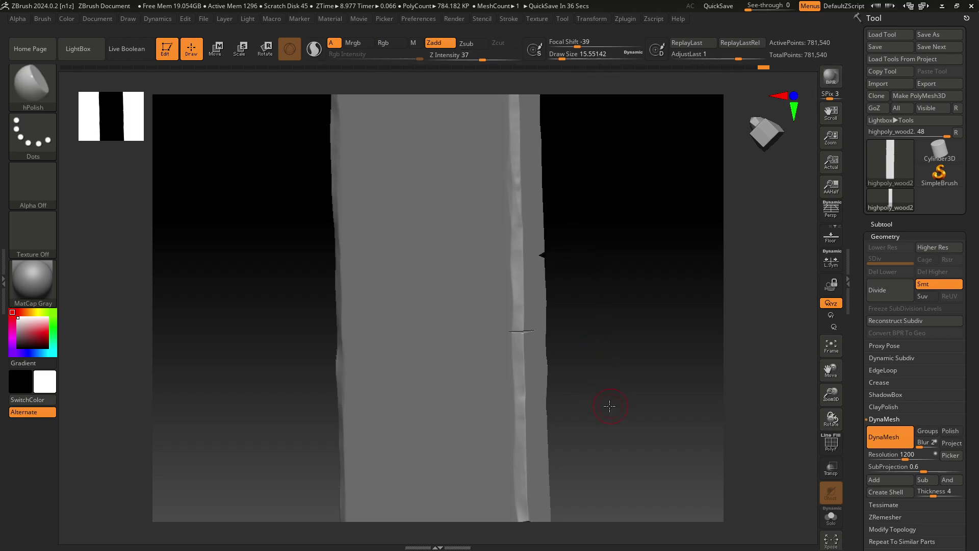
pyautogui.moveTo(609, 405); pyautogui.dragTo(616, 221)
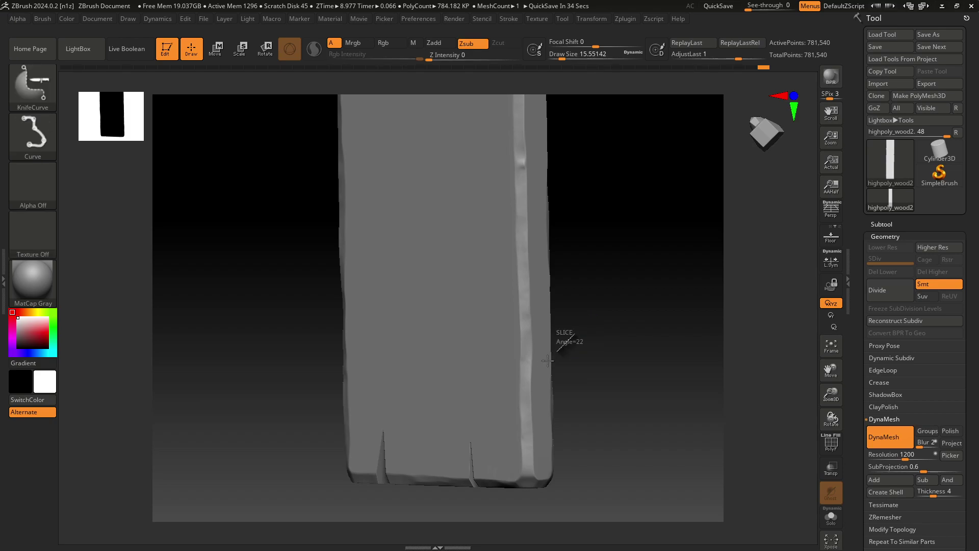
pyautogui.moveTo(575, 334)
pyautogui.keyDown('ctrl'); pyautogui.keyDown('shift'); pyautogui.mouseDown()
pyautogui.moveTo(540, 343)
pyautogui.moveTo(668, 374)
pyautogui.mouseUp(); pyautogui.keyUp('shift'); pyautogui.keyUp('ctrl')
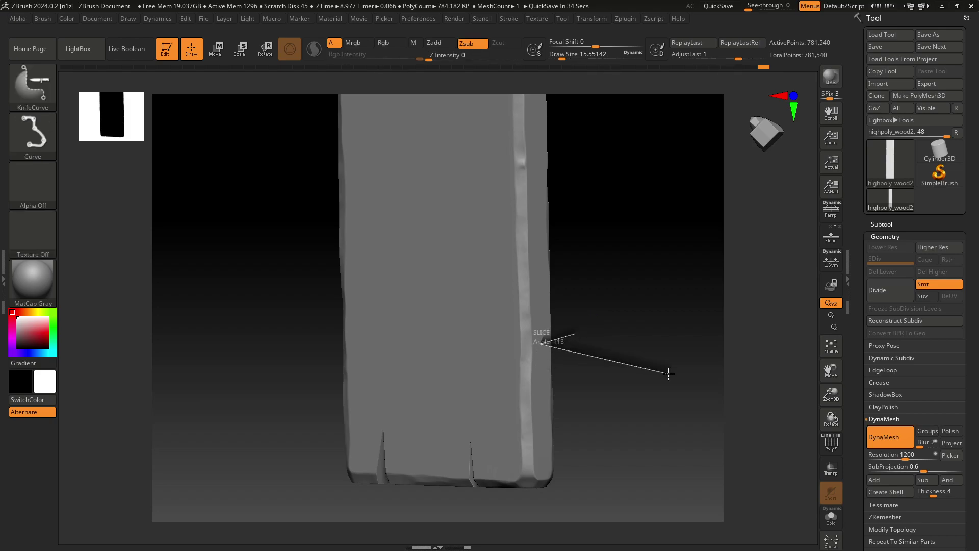
pyautogui.moveTo(559, 446)
pyautogui.keyDown('ctrl'); pyautogui.keyDown('shift'); pyautogui.mouseDown()
pyautogui.moveTo(585, 444)
pyautogui.moveTo(489, 419)
pyautogui.moveTo(476, 402)
pyautogui.moveTo(515, 376)
pyautogui.moveTo(532, 382)
pyautogui.moveTo(491, 362)
pyautogui.moveTo(533, 393)
pyautogui.mouseUp(); pyautogui.keyUp('shift'); pyautogui.keyUp('ctrl')
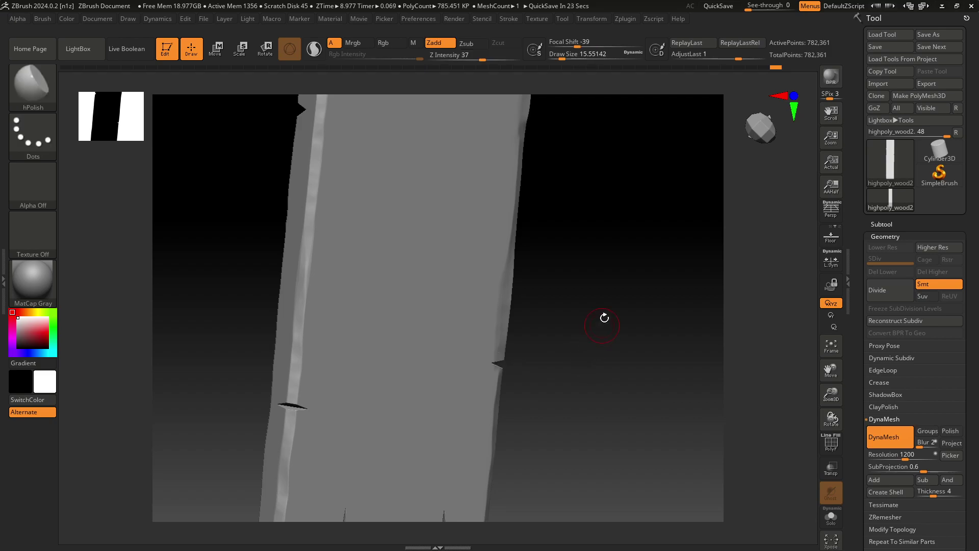
# Slice further notches along the plank's other edges, ending in front view.
pyautogui.moveTo(594, 241); pyautogui.dragTo(529, 426)
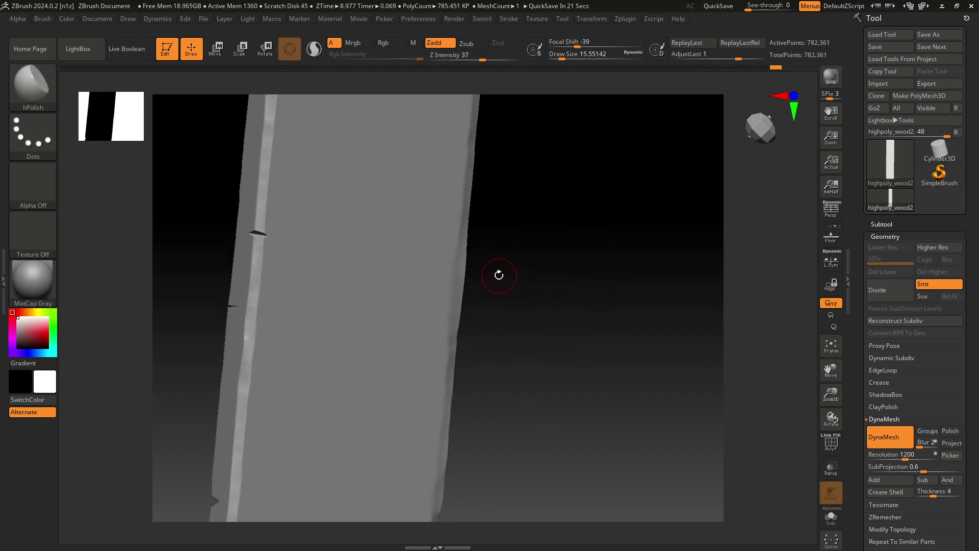
pyautogui.moveTo(485, 256)
pyautogui.keyDown('ctrl'); pyautogui.keyDown('shift'); pyautogui.mouseDown()
pyautogui.moveTo(455, 251)
pyautogui.moveTo(492, 271)
pyautogui.mouseUp(); pyautogui.keyUp('shift'); pyautogui.keyUp('ctrl')
pyautogui.moveTo(557, 234); pyautogui.dragTo(564, 373)
pyautogui.moveTo(539, 265)
pyautogui.keyDown('ctrl'); pyautogui.keyDown('shift'); pyautogui.mouseDown()
pyautogui.moveTo(500, 266)
pyautogui.moveTo(519, 282)
pyautogui.moveTo(612, 284)
pyautogui.moveTo(546, 276)
pyautogui.moveTo(529, 230)
pyautogui.moveTo(495, 229)
pyautogui.moveTo(527, 238)
pyautogui.mouseUp(); pyautogui.keyUp('shift'); pyautogui.keyUp('ctrl')
pyautogui.moveTo(559, 384)
pyautogui.mouseDown()
pyautogui.moveTo(570, 369)
pyautogui.moveTo(644, 343)
pyautogui.moveTo(540, 251)
pyautogui.mouseUp()
pyautogui.keyDown('ctrl'); pyautogui.keyDown('shift'); pyautogui.moveTo(517, 214); pyautogui.dragTo(561, 232); pyautogui.keyUp('shift'); pyautogui.keyUp('ctrl')
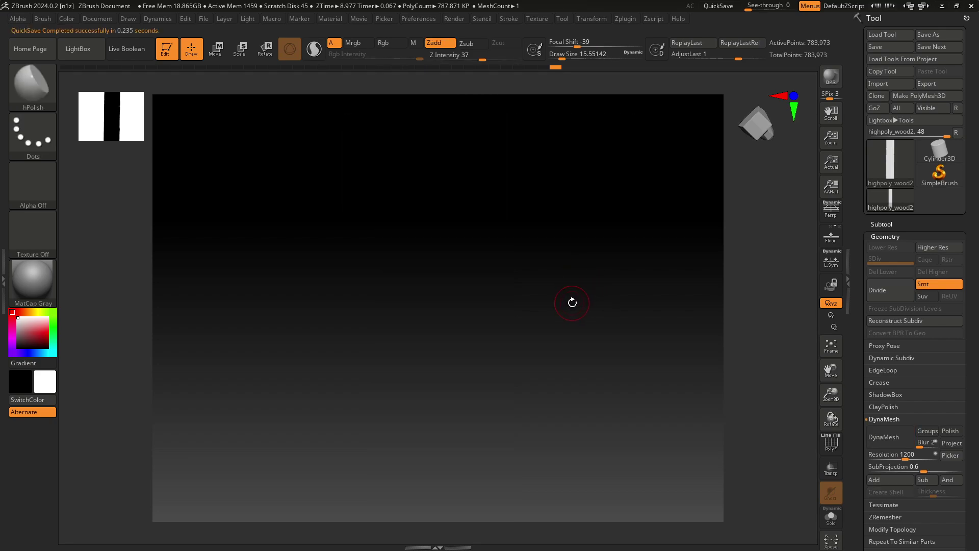
pyautogui.moveTo(539, 319)
pyautogui.mouseDown()
pyautogui.moveTo(653, 326)
pyautogui.moveTo(558, 332)
pyautogui.moveTo(523, 308)
pyautogui.moveTo(464, 319)
pyautogui.moveTo(644, 312)
pyautogui.moveTo(577, 306)
pyautogui.moveTo(573, 321)
pyautogui.moveTo(573, 310)
pyautogui.mouseUp()
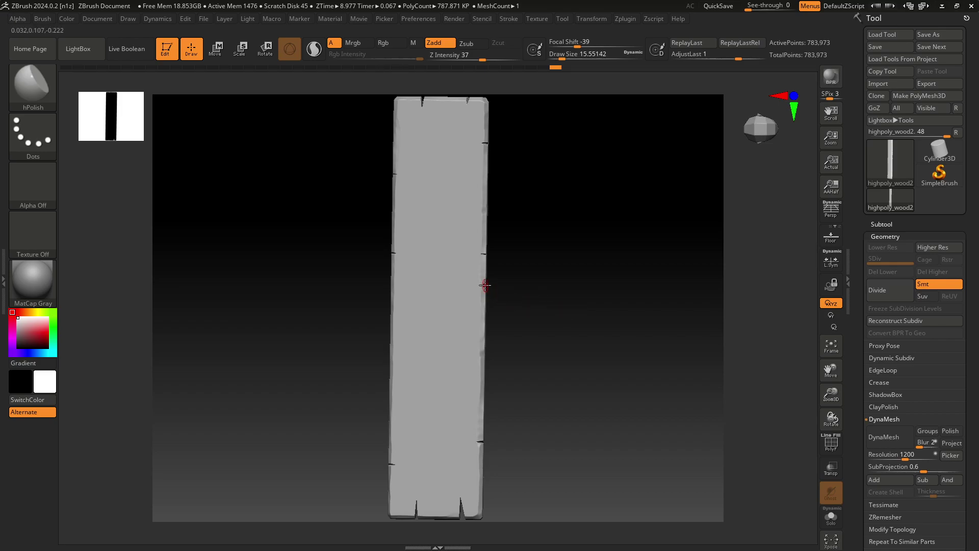
# Import Alpha_20_Smooth.psd from the 20_WoodAlphas Alphas folder as the current alpha.
pyautogui.moveTo(567, 264); pyautogui.dragTo(568, 256)
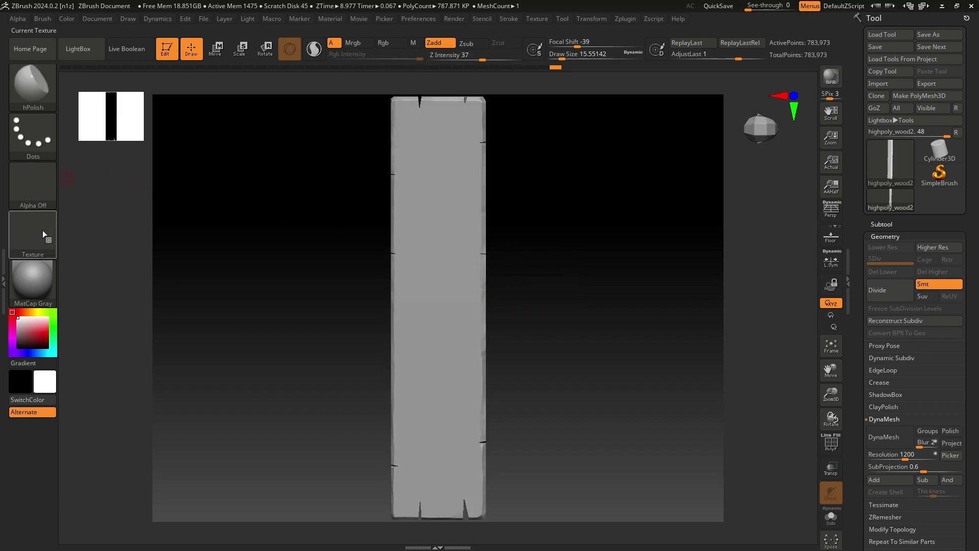
pyautogui.press('ctrl')
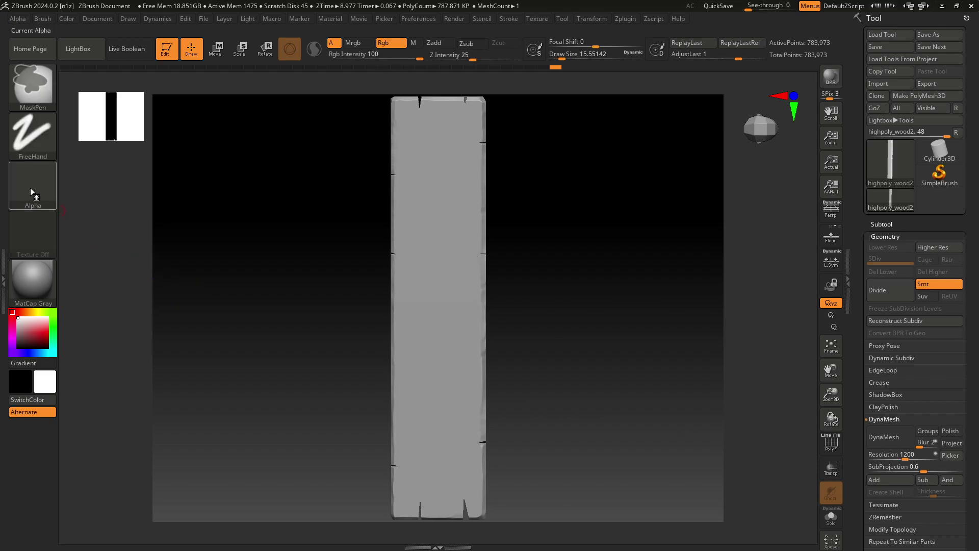
pyautogui.keyDown('ctrl'); pyautogui.click(26, 186); pyautogui.keyUp('ctrl')
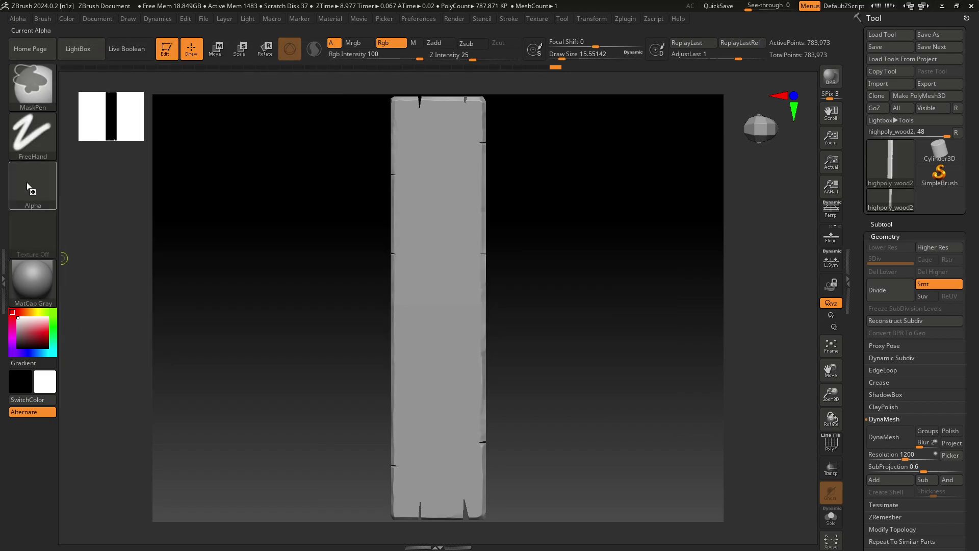
pyautogui.click(27, 182)
pyautogui.click(86, 386)
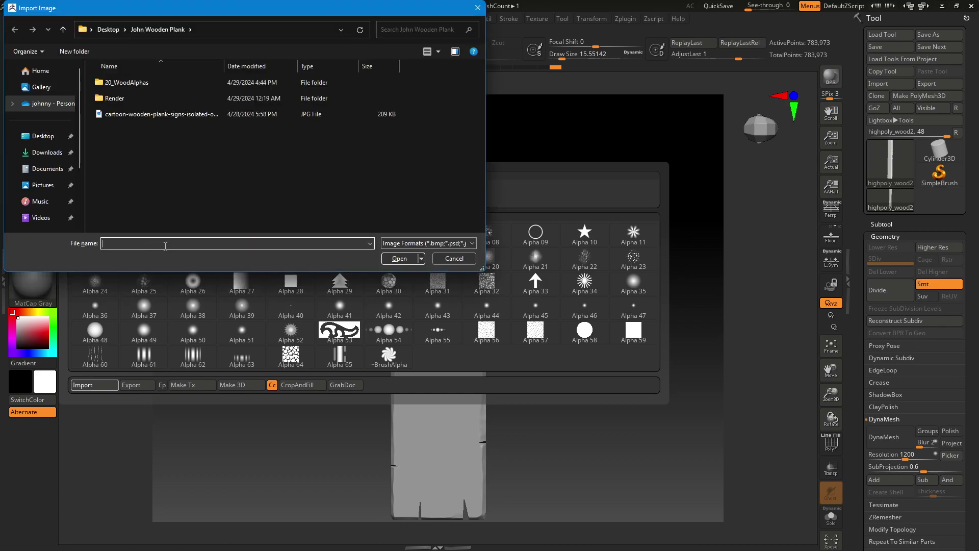
pyautogui.doubleClick(138, 85)
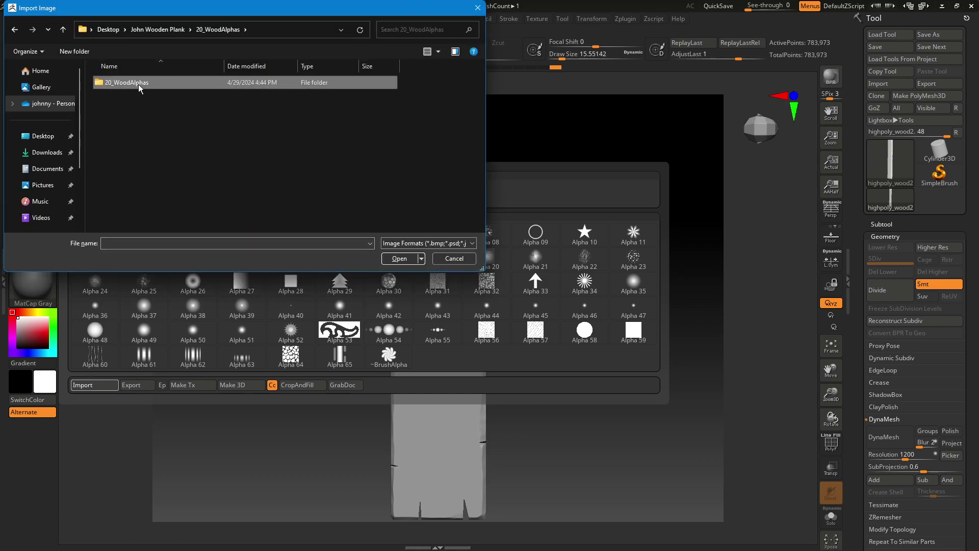
pyautogui.doubleClick(138, 84)
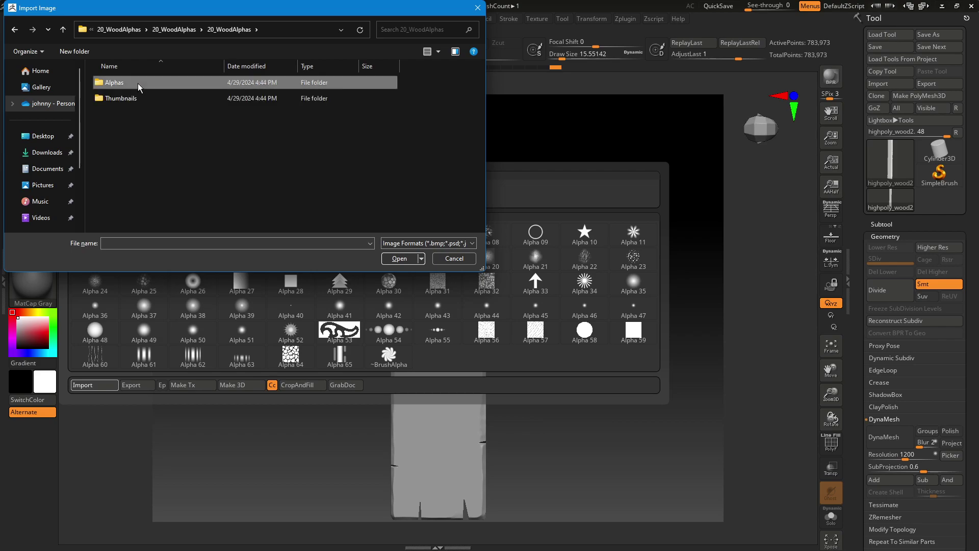
pyautogui.doubleClick(139, 85)
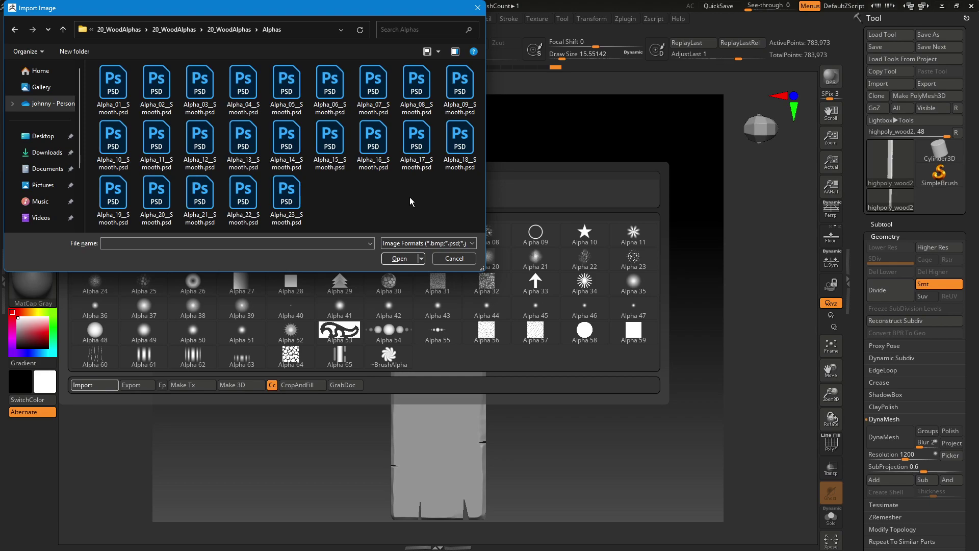
pyautogui.click(157, 203)
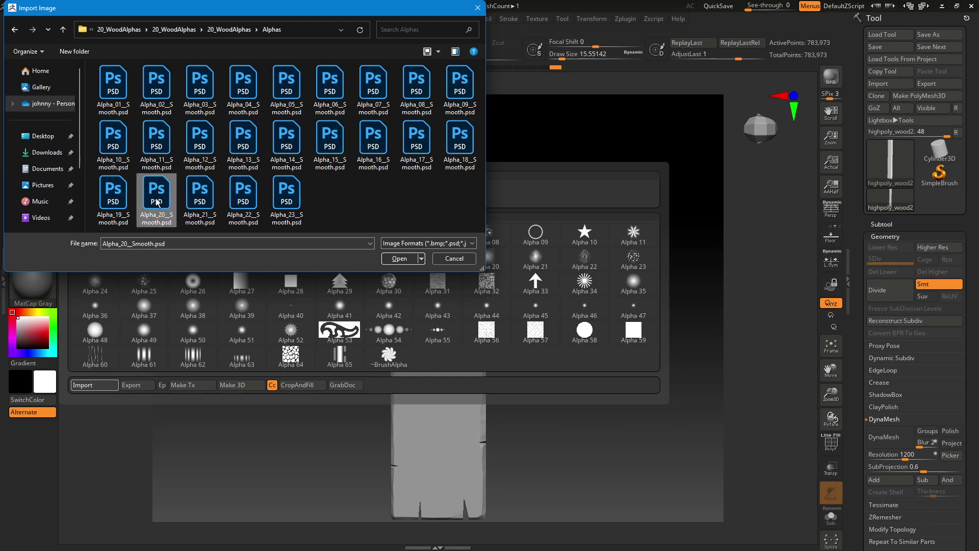
pyautogui.click(388, 355)
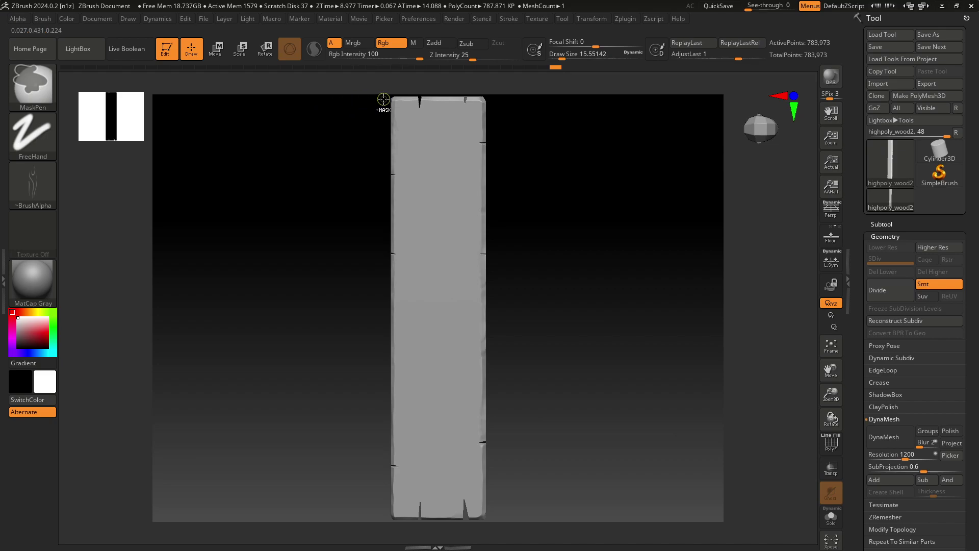
# Drag a MaskRect over the plank's full length to stamp the Alpha_20_Smooth grain mask.
pyautogui.keyDown('ctrl'); pyautogui.moveTo(386, 97); pyautogui.dragTo(500, 498); pyautogui.keyUp('ctrl')
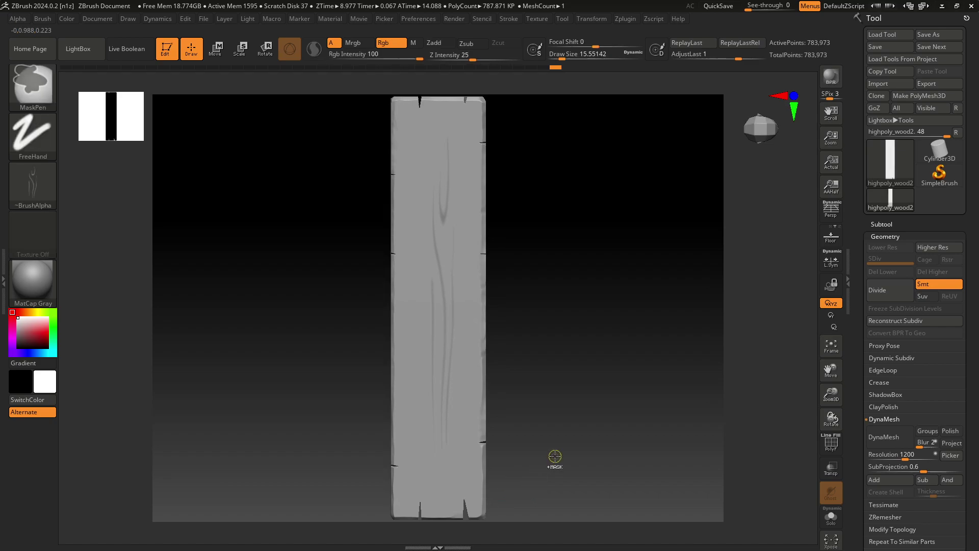
pyautogui.keyDown('ctrl'); pyautogui.moveTo(326, 98); pyautogui.dragTo(563, 524); pyautogui.keyUp('ctrl')
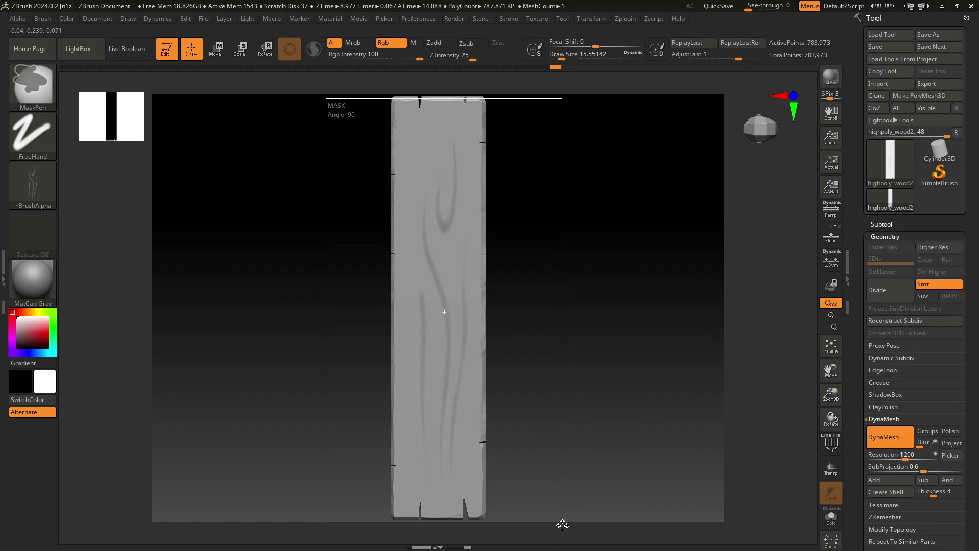
pyautogui.moveTo(563, 525)
pyautogui.keyDown('ctrl'); pyautogui.mouseDown()
pyautogui.moveTo(548, 468)
pyautogui.moveTo(566, 545)
pyautogui.mouseUp(); pyautogui.keyUp('ctrl')
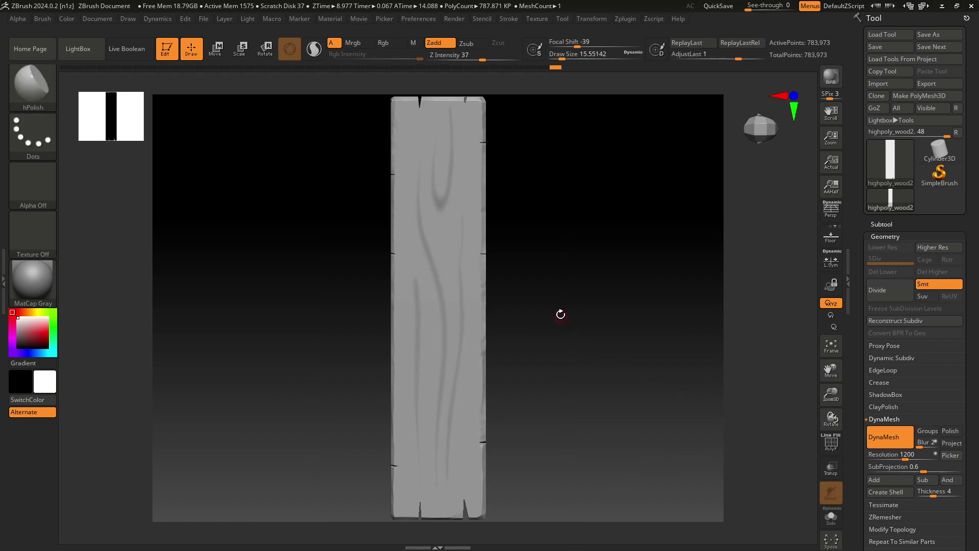
# Invert the plank's mask, set Inflate to -38 to press in the grain, then clear the mask.
pyautogui.keyDown('ctrl'); pyautogui.click(561, 316); pyautogui.keyUp('ctrl')
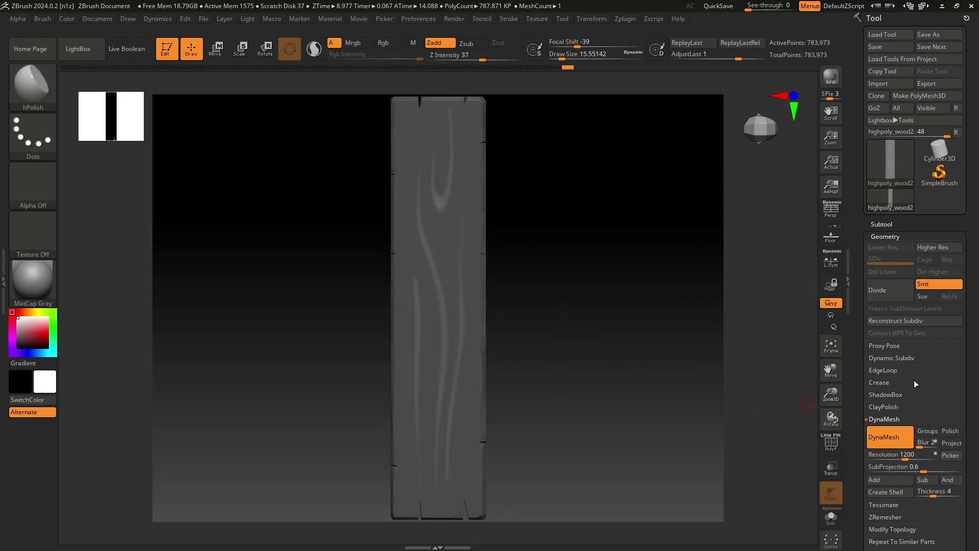
pyautogui.scroll(-1, 914, 380)
pyautogui.scroll(-2, 913, 382)
pyautogui.scroll(-2, 914, 383)
pyautogui.scroll(-1, 915, 386)
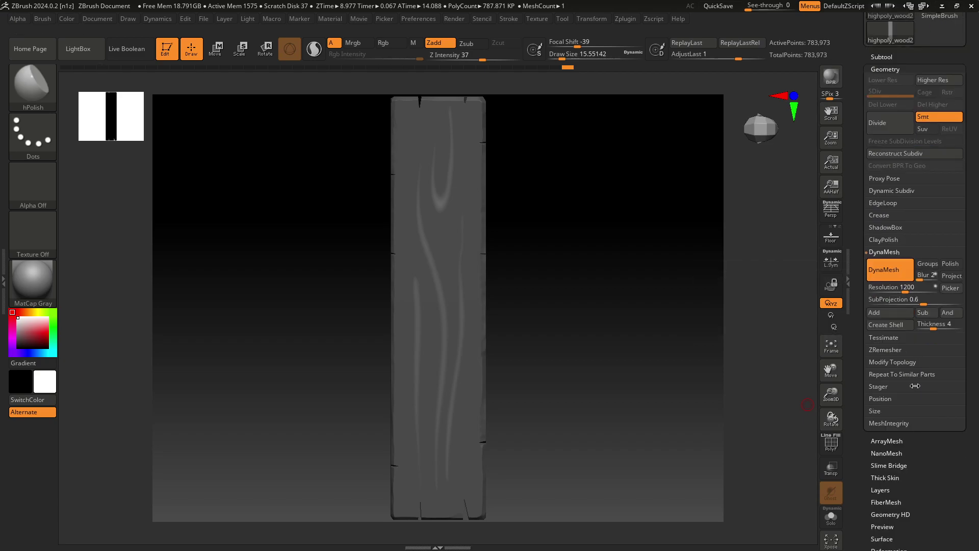
pyautogui.scroll(-1, 921, 408)
pyautogui.scroll(-1, 920, 408)
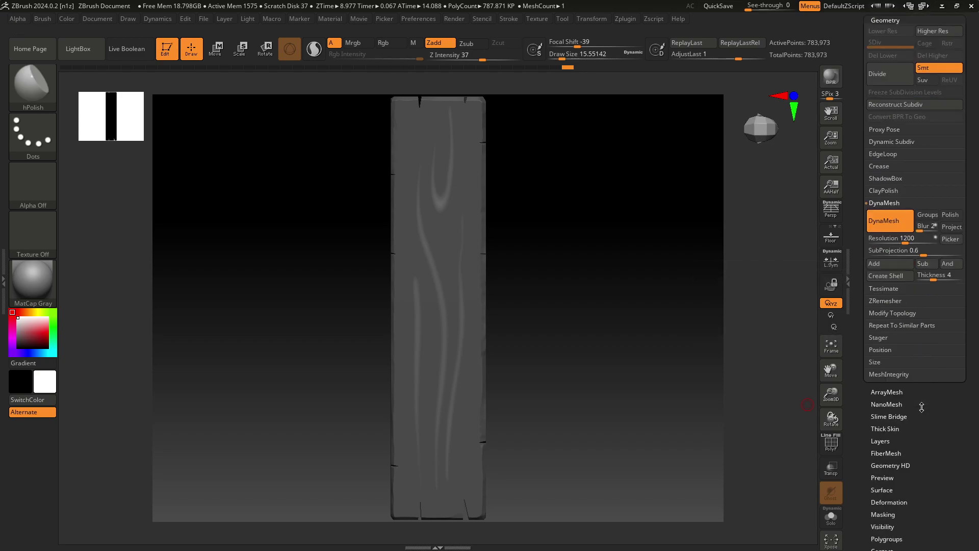
pyautogui.scroll(-2, 921, 408)
pyautogui.scroll(-1, 921, 409)
pyautogui.scroll(-1, 921, 409)
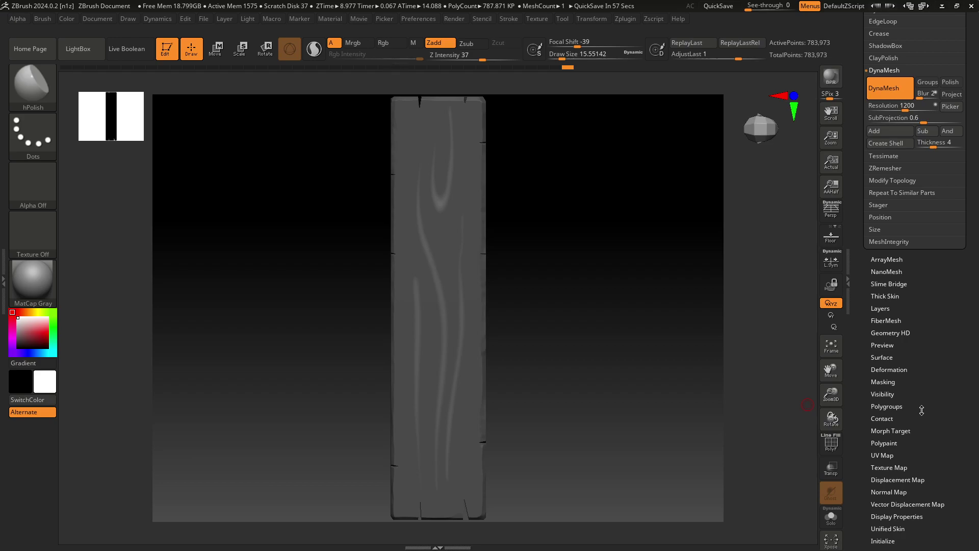
pyautogui.click(890, 370)
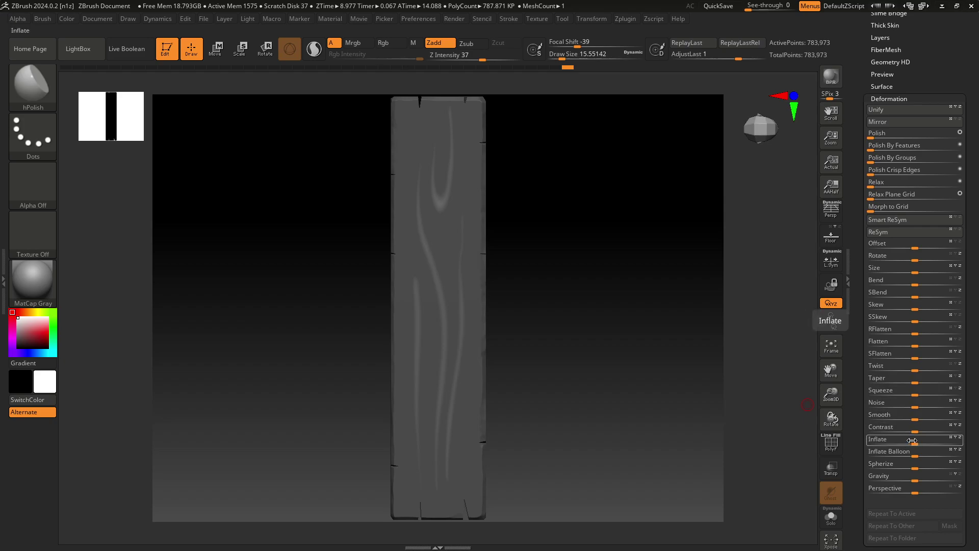
pyautogui.moveTo(910, 440); pyautogui.dragTo(897, 441)
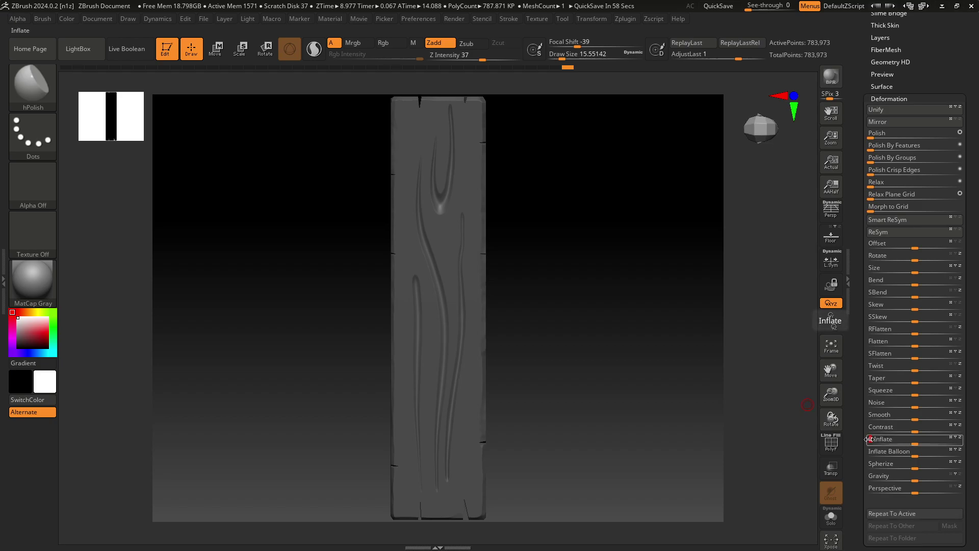
pyautogui.hotkey('ctrl', 'z')
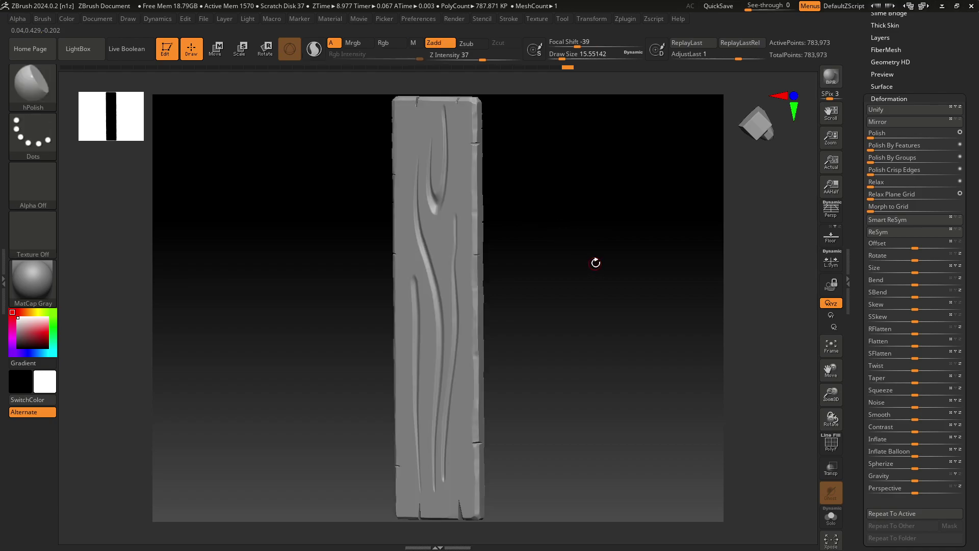
pyautogui.moveTo(528, 223)
pyautogui.keyDown('alt'); pyautogui.mouseDown()
pyautogui.moveTo(557, 251)
pyautogui.moveTo(543, 235)
pyautogui.mouseUp(); pyautogui.keyUp('alt')
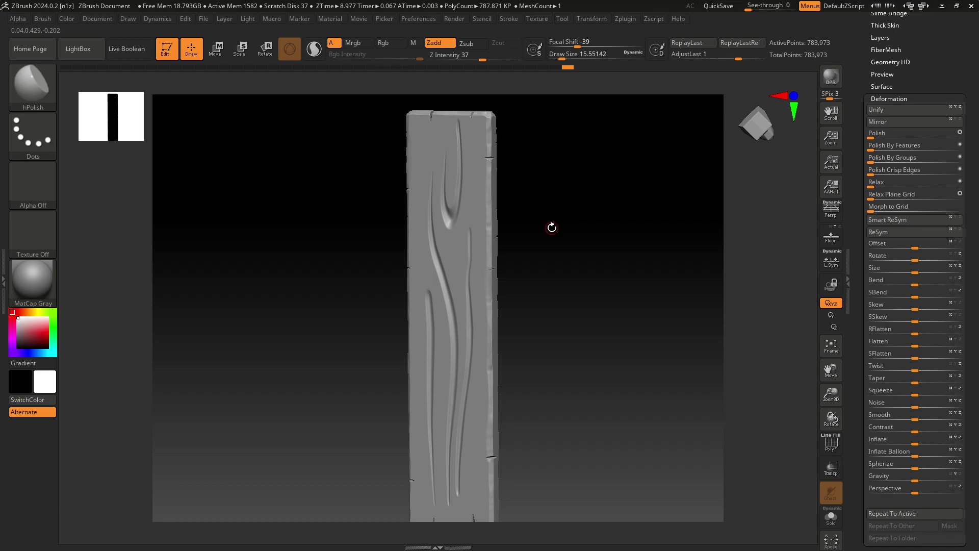
pyautogui.keyDown('ctrl'); pyautogui.moveTo(542, 225); pyautogui.dragTo(673, 322, button='right'); pyautogui.keyUp('ctrl')
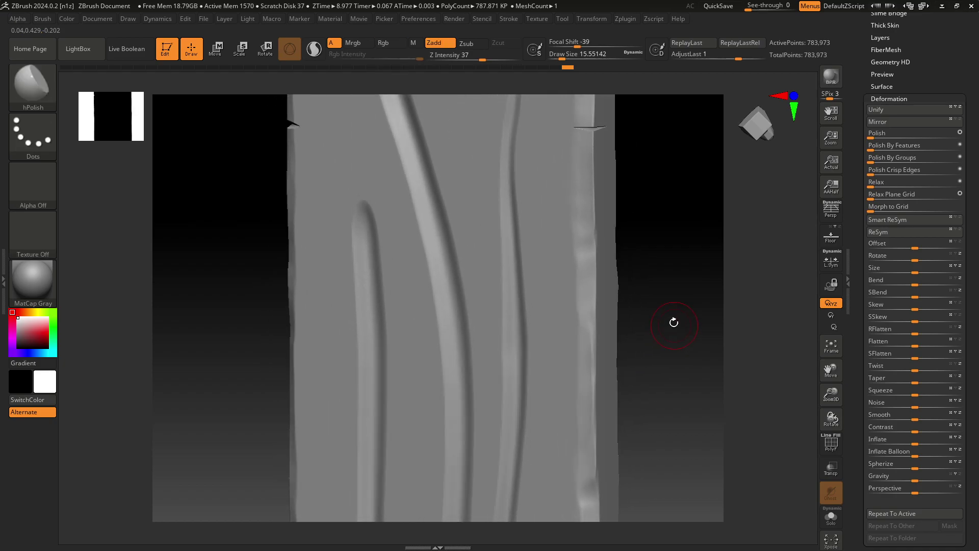
pyautogui.moveTo(673, 323)
pyautogui.mouseDown()
pyautogui.moveTo(646, 313)
pyautogui.moveTo(717, 313)
pyautogui.moveTo(677, 304)
pyautogui.mouseUp()
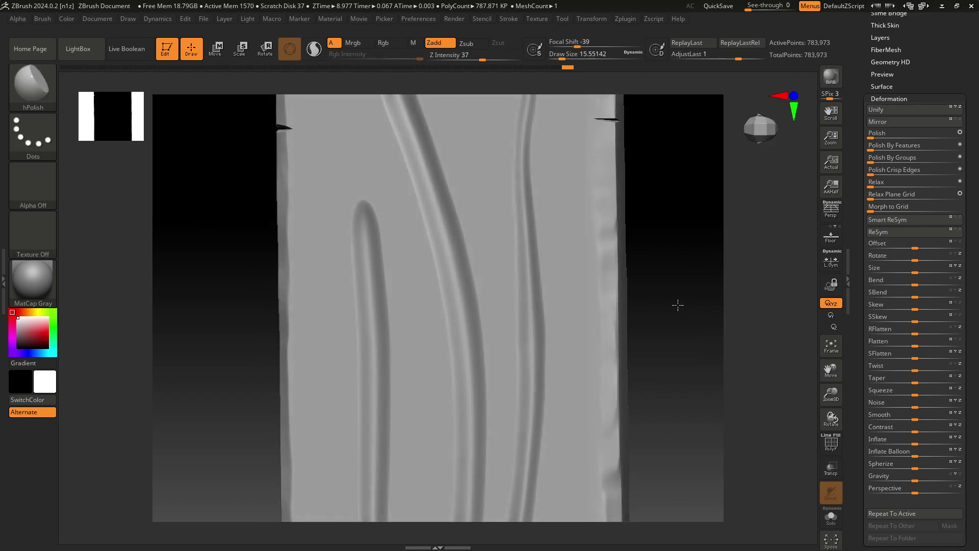
pyautogui.moveTo(669, 243)
pyautogui.mouseDown()
pyautogui.moveTo(636, 430)
pyautogui.moveTo(628, 350)
pyautogui.moveTo(546, 350)
pyautogui.moveTo(610, 361)
pyautogui.moveTo(594, 362)
pyautogui.moveTo(573, 334)
pyautogui.moveTo(573, 302)
pyautogui.moveTo(531, 296)
pyautogui.moveTo(522, 400)
pyautogui.moveTo(527, 229)
pyautogui.moveTo(504, 336)
pyautogui.moveTo(601, 319)
pyautogui.moveTo(550, 262)
pyautogui.moveTo(543, 347)
pyautogui.moveTo(593, 365)
pyautogui.moveTo(514, 350)
pyautogui.moveTo(571, 356)
pyautogui.moveTo(471, 323)
pyautogui.moveTo(575, 354)
pyautogui.moveTo(562, 337)
pyautogui.moveTo(551, 349)
pyautogui.moveTo(525, 326)
pyautogui.moveTo(543, 325)
pyautogui.moveTo(476, 325)
pyautogui.moveTo(554, 336)
pyautogui.moveTo(548, 343)
pyautogui.mouseUp()
pyautogui.press('ctrl')
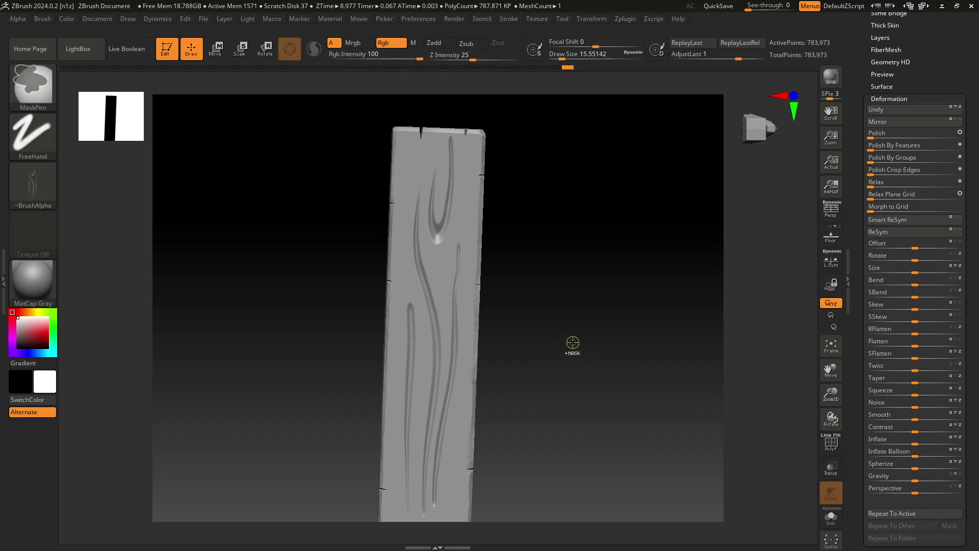
# Mask the plank with box masks down its length, leaving the grain lighter, then unhide everything.
pyautogui.keyDown('ctrl'); pyautogui.click(571, 339); pyautogui.keyUp('ctrl')
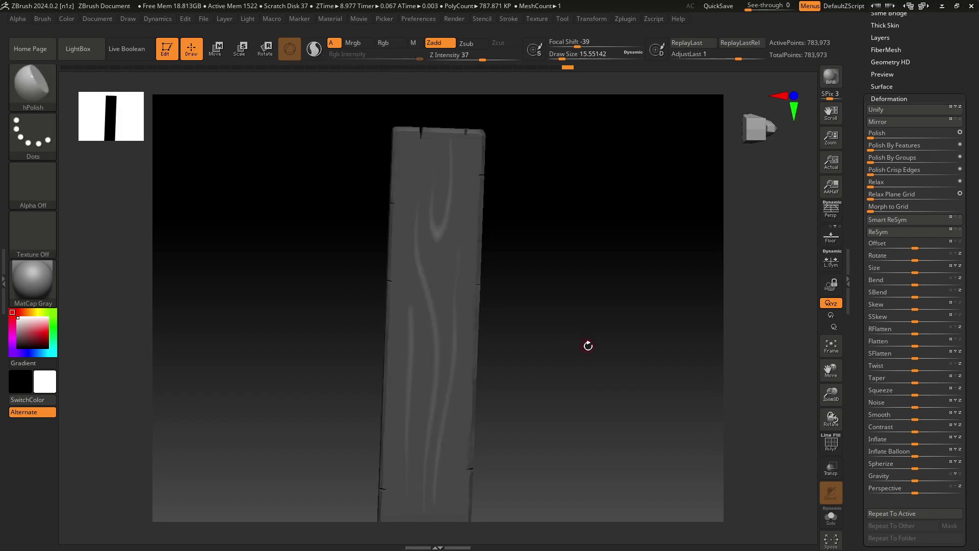
pyautogui.moveTo(588, 346); pyautogui.dragTo(537, 350)
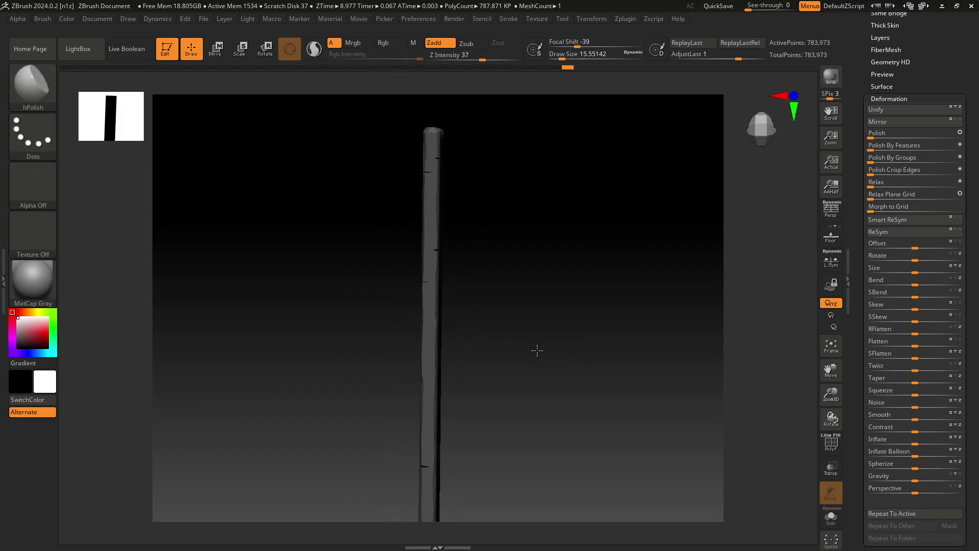
pyautogui.moveTo(544, 339)
pyautogui.mouseDown()
pyautogui.moveTo(558, 315)
pyautogui.moveTo(507, 187)
pyautogui.mouseUp()
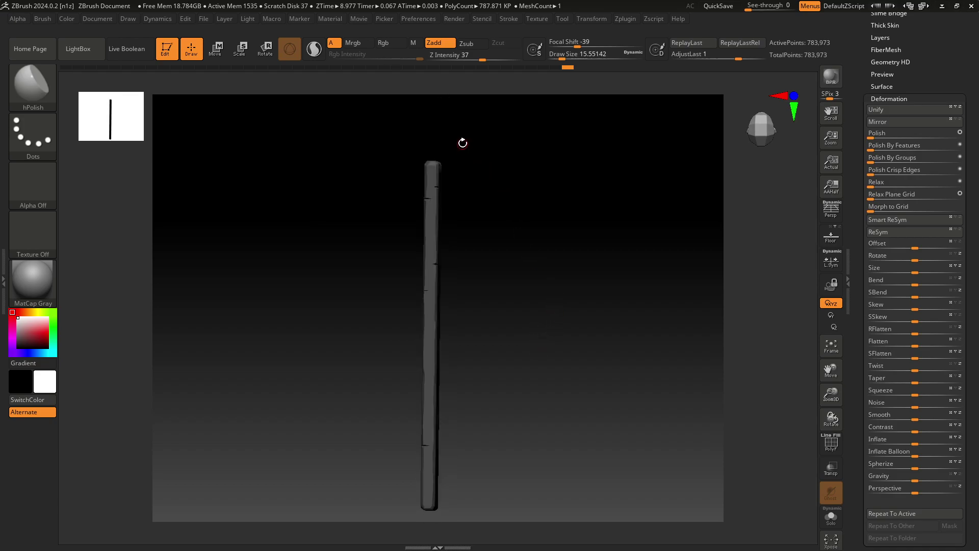
pyautogui.keyDown('ctrl'); pyautogui.moveTo(461, 141); pyautogui.dragTo(436, 530); pyautogui.keyUp('ctrl')
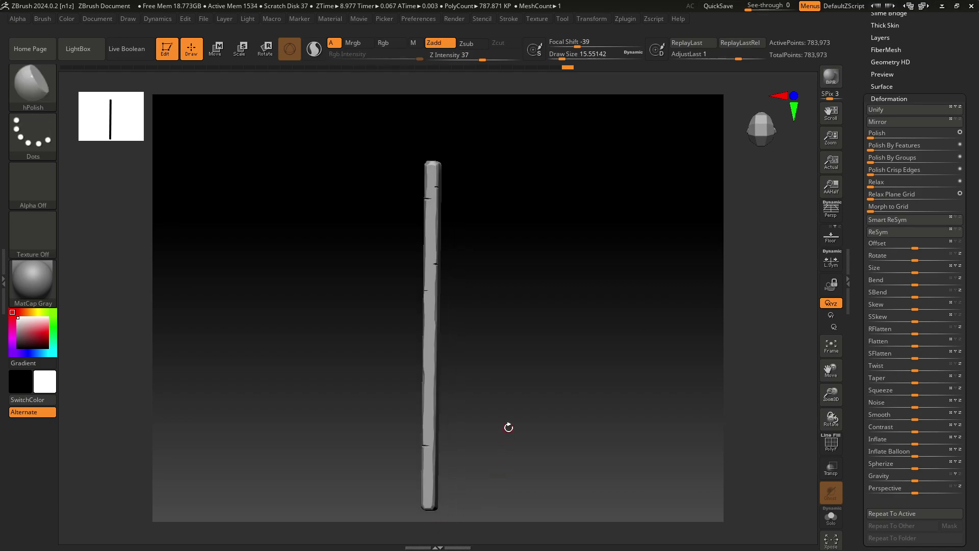
pyautogui.moveTo(511, 425); pyautogui.dragTo(506, 399)
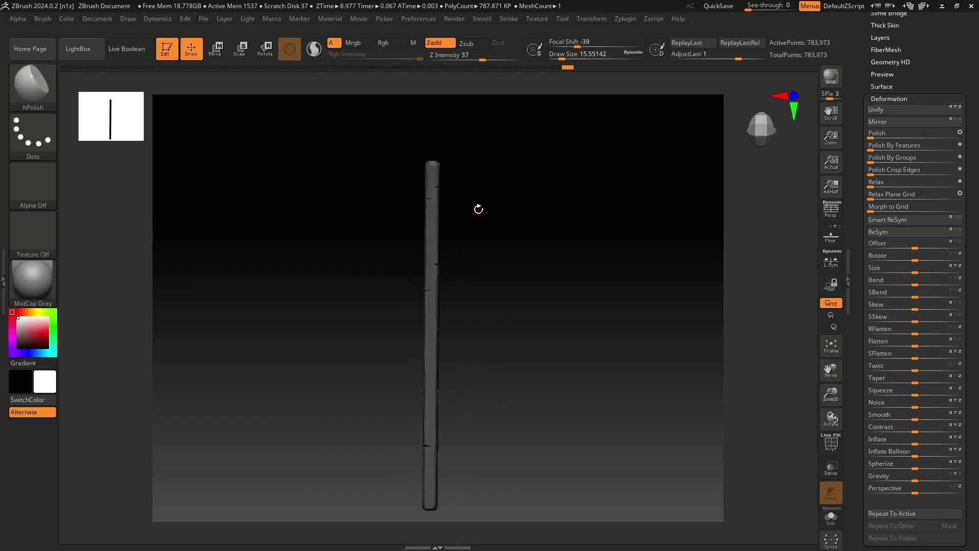
pyautogui.press('ctrl')
pyautogui.keyDown('ctrl'); pyautogui.moveTo(437, 228); pyautogui.dragTo(432, 524); pyautogui.keyUp('ctrl')
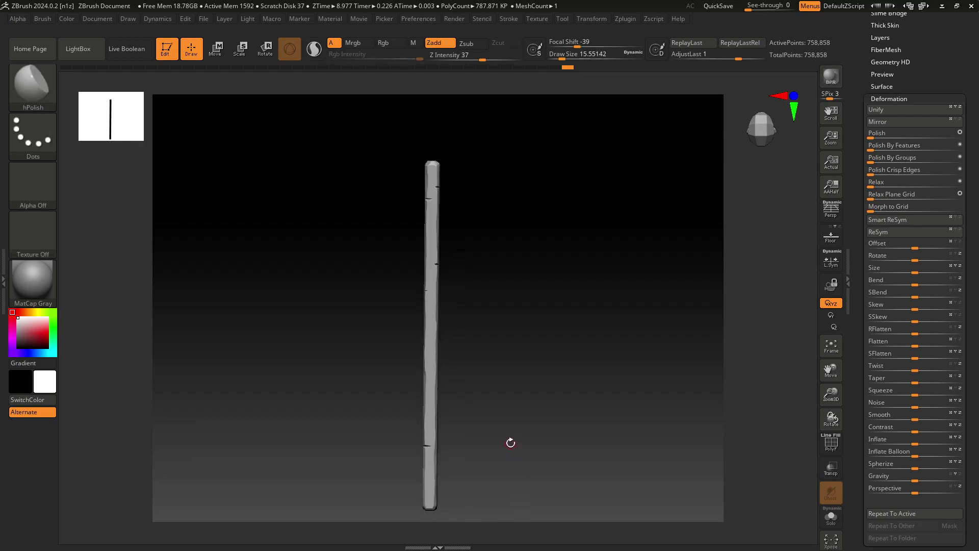
pyautogui.keyDown('ctrl'); pyautogui.keyDown('shift'); pyautogui.click(511, 443); pyautogui.keyUp('shift'); pyautogui.keyUp('ctrl')
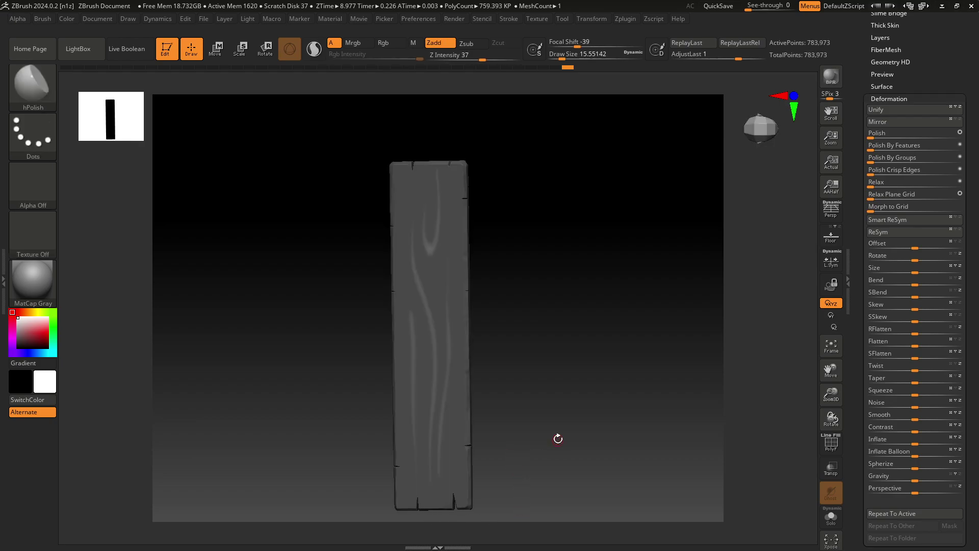
pyautogui.moveTo(575, 402)
pyautogui.mouseDown()
pyautogui.moveTo(516, 395)
pyautogui.moveTo(533, 404)
pyautogui.moveTo(516, 408)
pyautogui.mouseUp()
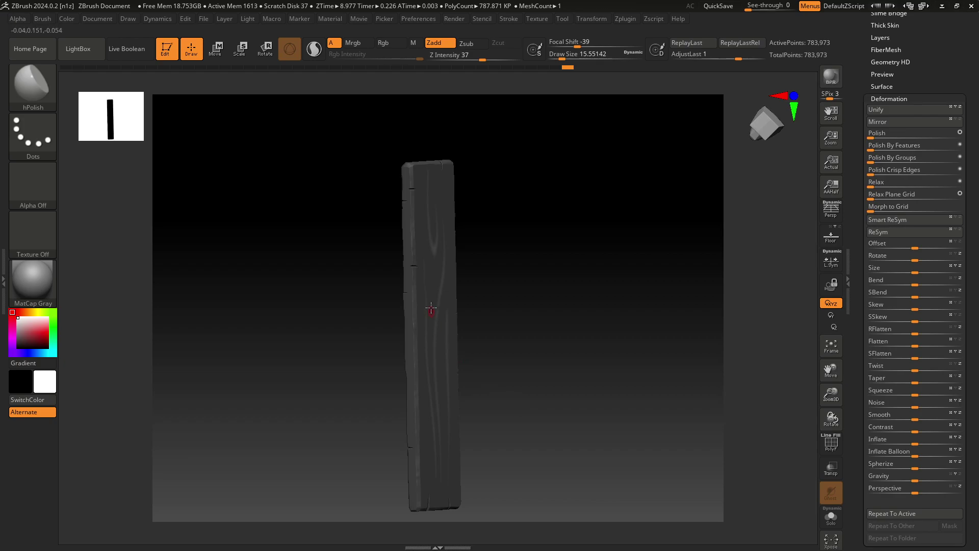
pyautogui.moveTo(530, 364)
pyautogui.mouseDown()
pyautogui.moveTo(586, 372)
pyautogui.moveTo(522, 354)
pyautogui.mouseUp()
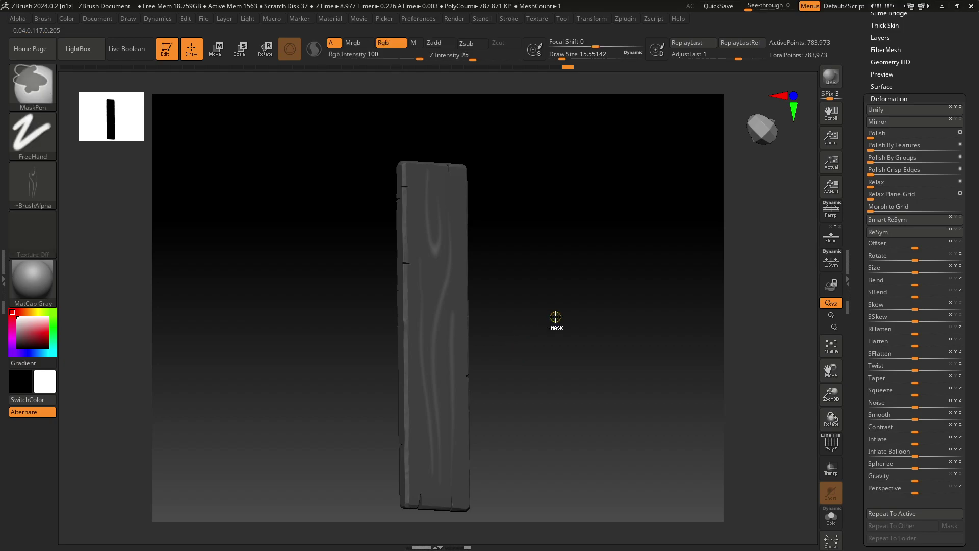
# Add a rectangle mask along the plank's narrow side edge, viewed edge-on.
pyautogui.moveTo(552, 319)
pyautogui.keyDown('shift'); pyautogui.mouseDown()
pyautogui.moveTo(544, 337)
pyautogui.moveTo(601, 370)
pyautogui.moveTo(531, 365)
pyautogui.moveTo(610, 376)
pyautogui.moveTo(507, 356)
pyautogui.moveTo(539, 365)
pyautogui.moveTo(516, 372)
pyautogui.moveTo(517, 386)
pyautogui.moveTo(583, 376)
pyautogui.moveTo(549, 376)
pyautogui.moveTo(549, 343)
pyautogui.moveTo(507, 363)
pyautogui.moveTo(557, 365)
pyautogui.moveTo(557, 352)
pyautogui.mouseUp(); pyautogui.keyUp('shift')
pyautogui.moveTo(478, 210); pyautogui.dragTo(456, 153)
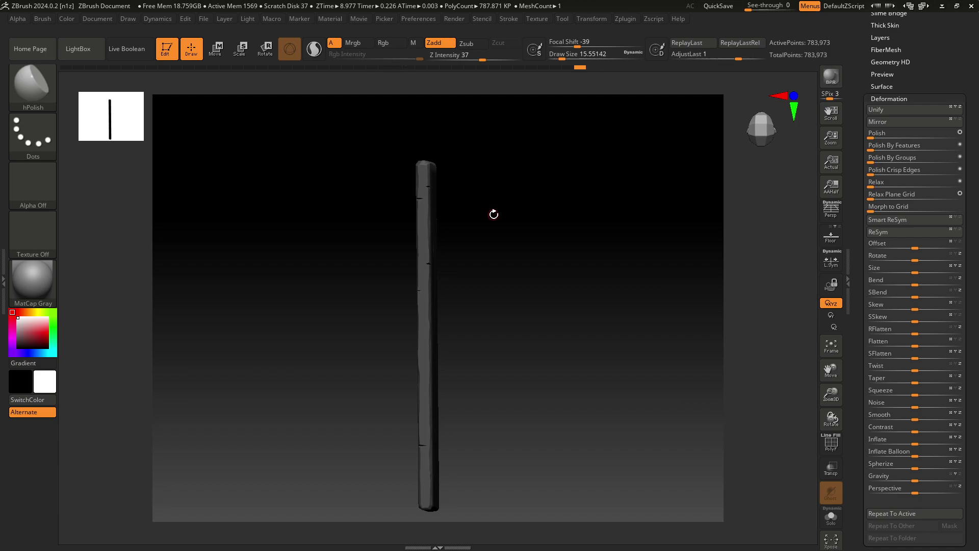
pyautogui.moveTo(458, 147)
pyautogui.keyDown('ctrl'); pyautogui.keyDown('shift'); pyautogui.mouseDown()
pyautogui.moveTo(452, 496)
pyautogui.moveTo(506, 460)
pyautogui.mouseUp(); pyautogui.keyUp('shift'); pyautogui.keyUp('ctrl')
pyautogui.moveTo(540, 370)
pyautogui.mouseDown()
pyautogui.moveTo(568, 368)
pyautogui.moveTo(541, 372)
pyautogui.mouseUp()
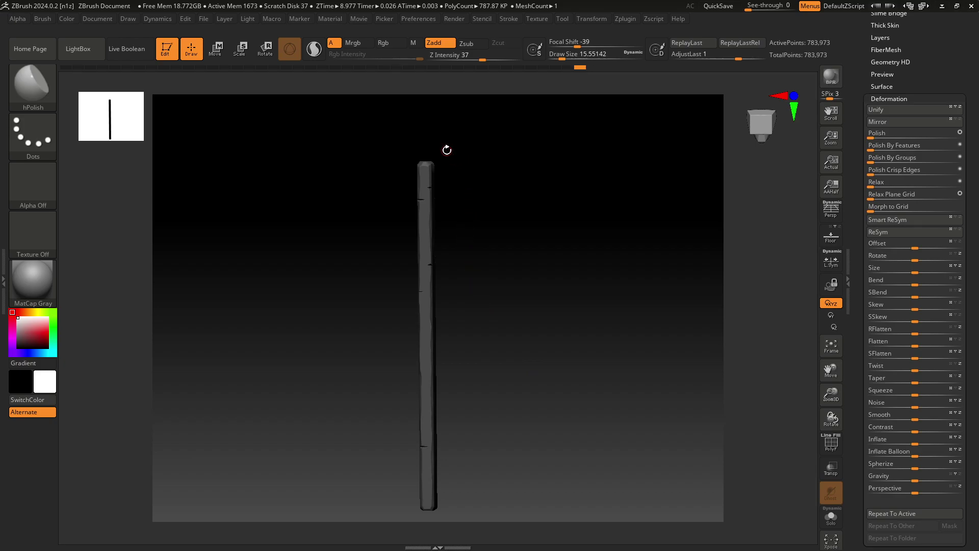
pyautogui.hotkey('ctrl', 'space')
pyautogui.keyDown('ctrl'); pyautogui.moveTo(450, 148); pyautogui.dragTo(431, 521); pyautogui.keyUp('ctrl')
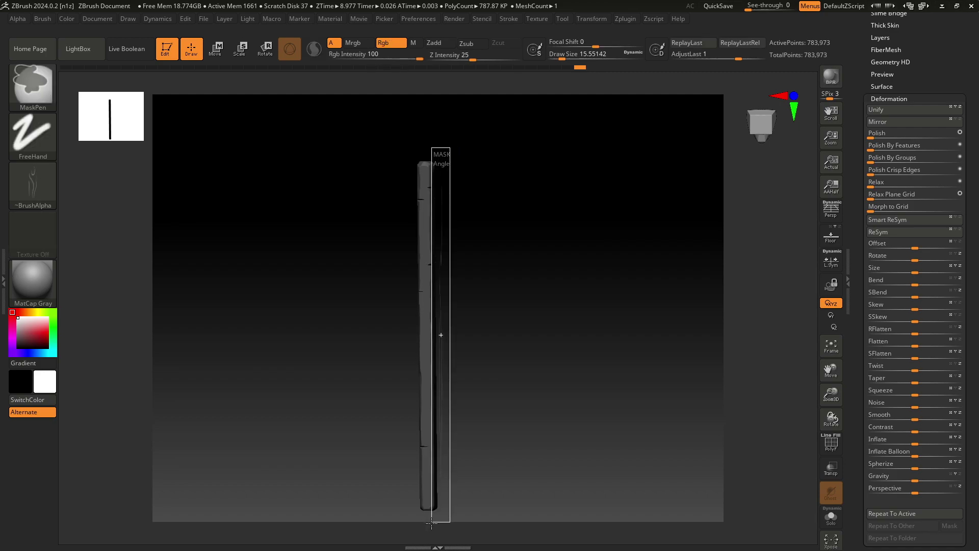
pyautogui.moveTo(500, 467)
pyautogui.mouseDown()
pyautogui.moveTo(499, 422)
pyautogui.moveTo(536, 423)
pyautogui.moveTo(527, 384)
pyautogui.moveTo(541, 401)
pyautogui.mouseUp()
pyautogui.keyDown('ctrl'); pyautogui.click(536, 424); pyautogui.keyUp('ctrl')
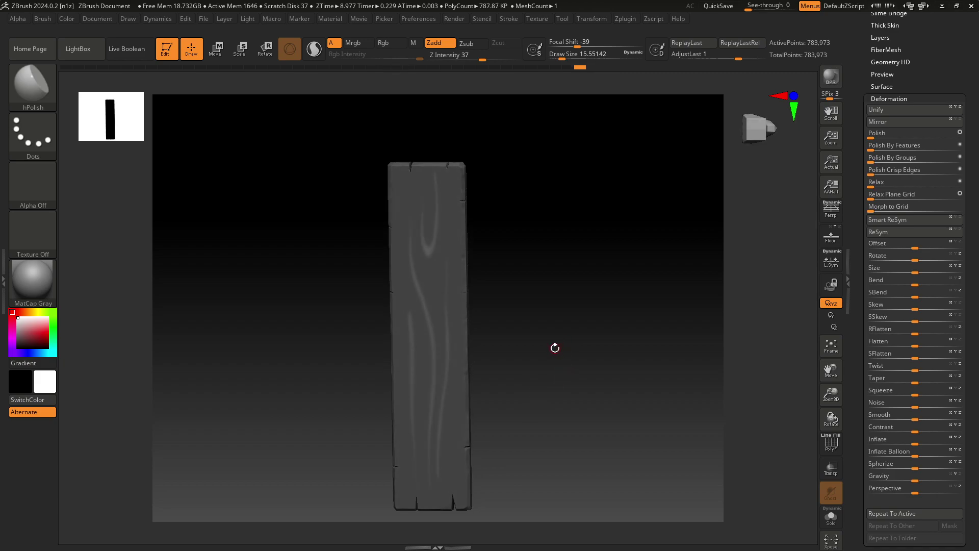
# Set the Inflate deformation to -37 to deepen the plank's grain grooves.
pyautogui.moveTo(544, 344)
pyautogui.mouseDown()
pyautogui.moveTo(496, 355)
pyautogui.moveTo(532, 342)
pyautogui.mouseUp()
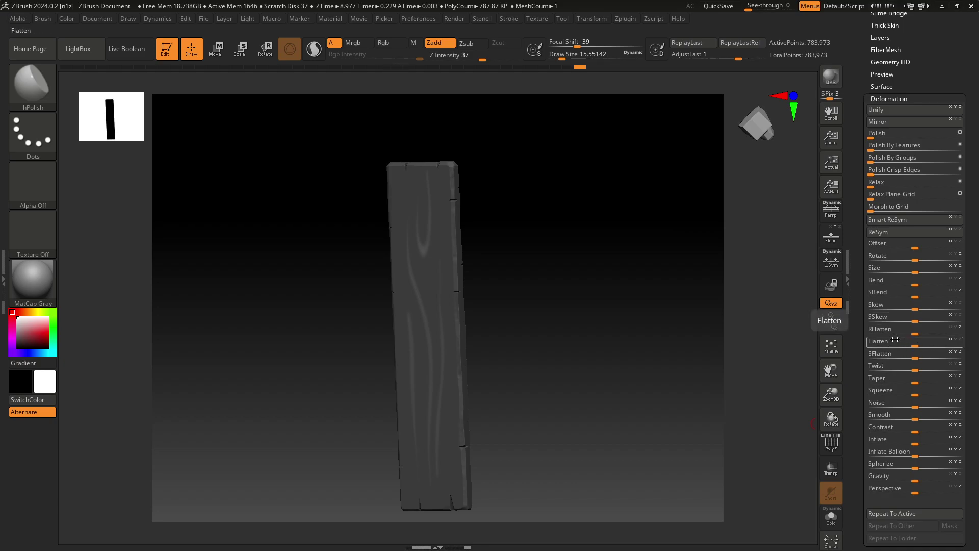
pyautogui.click(895, 439)
pyautogui.moveTo(895, 440); pyautogui.dragTo(897, 439)
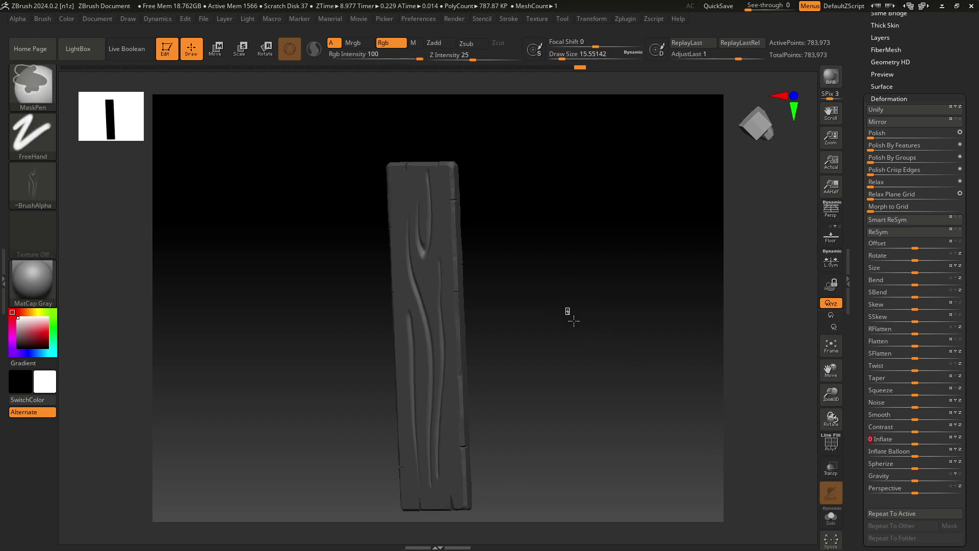
pyautogui.moveTo(605, 316); pyautogui.dragTo(591, 314)
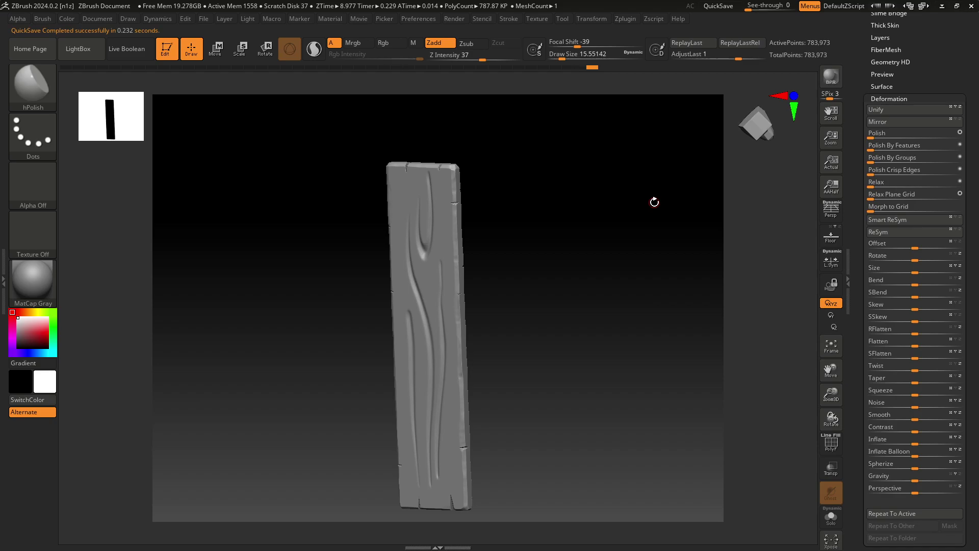
# Frame, zoom in and tilt the view onto the plank's notched top edge.
pyautogui.hotkey('ctrl', 'z')
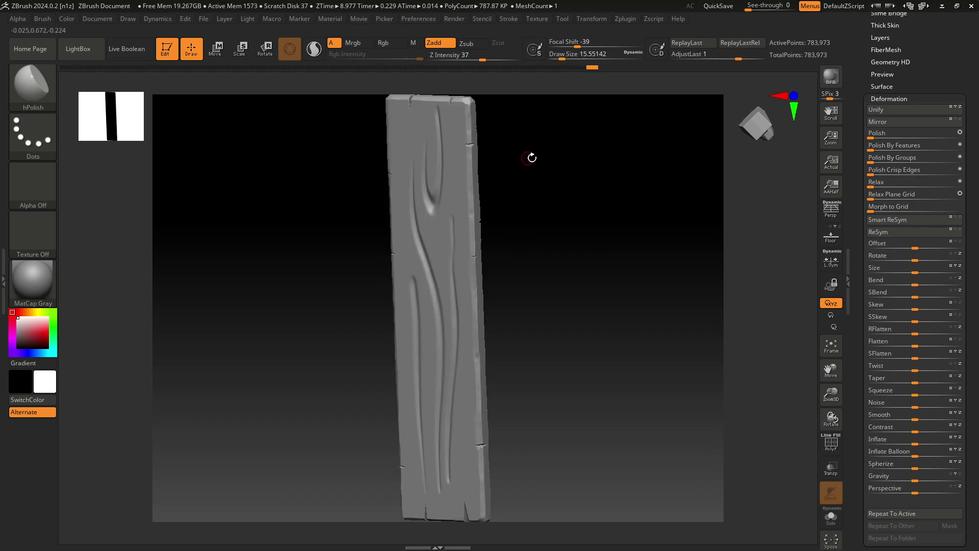
pyautogui.keyDown('ctrl'); pyautogui.moveTo(547, 184); pyautogui.dragTo(618, 328, button='right'); pyautogui.keyUp('ctrl')
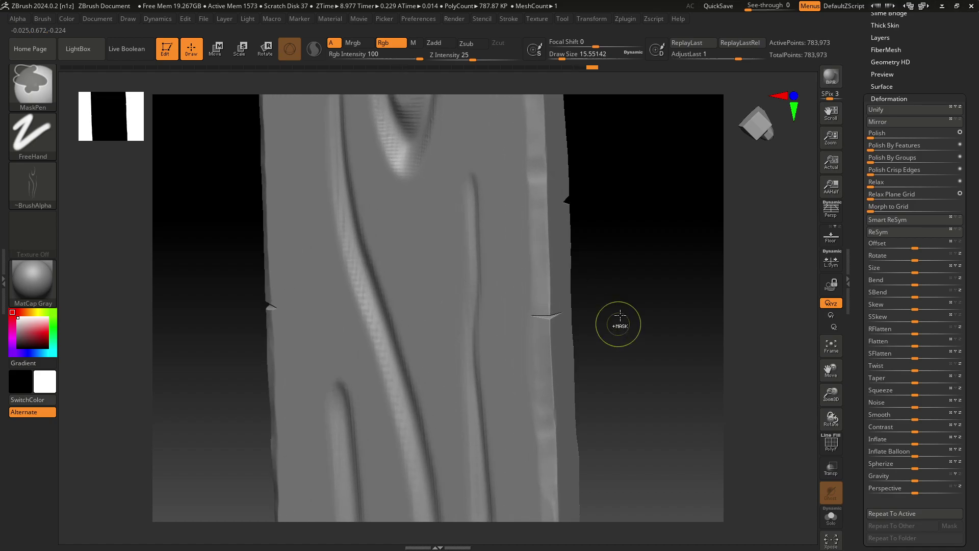
pyautogui.moveTo(625, 180)
pyautogui.mouseDown()
pyautogui.moveTo(609, 360)
pyautogui.moveTo(590, 322)
pyautogui.mouseUp()
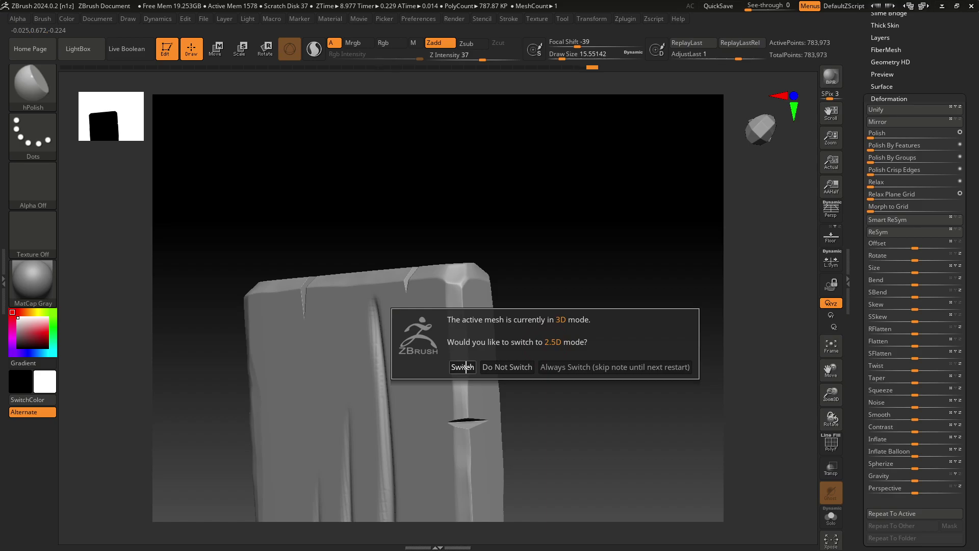
# After the 2.5D switch, undo the stray stroke, clear the canvas and redraw the plank as editable 3D.
pyautogui.click(465, 367)
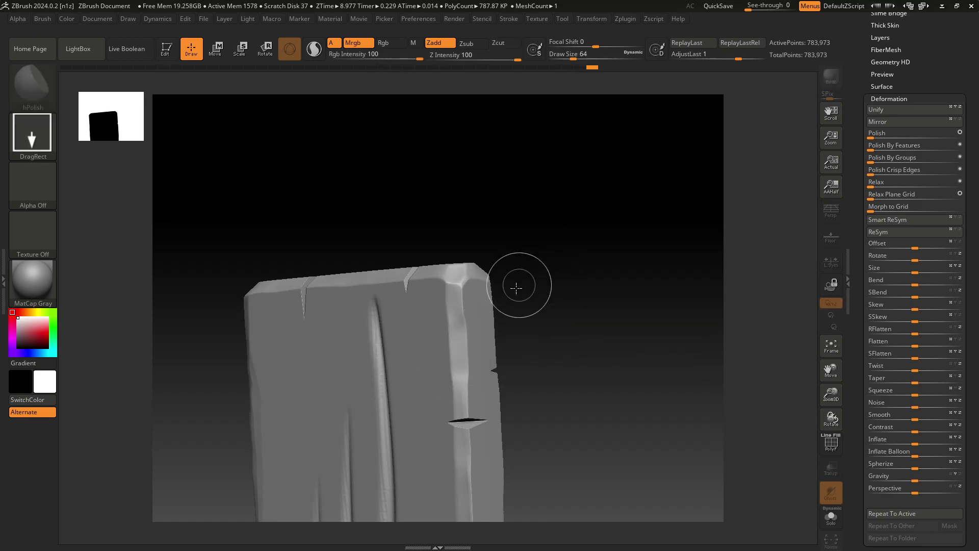
pyautogui.moveTo(348, 172)
pyautogui.mouseDown()
pyautogui.moveTo(361, 191)
pyautogui.moveTo(489, 189)
pyautogui.mouseUp()
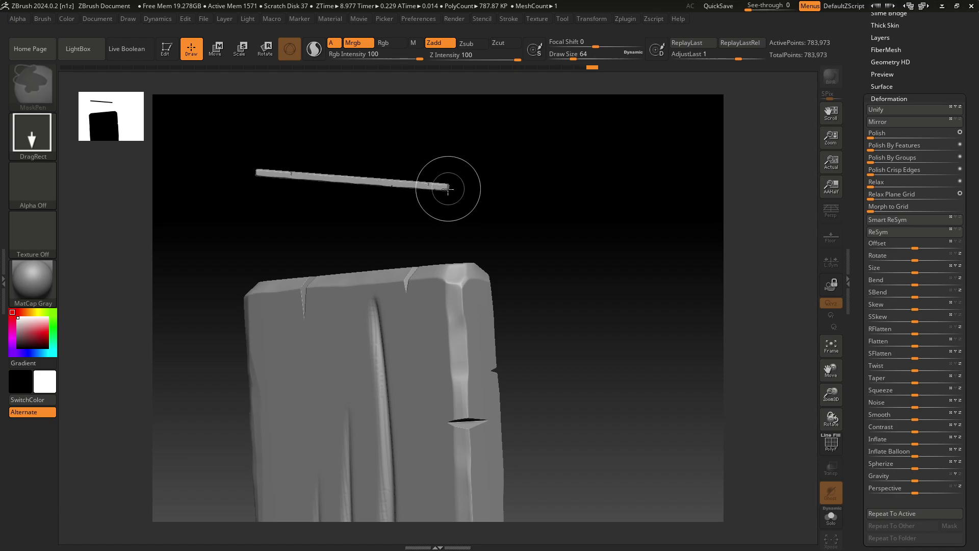
pyautogui.hotkey('ctrl', 'z')
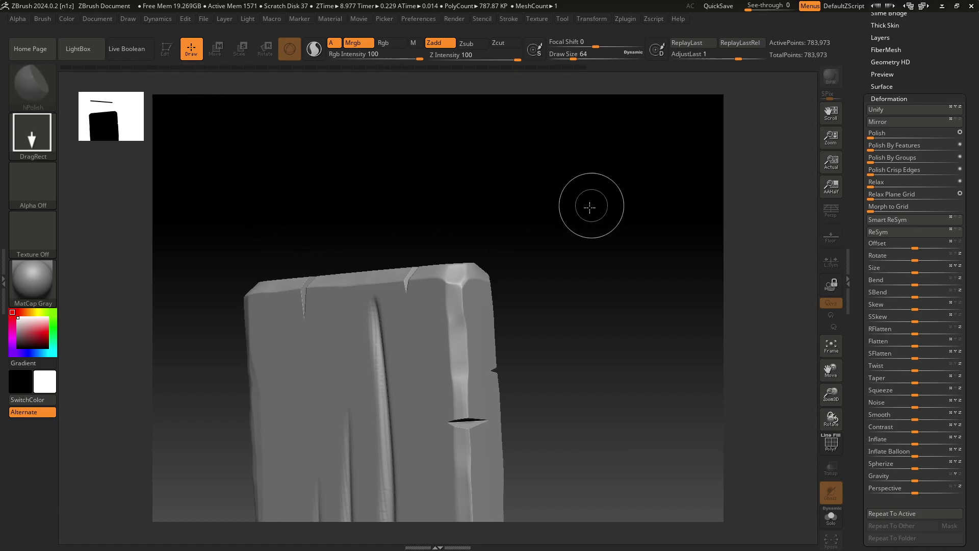
pyautogui.hotkey('ctrl', 'n')
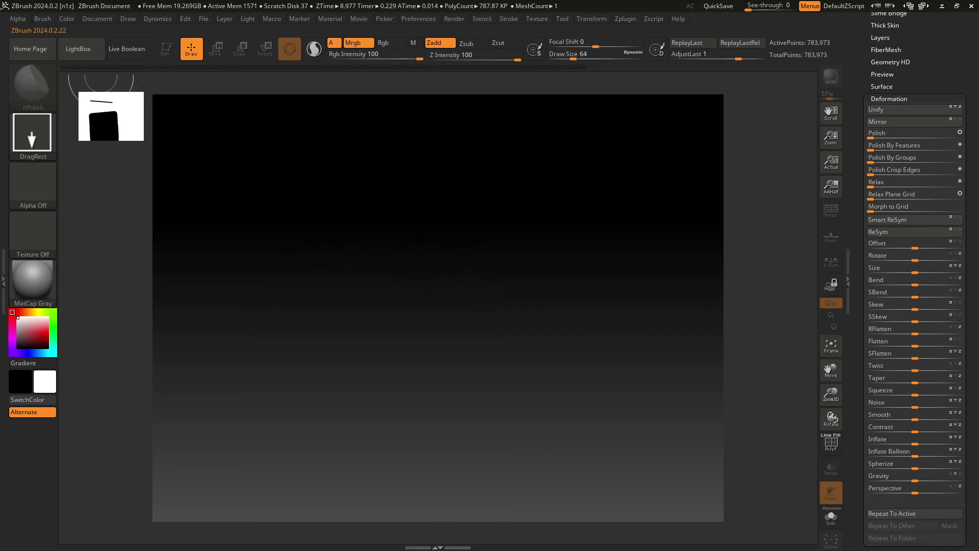
pyautogui.click(27, 18)
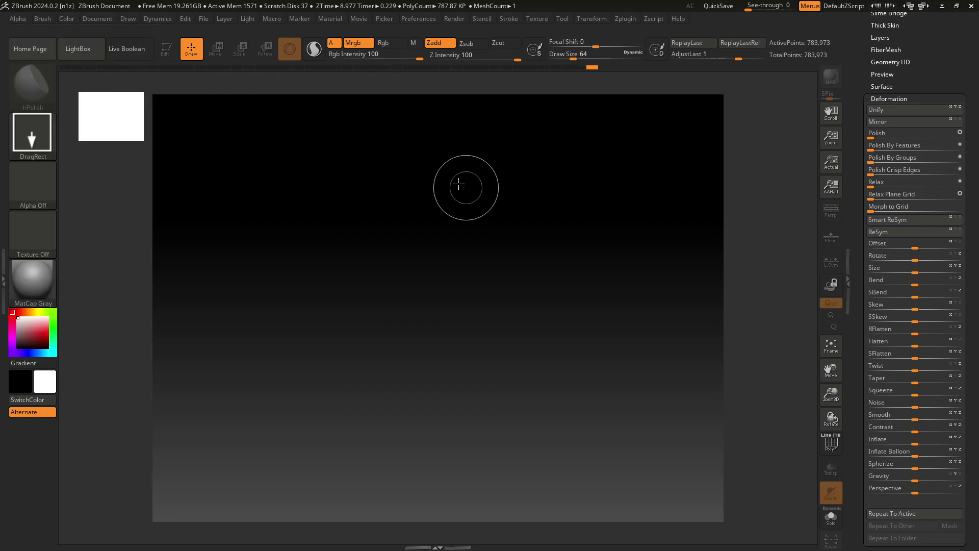
pyautogui.moveTo(413, 211); pyautogui.dragTo(415, 428)
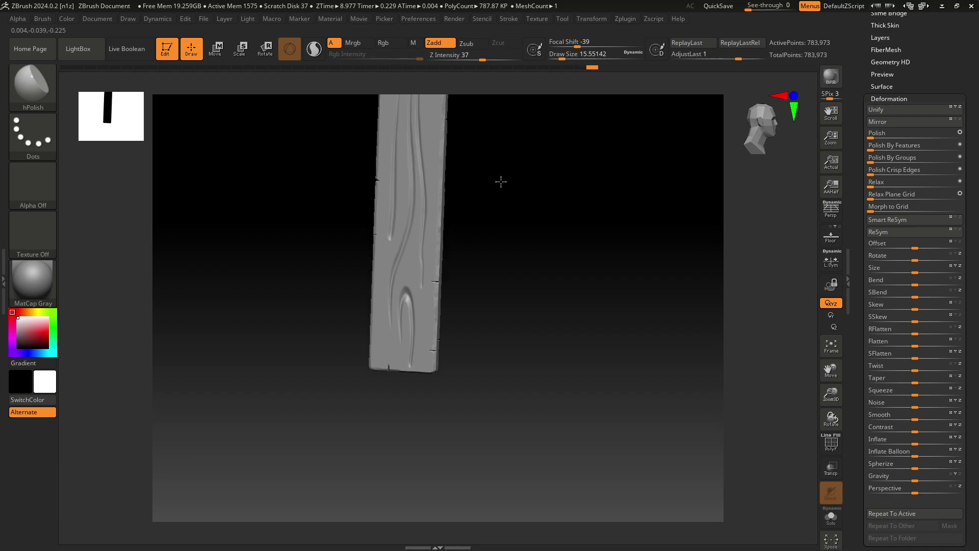
# Select the TrimDynamic brush using the B, T, D brush shortcuts.
pyautogui.moveTo(500, 183); pyautogui.dragTo(519, 265)
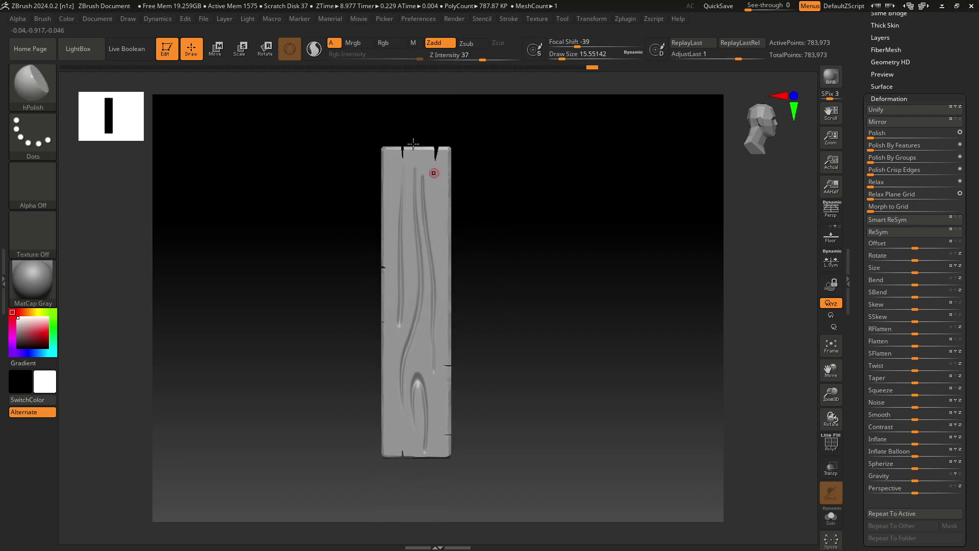
pyautogui.press('b')
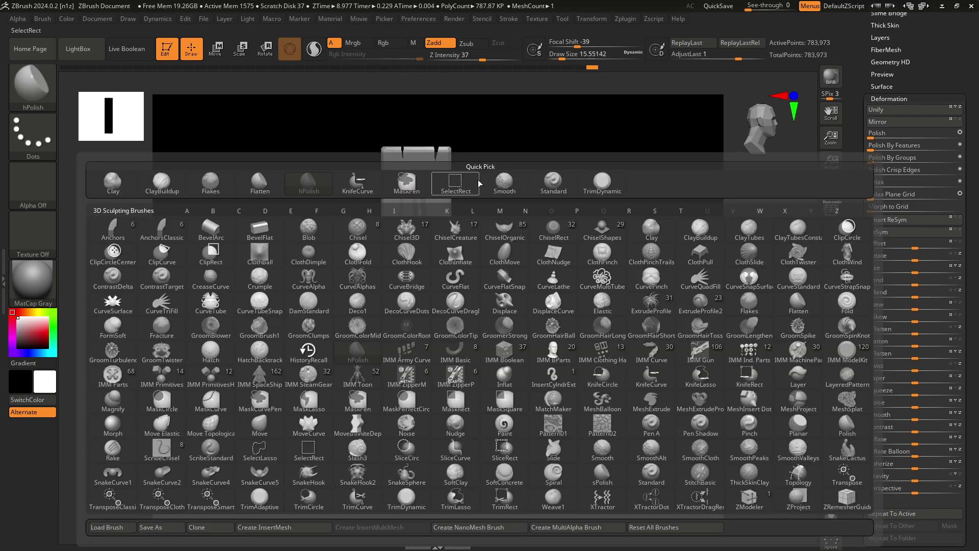
pyautogui.press('t')
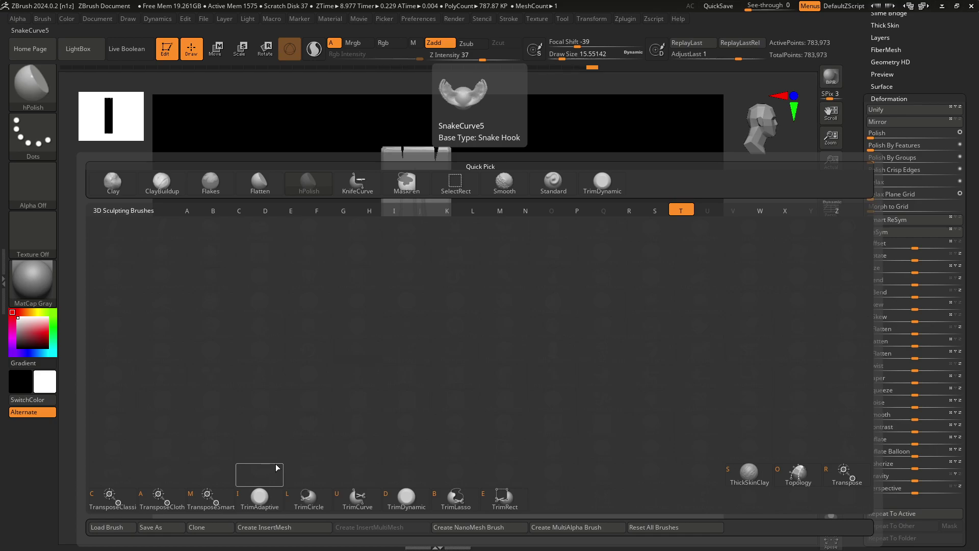
pyautogui.press('d')
pyautogui.moveTo(481, 328)
pyautogui.mouseDown()
pyautogui.moveTo(511, 260)
pyautogui.moveTo(491, 256)
pyautogui.mouseUp()
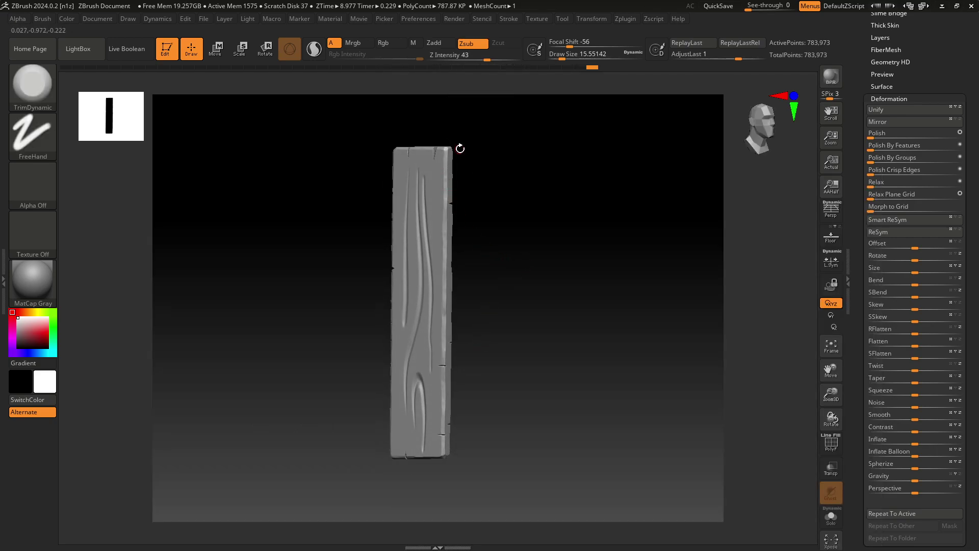
# Trim the raised strip along the plank's right side edge flat, down to the bottom.
pyautogui.moveTo(457, 149)
pyautogui.keyDown('alt'); pyautogui.mouseDown()
pyautogui.moveTo(522, 238)
pyautogui.moveTo(606, 206)
pyautogui.moveTo(500, 443)
pyautogui.moveTo(489, 396)
pyautogui.mouseUp(); pyautogui.keyUp('alt')
pyautogui.moveTo(395, 323); pyautogui.dragTo(403, 517)
pyautogui.moveTo(444, 510)
pyautogui.mouseDown()
pyautogui.moveTo(511, 297)
pyautogui.moveTo(459, 275)
pyautogui.mouseUp()
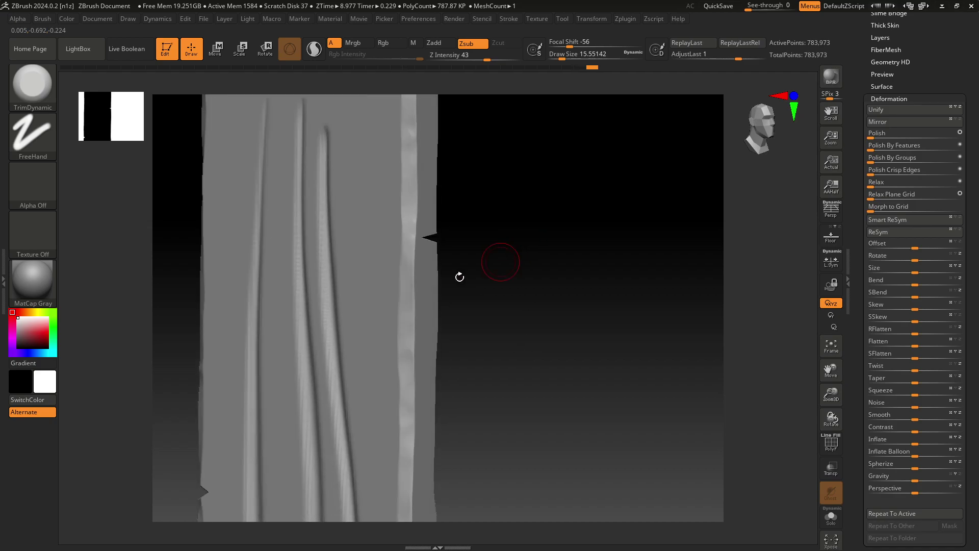
pyautogui.moveTo(405, 245); pyautogui.dragTo(404, 481)
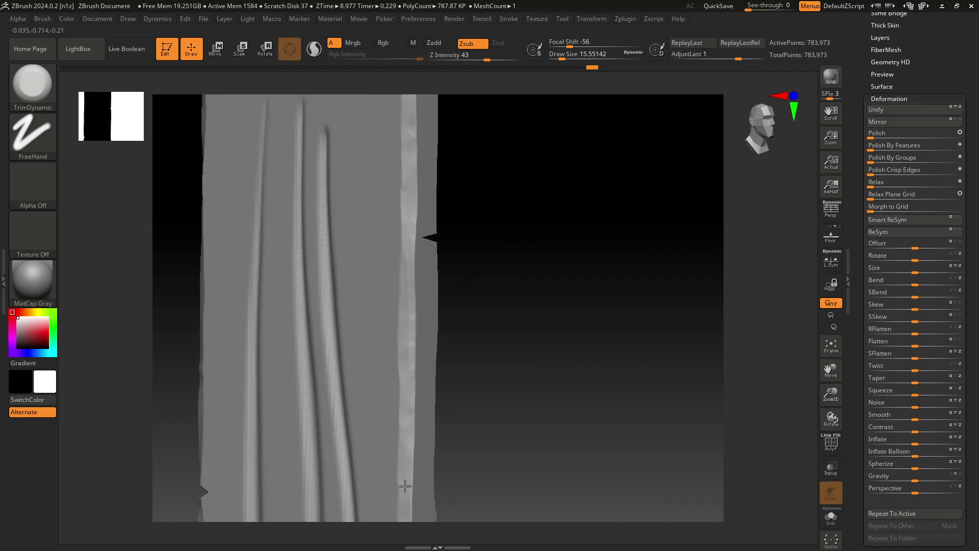
pyautogui.moveTo(515, 446); pyautogui.dragTo(512, 319)
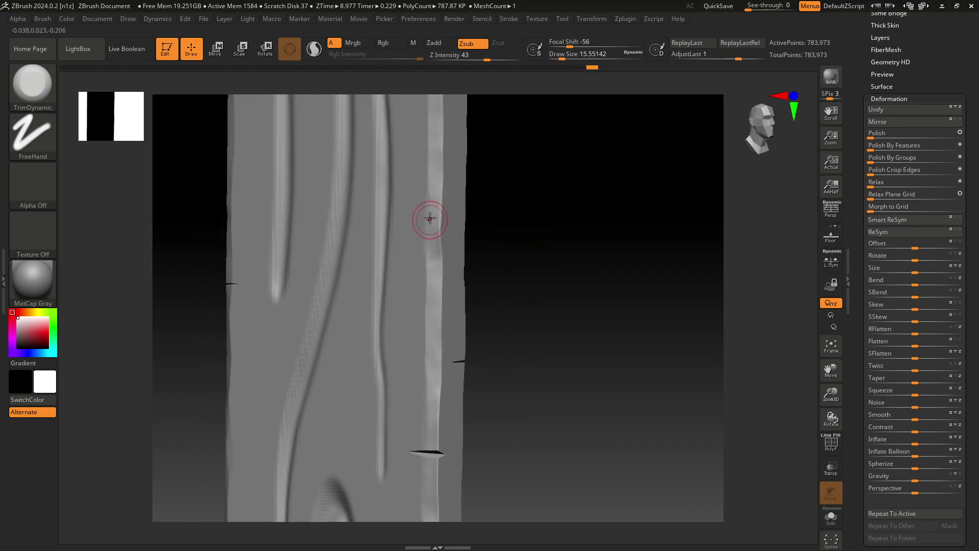
pyautogui.moveTo(431, 186); pyautogui.dragTo(430, 519)
pyautogui.moveTo(595, 452)
pyautogui.mouseDown()
pyautogui.moveTo(574, 335)
pyautogui.moveTo(603, 321)
pyautogui.moveTo(596, 315)
pyautogui.mouseUp()
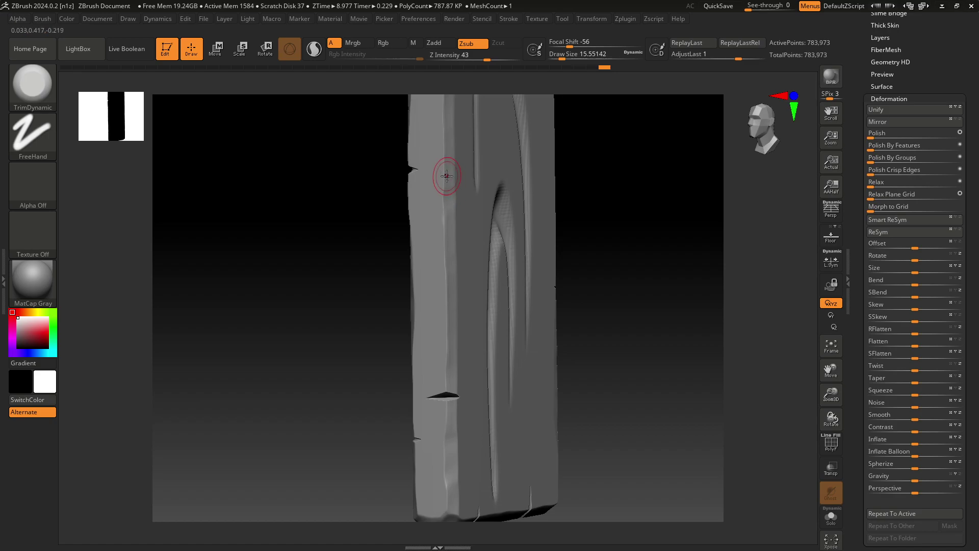
pyautogui.moveTo(446, 233); pyautogui.dragTo(448, 300)
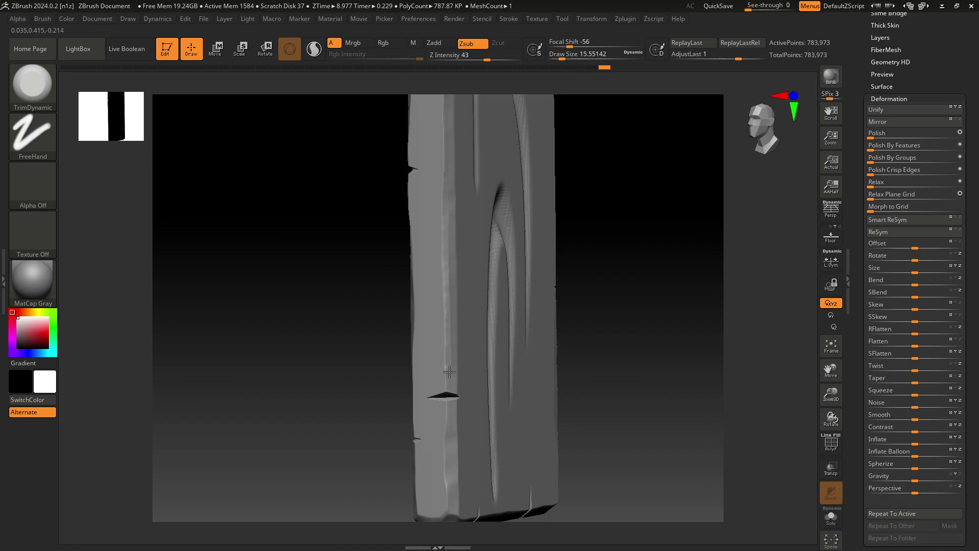
pyautogui.moveTo(449, 372); pyautogui.dragTo(451, 441)
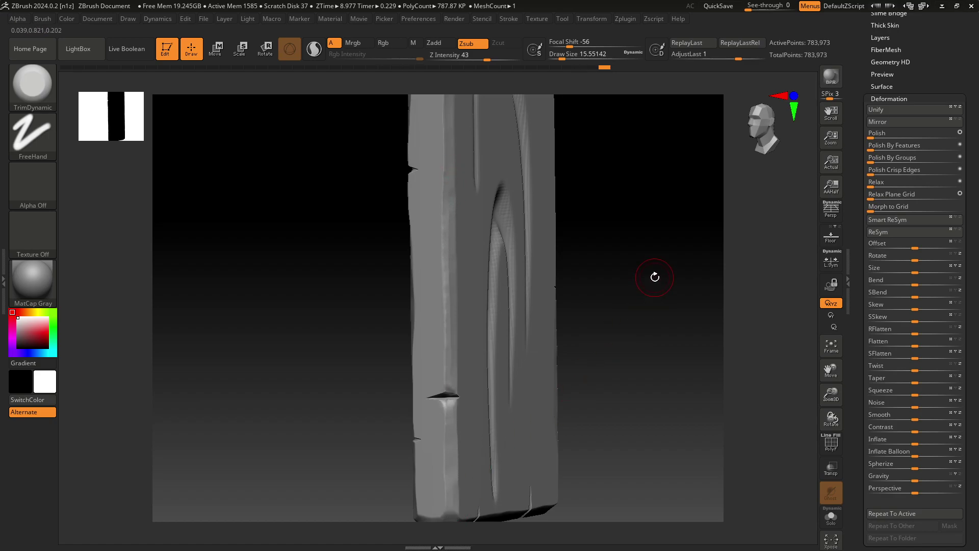
# Bevel the plank's top-left corner, then snap back to a straight front view.
pyautogui.moveTo(656, 273)
pyautogui.mouseDown()
pyautogui.moveTo(612, 240)
pyautogui.moveTo(485, 291)
pyautogui.mouseUp()
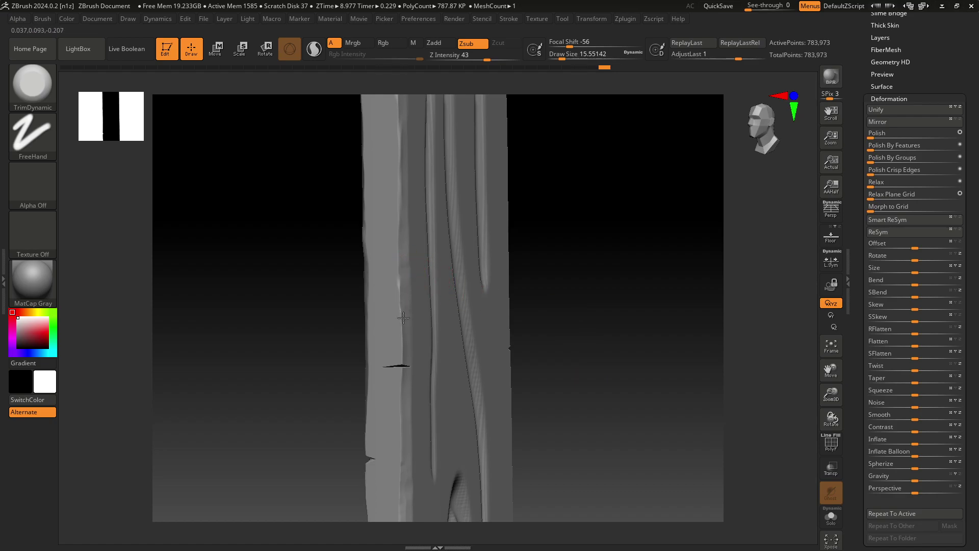
pyautogui.moveTo(526, 350)
pyautogui.mouseDown()
pyautogui.moveTo(583, 446)
pyautogui.moveTo(575, 332)
pyautogui.moveTo(585, 420)
pyautogui.moveTo(510, 332)
pyautogui.mouseUp()
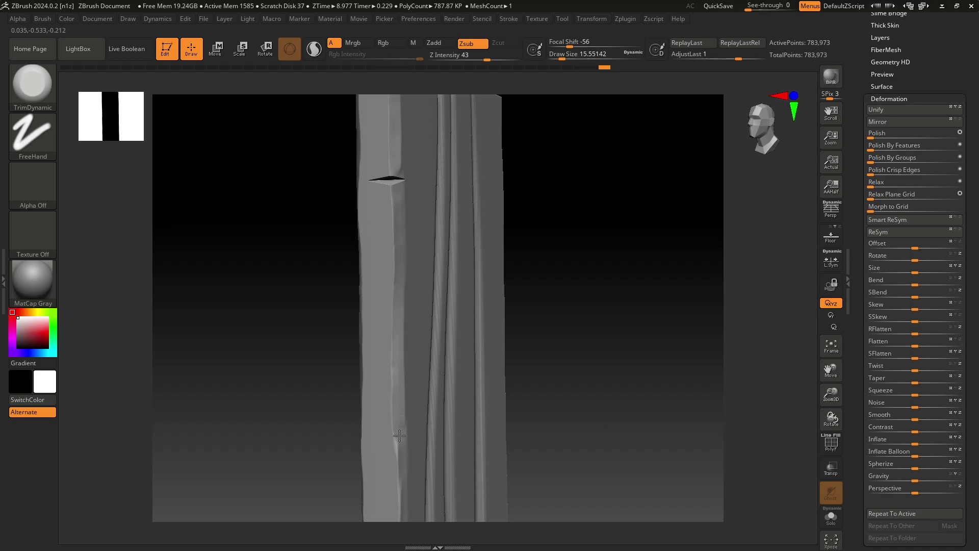
pyautogui.moveTo(580, 221); pyautogui.dragTo(568, 422)
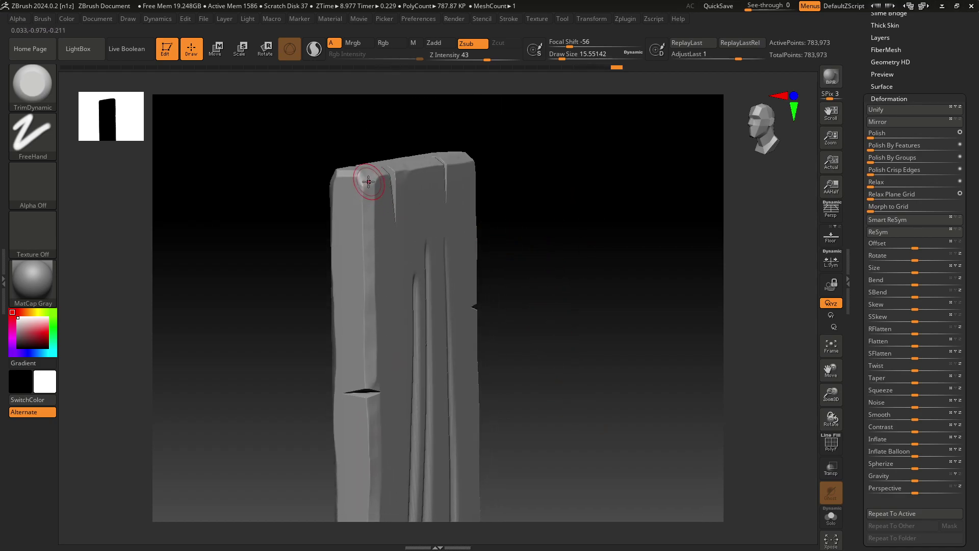
pyautogui.moveTo(368, 182); pyautogui.dragTo(367, 194)
pyautogui.moveTo(561, 367)
pyautogui.mouseDown()
pyautogui.moveTo(497, 380)
pyautogui.moveTo(600, 370)
pyautogui.moveTo(597, 290)
pyautogui.moveTo(609, 308)
pyautogui.moveTo(590, 284)
pyautogui.mouseUp()
pyautogui.keyDown('ctrl'); pyautogui.moveTo(459, 225); pyautogui.dragTo(592, 289, button='right'); pyautogui.keyUp('ctrl')
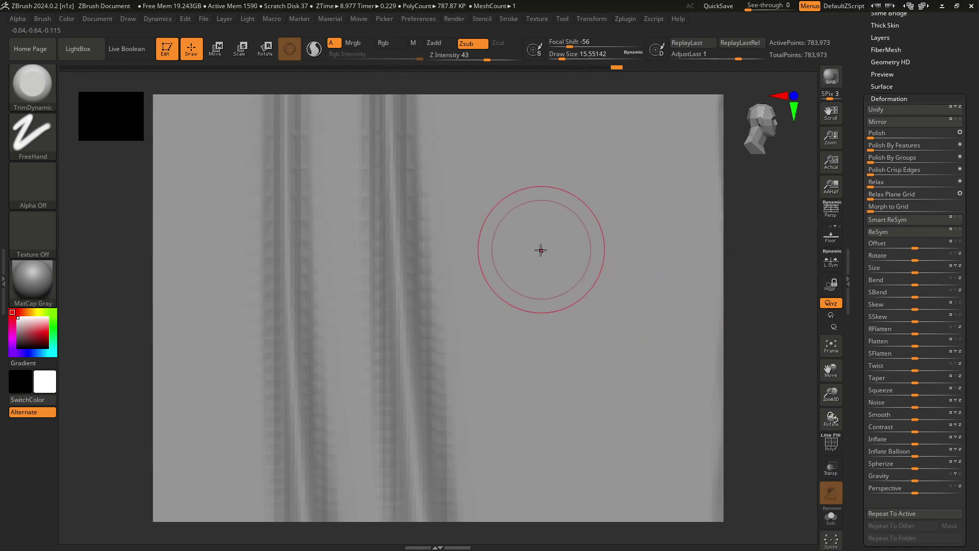
pyautogui.moveTo(570, 285)
pyautogui.mouseDown(button='right')
pyautogui.moveTo(705, 317)
pyautogui.moveTo(663, 306)
pyautogui.moveTo(550, 321)
pyautogui.moveTo(598, 330)
pyautogui.mouseUp(button='right')
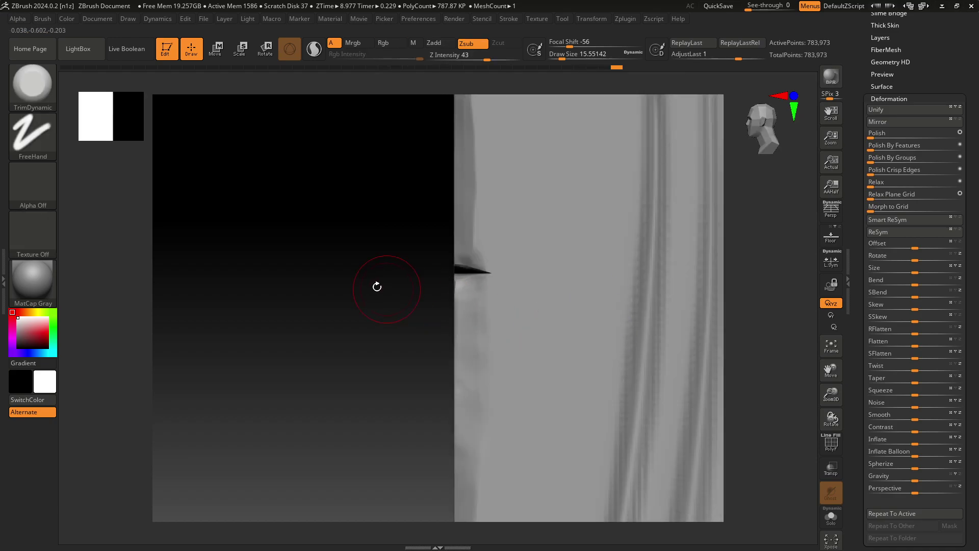
pyautogui.moveTo(377, 287); pyautogui.dragTo(411, 277, button='right')
pyautogui.press('ctrl')
# Carve the grain groove deeper and further up in Zsub, then zoom out to the whole plank.
pyautogui.moveTo(193, 240); pyautogui.dragTo(75, 198, button='right')
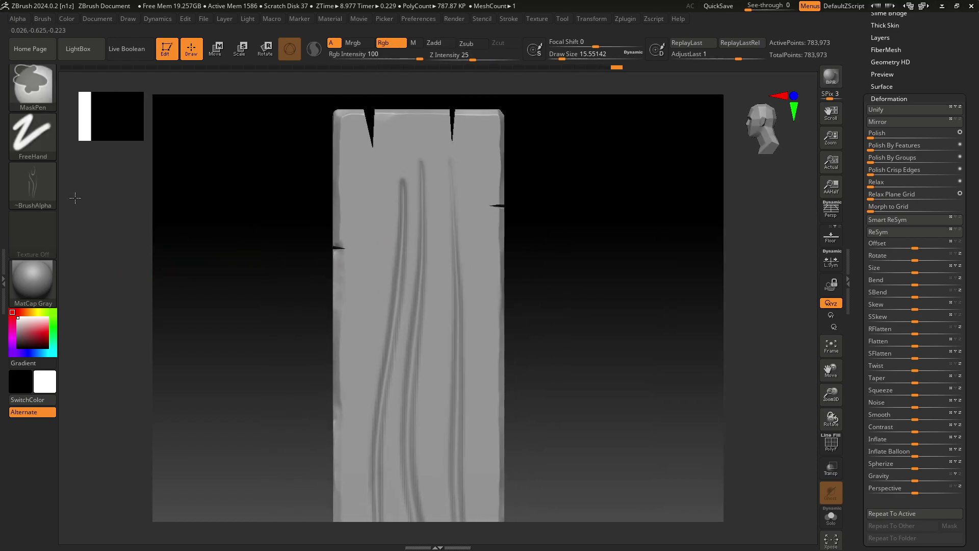
pyautogui.moveTo(579, 341)
pyautogui.mouseDown(button='right')
pyautogui.moveTo(606, 286)
pyautogui.moveTo(538, 259)
pyautogui.moveTo(627, 260)
pyautogui.moveTo(591, 164)
pyautogui.moveTo(517, 61)
pyautogui.moveTo(525, 20)
pyautogui.moveTo(523, 186)
pyautogui.moveTo(509, 284)
pyautogui.moveTo(540, 356)
pyautogui.moveTo(529, 309)
pyautogui.mouseUp(button='right')
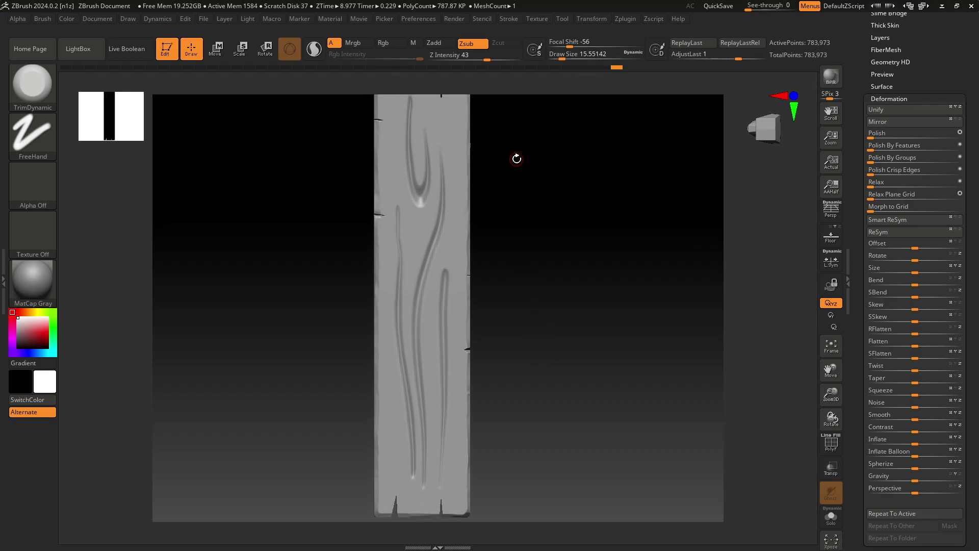
pyautogui.moveTo(535, 200)
pyautogui.mouseDown(button='right')
pyautogui.moveTo(542, 242)
pyautogui.moveTo(485, 227)
pyautogui.moveTo(564, 251)
pyautogui.moveTo(630, 246)
pyautogui.moveTo(625, 275)
pyautogui.moveTo(542, 201)
pyautogui.mouseUp(button='right')
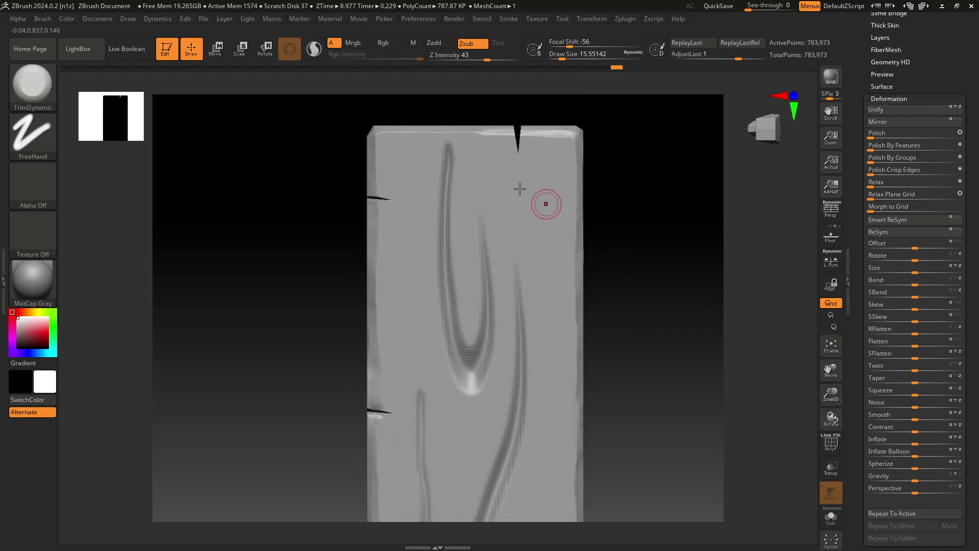
pyautogui.moveTo(444, 168); pyautogui.dragTo(447, 146)
pyautogui.moveTo(485, 291); pyautogui.dragTo(486, 251)
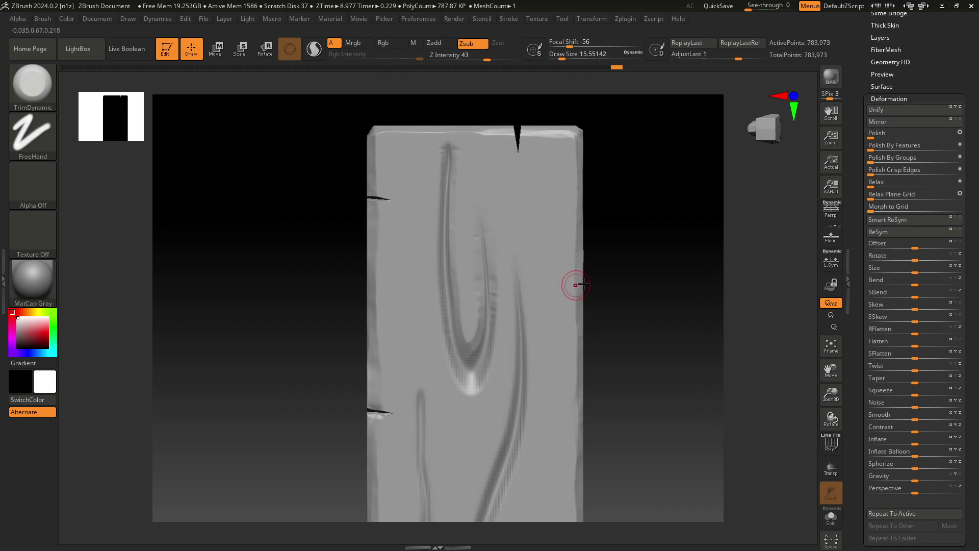
pyautogui.moveTo(592, 286)
pyautogui.mouseDown()
pyautogui.moveTo(635, 287)
pyautogui.moveTo(611, 305)
pyautogui.moveTo(659, 206)
pyautogui.mouseUp()
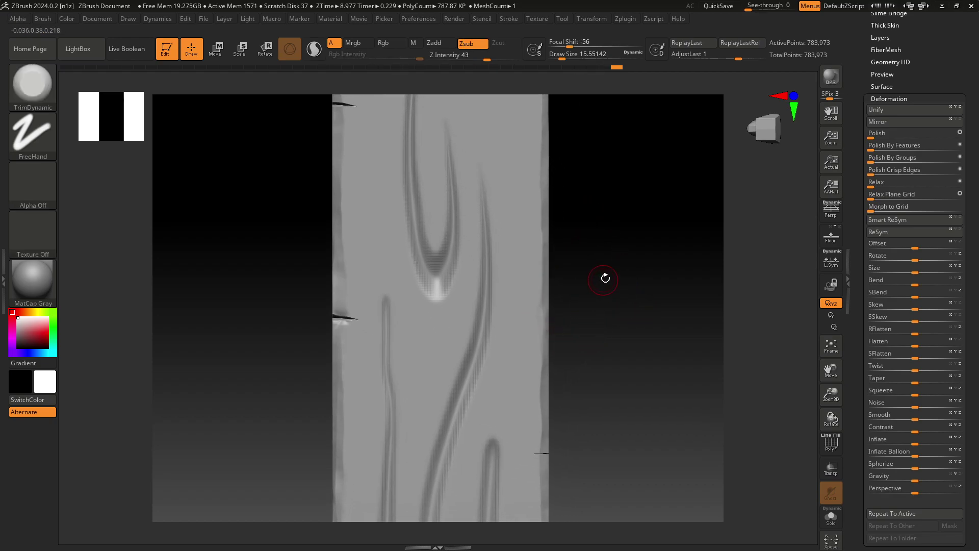
pyautogui.moveTo(605, 279)
pyautogui.mouseDown()
pyautogui.moveTo(503, 231)
pyautogui.moveTo(536, 371)
pyautogui.moveTo(530, 242)
pyautogui.moveTo(569, 300)
pyautogui.moveTo(579, 291)
pyautogui.moveTo(561, 247)
pyautogui.moveTo(559, 278)
pyautogui.mouseUp()
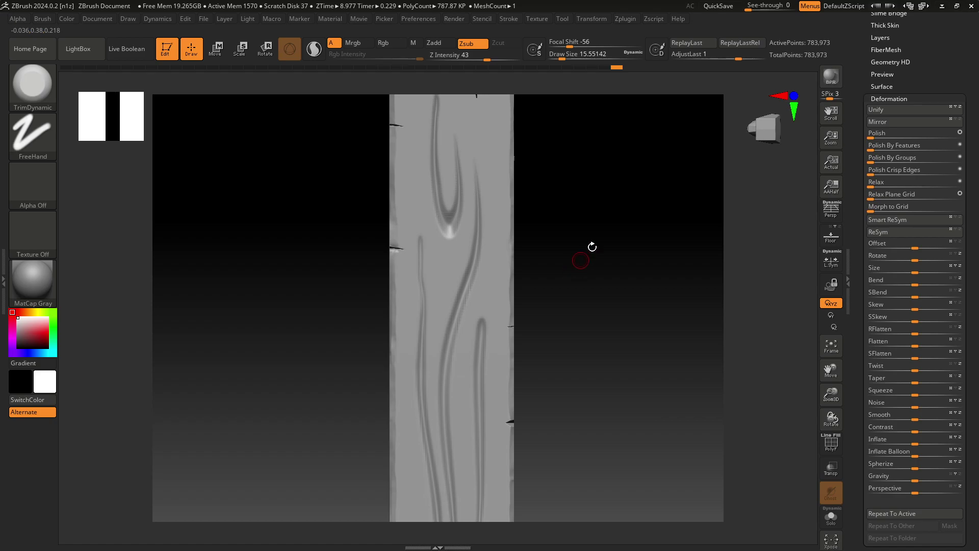
# Export the plank from the Tool palette as highpoly_wood2.obj into the Desktop plank project folder.
pyautogui.scroll(3, 948, 128)
pyautogui.scroll(3, 953, 92)
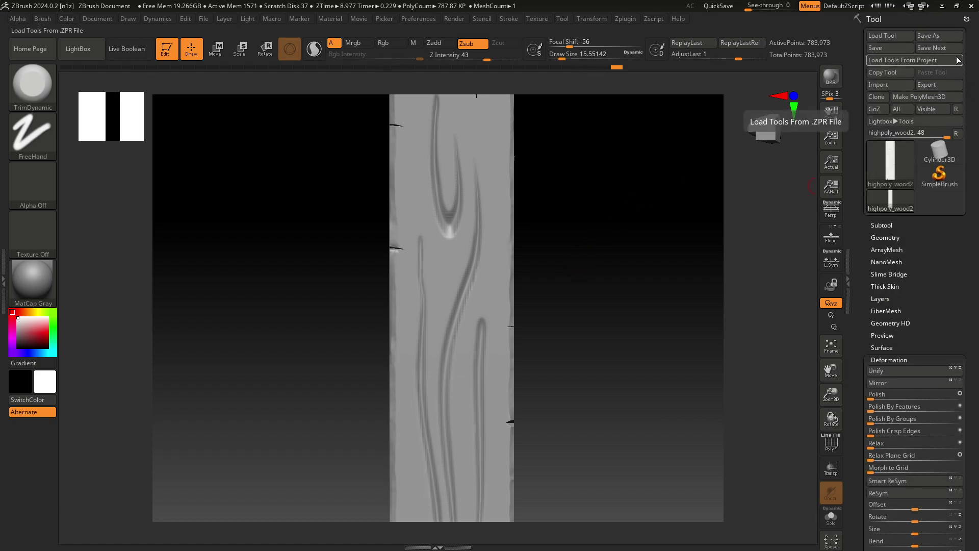
pyautogui.click(926, 84)
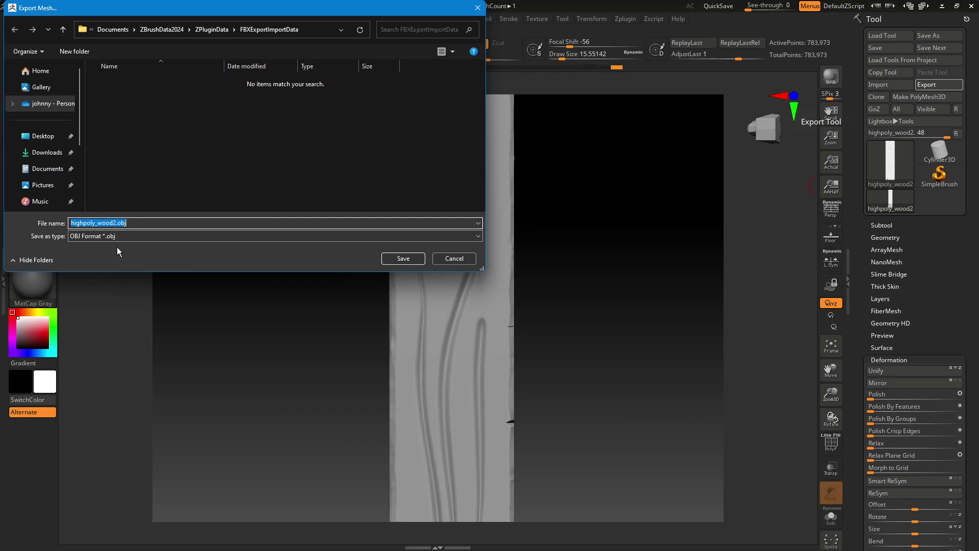
pyautogui.click(36, 137)
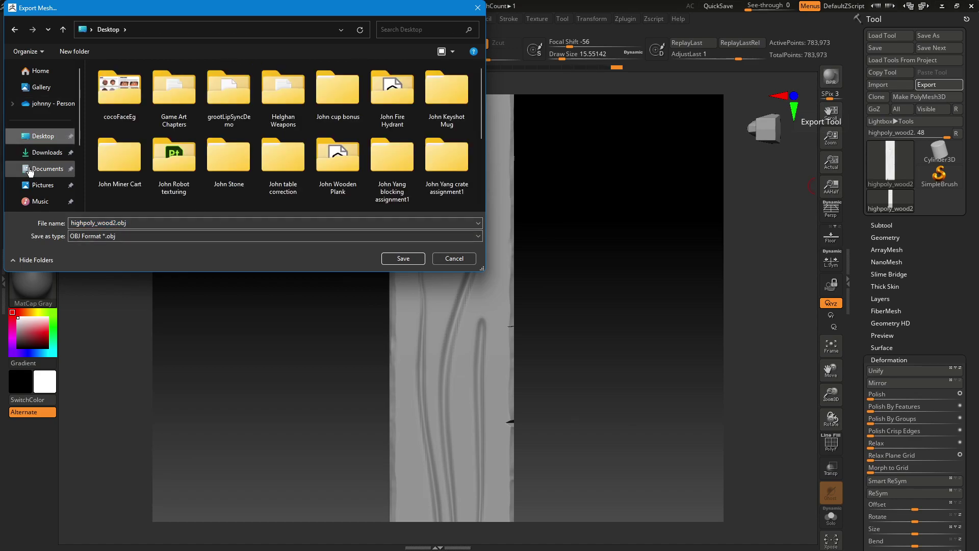
pyautogui.scroll(-1, 210, 148)
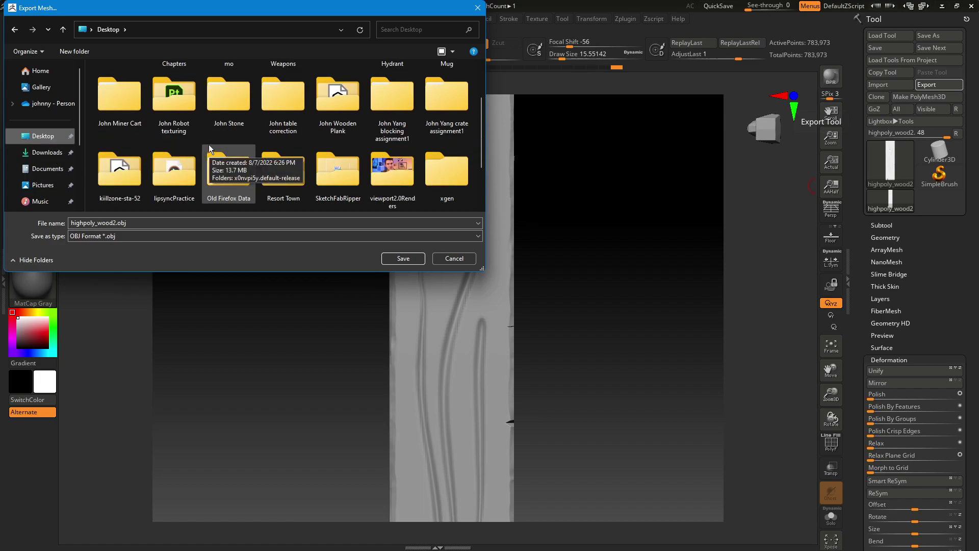
pyautogui.scroll(-1, 204, 148)
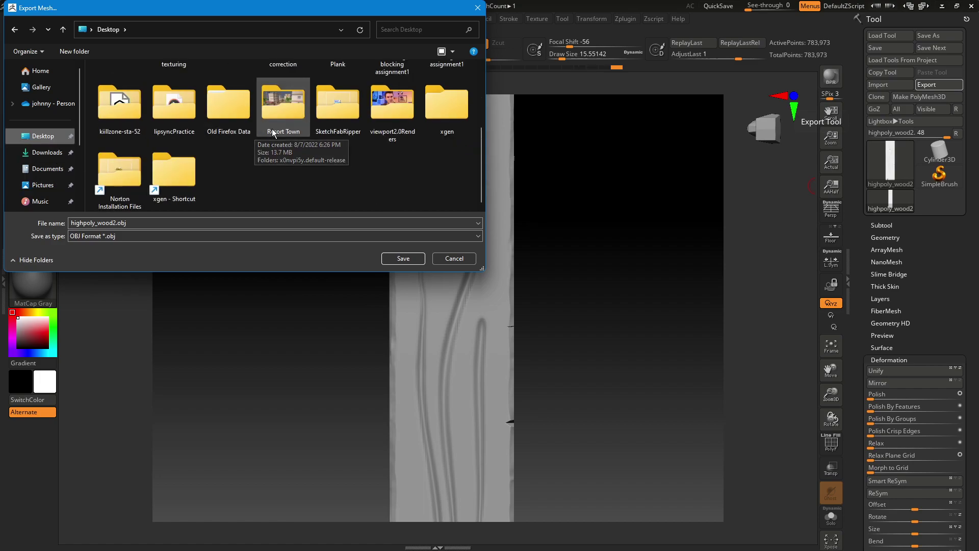
pyautogui.scroll(2, 306, 158)
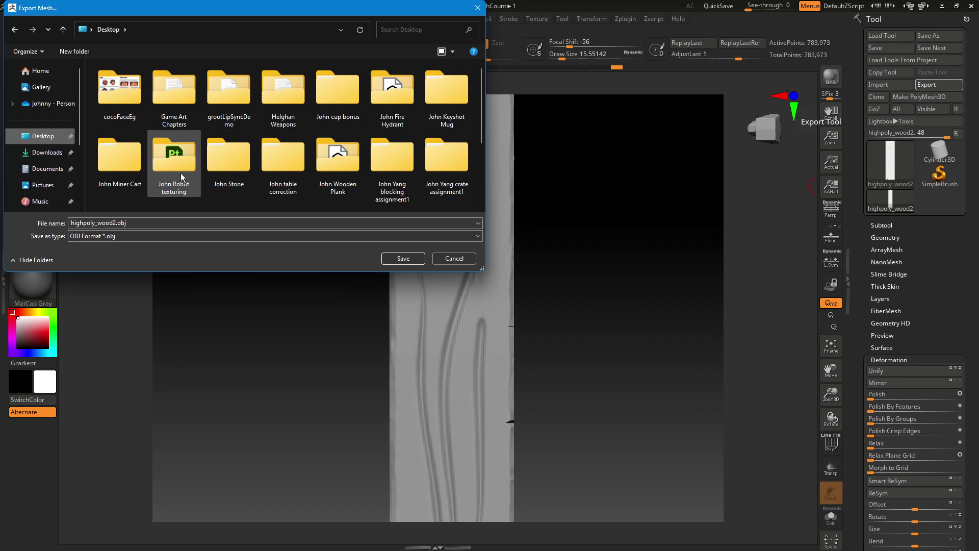
pyautogui.doubleClick(332, 161)
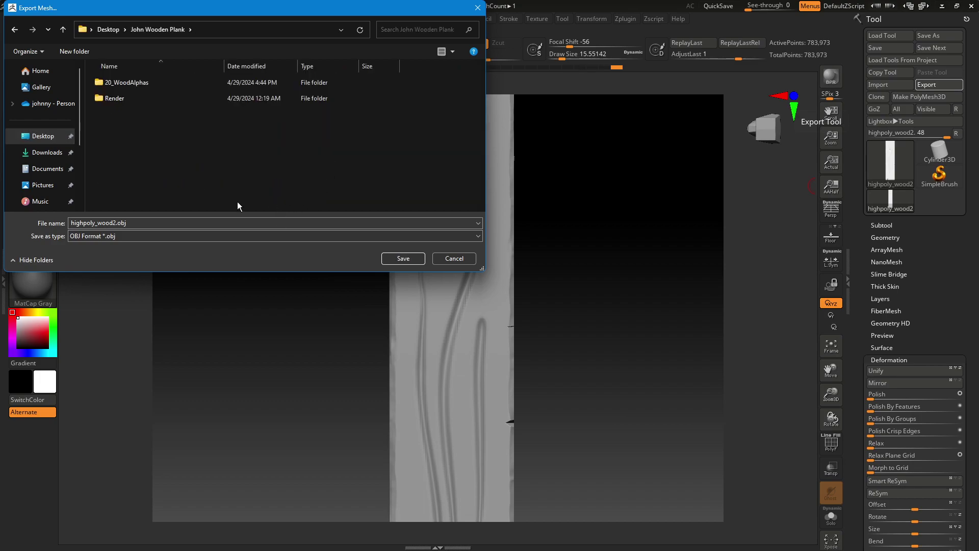
pyautogui.click(391, 259)
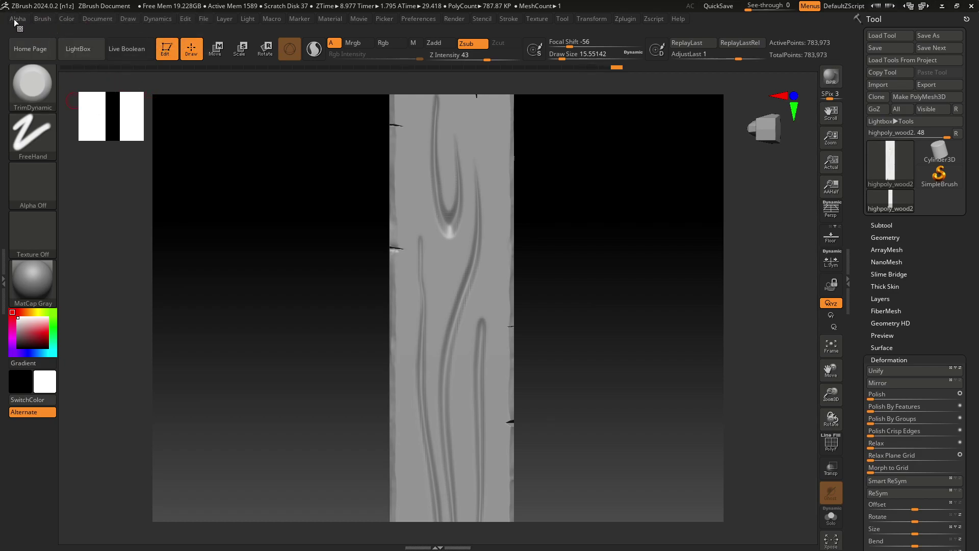
# Save the whole ZBrush document as a new .zbr plank file, then rotate to a front view.
pyautogui.click(97, 19)
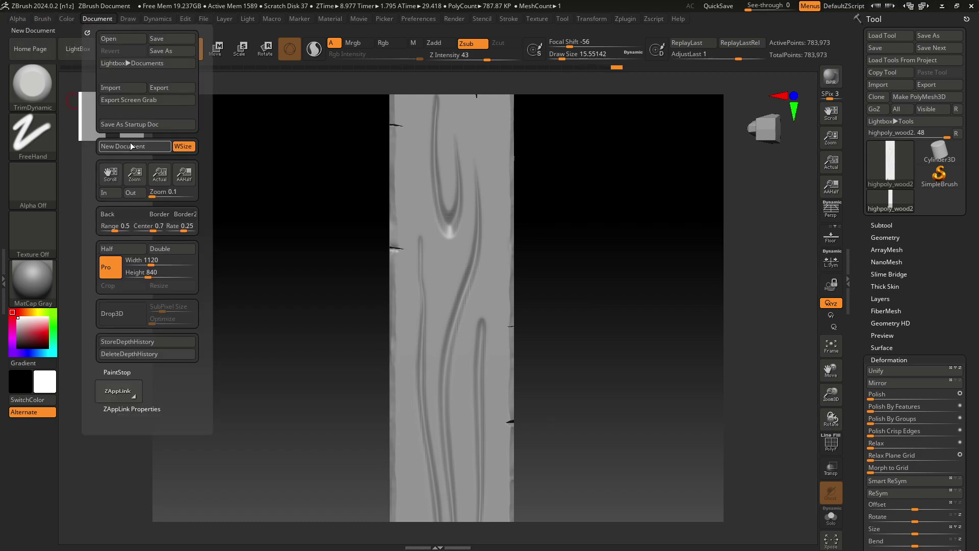
pyautogui.click(166, 52)
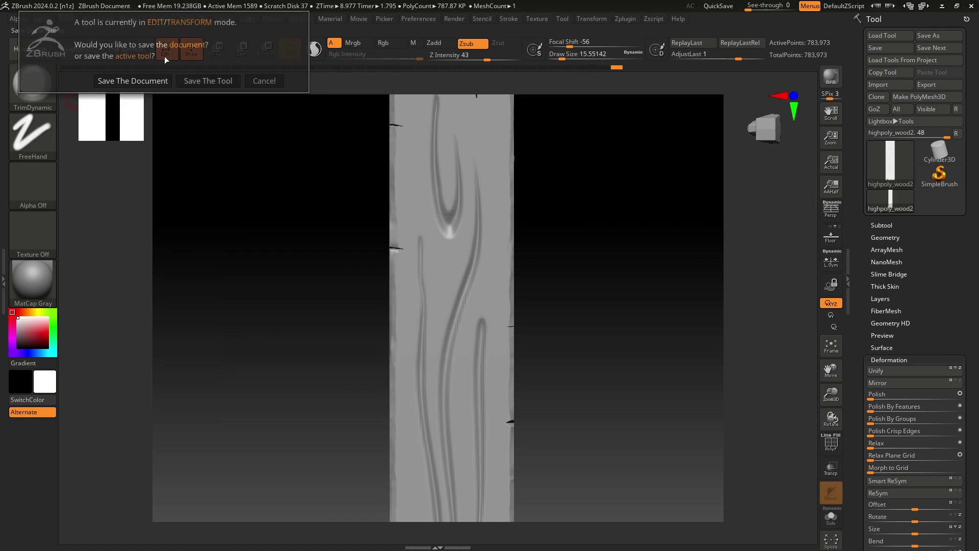
pyautogui.click(138, 82)
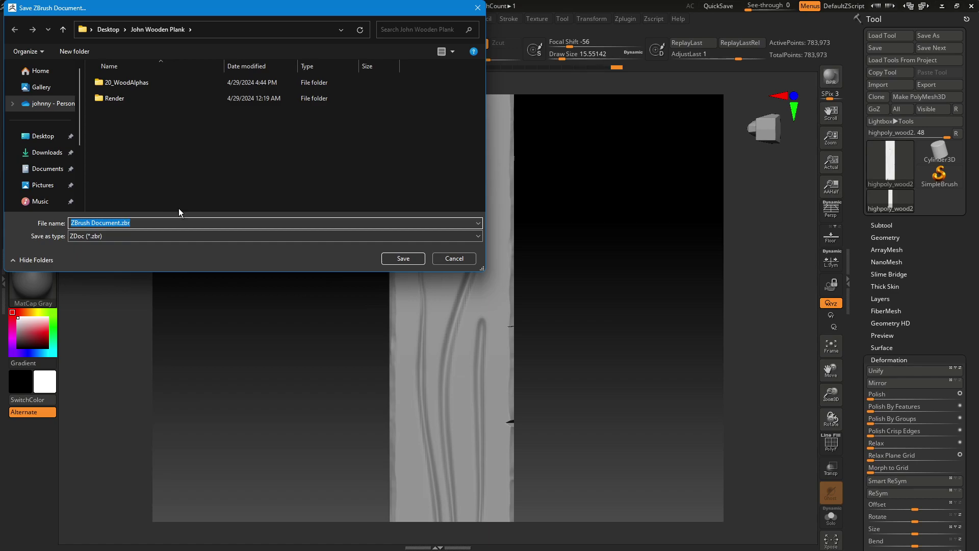
pyautogui.write('John')
pyautogui.press('BackSpace')
pyautogui.press('BackSpace')
pyautogui.write('pl')
pyautogui.click(392, 260)
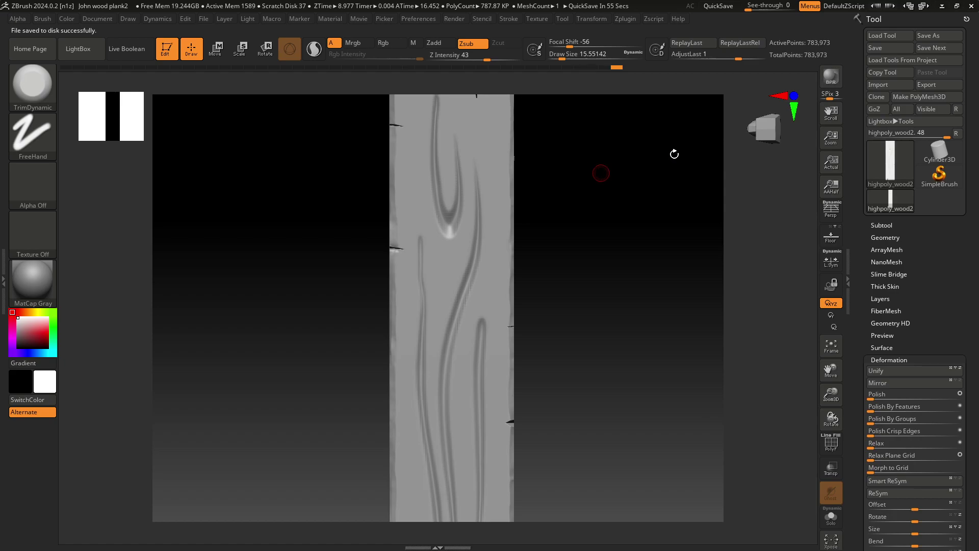
pyautogui.moveTo(729, 128)
pyautogui.keyDown('shift'); pyautogui.mouseDown()
pyautogui.moveTo(662, 185)
pyautogui.moveTo(534, 192)
pyautogui.moveTo(570, 193)
pyautogui.moveTo(545, 202)
pyautogui.moveTo(576, 225)
pyautogui.moveTo(576, 198)
pyautogui.moveTo(605, 232)
pyautogui.moveTo(568, 229)
pyautogui.moveTo(579, 222)
pyautogui.mouseUp(); pyautogui.keyUp('shift')
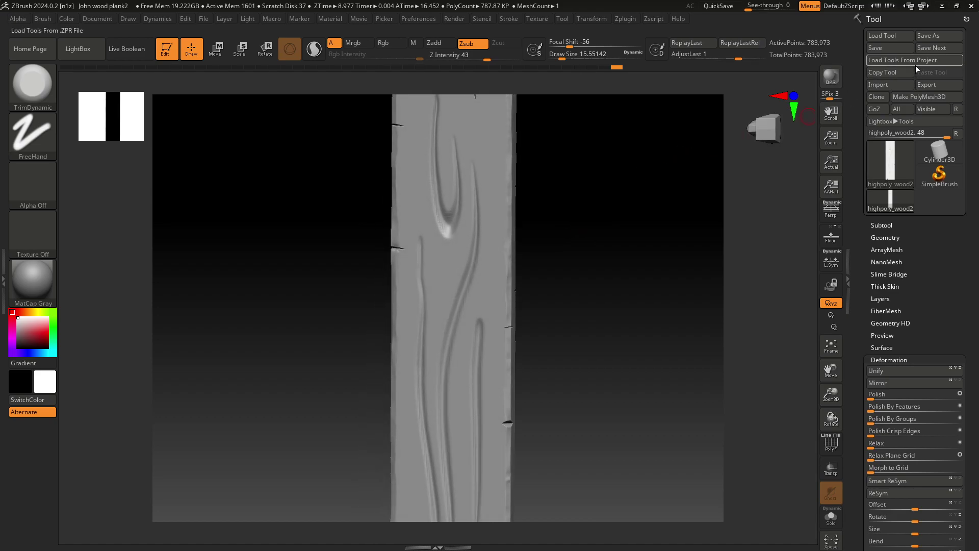
# Re-export the plank over highpoly_wood2.obj in the Desktop plank folder, then close ZBrush.
pyautogui.click(926, 84)
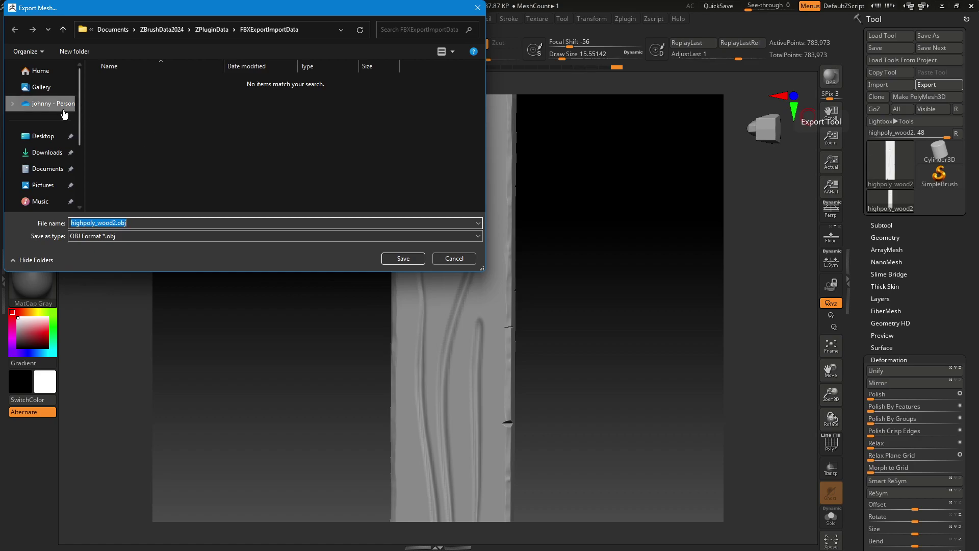
pyautogui.click(41, 135)
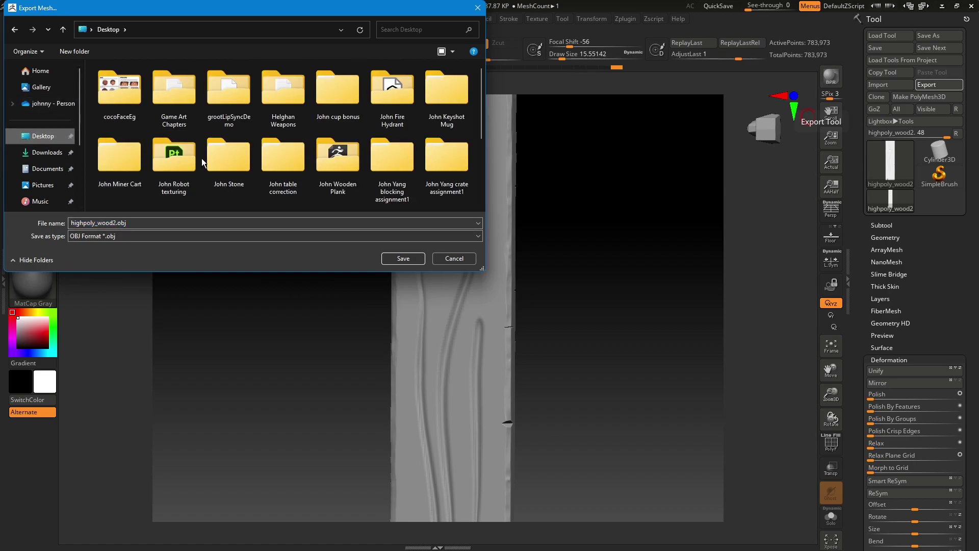
pyautogui.doubleClick(338, 162)
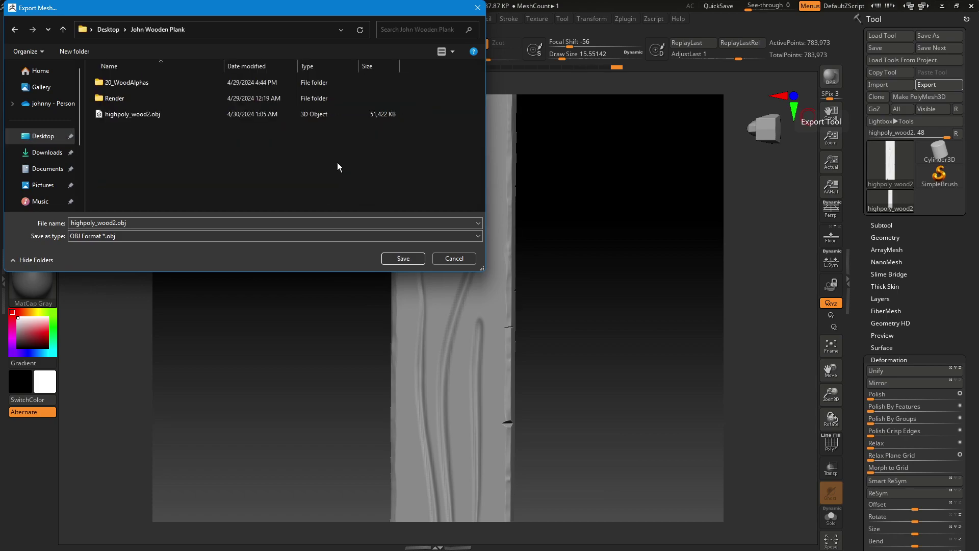
pyautogui.click(146, 114)
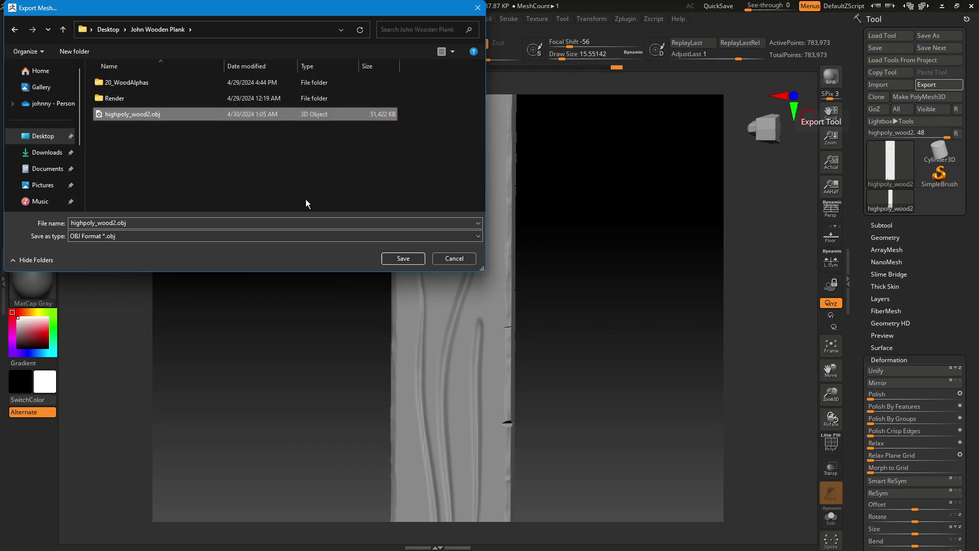
pyautogui.click(392, 259)
pyautogui.click(512, 269)
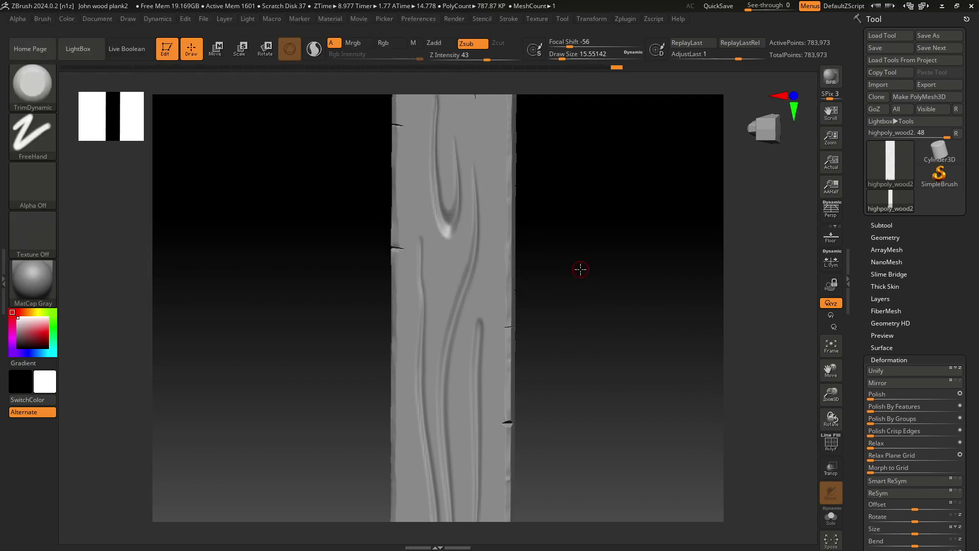
pyautogui.click(971, 5)
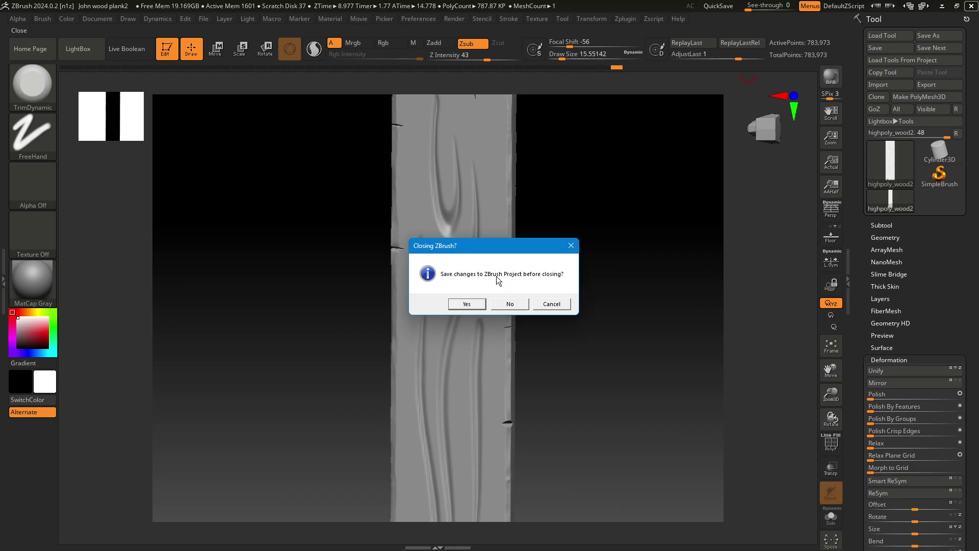
# Dismiss the close prompt, rotate the plank, and cancel a second save-on-close attempt.
pyautogui.click(571, 246)
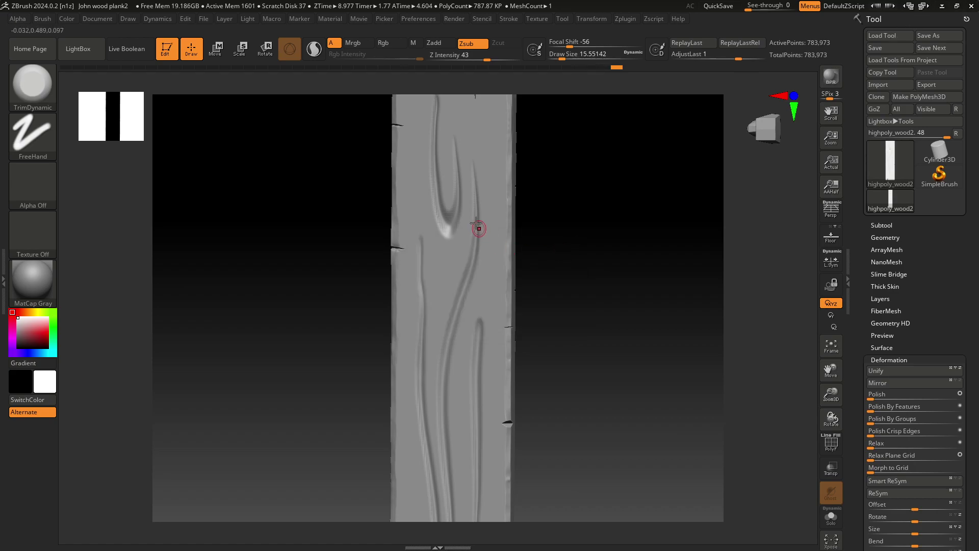
pyautogui.moveTo(525, 288)
pyautogui.mouseDown()
pyautogui.moveTo(584, 287)
pyautogui.moveTo(553, 291)
pyautogui.mouseUp()
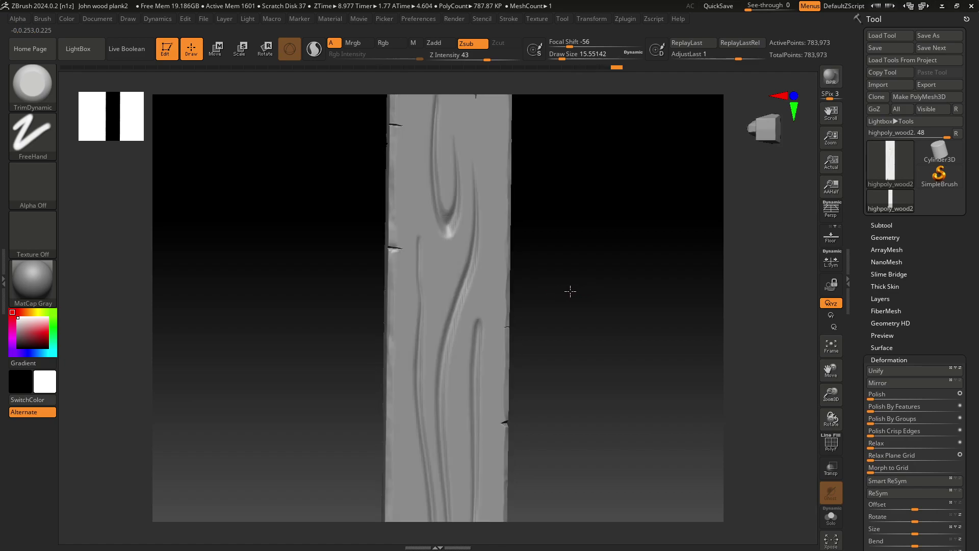
pyautogui.moveTo(590, 260); pyautogui.dragTo(609, 253)
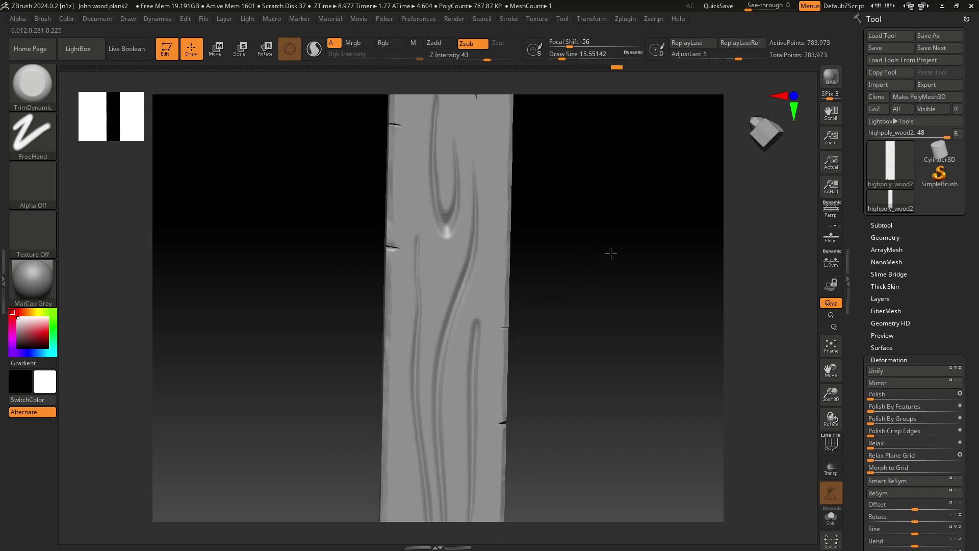
pyautogui.click(971, 5)
pyautogui.click(451, 302)
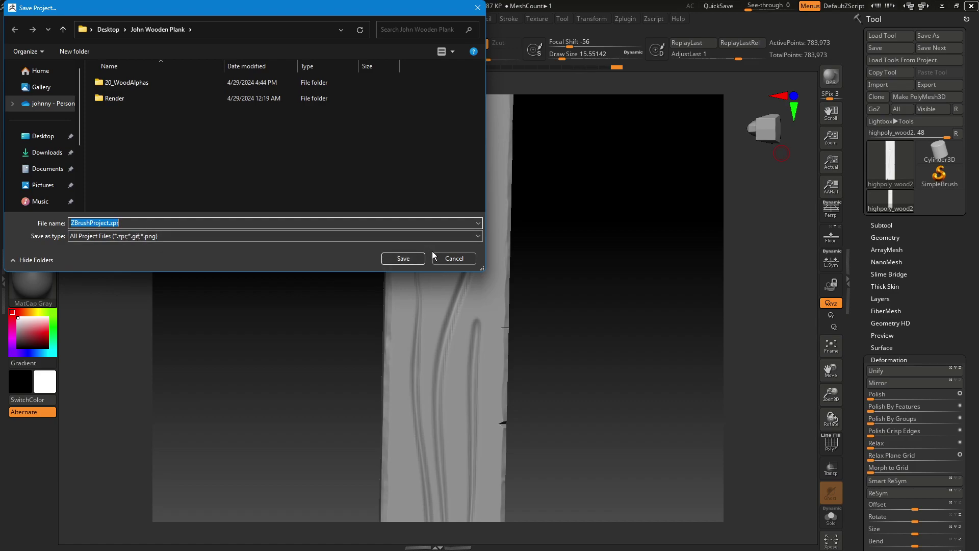
pyautogui.click(453, 258)
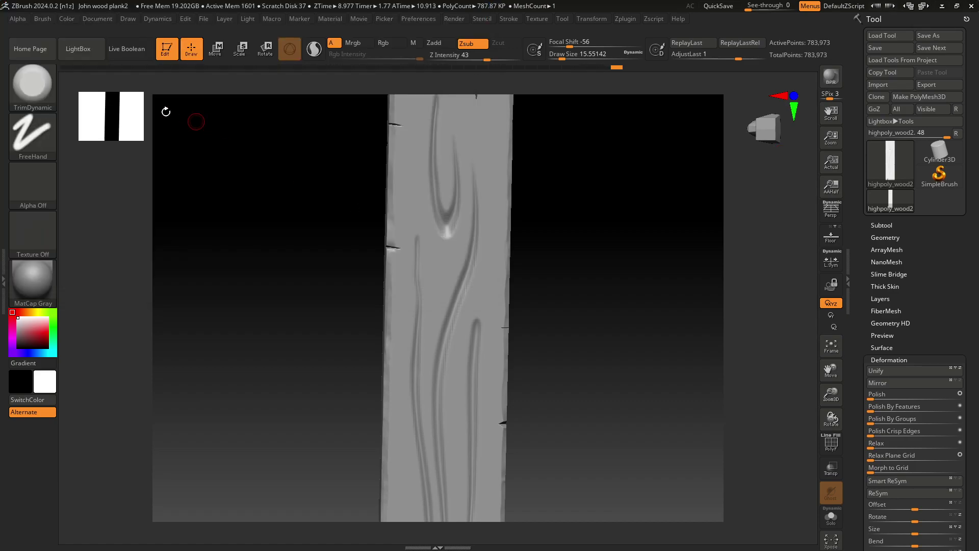
# Save the plank document from the Document menu and exit ZBrush.
pyautogui.click(87, 19)
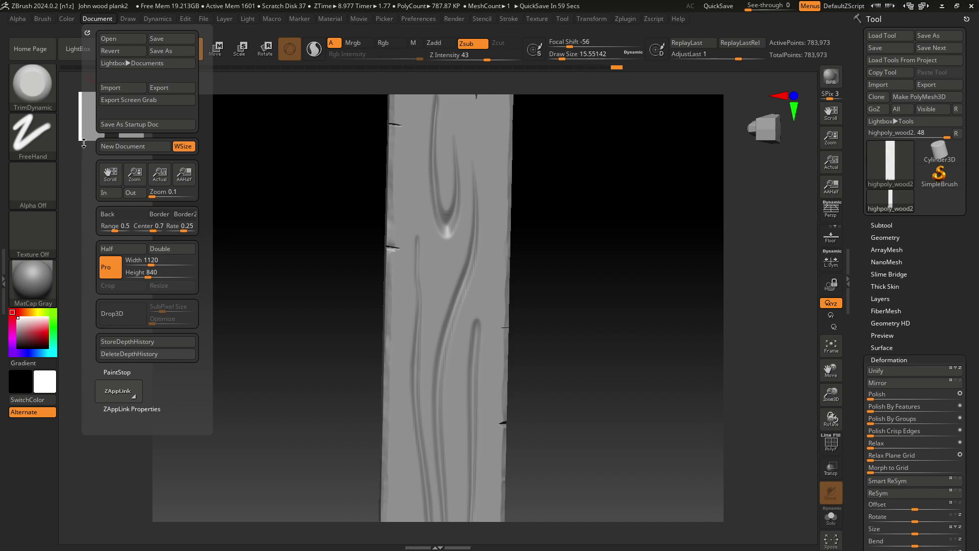
pyautogui.click(163, 38)
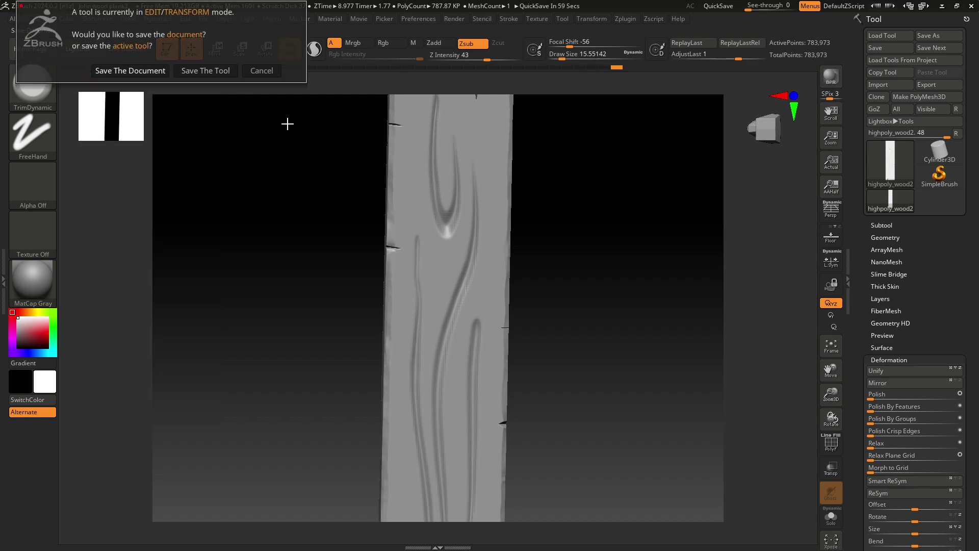
pyautogui.click(143, 74)
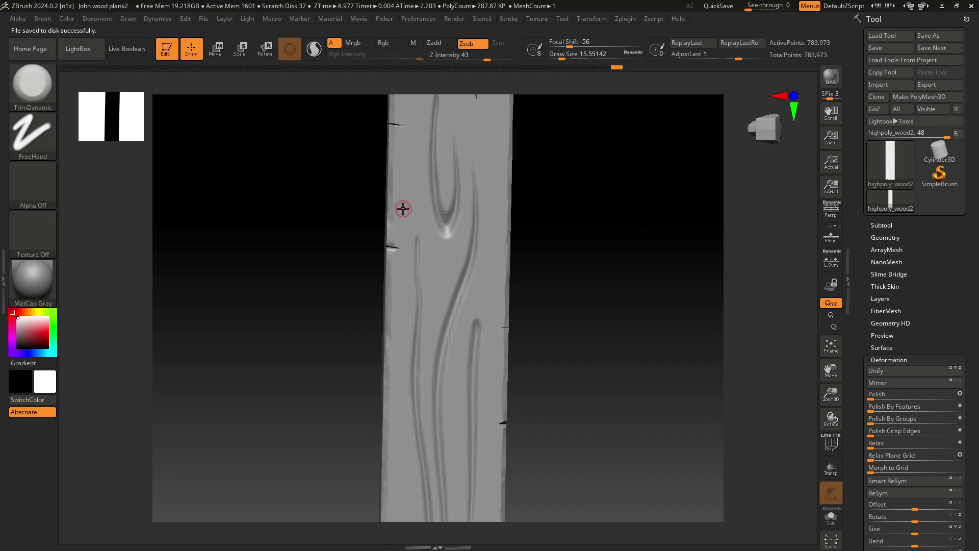
pyautogui.click(971, 6)
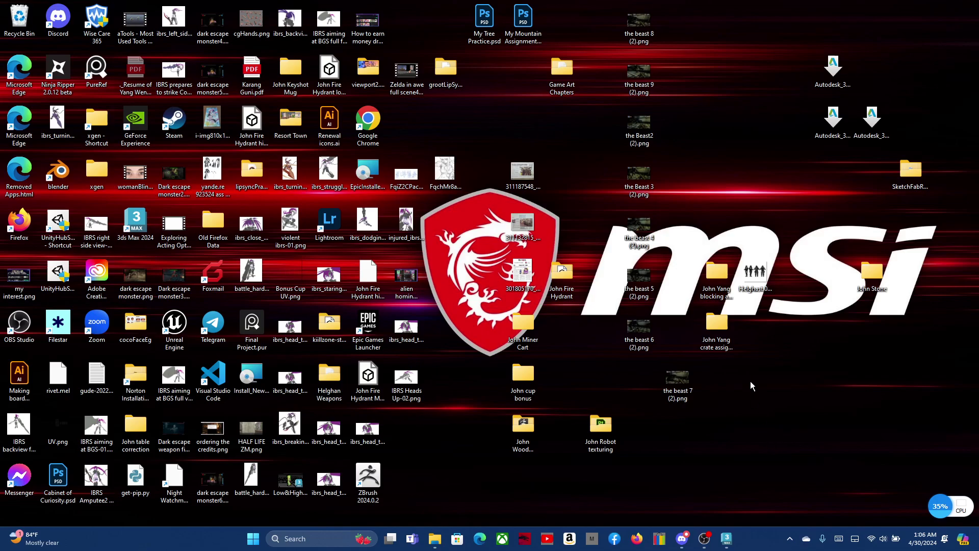
# Restore 3ds Max and drag highpoly_wood2.obj from the wooden plank project folder into the viewport.
pyautogui.click(727, 538)
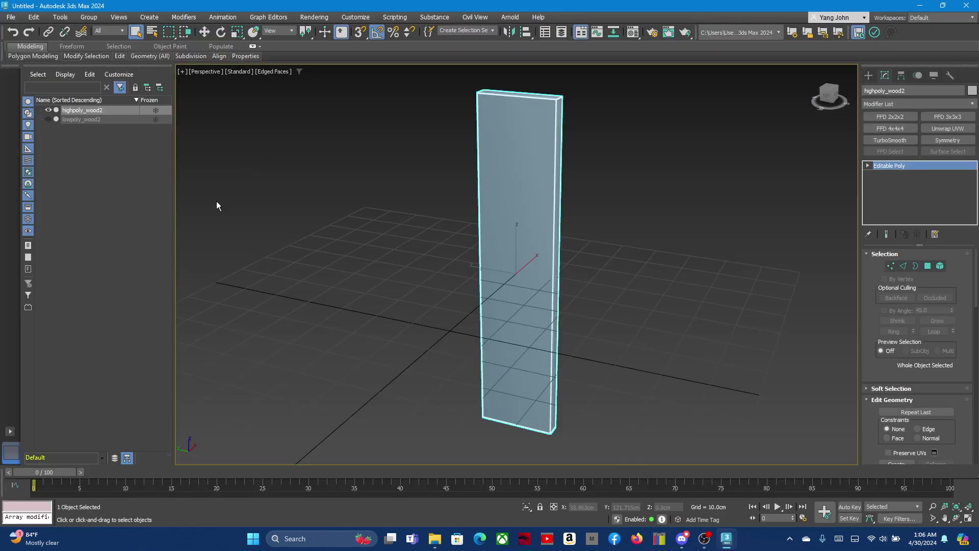
pyautogui.click(434, 538)
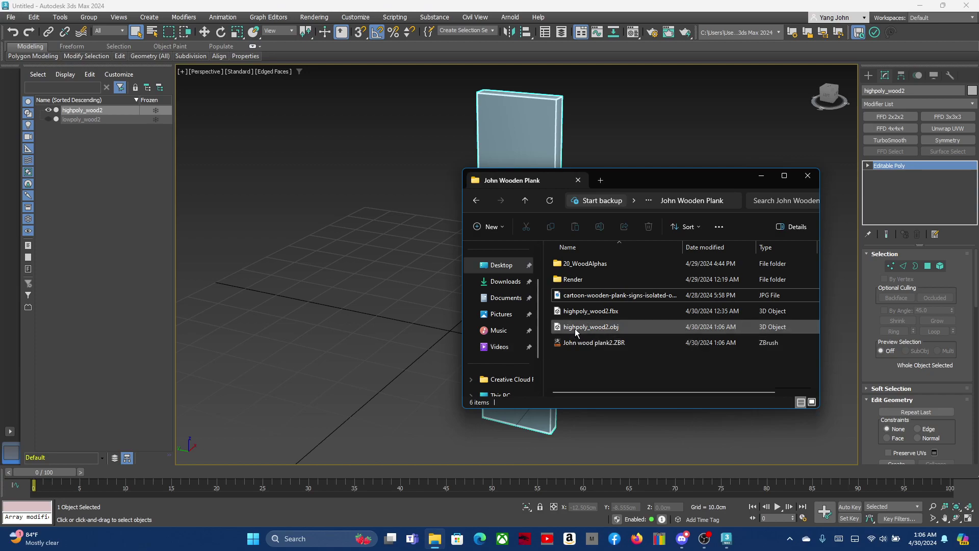
pyautogui.moveTo(575, 327); pyautogui.dragTo(374, 279)
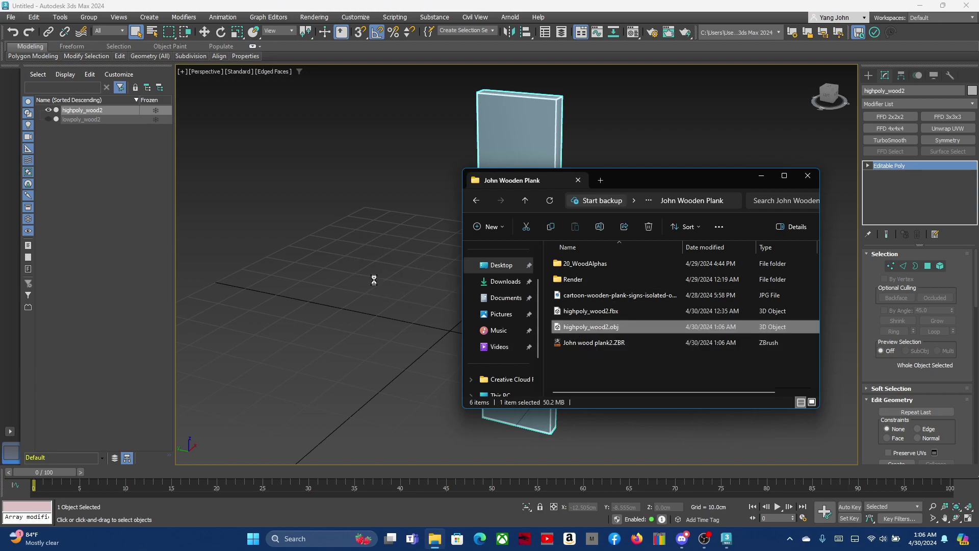
pyautogui.click(761, 177)
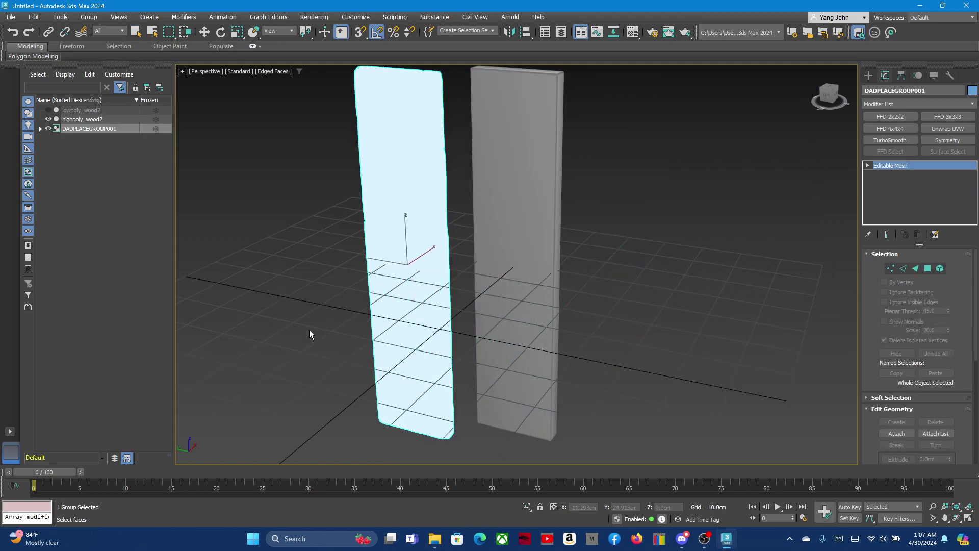
# Place the imported plank in the scene and delete the old highpoly_wood2 plank.
pyautogui.click(309, 329)
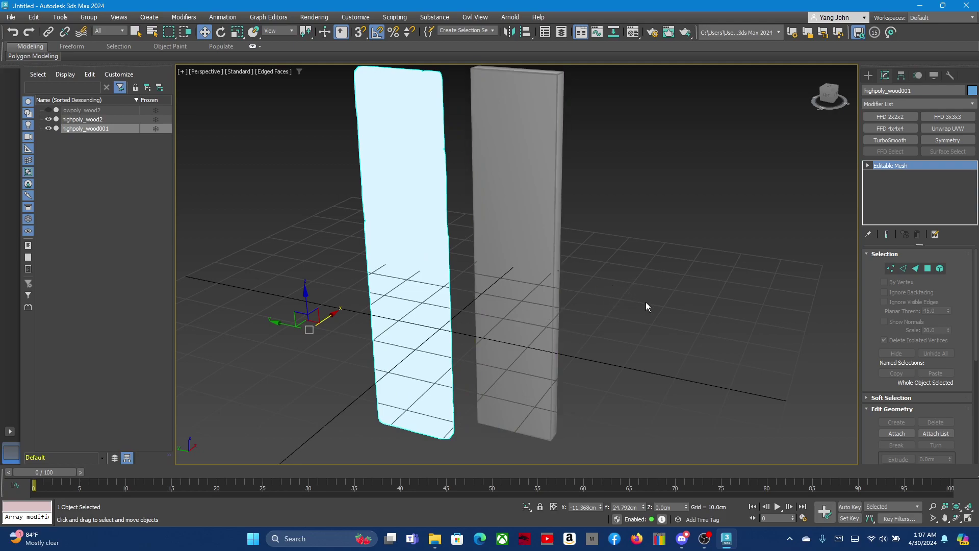
pyautogui.scroll(-5, 646, 283)
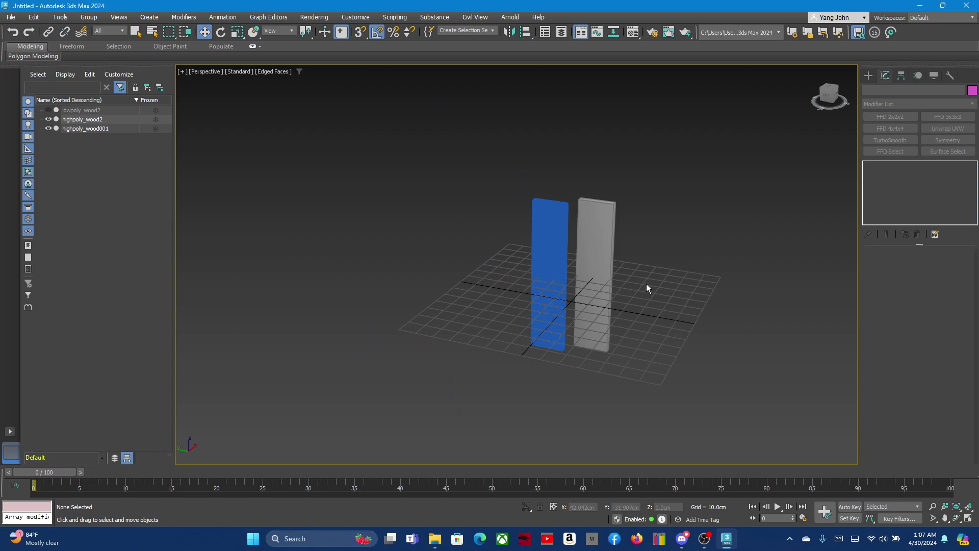
pyautogui.scroll(2, 647, 284)
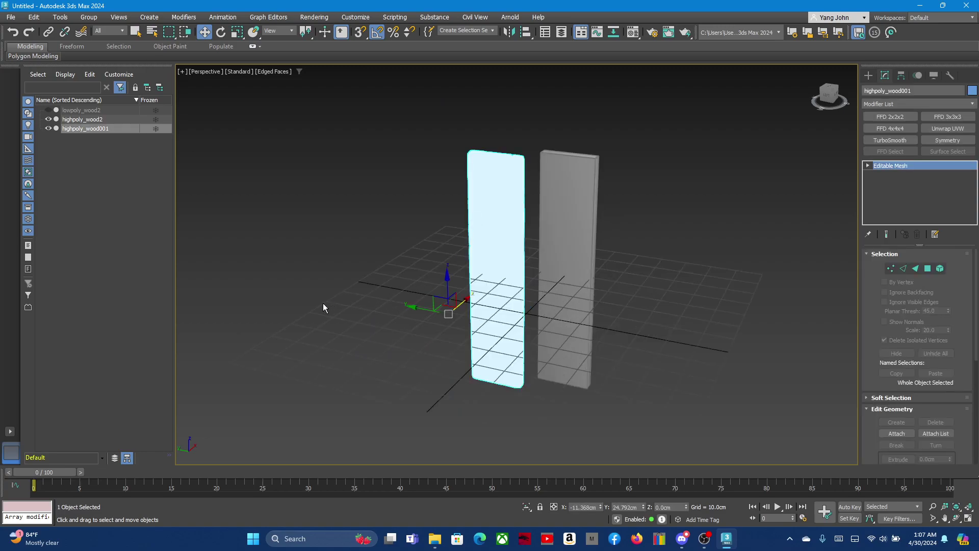
pyautogui.click(93, 121)
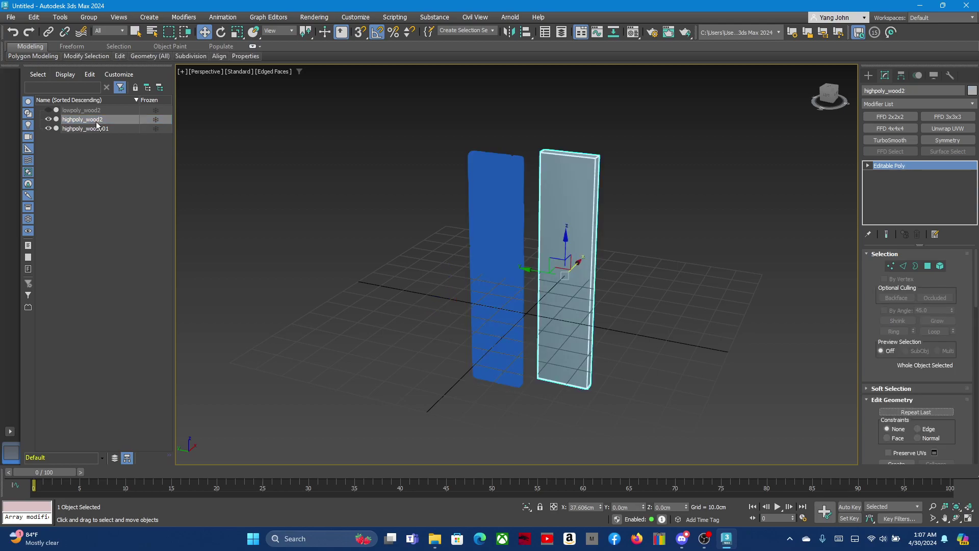
pyautogui.press('Delete')
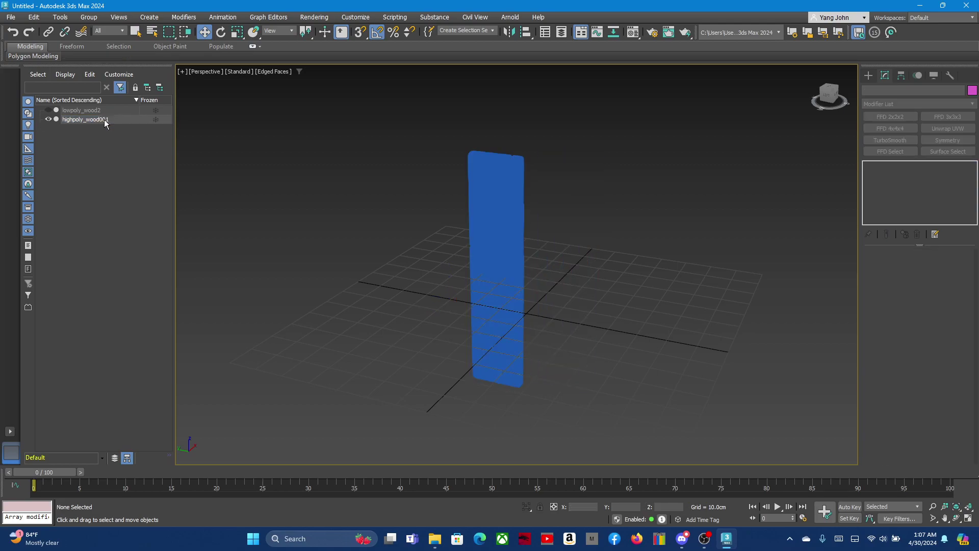
# Convert the imported highpoly_wood001 plank to an Editable Poly.
pyautogui.click(104, 119)
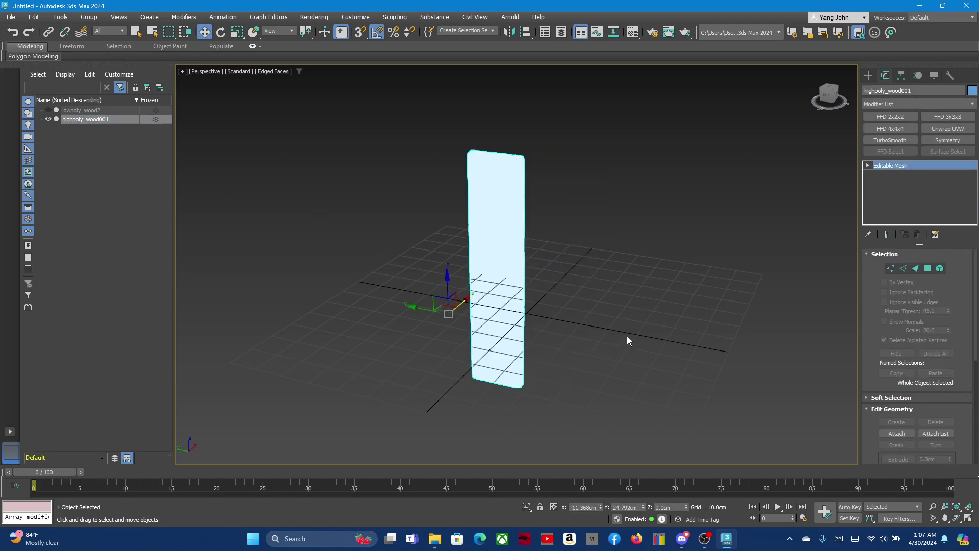
pyautogui.click(591, 343)
pyautogui.click(495, 254)
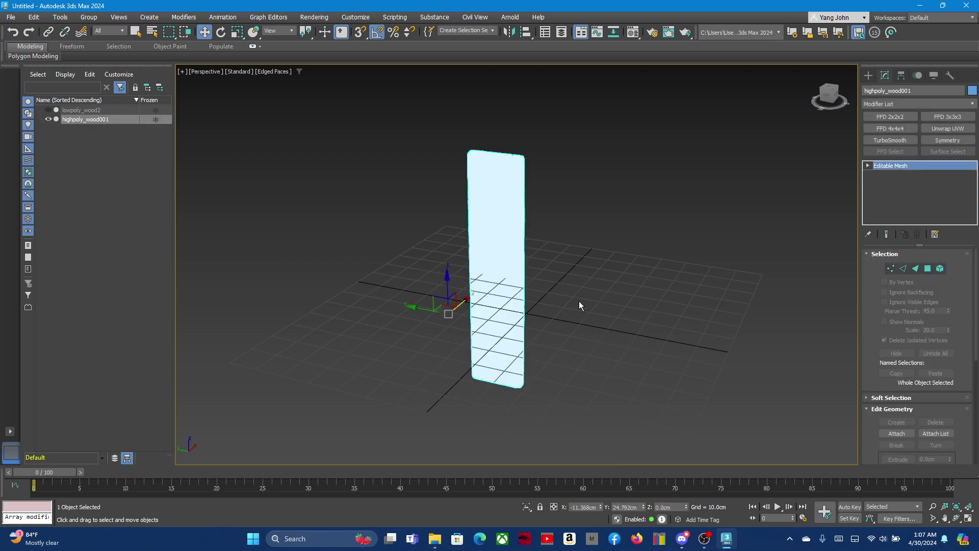
pyautogui.rightClick(494, 244)
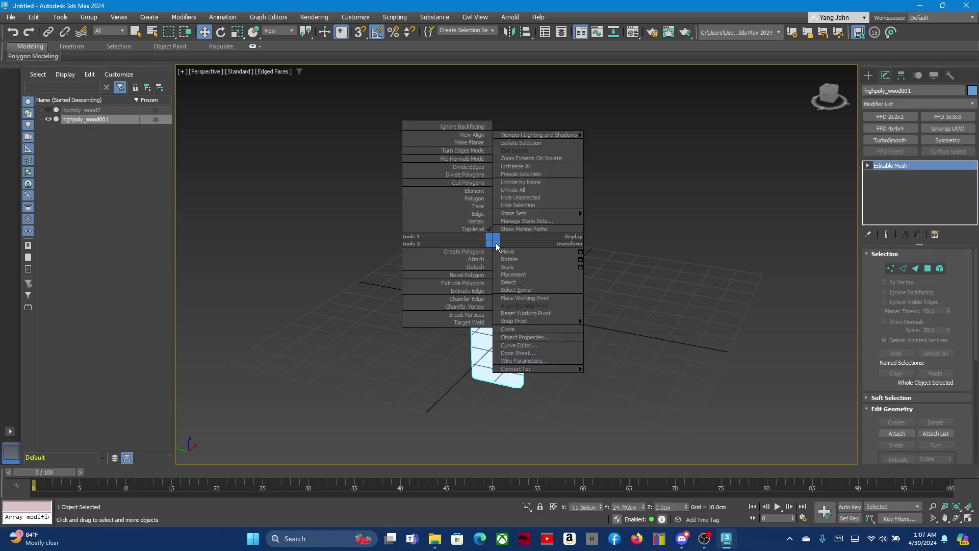
pyautogui.click(619, 373)
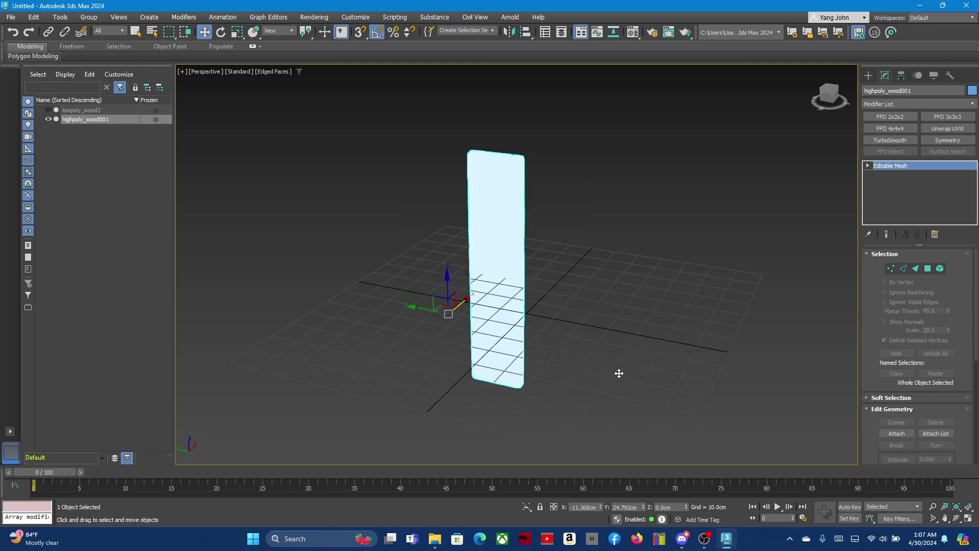
pyautogui.click(613, 360)
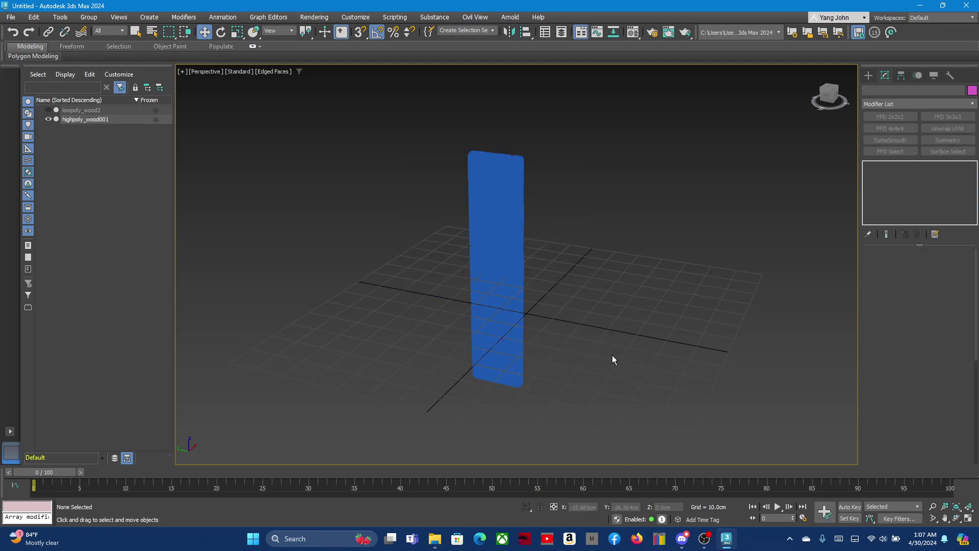
pyautogui.click(498, 279)
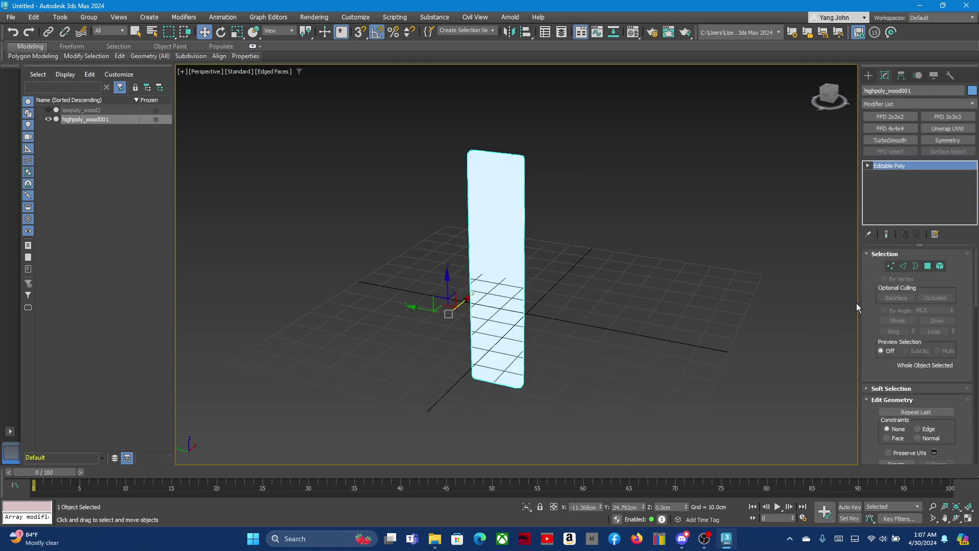
# Make the sculpted plank's object colour white and select one of its edges.
pyautogui.click(971, 90)
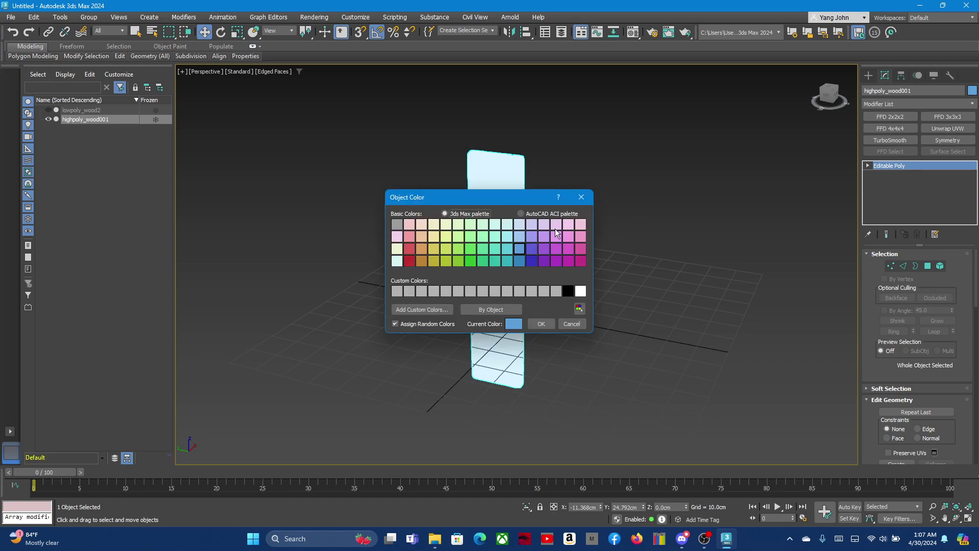
pyautogui.click(516, 295)
pyautogui.click(541, 323)
pyautogui.press('2')
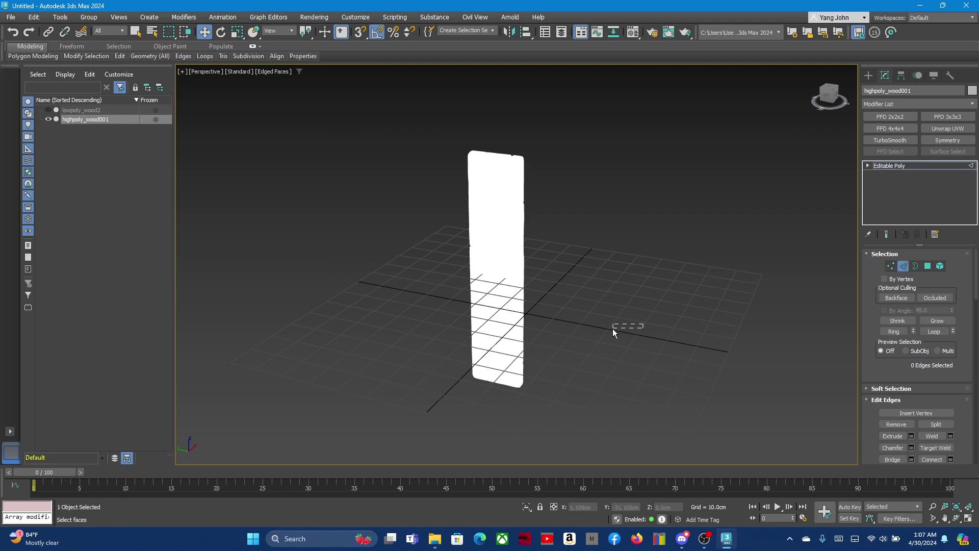
pyautogui.moveTo(601, 320)
pyautogui.keyDown('alt'); pyautogui.mouseDown(button='middle')
pyautogui.moveTo(719, 290)
pyautogui.moveTo(607, 282)
pyautogui.moveTo(602, 302)
pyautogui.mouseUp(button='middle'); pyautogui.keyUp('alt')
pyautogui.click(482, 215)
pyautogui.moveTo(481, 215)
pyautogui.keyDown('alt'); pyautogui.mouseDown(button='middle')
pyautogui.moveTo(453, 276)
pyautogui.moveTo(286, 221)
pyautogui.mouseUp(button='middle'); pyautogui.keyUp('alt')
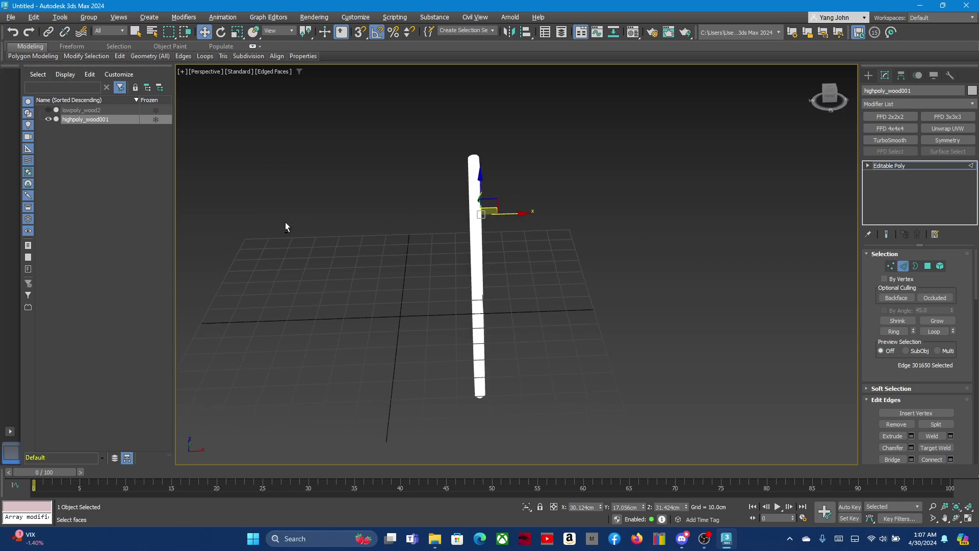
# Show the low-poly plank again and set the X, Y and Z position fields to 0.
pyautogui.click(48, 110)
pyautogui.keyDown('alt'); pyautogui.moveTo(564, 301); pyautogui.dragTo(473, 292, button='middle'); pyautogui.keyUp('alt')
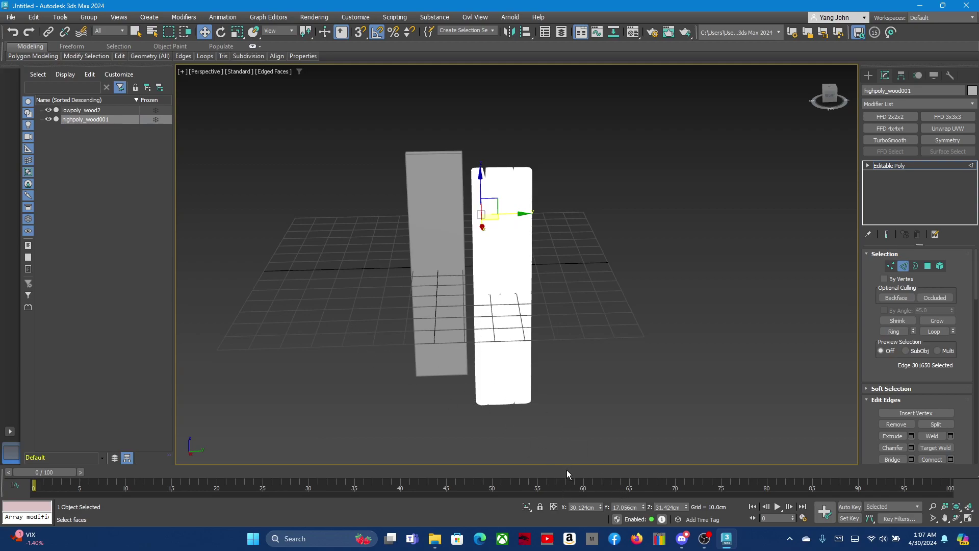
pyautogui.doubleClick(581, 507)
pyautogui.write('0')
pyautogui.doubleClick(626, 507)
pyautogui.write('0')
pyautogui.doubleClick(667, 507)
pyautogui.write('0')
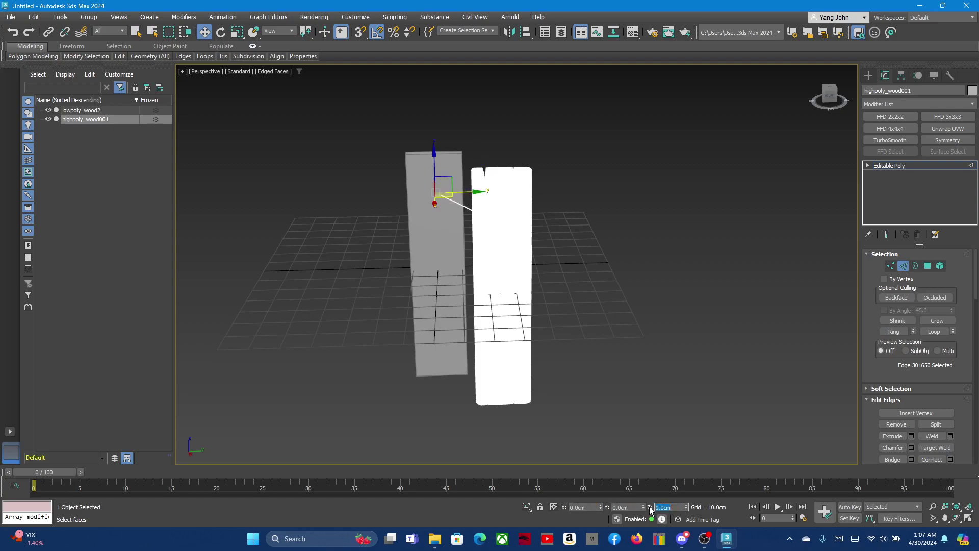
pyautogui.press('Return')
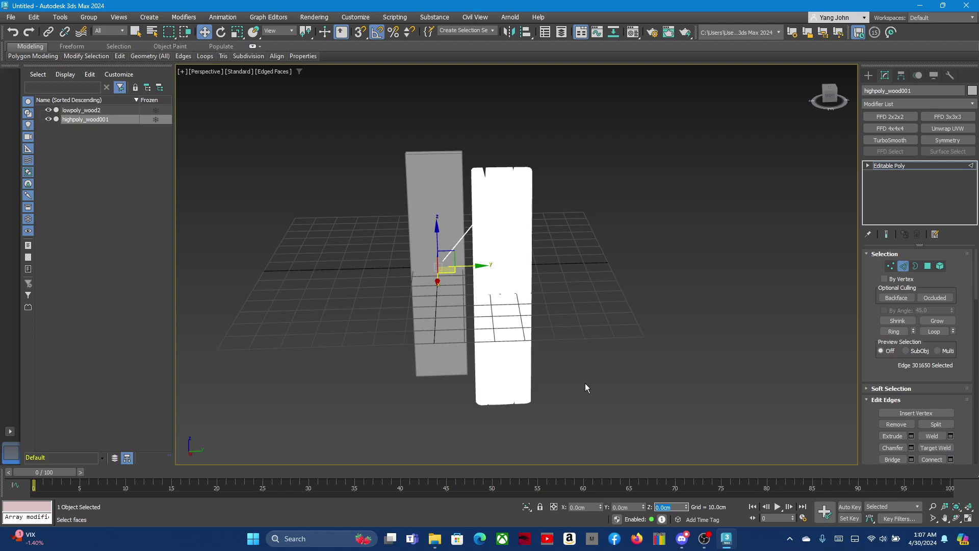
# Return to object level, toggle the planks' visibility, and select highpoly_wood001.
pyautogui.click(903, 267)
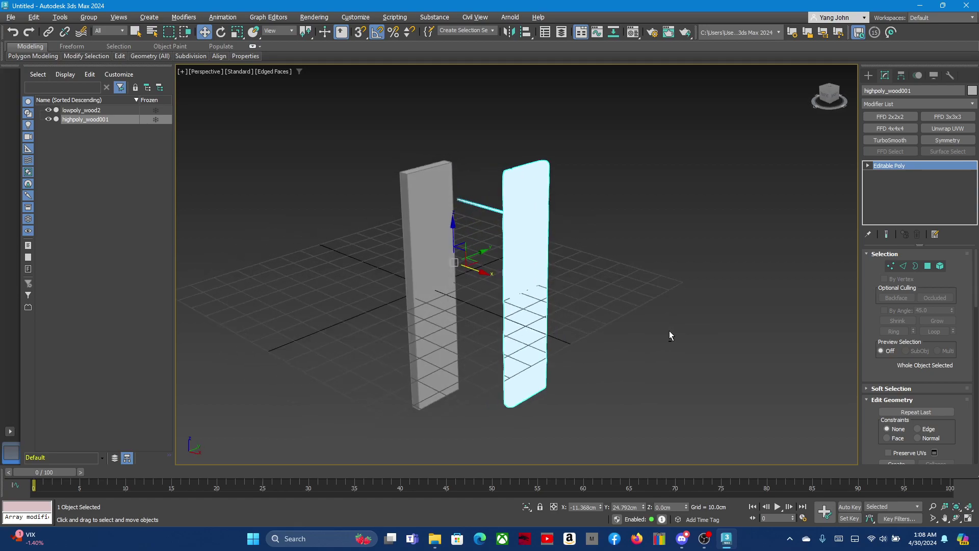
pyautogui.moveTo(634, 334)
pyautogui.keyDown('alt'); pyautogui.mouseDown(button='middle')
pyautogui.moveTo(711, 328)
pyautogui.moveTo(594, 318)
pyautogui.moveTo(716, 353)
pyautogui.mouseUp(button='middle'); pyautogui.keyUp('alt')
pyautogui.hotkey('alt', 'q')
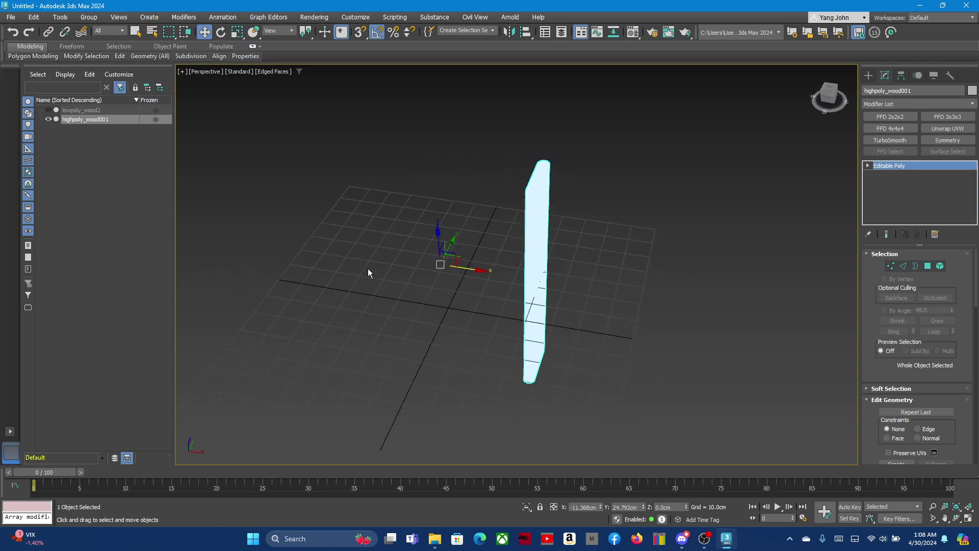
pyautogui.click(49, 113)
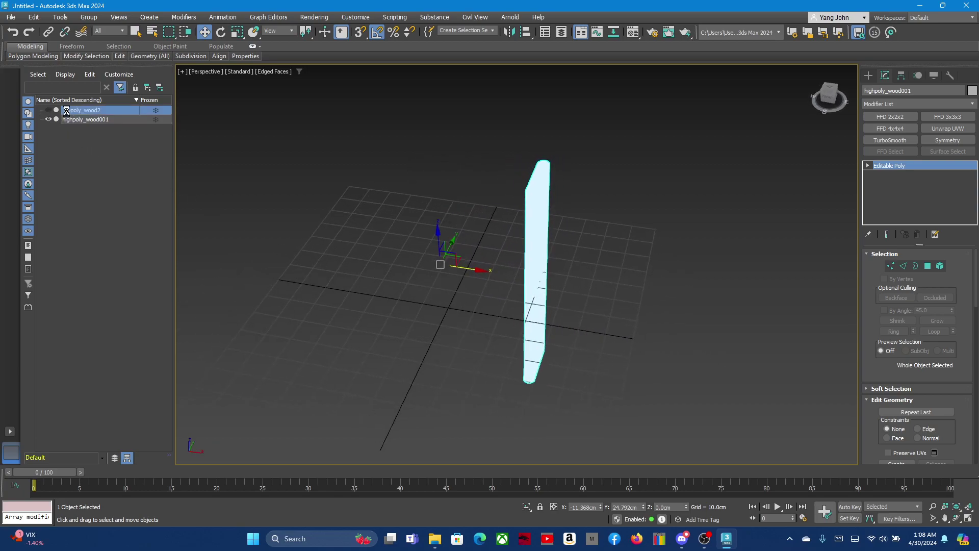
pyautogui.click(47, 111)
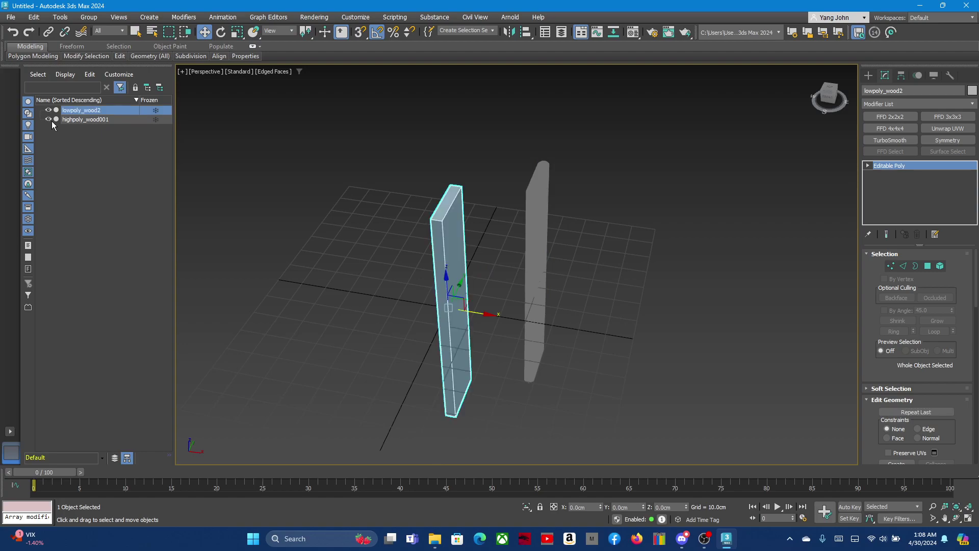
pyautogui.click(45, 119)
pyautogui.moveTo(638, 244)
pyautogui.keyDown('alt'); pyautogui.mouseDown(button='middle')
pyautogui.moveTo(600, 222)
pyautogui.moveTo(554, 228)
pyautogui.mouseUp(button='middle'); pyautogui.keyUp('alt')
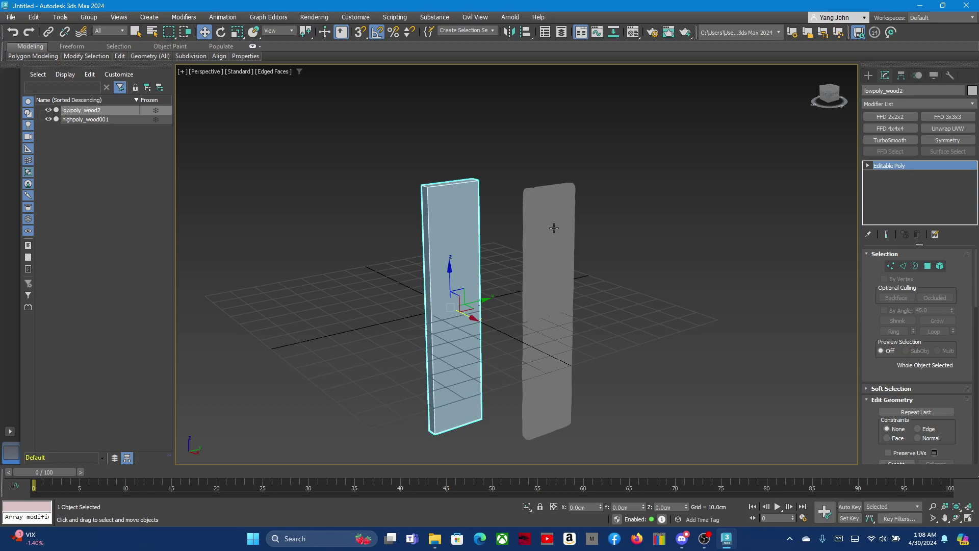
pyautogui.click(554, 229)
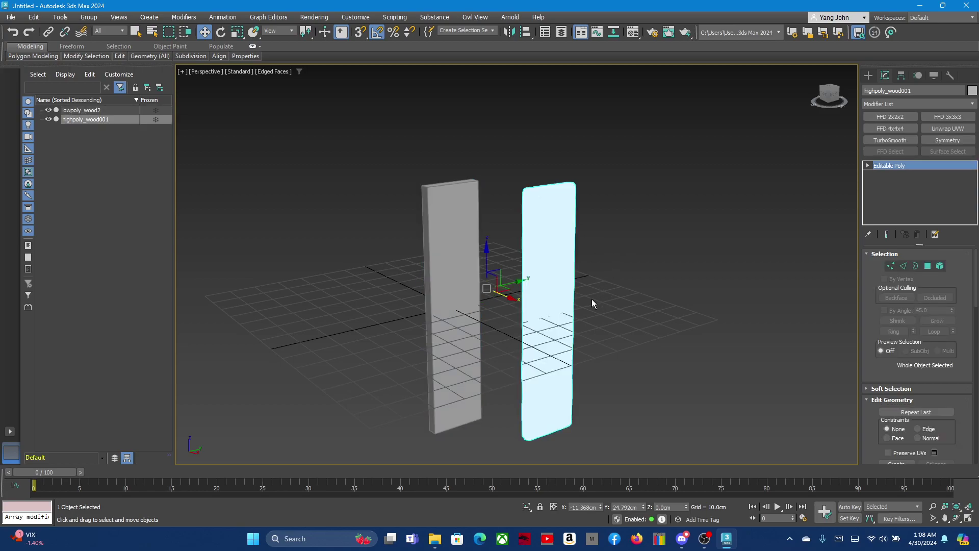
# Centre the high-poly plank's pivot with Affect Pivot Only and Center to Object.
pyautogui.click(918, 75)
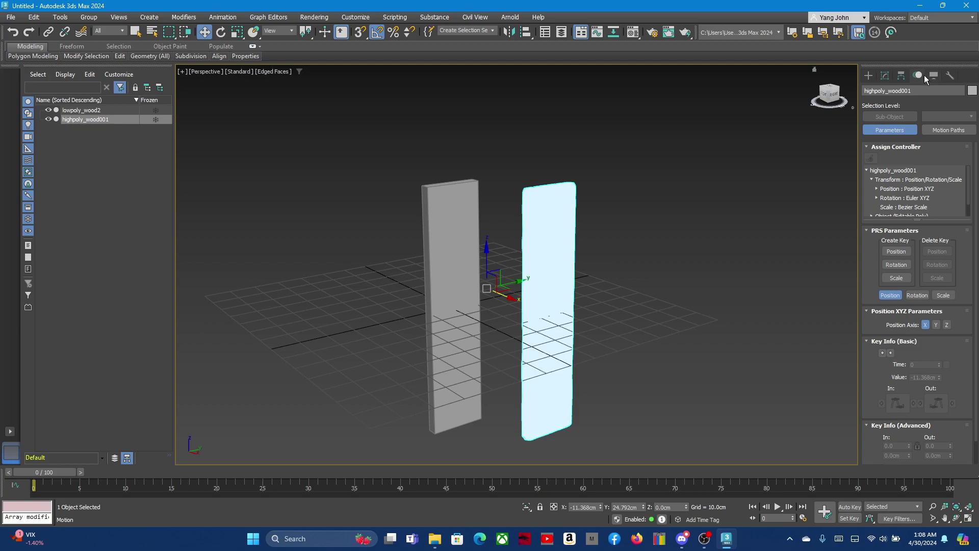
pyautogui.click(901, 77)
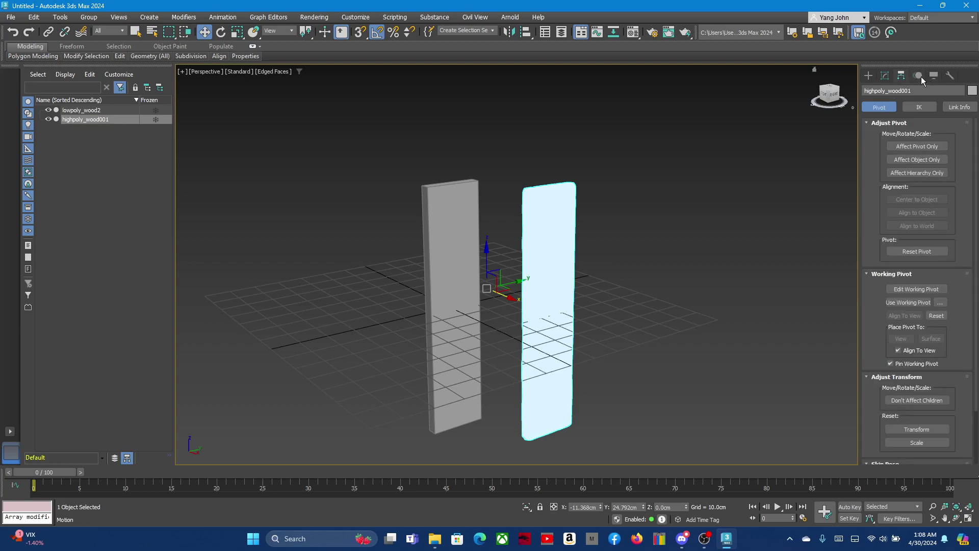
pyautogui.click(920, 149)
pyautogui.click(917, 199)
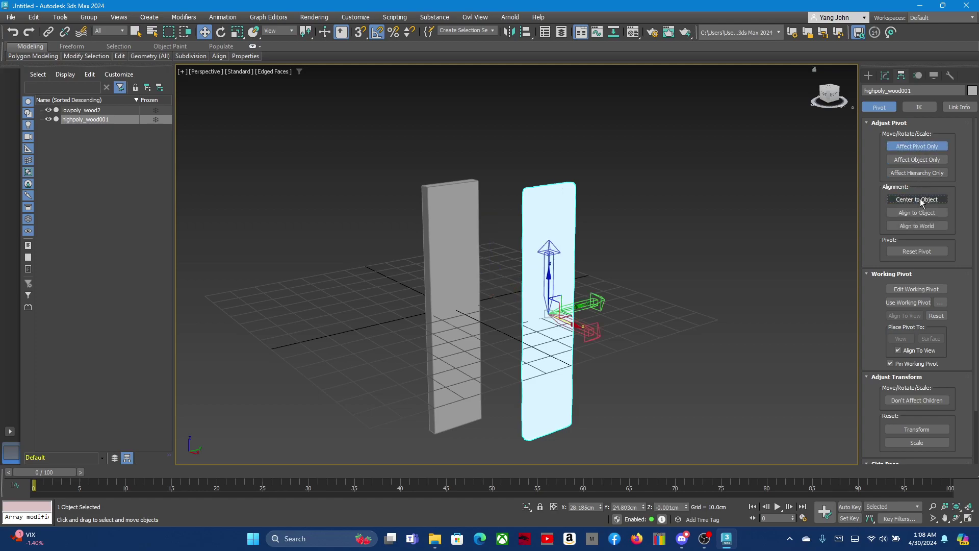
# Move the high-poly plank to X 0, Y 0 so it overlaps the low-poly plank.
pyautogui.click(884, 76)
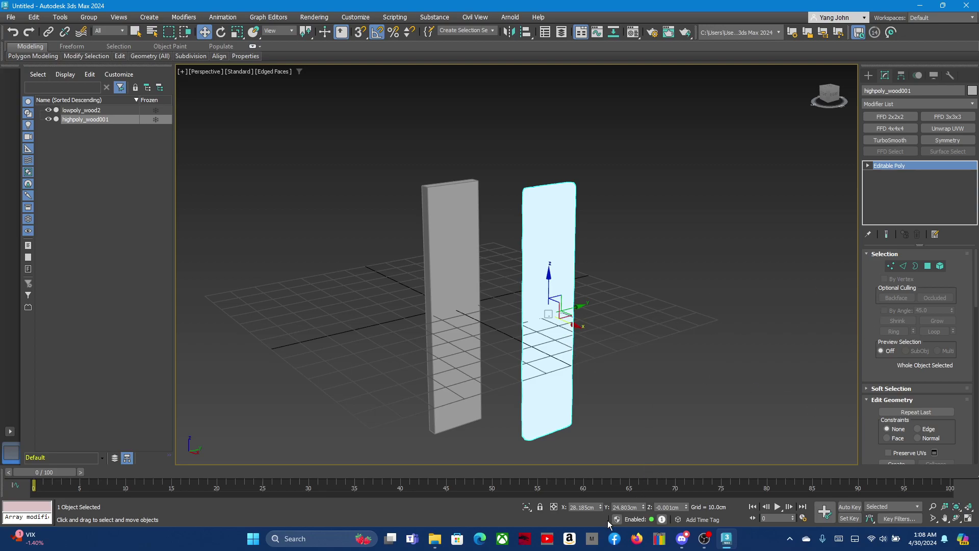
pyautogui.click(580, 508)
pyautogui.write('0')
pyautogui.press('Tab')
pyautogui.write('0')
pyautogui.press('Tab')
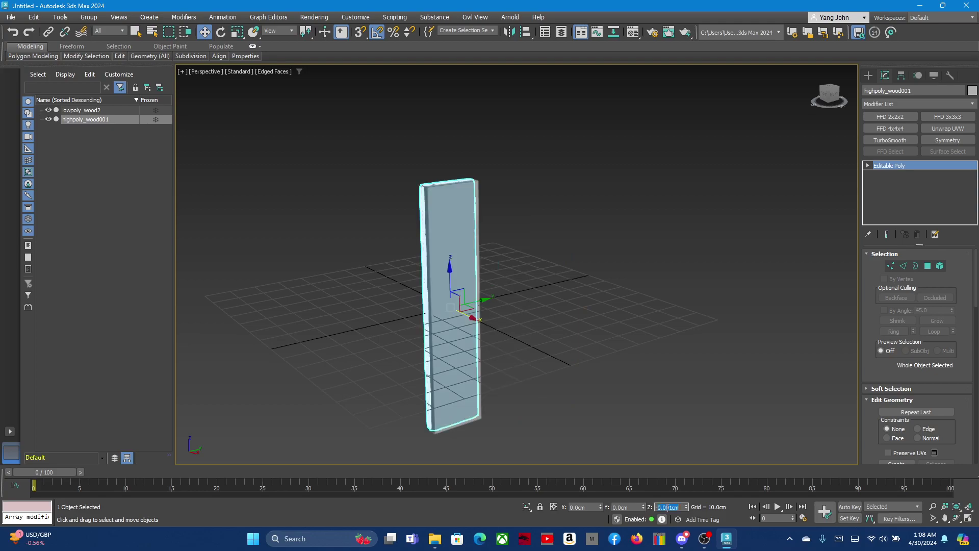
pyautogui.click(529, 347)
# Frame lowpoly_wood2 and swap the selection between both planks to compare them.
pyautogui.moveTo(511, 219)
pyautogui.keyDown('alt'); pyautogui.mouseDown(button='middle')
pyautogui.moveTo(516, 235)
pyautogui.moveTo(579, 279)
pyautogui.moveTo(674, 266)
pyautogui.moveTo(551, 270)
pyautogui.moveTo(473, 171)
pyautogui.moveTo(605, 236)
pyautogui.moveTo(698, 246)
pyautogui.moveTo(731, 235)
pyautogui.moveTo(704, 214)
pyautogui.moveTo(668, 211)
pyautogui.moveTo(623, 254)
pyautogui.moveTo(589, 266)
pyautogui.mouseUp(button='middle'); pyautogui.keyUp('alt')
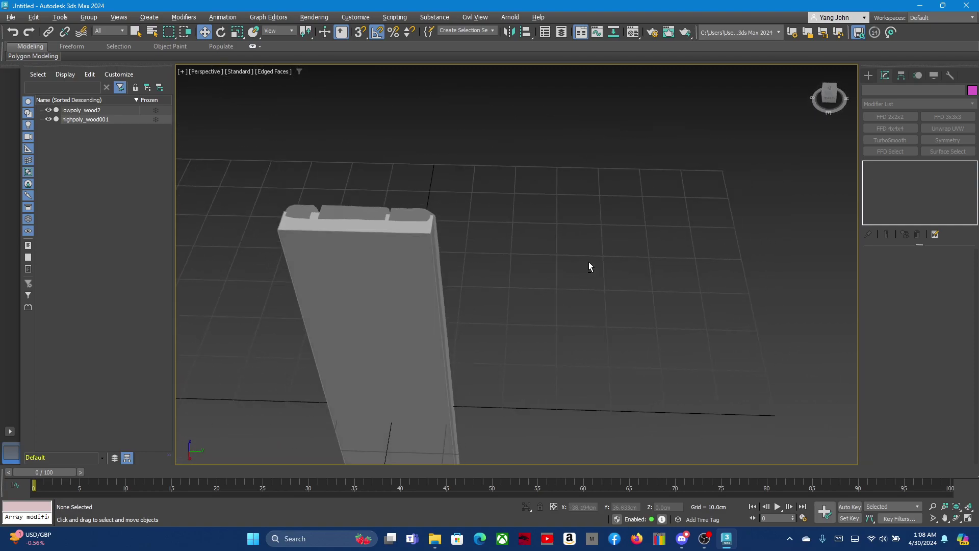
pyautogui.click(82, 111)
pyautogui.press('z')
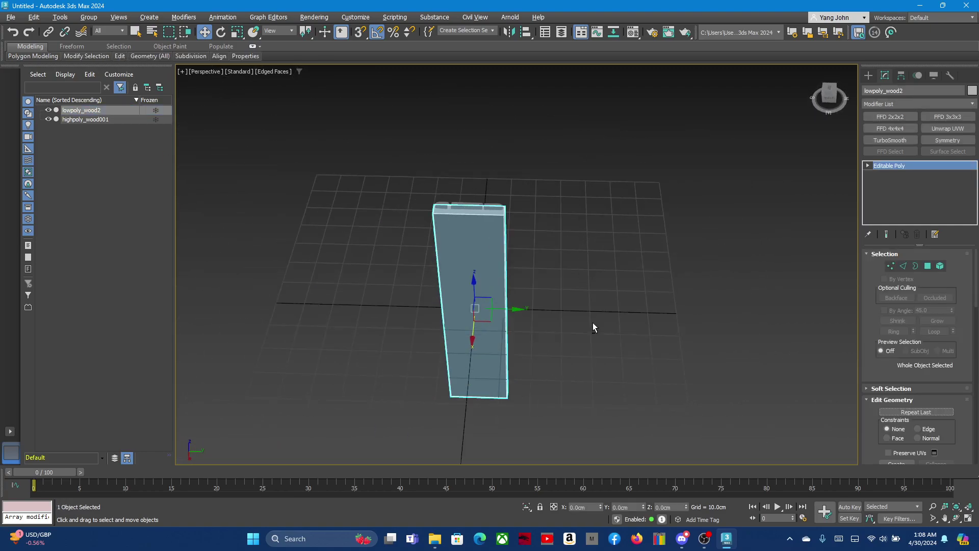
pyautogui.moveTo(592, 327)
pyautogui.keyDown('alt'); pyautogui.mouseDown(button='middle')
pyautogui.moveTo(607, 340)
pyautogui.moveTo(683, 310)
pyautogui.moveTo(524, 189)
pyautogui.moveTo(610, 214)
pyautogui.moveTo(559, 244)
pyautogui.moveTo(568, 255)
pyautogui.moveTo(529, 239)
pyautogui.moveTo(488, 243)
pyautogui.moveTo(559, 244)
pyautogui.moveTo(568, 228)
pyautogui.moveTo(570, 263)
pyautogui.moveTo(580, 276)
pyautogui.moveTo(597, 273)
pyautogui.moveTo(586, 306)
pyautogui.moveTo(580, 282)
pyautogui.mouseUp(button='middle'); pyautogui.keyUp('alt')
pyautogui.click(376, 152)
pyautogui.hotkey('ctrl', 'i')
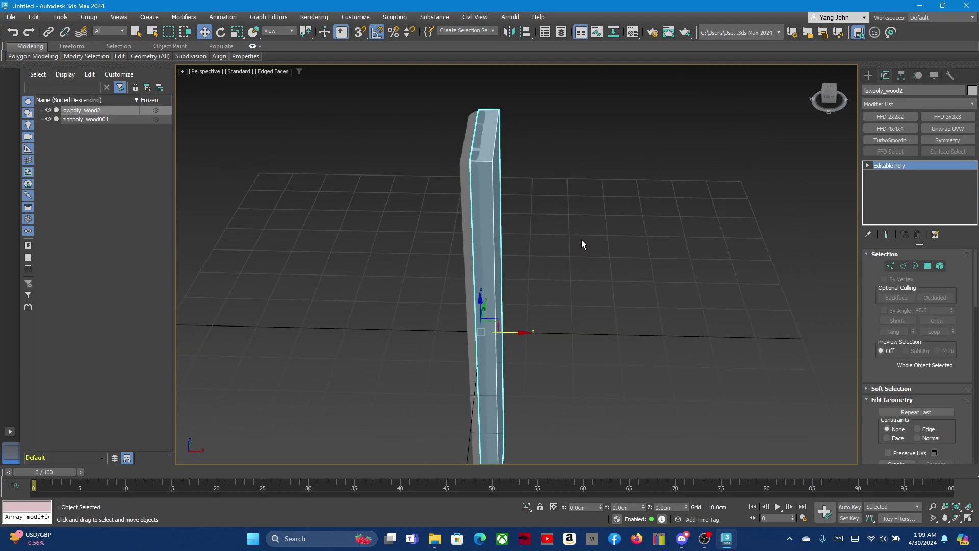
pyautogui.moveTo(616, 286)
pyautogui.keyDown('alt'); pyautogui.mouseDown(button='middle')
pyautogui.moveTo(608, 304)
pyautogui.moveTo(593, 283)
pyautogui.moveTo(593, 320)
pyautogui.moveTo(634, 319)
pyautogui.moveTo(614, 284)
pyautogui.moveTo(613, 330)
pyautogui.moveTo(602, 352)
pyautogui.moveTo(592, 345)
pyautogui.moveTo(628, 363)
pyautogui.moveTo(697, 330)
pyautogui.moveTo(705, 291)
pyautogui.moveTo(728, 297)
pyautogui.moveTo(637, 295)
pyautogui.moveTo(657, 337)
pyautogui.moveTo(562, 343)
pyautogui.moveTo(577, 354)
pyautogui.moveTo(588, 354)
pyautogui.moveTo(573, 204)
pyautogui.moveTo(577, 267)
pyautogui.moveTo(637, 287)
pyautogui.moveTo(616, 283)
pyautogui.moveTo(614, 270)
pyautogui.mouseUp(button='middle'); pyautogui.keyUp('alt')
pyautogui.hotkey('ctrl', 'i')
# Select each plank in turn and orbit and zoom to check their alignment.
pyautogui.click(638, 295)
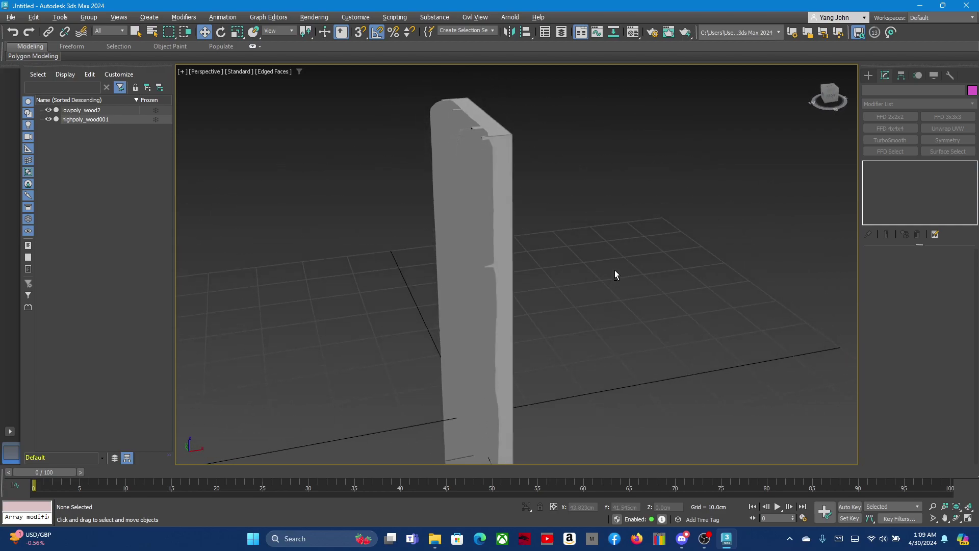
pyautogui.click(472, 203)
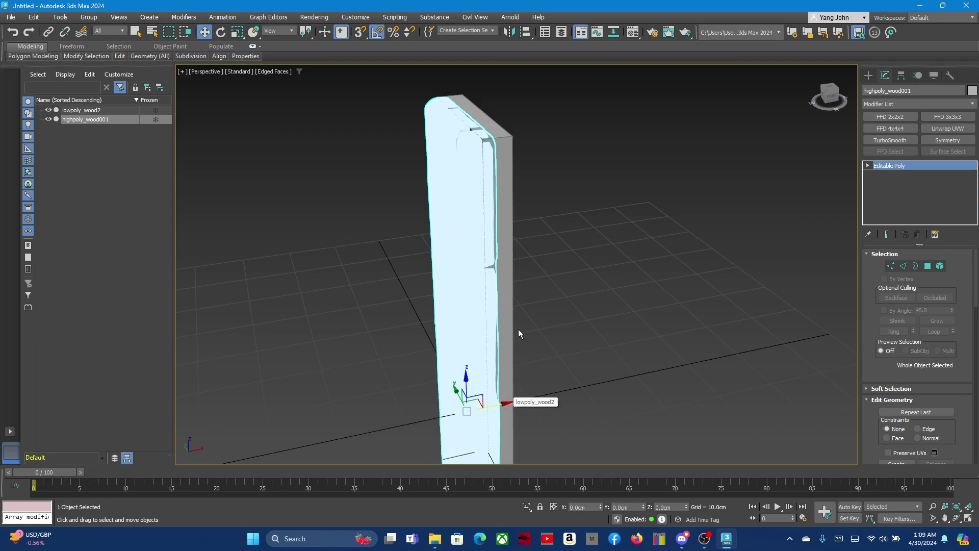
pyautogui.click(507, 313)
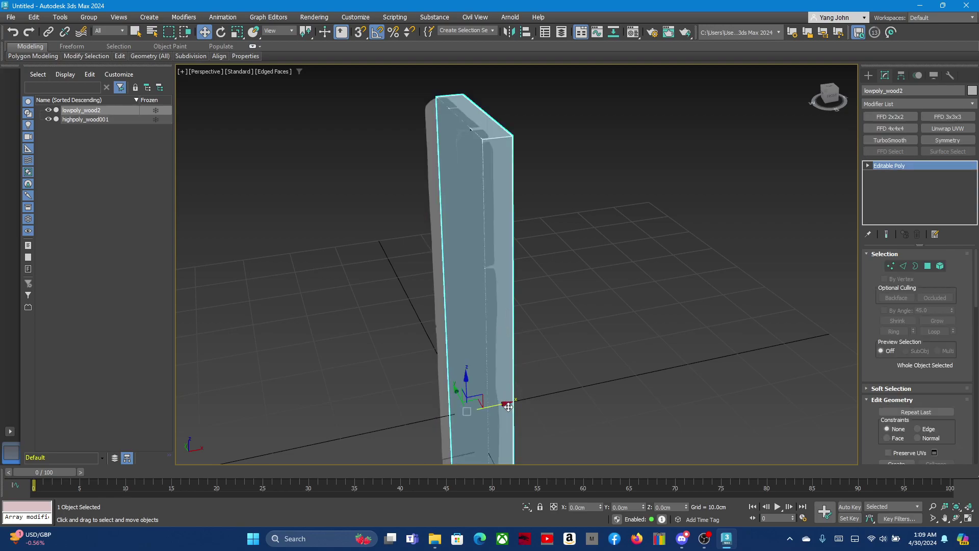
pyautogui.click(657, 324)
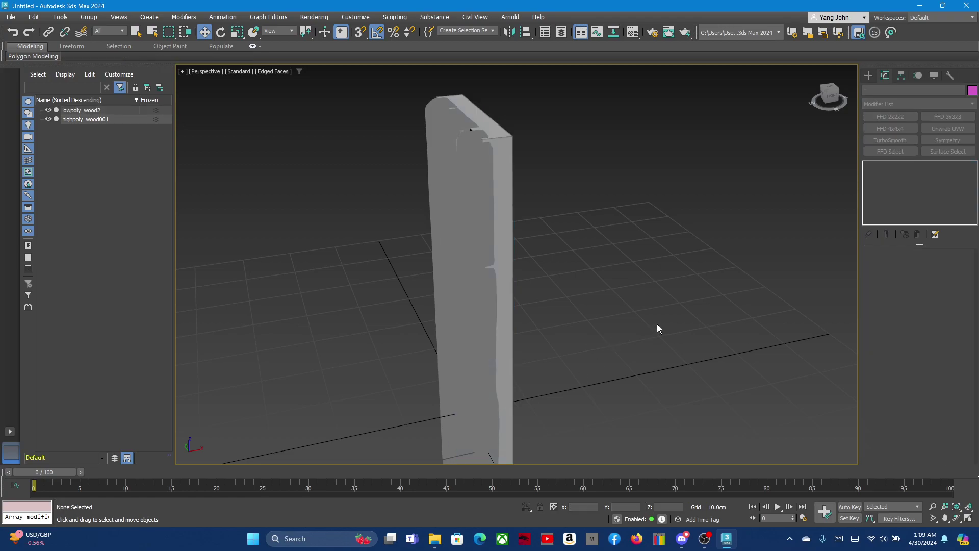
pyautogui.keyDown('alt'); pyautogui.moveTo(601, 304); pyautogui.dragTo(589, 270, button='middle'); pyautogui.keyUp('alt')
pyautogui.moveTo(601, 343)
pyautogui.keyDown('alt'); pyautogui.mouseDown(button='middle')
pyautogui.moveTo(641, 341)
pyautogui.moveTo(709, 360)
pyautogui.moveTo(751, 340)
pyautogui.moveTo(756, 327)
pyautogui.moveTo(784, 326)
pyautogui.moveTo(771, 345)
pyautogui.moveTo(720, 353)
pyautogui.moveTo(610, 341)
pyautogui.moveTo(572, 258)
pyautogui.mouseUp(button='middle'); pyautogui.keyUp('alt')
pyautogui.scroll(-3, 573, 258)
pyautogui.scroll(3, 576, 306)
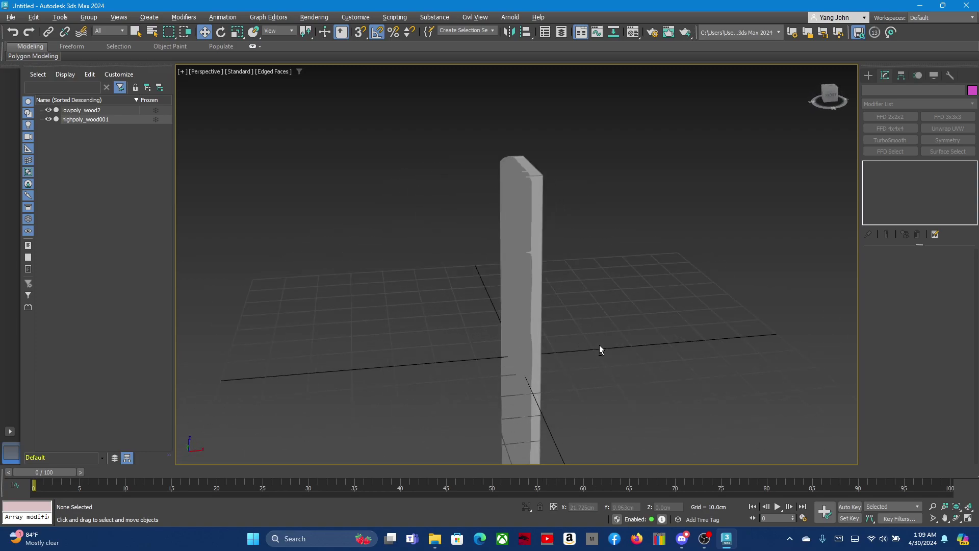
pyautogui.scroll(-3, 598, 347)
pyautogui.scroll(3, 582, 324)
pyautogui.scroll(-3, 573, 290)
pyautogui.scroll(3, 574, 283)
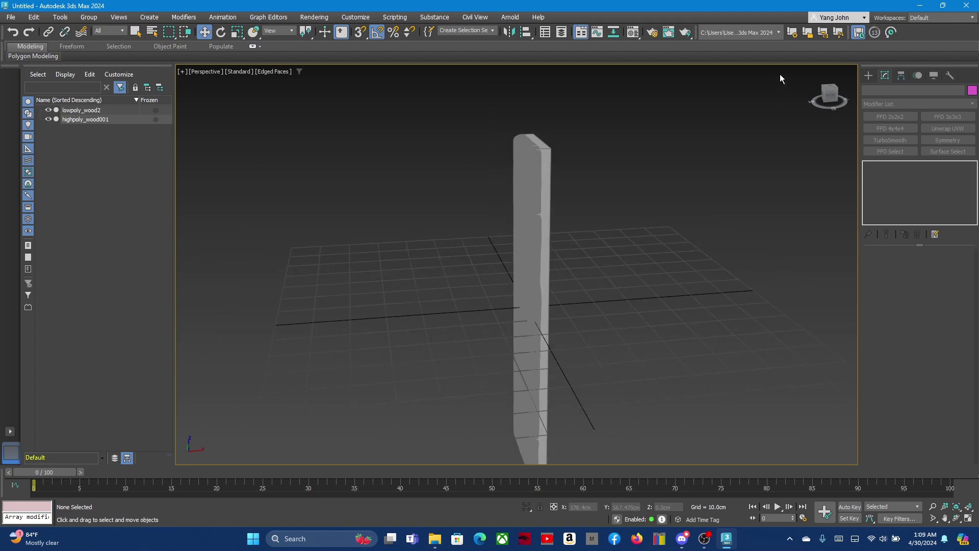
# Minimize 3ds Max and launch Adobe Substance 3D Painter by searching 'substance'.
pyautogui.click(920, 6)
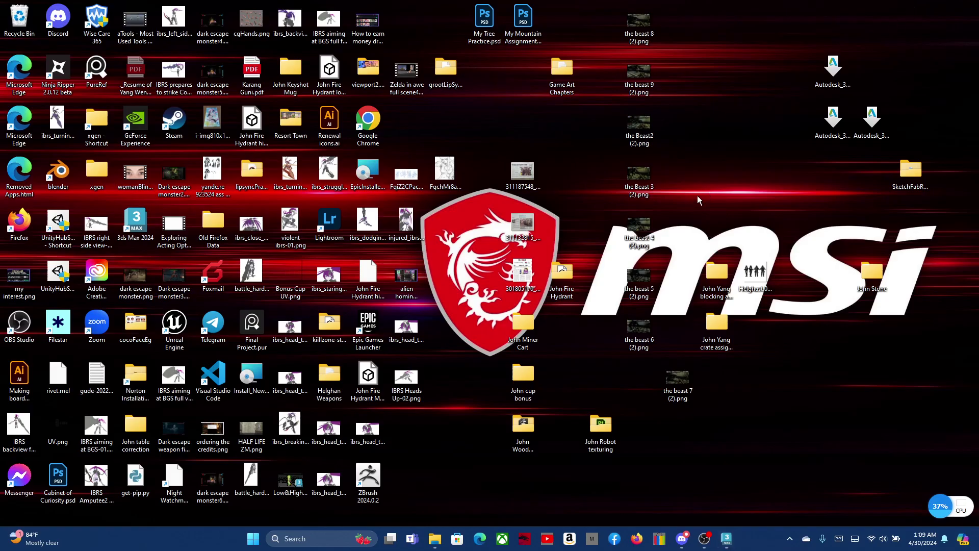
pyautogui.click(339, 538)
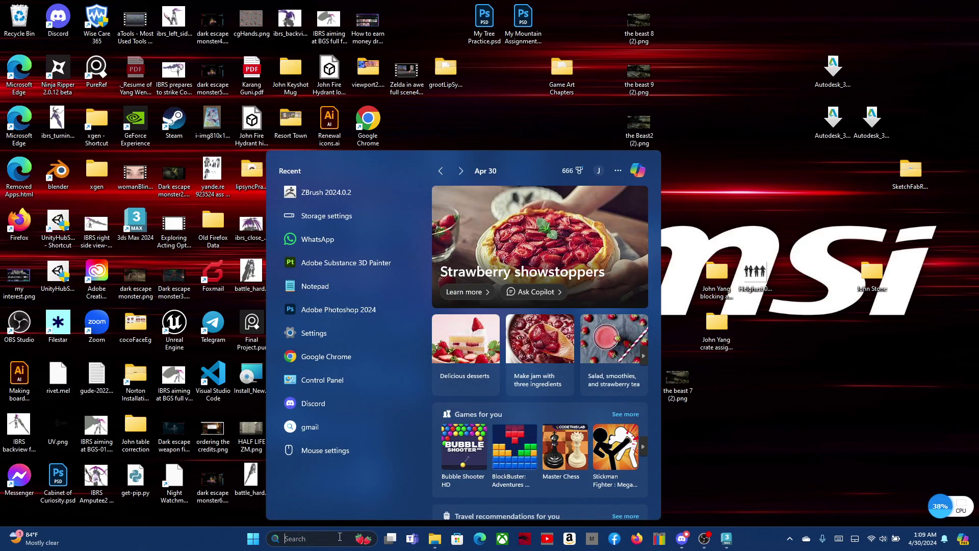
pyautogui.write('substanc')
pyautogui.write('e')
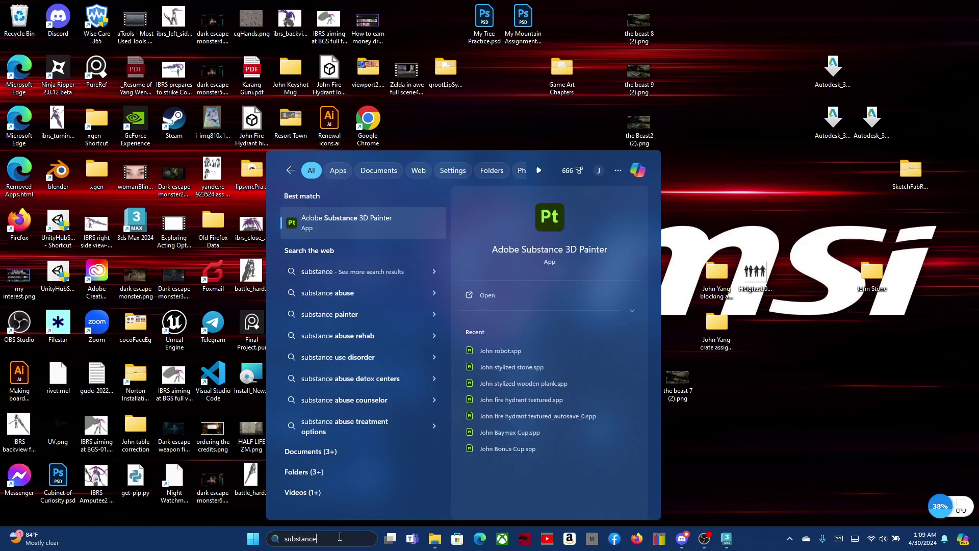
pyautogui.click(340, 223)
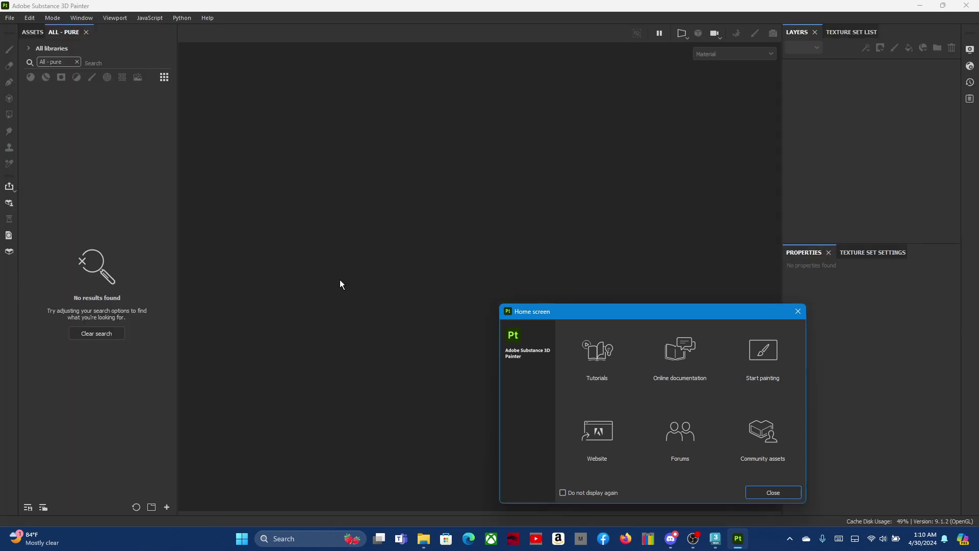
# Close Painter's Home screen, clear the 'All - pure' asset filter, and return to 3ds Max.
pyautogui.click(798, 311)
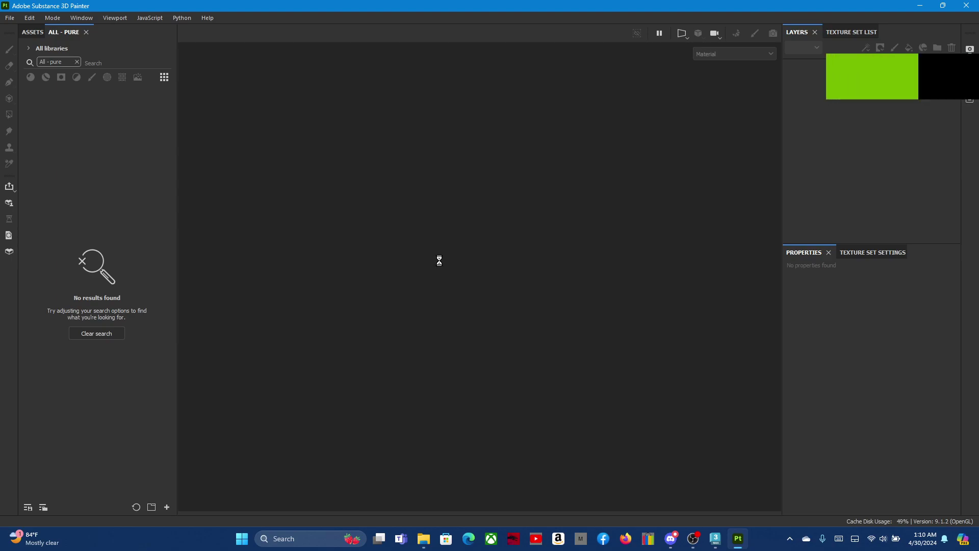
pyautogui.click(77, 62)
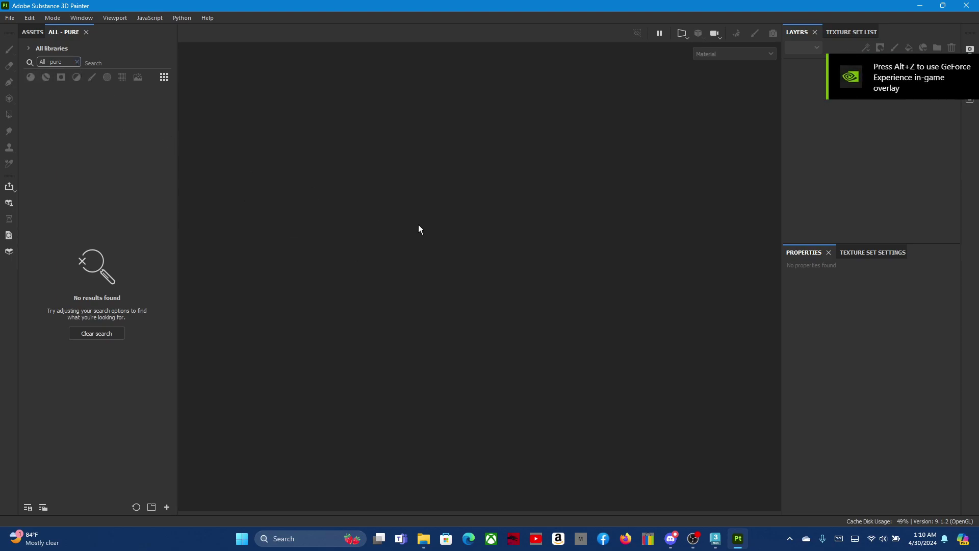
pyautogui.moveTo(423, 538)
pyautogui.click(448, 517)
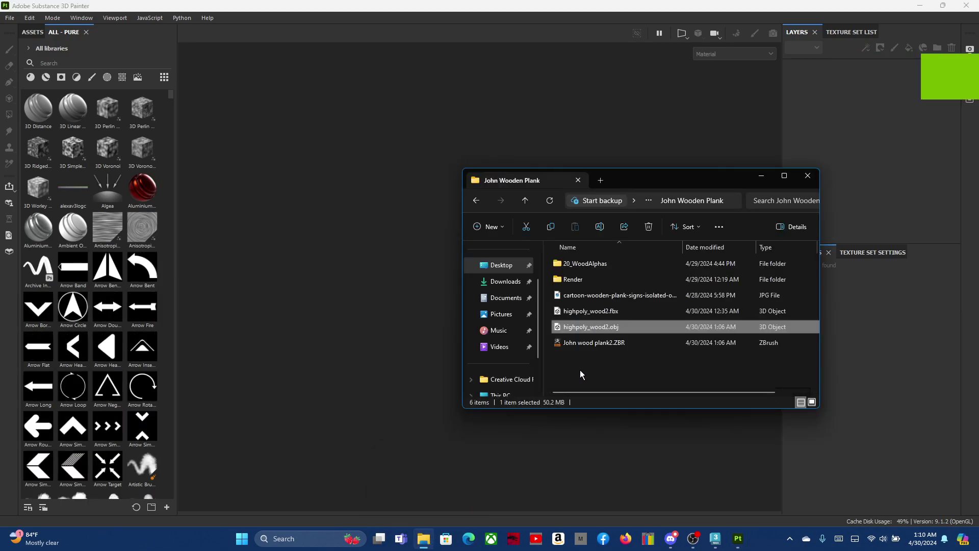
pyautogui.click(761, 176)
pyautogui.click(715, 537)
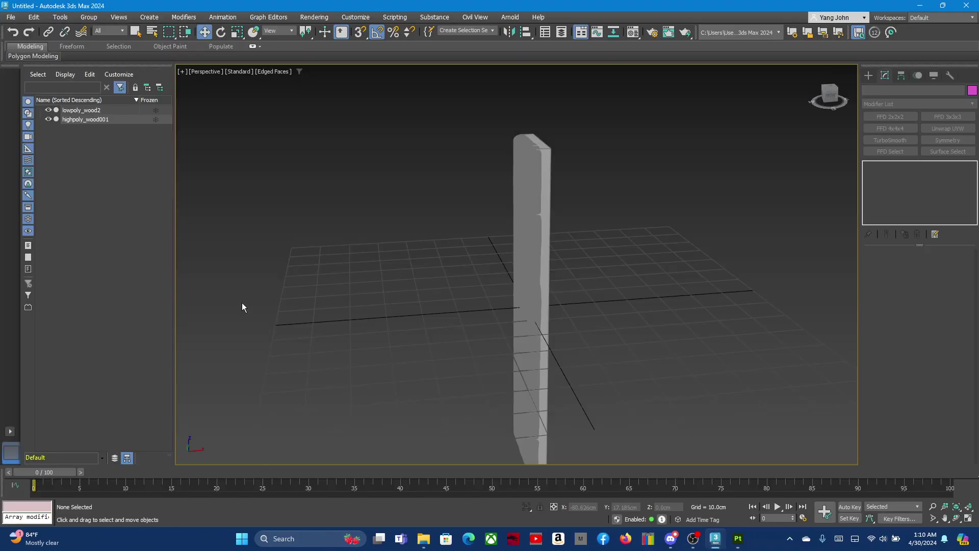
# Select lowpoly_wood2 and begin an Export Selected from the File menu.
pyautogui.click(88, 110)
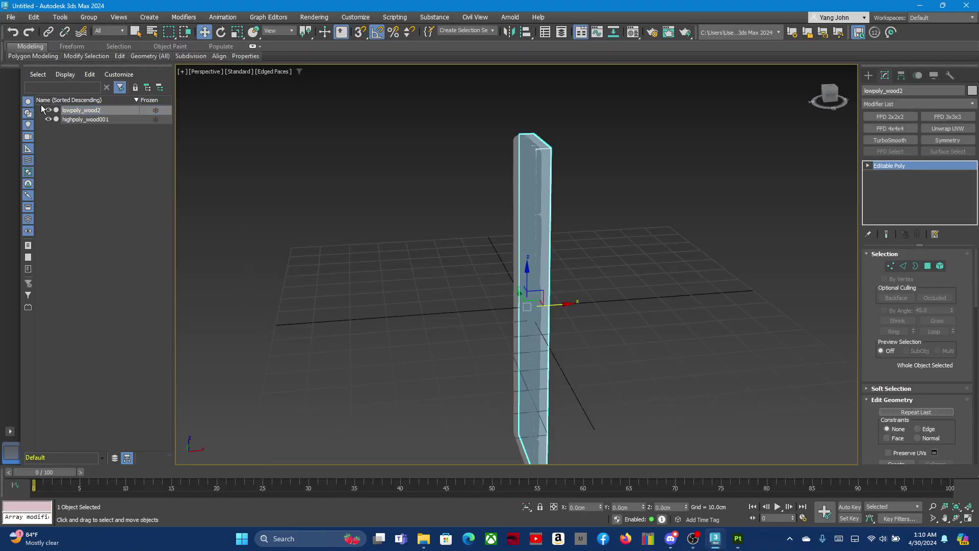
pyautogui.click(10, 17)
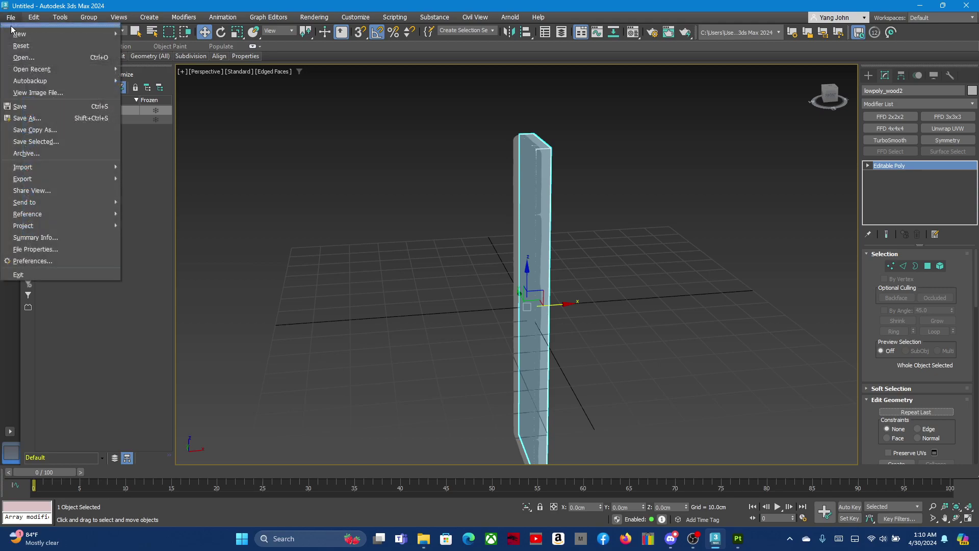
pyautogui.click(146, 191)
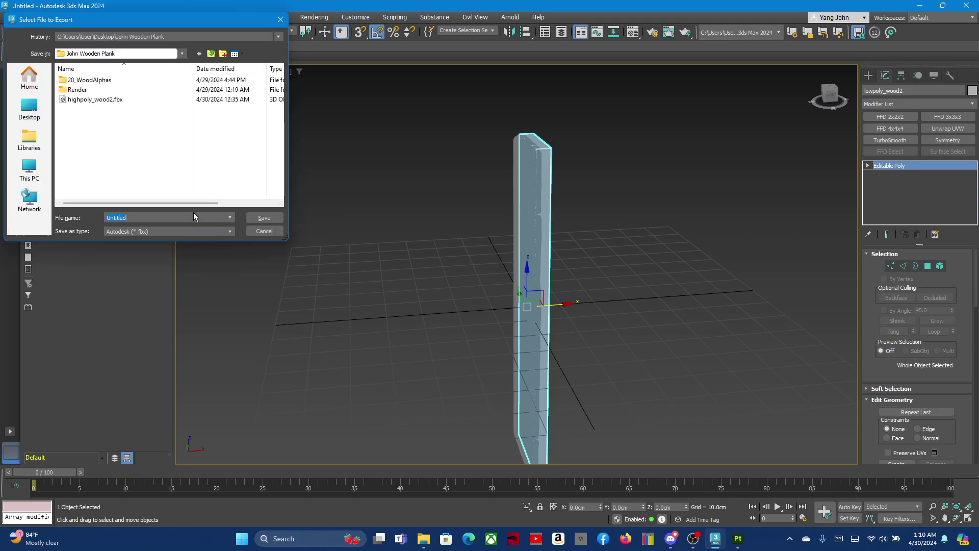
# Name the FBX export lowpoly_wood2.fbx by changing 'high' to 'low' in highpoly_wood2.fbx.
pyautogui.write('low')
pyautogui.click(113, 100)
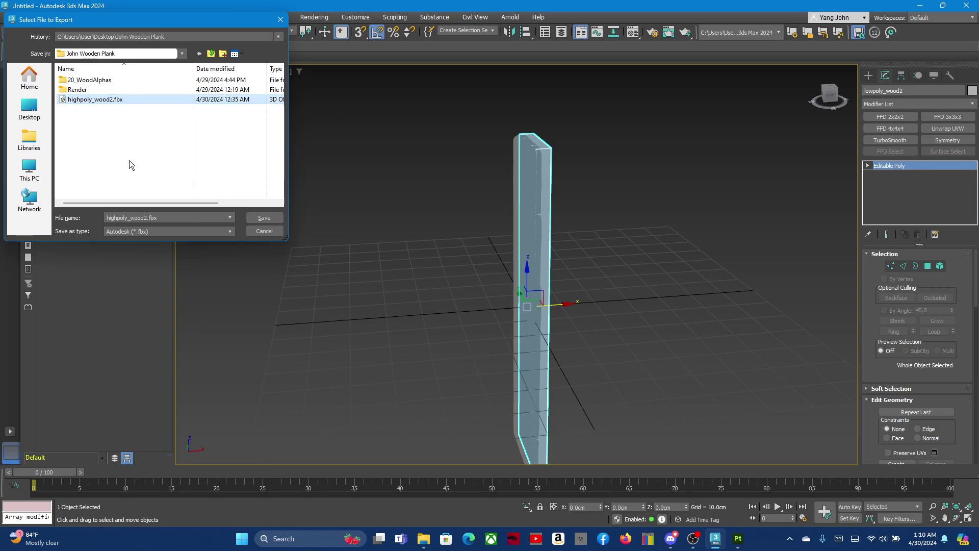
pyautogui.doubleClick(116, 217)
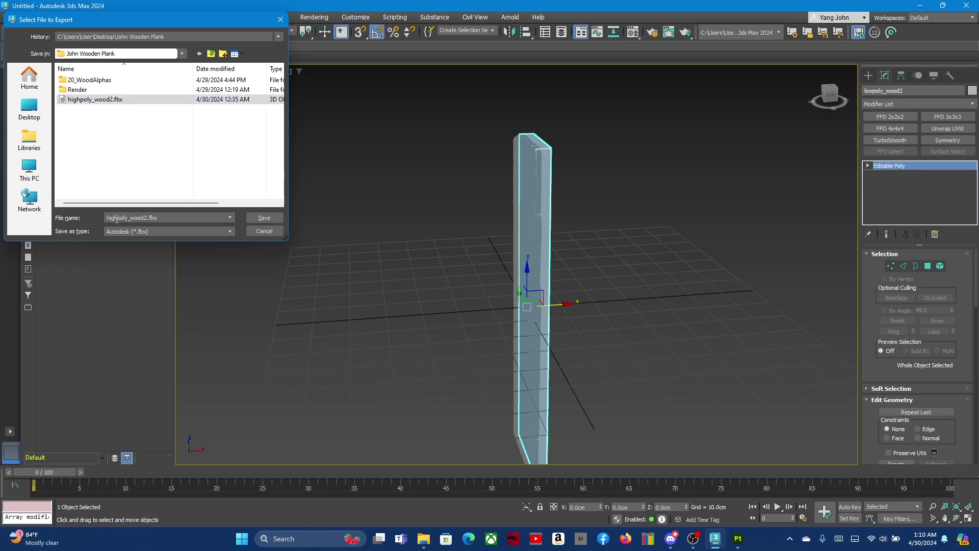
pyautogui.moveTo(116, 219); pyautogui.dragTo(98, 222)
pyautogui.write('low')
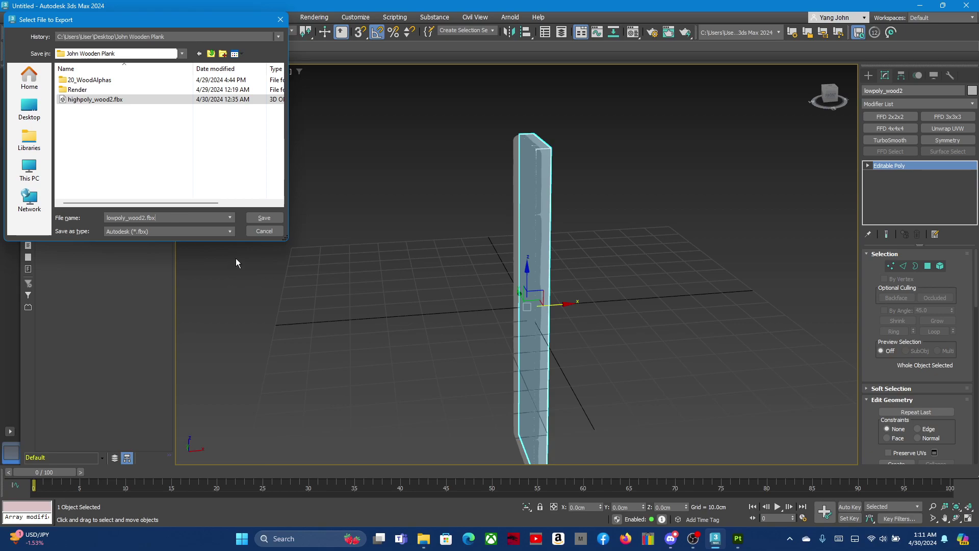
# Cancel the pending export and put the low-poly plank into Element sub-object mode.
pyautogui.click(251, 232)
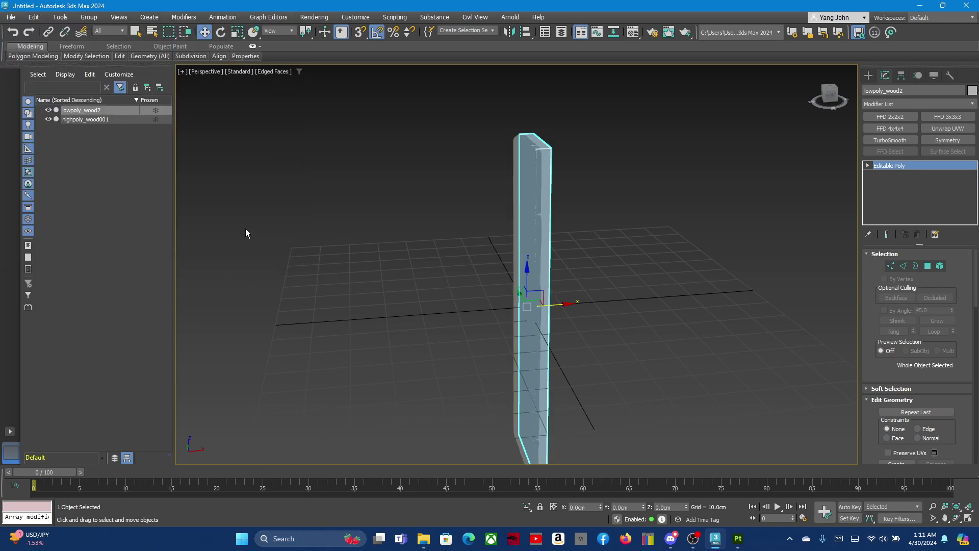
pyautogui.click(940, 266)
pyautogui.scroll(-3, 943, 378)
pyautogui.scroll(-3, 943, 378)
pyautogui.scroll(-3, 944, 378)
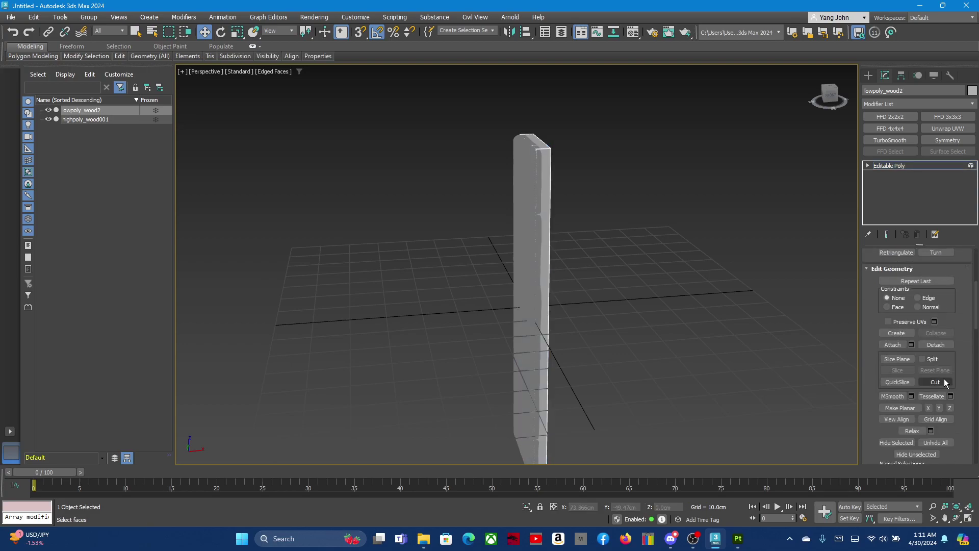
pyautogui.scroll(-3, 944, 380)
pyautogui.scroll(-2, 945, 380)
pyautogui.scroll(-2, 946, 378)
pyautogui.scroll(-1, 933, 403)
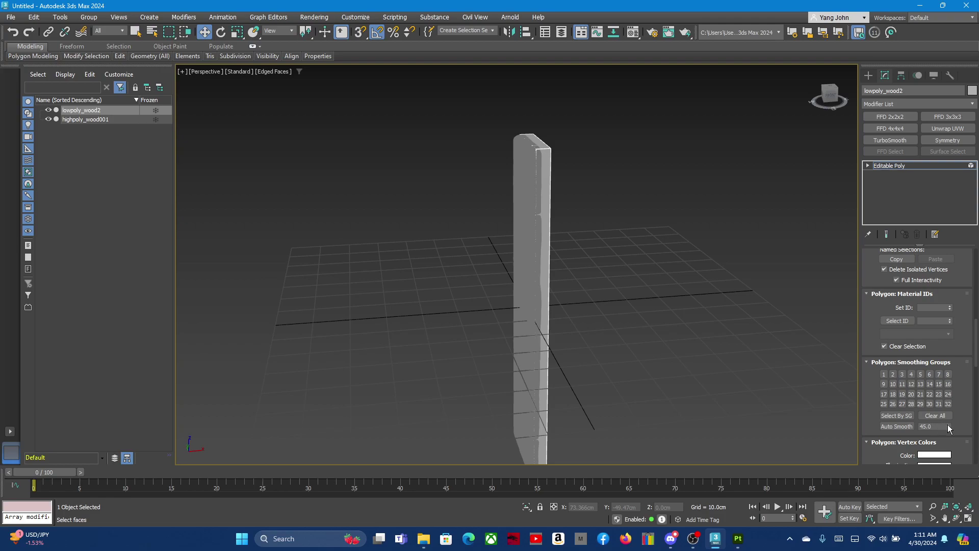
pyautogui.click(897, 427)
pyautogui.scroll(1, 935, 327)
pyautogui.scroll(2, 933, 321)
pyautogui.scroll(2, 939, 320)
pyautogui.scroll(2, 941, 313)
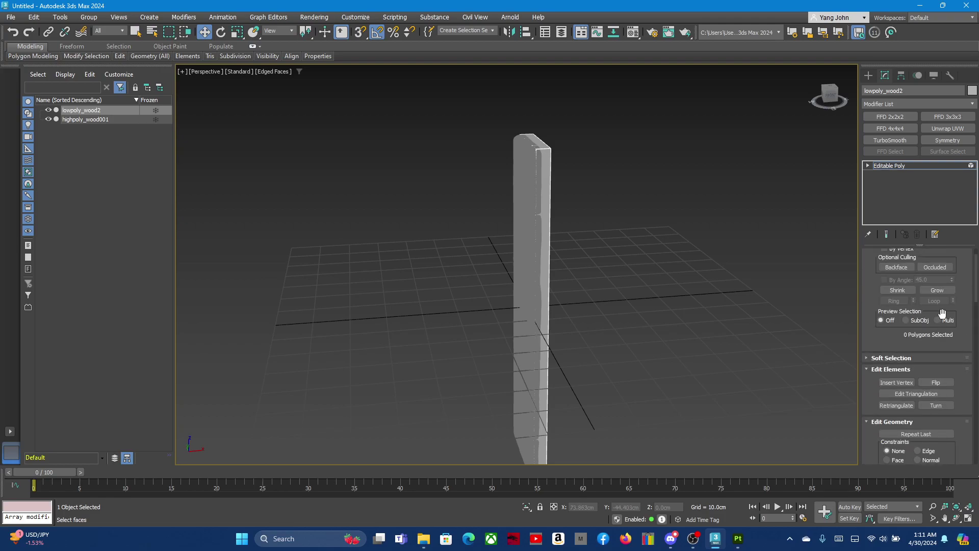
pyautogui.scroll(1, 941, 313)
pyautogui.scroll(-4, 574, 170)
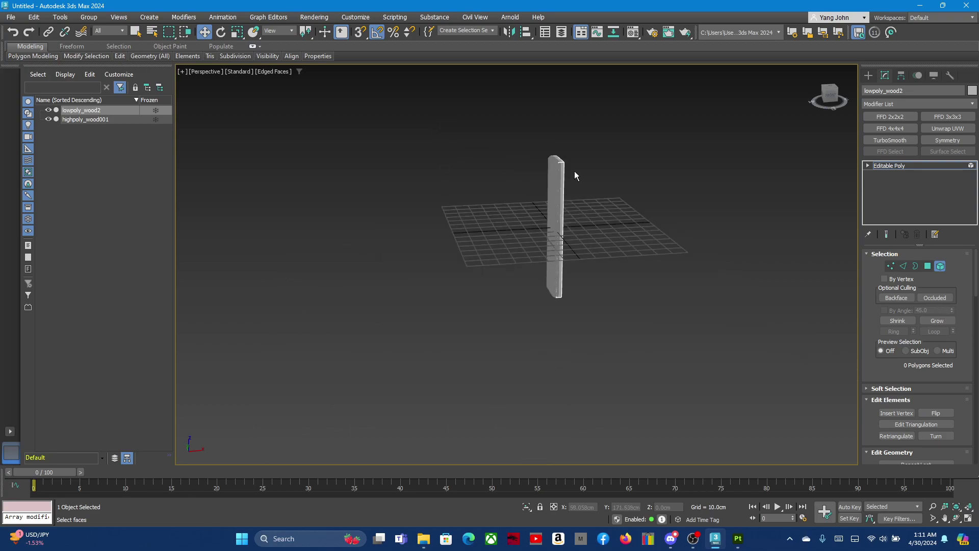
pyautogui.scroll(3, 542, 152)
pyautogui.scroll(-2, 535, 151)
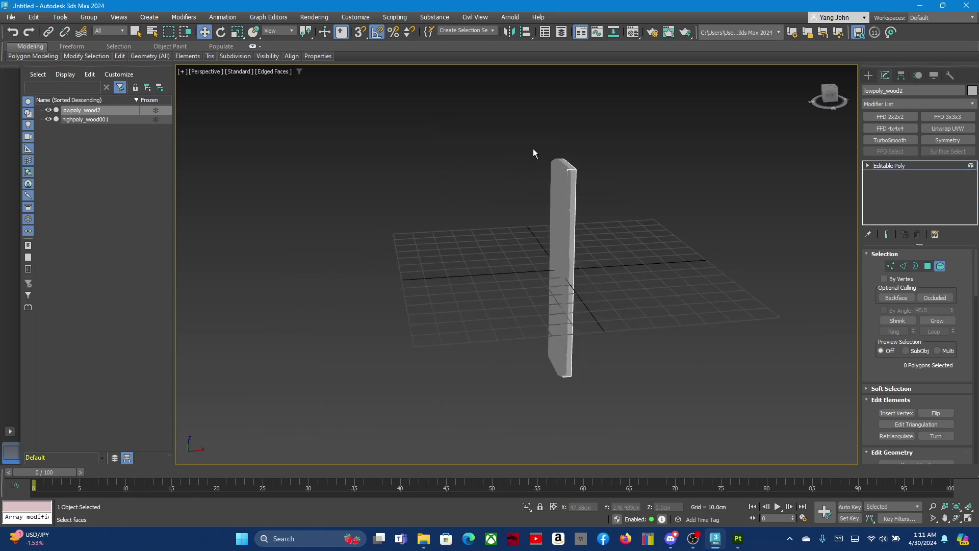
# Hide highpoly_wood001, set Auto Smooth 74.7 on all low-poly faces, and return to object level.
pyautogui.click(47, 119)
pyautogui.hotkey('ctrl', 'a')
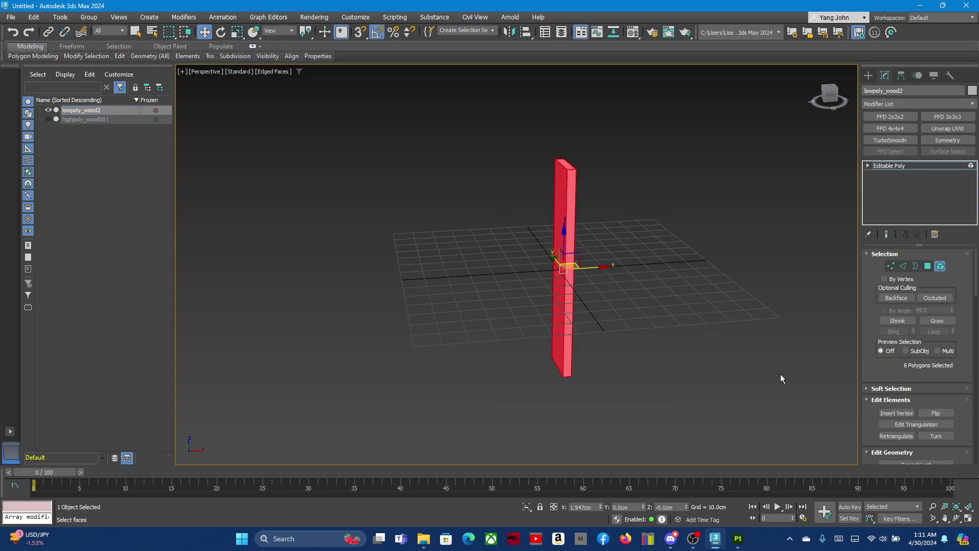
pyautogui.scroll(-2, 919, 394)
pyautogui.scroll(-2, 922, 392)
pyautogui.scroll(-2, 922, 404)
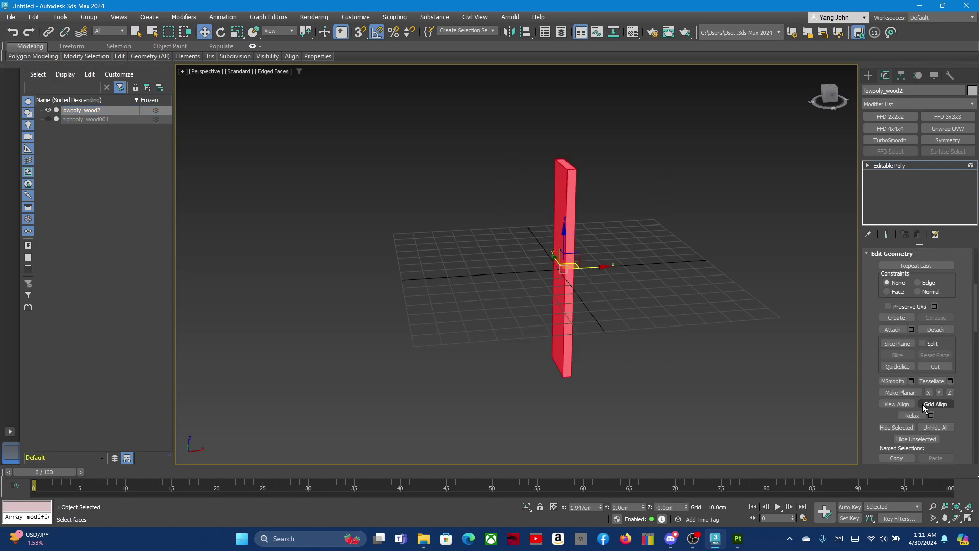
pyautogui.scroll(-2, 919, 397)
pyautogui.scroll(-2, 918, 394)
pyautogui.scroll(-2, 915, 390)
pyautogui.scroll(-1, 912, 399)
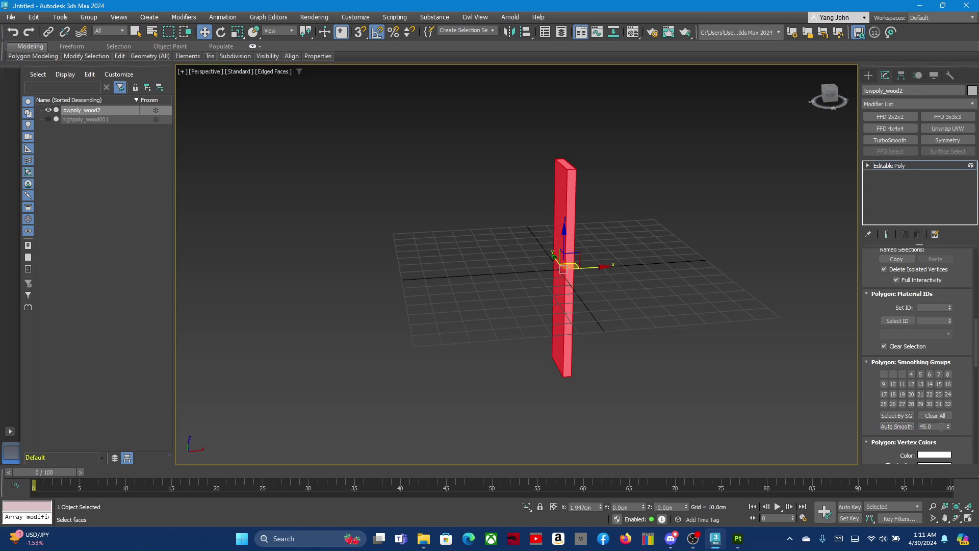
pyautogui.moveTo(948, 426); pyautogui.dragTo(944, 270)
pyautogui.click(889, 166)
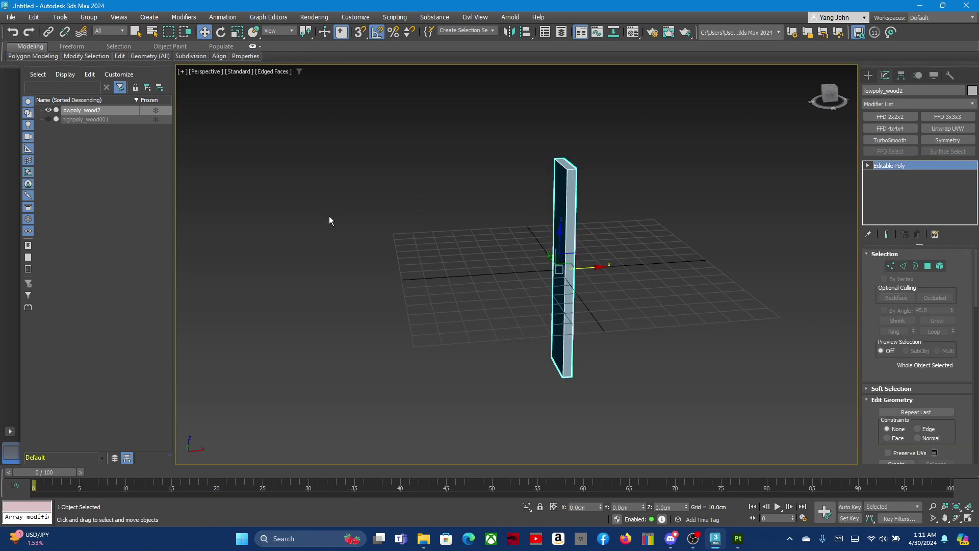
# Unhide the high-poly plank, Export Selected as lowpoly_wood2.fbx, then minimize 3ds Max.
pyautogui.click(48, 119)
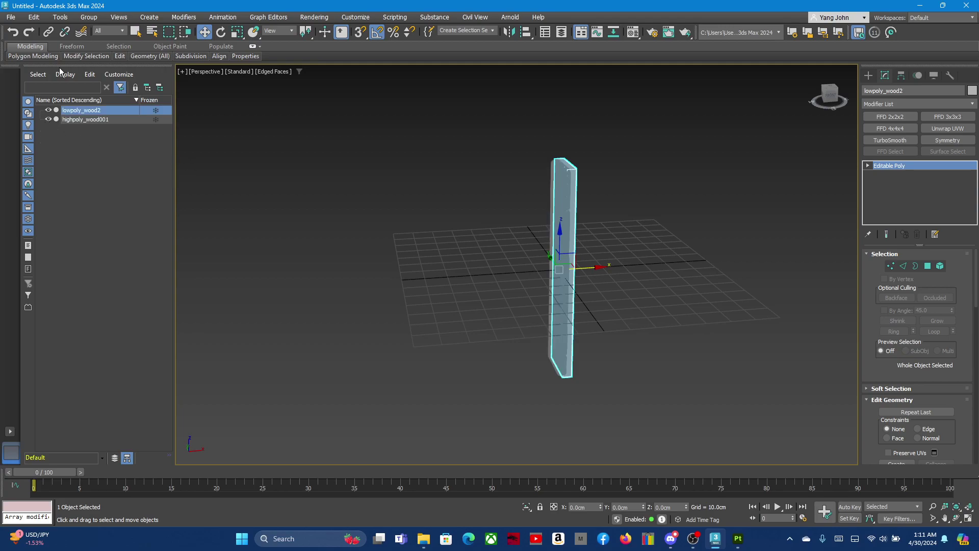
pyautogui.click(11, 19)
pyautogui.moveTo(23, 178)
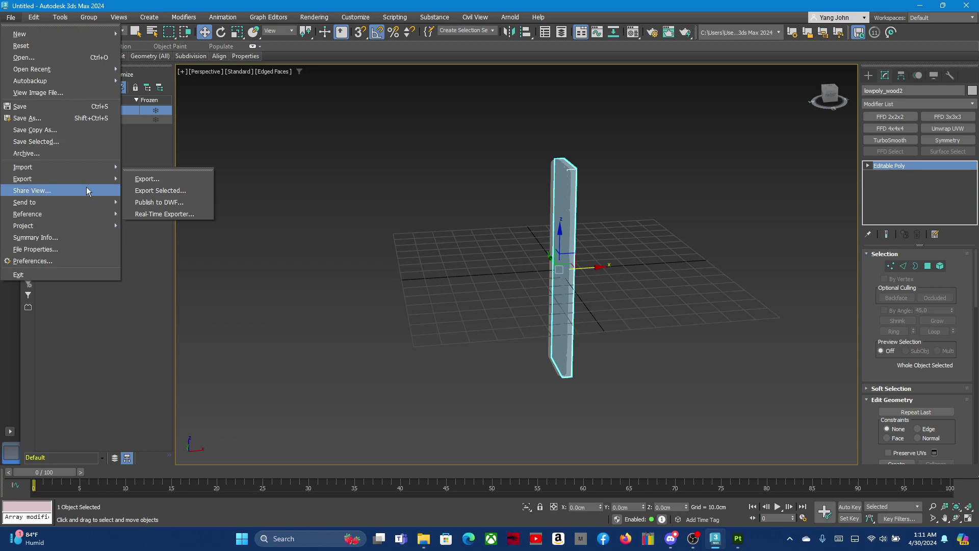
pyautogui.click(137, 192)
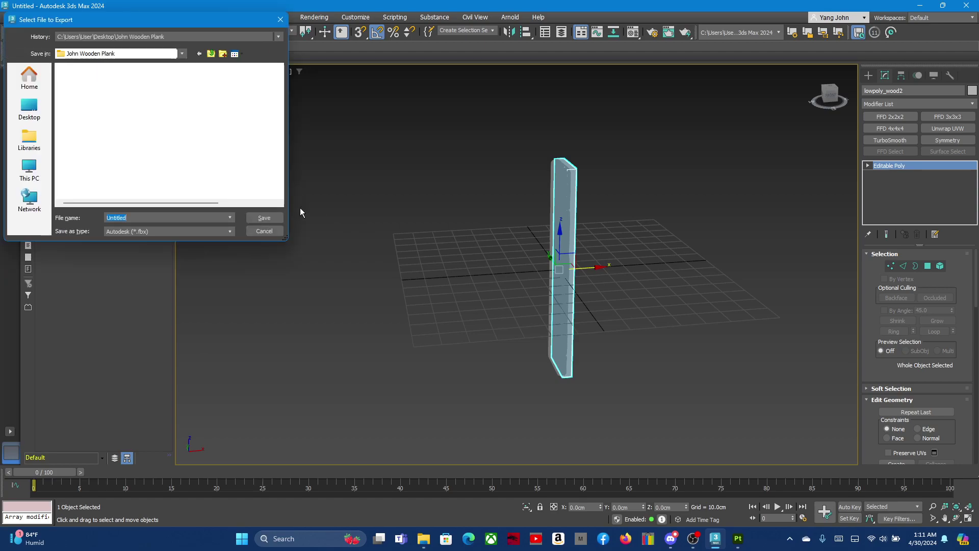
pyautogui.click(95, 99)
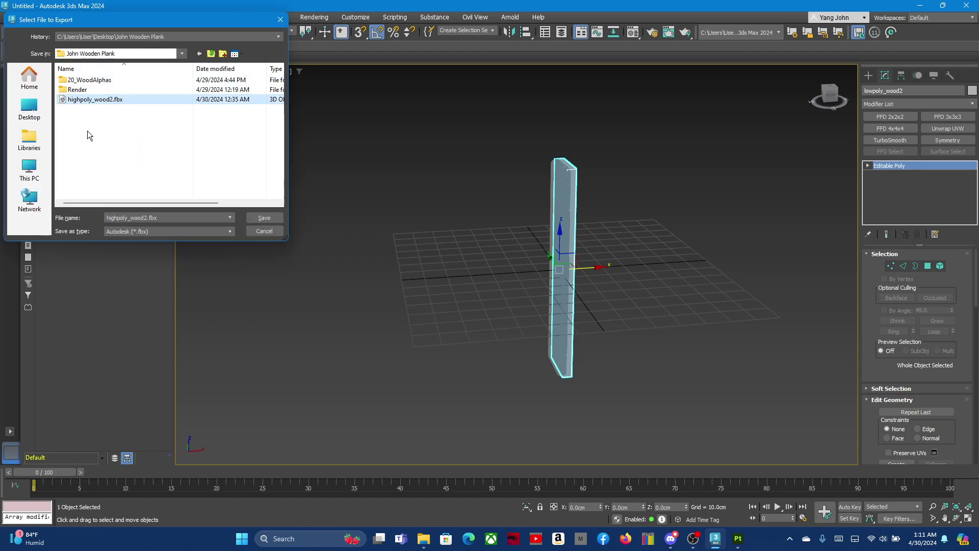
pyautogui.click(113, 218)
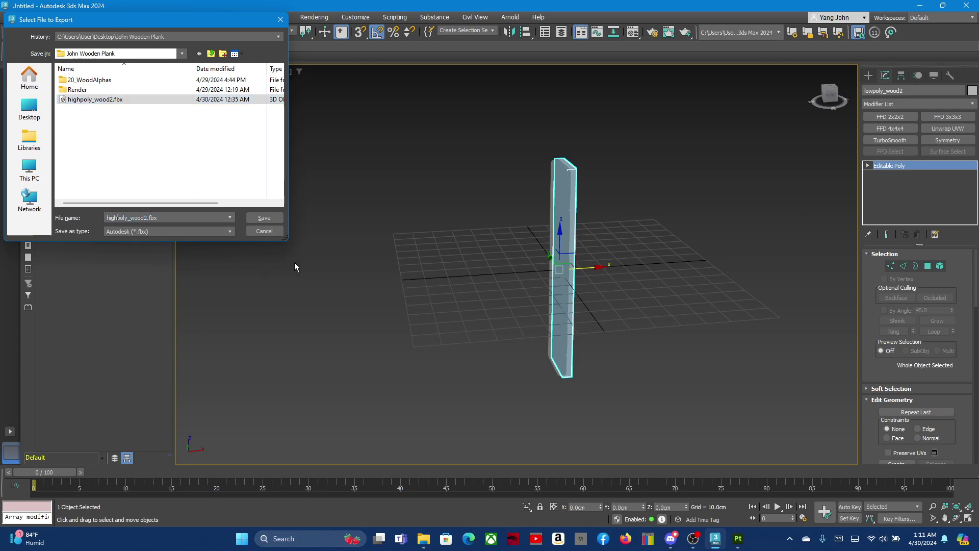
pyautogui.press('BackSpace')
pyautogui.press('BackSpace')
pyautogui.press('BackSpace')
pyautogui.press('BackSpace')
pyautogui.write('low')
pyautogui.click(261, 217)
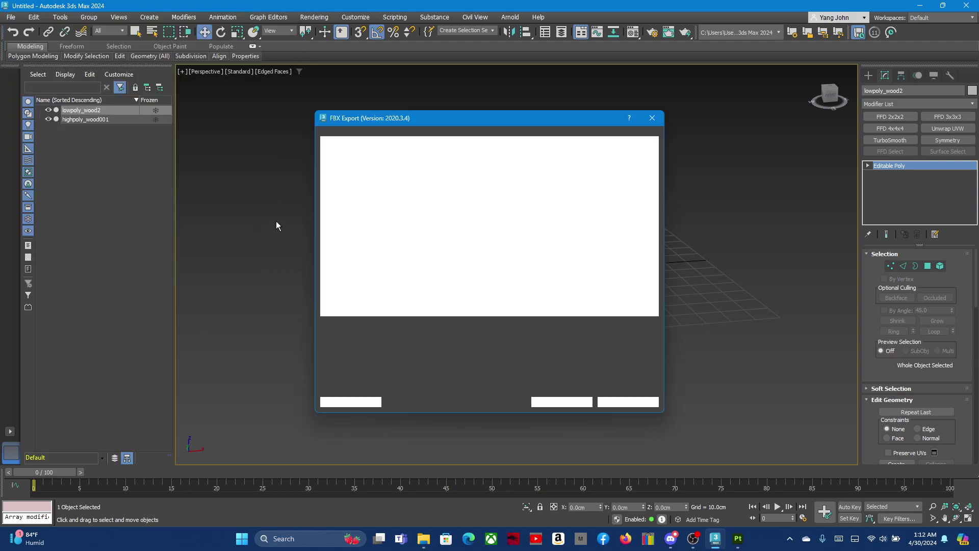
pyautogui.click(560, 403)
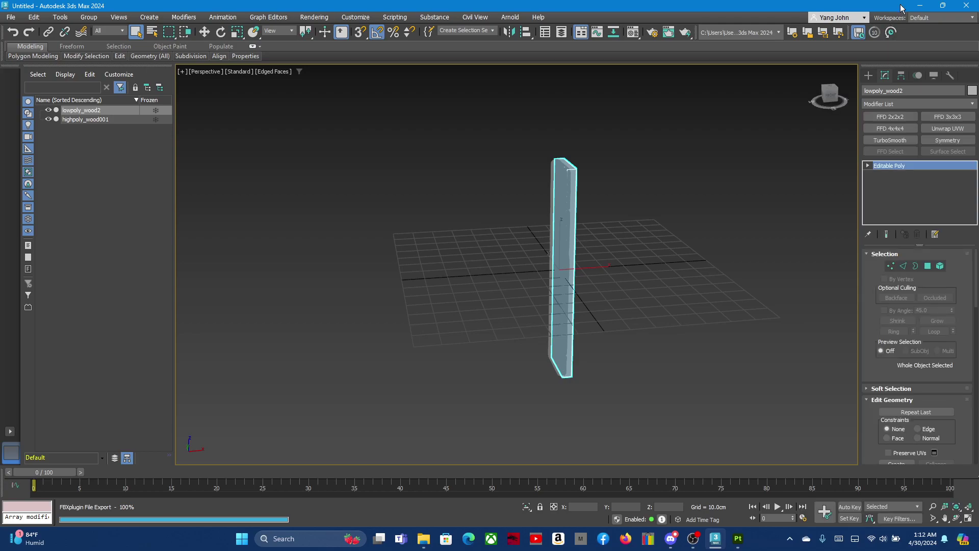
pyautogui.click(922, 6)
pyautogui.moveTo(423, 539)
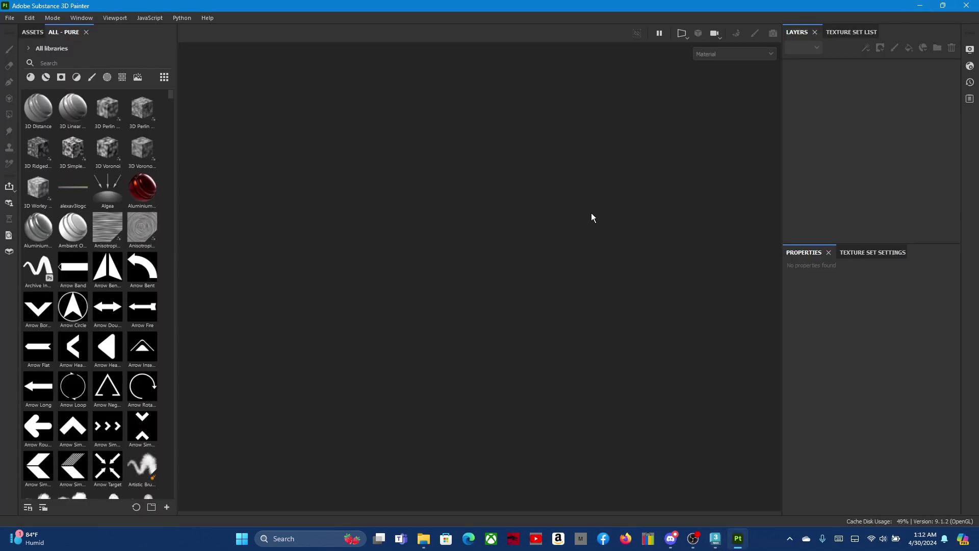
# Drag lowpoly_wood2.fbx from the John Wooden Plank folder into Painter and accept the 2048 project.
pyautogui.click(422, 541)
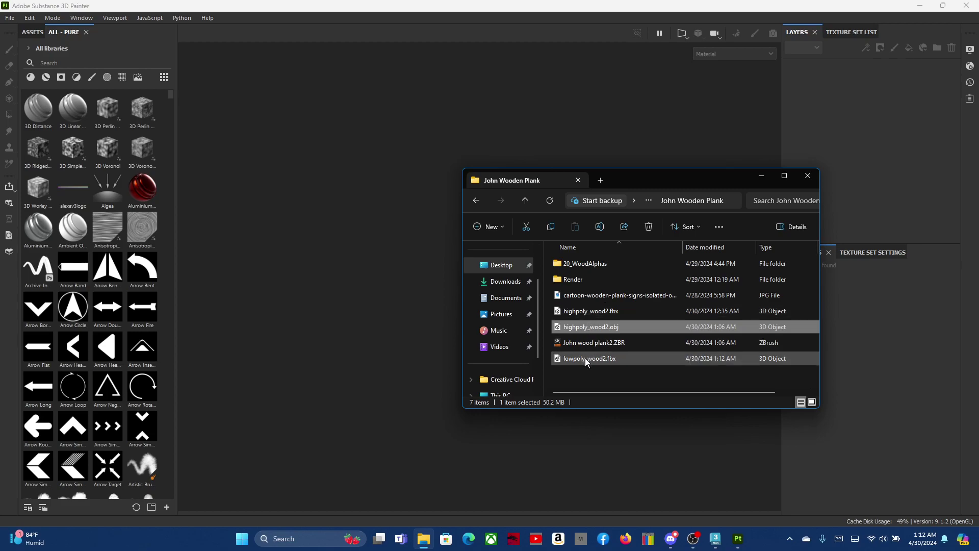
pyautogui.moveTo(589, 359)
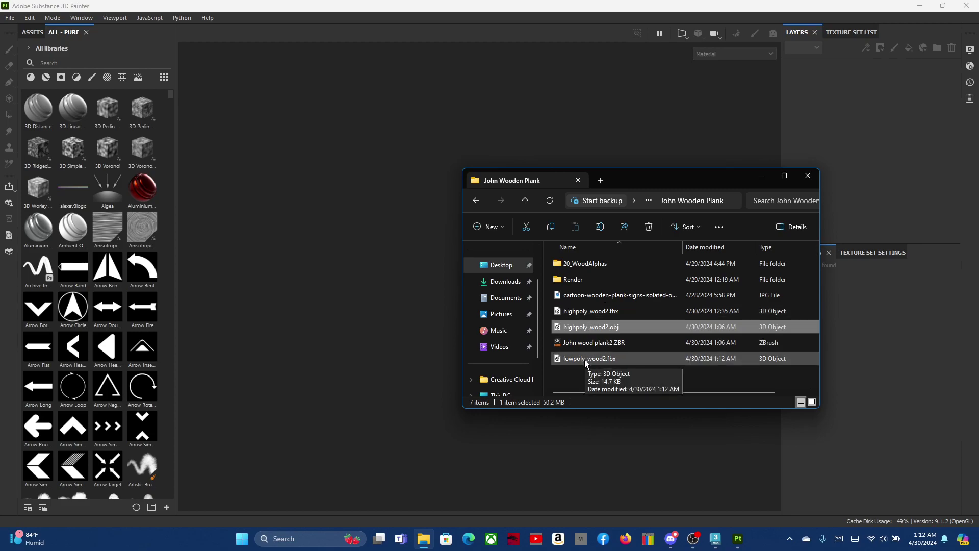
pyautogui.moveTo(586, 362); pyautogui.dragTo(376, 299)
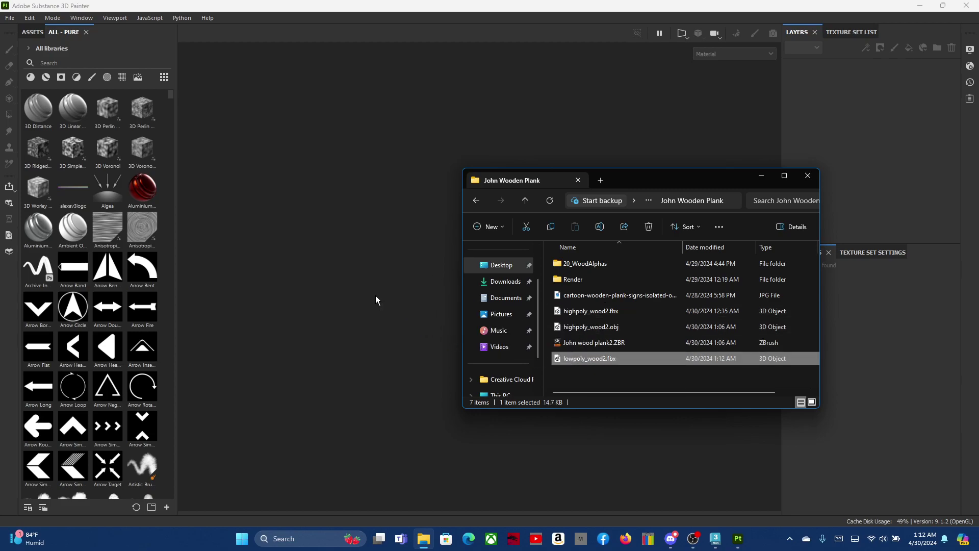
pyautogui.click(761, 177)
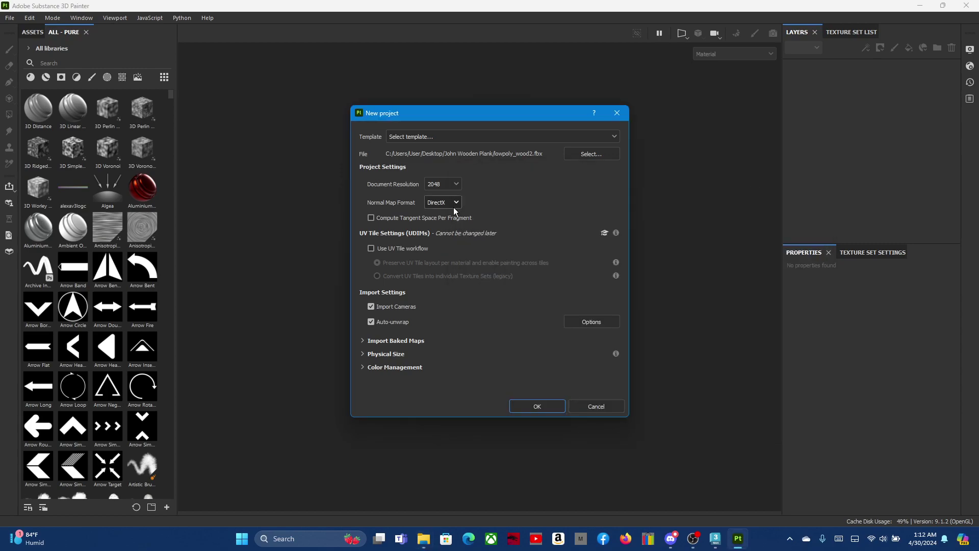
pyautogui.click(537, 407)
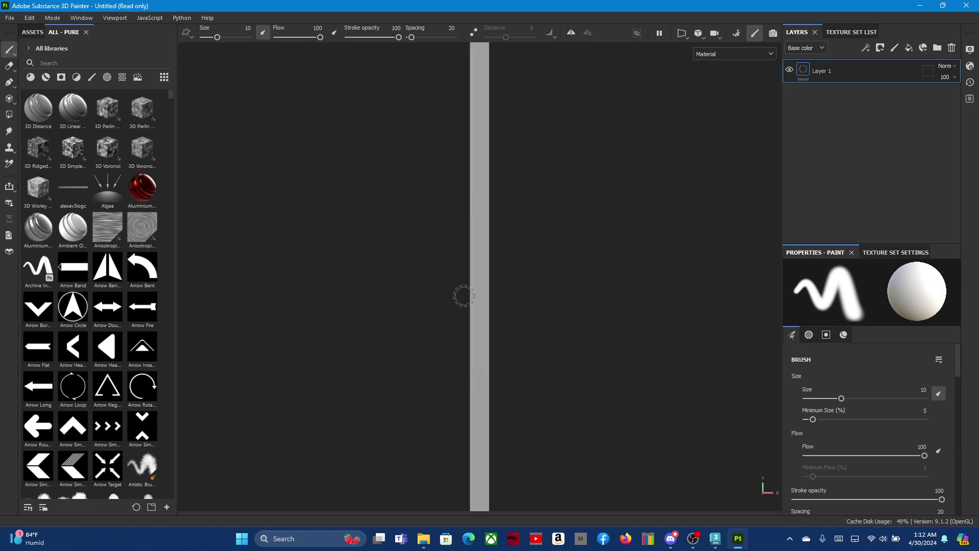
pyautogui.scroll(-2, 512, 281)
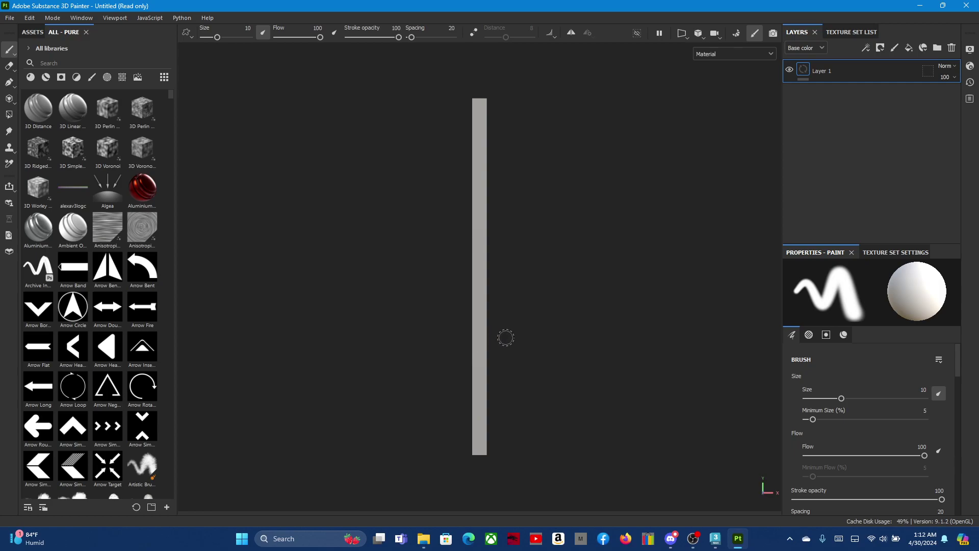
pyautogui.keyDown('alt'); pyautogui.moveTo(400, 311); pyautogui.dragTo(645, 324); pyautogui.keyUp('alt')
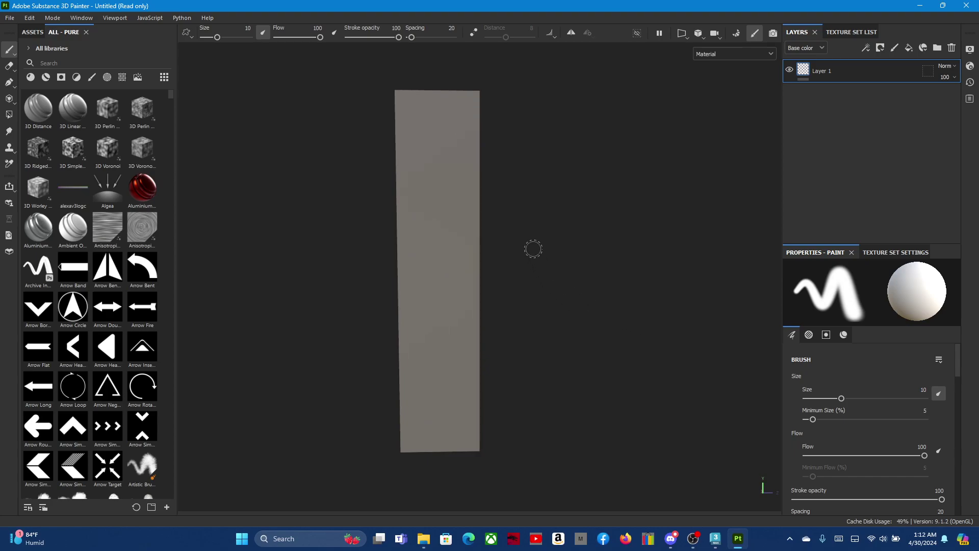
pyautogui.moveTo(519, 248)
pyautogui.mouseDown()
pyautogui.moveTo(343, 243)
pyautogui.moveTo(552, 241)
pyautogui.moveTo(571, 269)
pyautogui.moveTo(550, 230)
pyautogui.moveTo(582, 227)
pyautogui.moveTo(564, 203)
pyautogui.moveTo(522, 221)
pyautogui.moveTo(580, 264)
pyautogui.moveTo(551, 212)
pyautogui.mouseUp()
pyautogui.hotkey('ctrl', 'z')
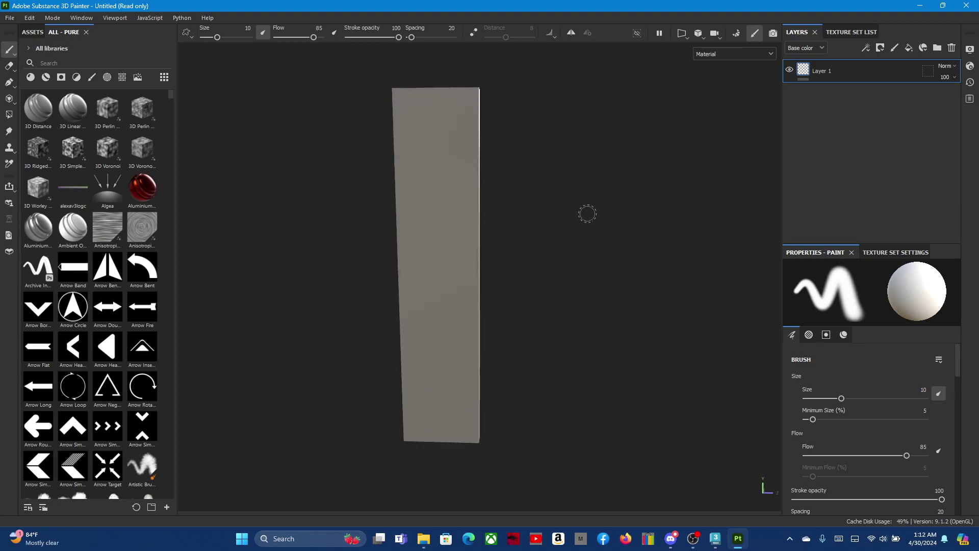
pyautogui.keyDown('shift'); pyautogui.click(590, 209); pyautogui.keyUp('shift')
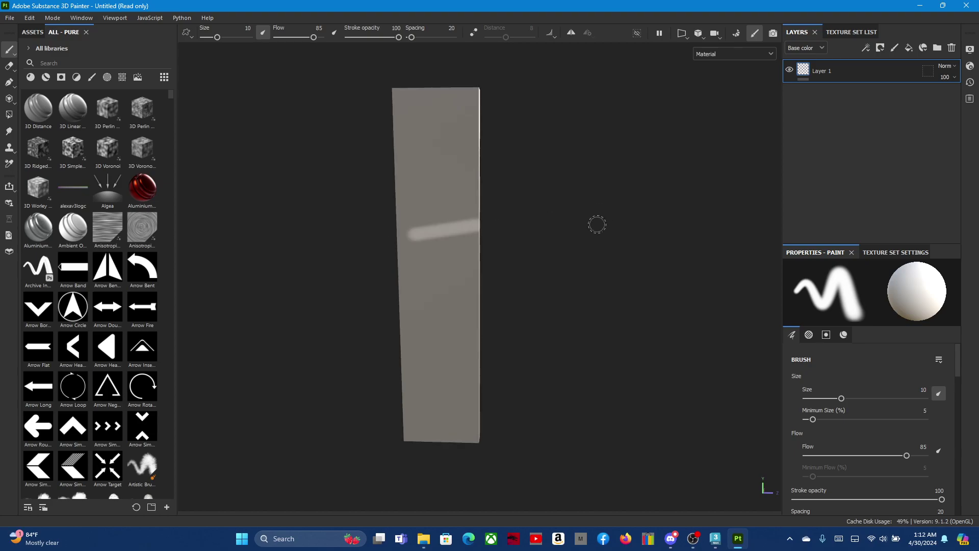
pyautogui.hotkey('ctrl', 'z')
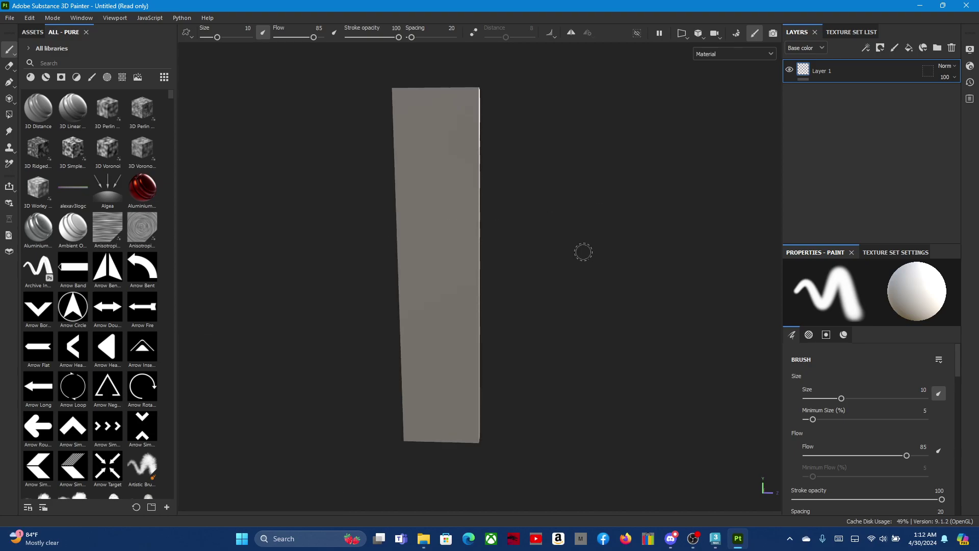
pyautogui.moveTo(584, 236)
pyautogui.keyDown('alt'); pyautogui.mouseDown()
pyautogui.moveTo(555, 227)
pyautogui.moveTo(606, 243)
pyautogui.moveTo(619, 282)
pyautogui.moveTo(677, 306)
pyautogui.moveTo(802, 234)
pyautogui.moveTo(439, 233)
pyautogui.moveTo(602, 267)
pyautogui.moveTo(608, 240)
pyautogui.mouseUp(); pyautogui.keyUp('alt')
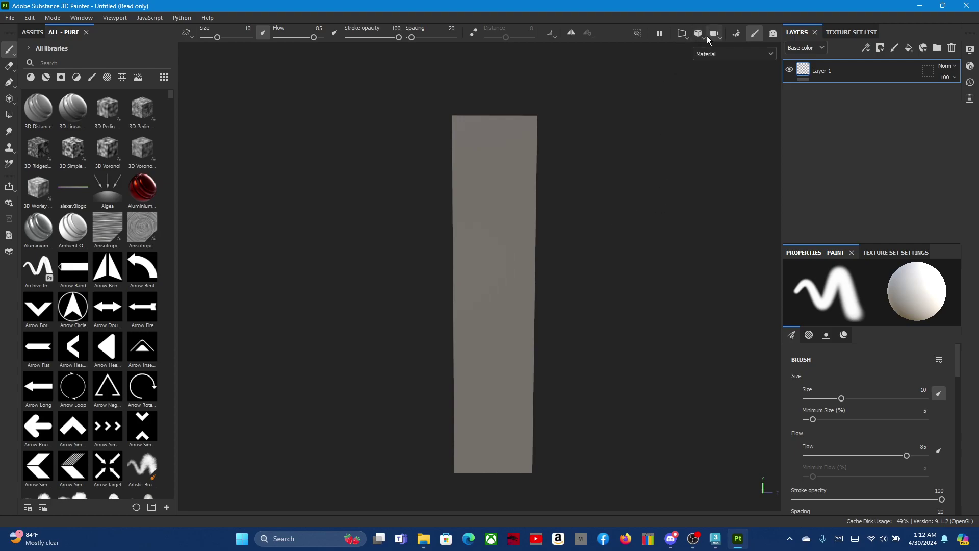
# In Mesh Map Settings, load highpoly_wood2.obj from the Desktop plank folder as the high-definition mesh.
pyautogui.click(735, 33)
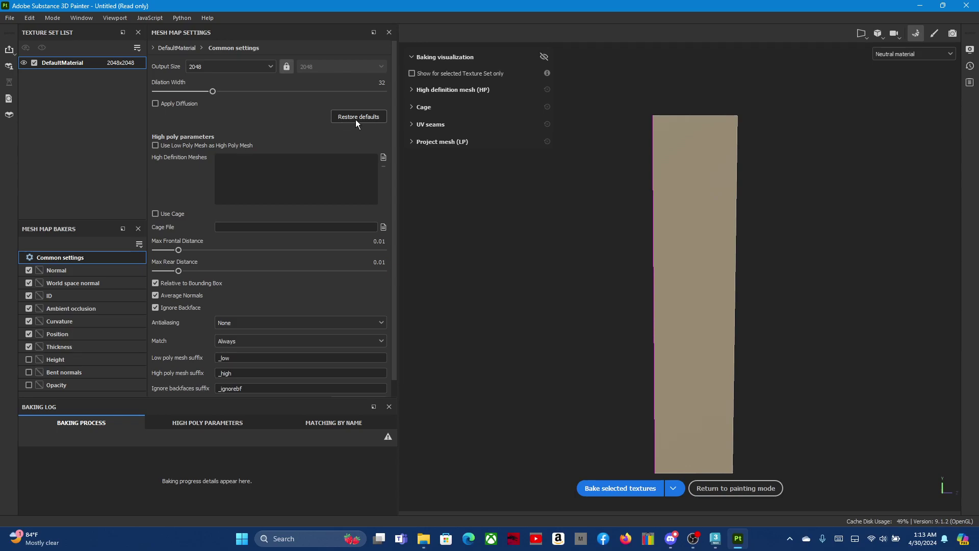
pyautogui.click(383, 157)
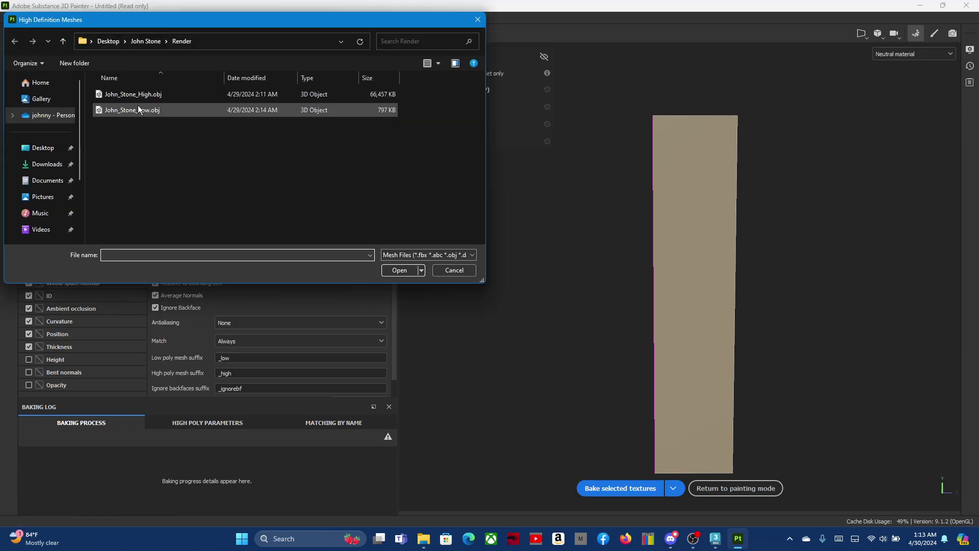
pyautogui.click(137, 95)
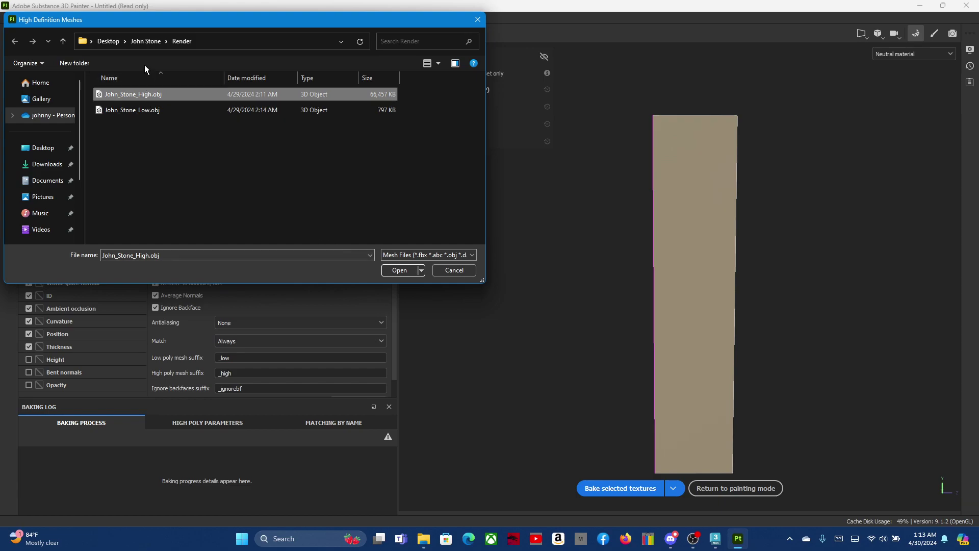
pyautogui.click(139, 40)
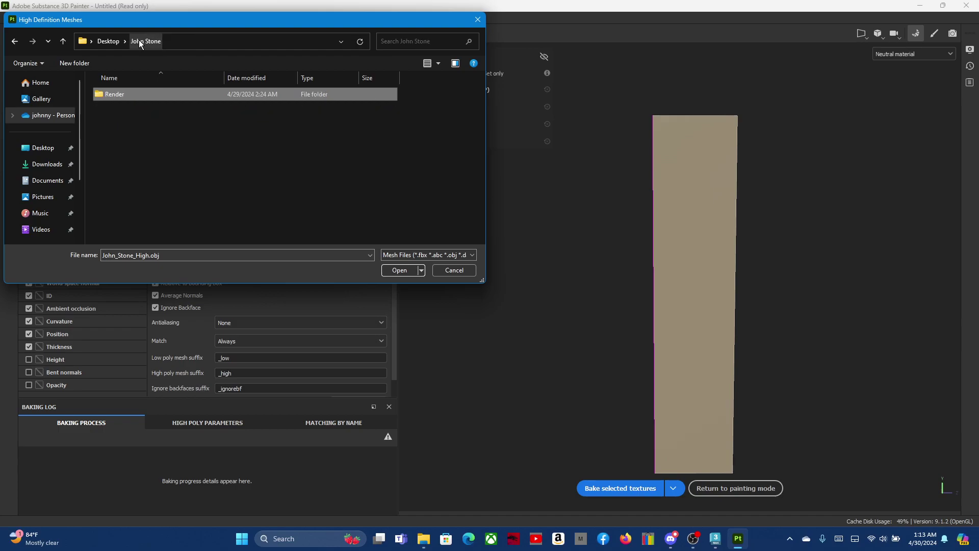
pyautogui.click(41, 148)
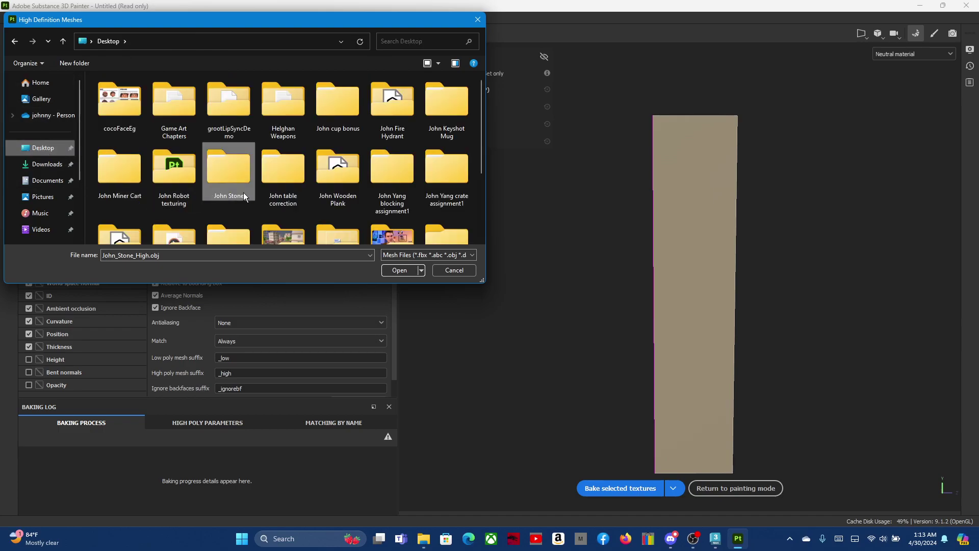
pyautogui.doubleClick(336, 182)
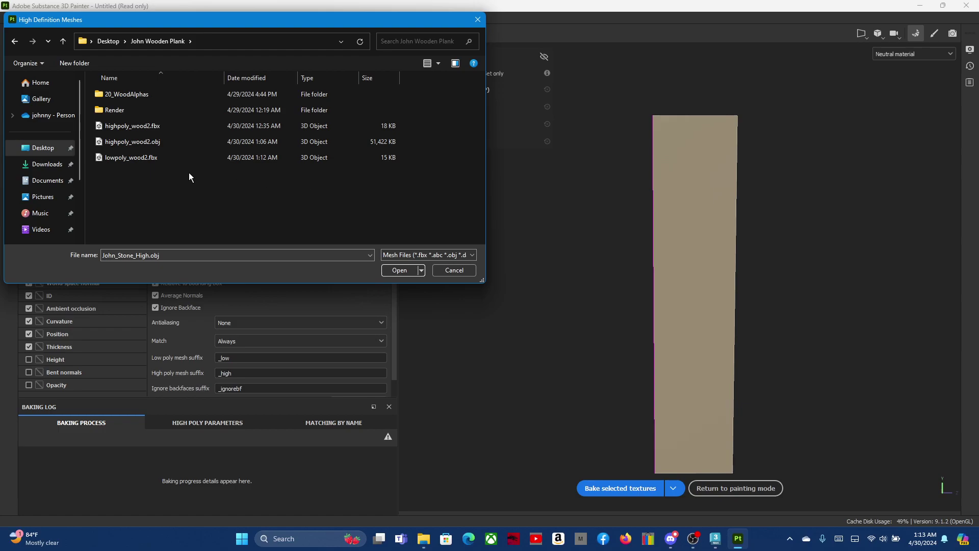
pyautogui.click(149, 142)
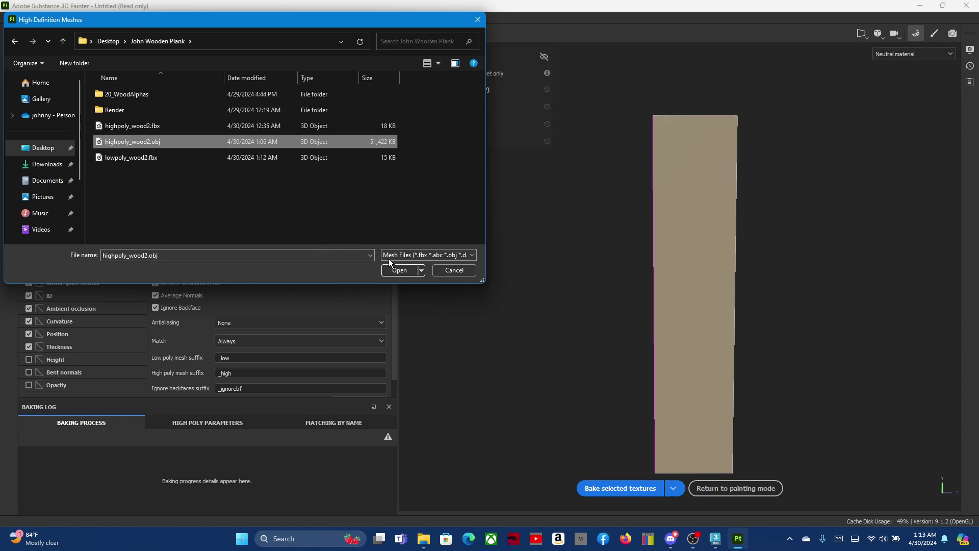
pyautogui.click(394, 272)
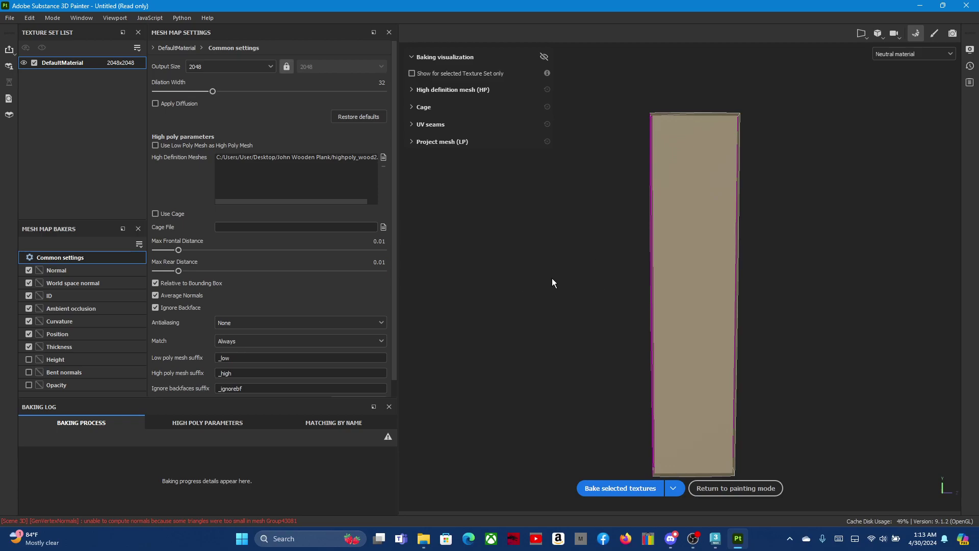
# Orbit the bake view to see the offset red high-poly plank, then switch to 3ds Max.
pyautogui.moveTo(521, 275)
pyautogui.keyDown('alt'); pyautogui.mouseDown()
pyautogui.moveTo(573, 278)
pyautogui.moveTo(484, 258)
pyautogui.moveTo(684, 279)
pyautogui.moveTo(627, 285)
pyautogui.moveTo(663, 294)
pyautogui.moveTo(531, 276)
pyautogui.moveTo(293, 273)
pyautogui.moveTo(293, 265)
pyautogui.moveTo(323, 277)
pyautogui.moveTo(541, 287)
pyautogui.moveTo(721, 273)
pyautogui.moveTo(612, 277)
pyautogui.moveTo(663, 278)
pyautogui.moveTo(581, 287)
pyautogui.moveTo(535, 312)
pyautogui.moveTo(617, 343)
pyautogui.moveTo(769, 310)
pyautogui.moveTo(789, 290)
pyautogui.moveTo(343, 263)
pyautogui.moveTo(171, 277)
pyautogui.moveTo(669, 286)
pyautogui.mouseUp(); pyautogui.keyUp('alt')
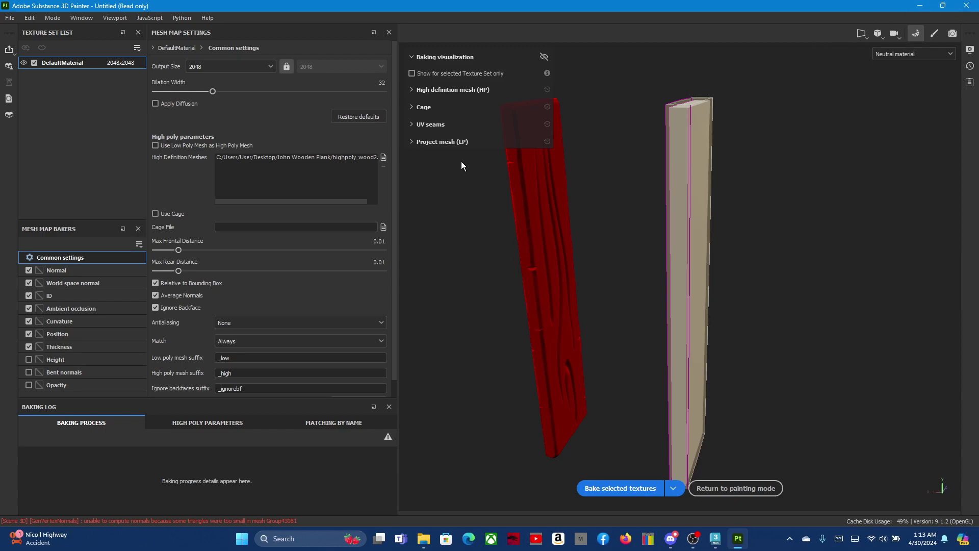
pyautogui.click(920, 6)
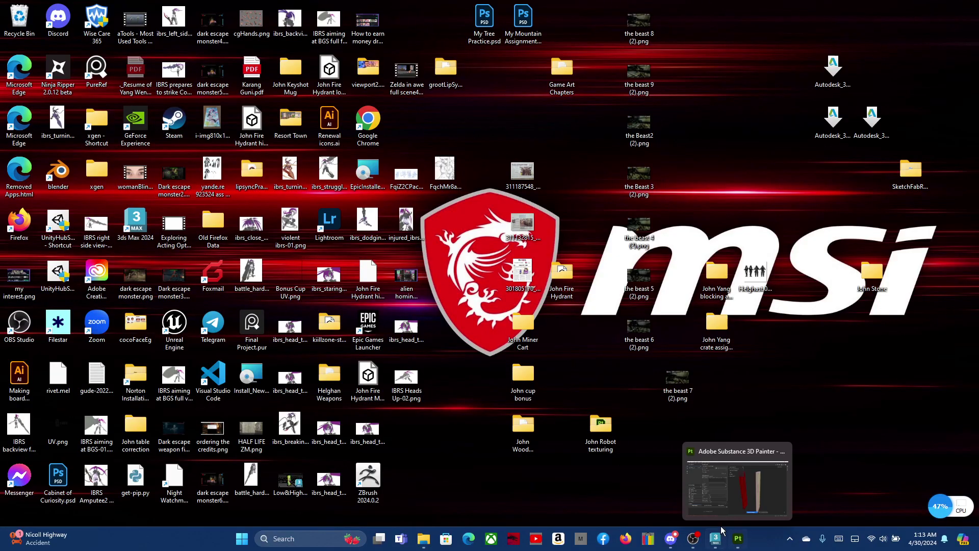
pyautogui.click(717, 538)
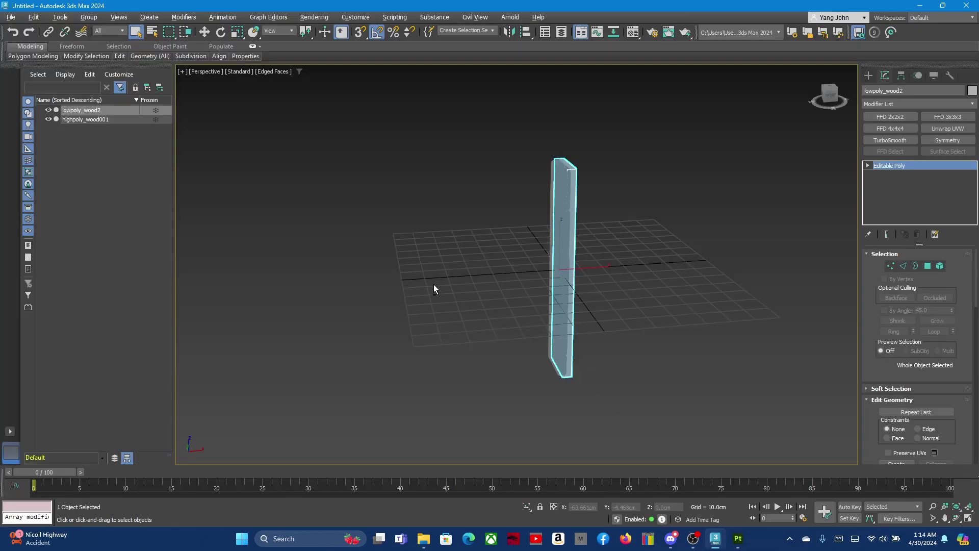
# Move highpoly_wood001 along X to 2.037 cm so it overlaps the low-poly plank.
pyautogui.moveTo(434, 288)
pyautogui.keyDown('alt'); pyautogui.mouseDown(button='middle')
pyautogui.moveTo(424, 286)
pyautogui.moveTo(469, 227)
pyautogui.moveTo(468, 204)
pyautogui.mouseUp(button='middle'); pyautogui.keyUp('alt')
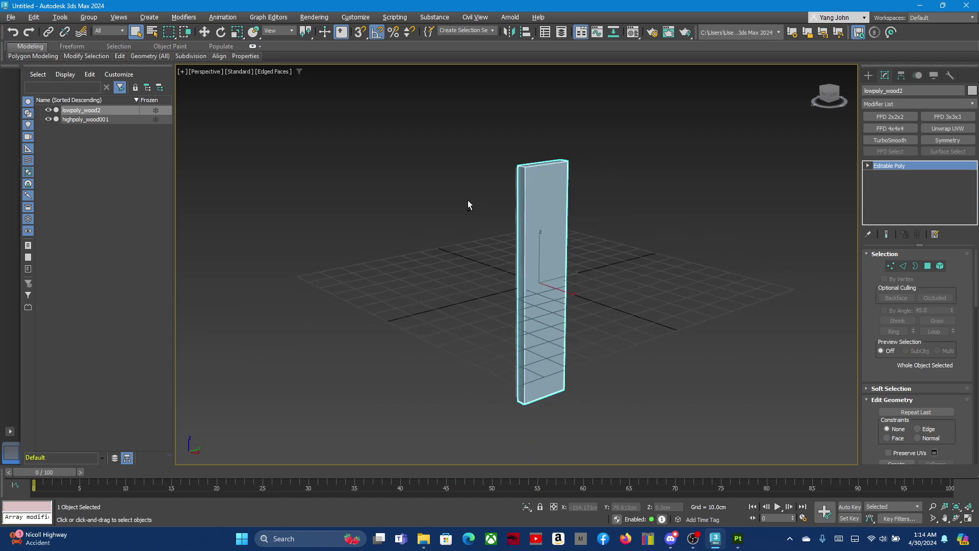
pyautogui.moveTo(672, 238)
pyautogui.keyDown('alt'); pyautogui.mouseDown(button='middle')
pyautogui.moveTo(675, 264)
pyautogui.moveTo(707, 260)
pyautogui.moveTo(704, 249)
pyautogui.mouseUp(button='middle'); pyautogui.keyUp('alt')
pyautogui.scroll(3, 541, 142)
pyautogui.scroll(2, 499, 179)
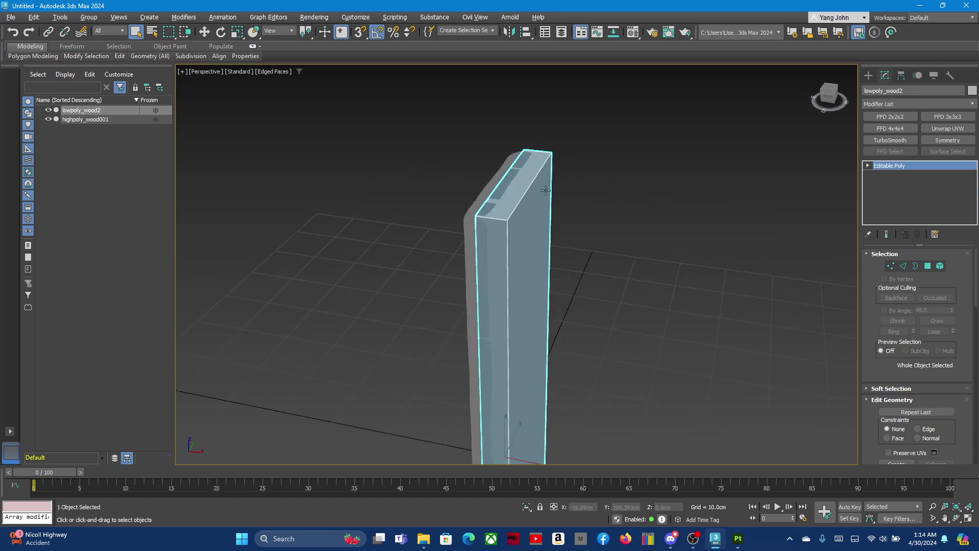
pyautogui.click(465, 225)
pyautogui.scroll(-3, 581, 281)
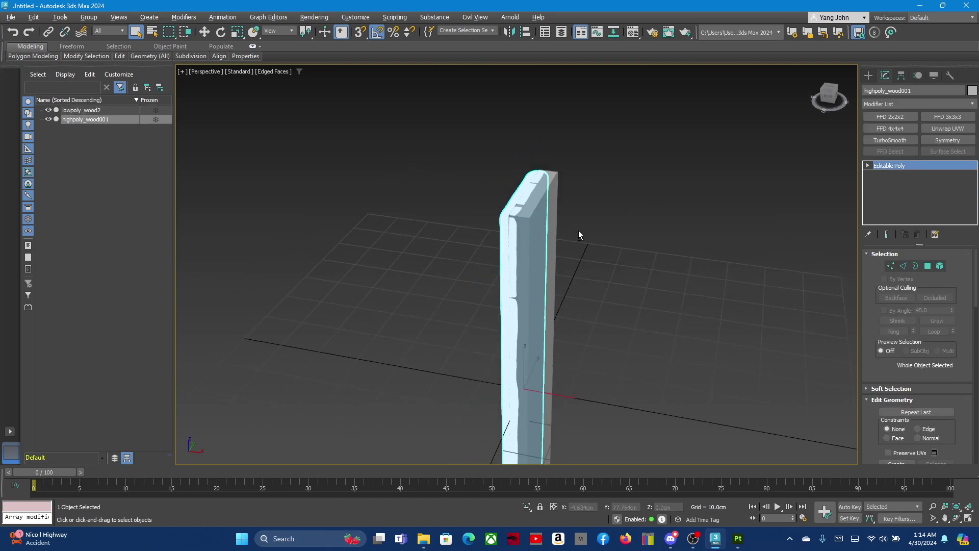
pyautogui.scroll(1, 597, 320)
pyautogui.press('w')
pyautogui.moveTo(574, 377); pyautogui.dragTo(581, 378)
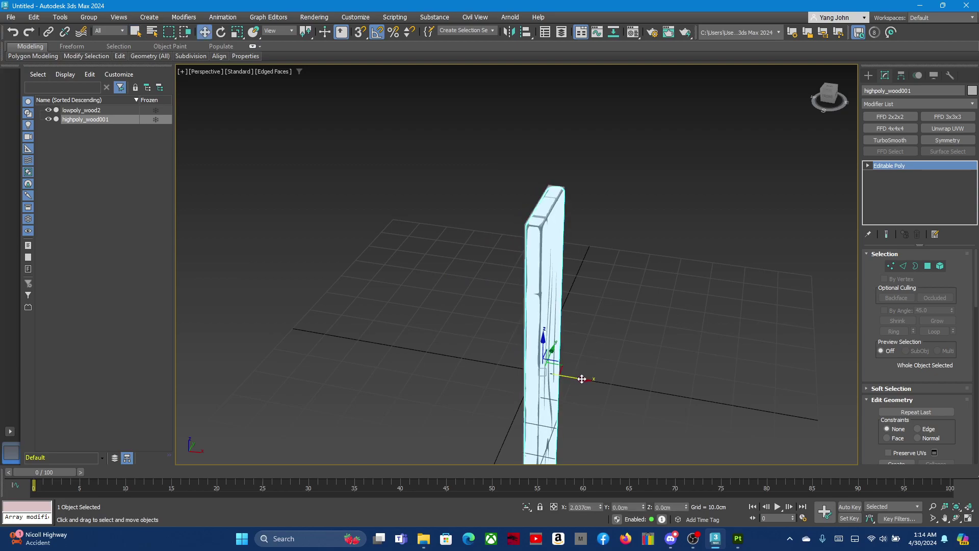
pyautogui.moveTo(632, 381)
pyautogui.keyDown('alt'); pyautogui.mouseDown(button='middle')
pyautogui.moveTo(683, 296)
pyautogui.moveTo(632, 296)
pyautogui.moveTo(634, 270)
pyautogui.moveTo(712, 286)
pyautogui.moveTo(670, 319)
pyautogui.moveTo(676, 360)
pyautogui.moveTo(735, 362)
pyautogui.moveTo(679, 313)
pyautogui.mouseUp(button='middle'); pyautogui.keyUp('alt')
pyautogui.scroll(2, 713, 291)
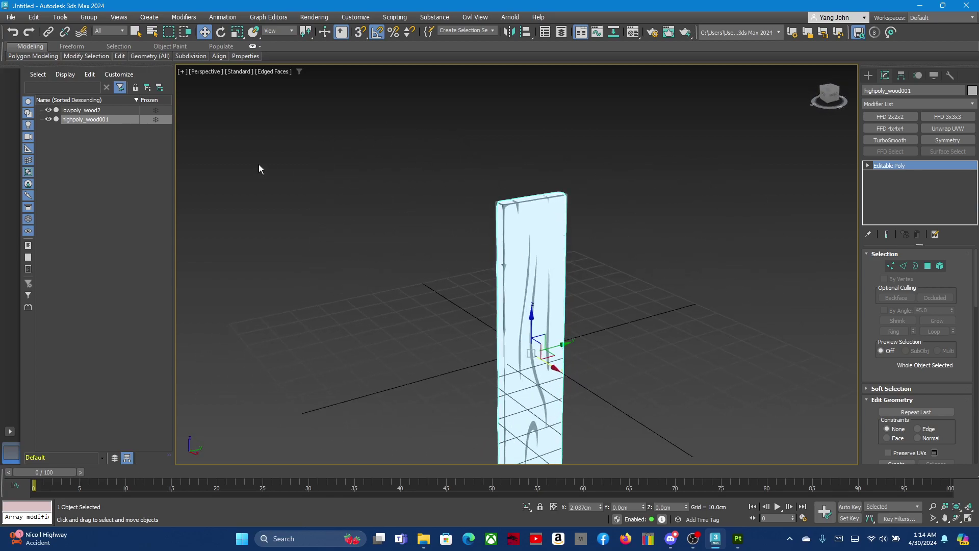
# Export the moved high-poly plank as FBX, overwriting highpoly_wood2.fbx, then minimize 3ds Max.
pyautogui.click(11, 17)
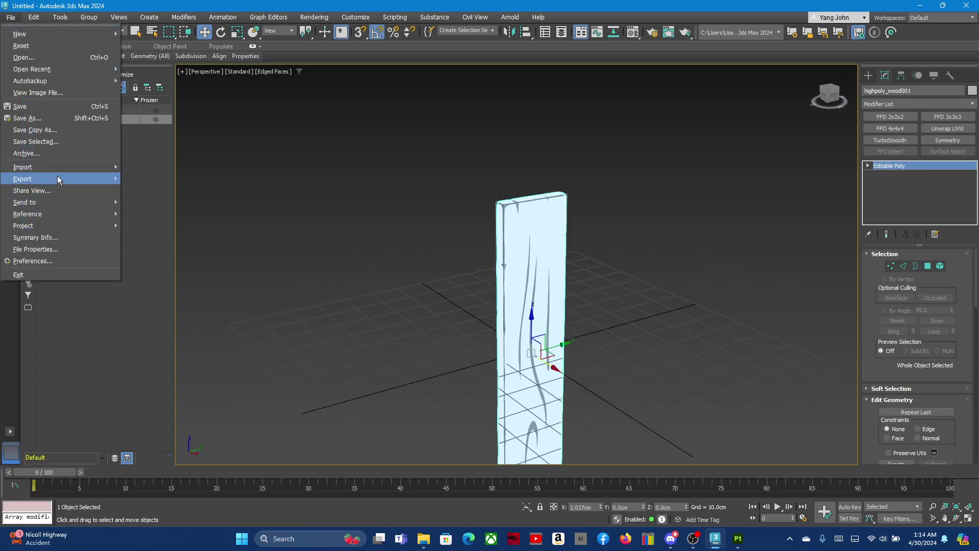
pyautogui.click(151, 191)
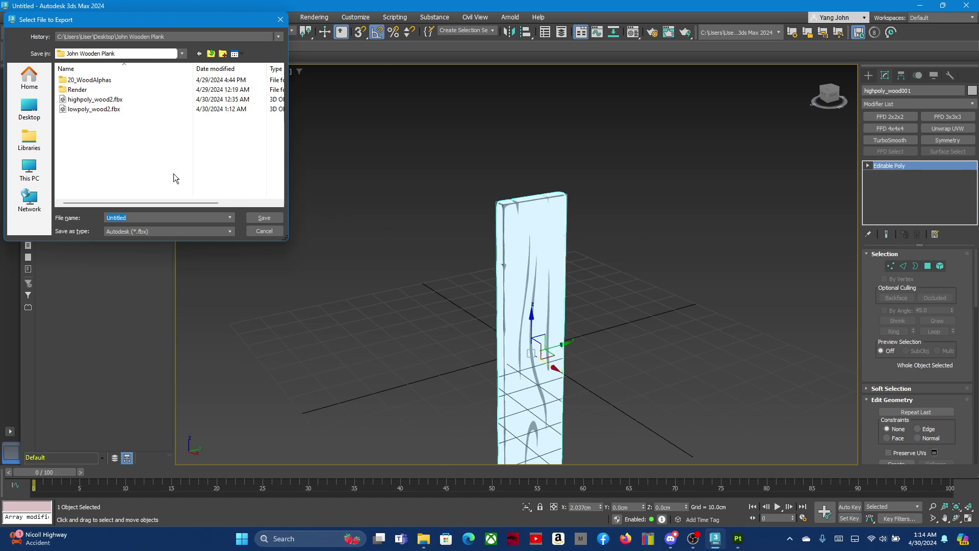
pyautogui.moveTo(93, 109)
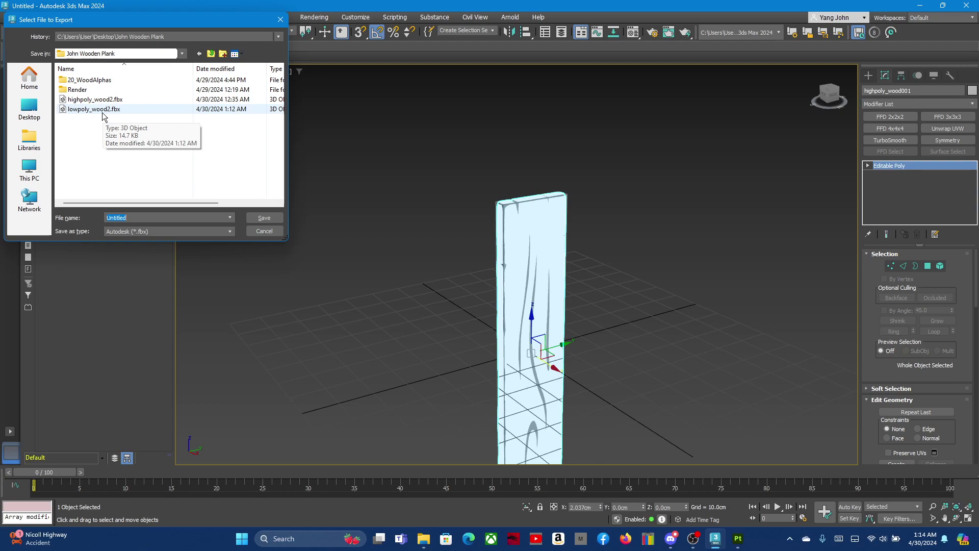
pyautogui.click(194, 232)
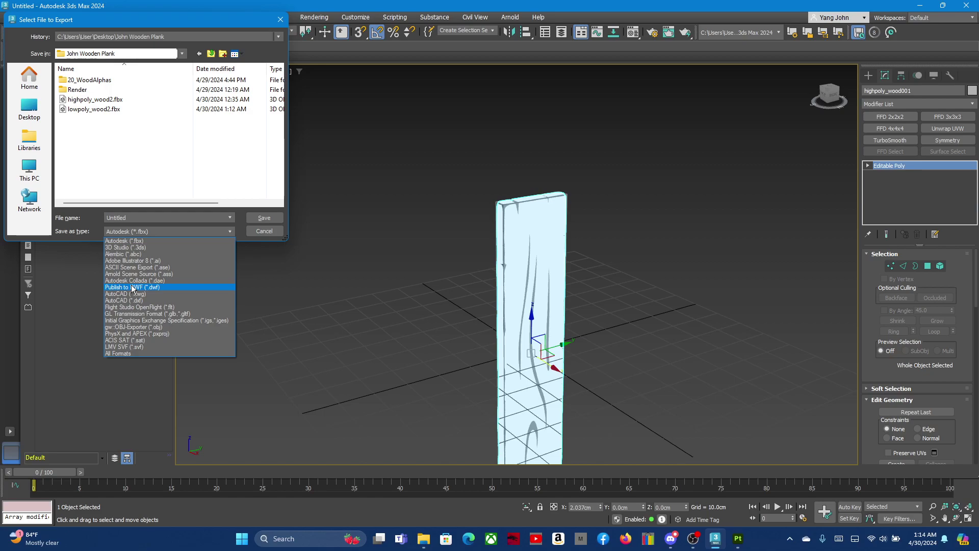
pyautogui.click(118, 240)
pyautogui.click(94, 104)
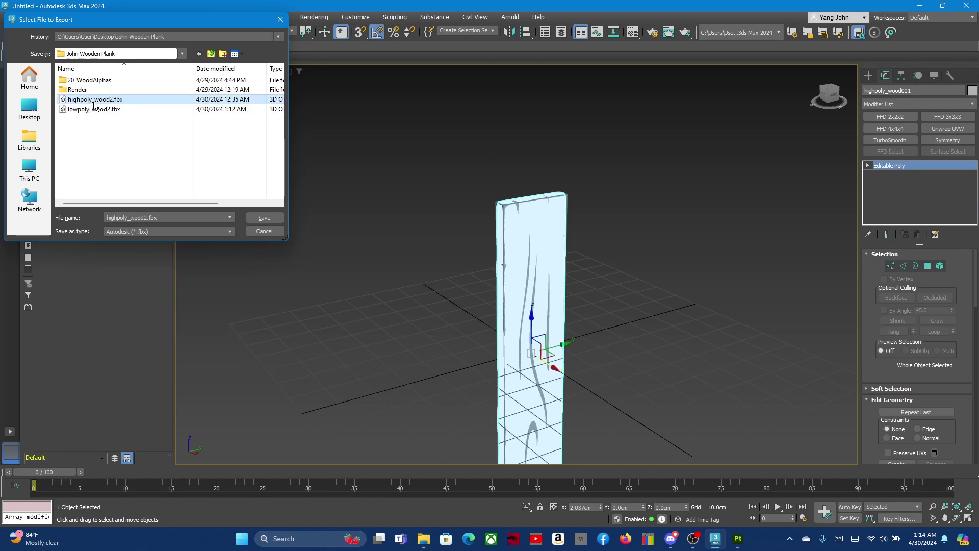
pyautogui.click(257, 216)
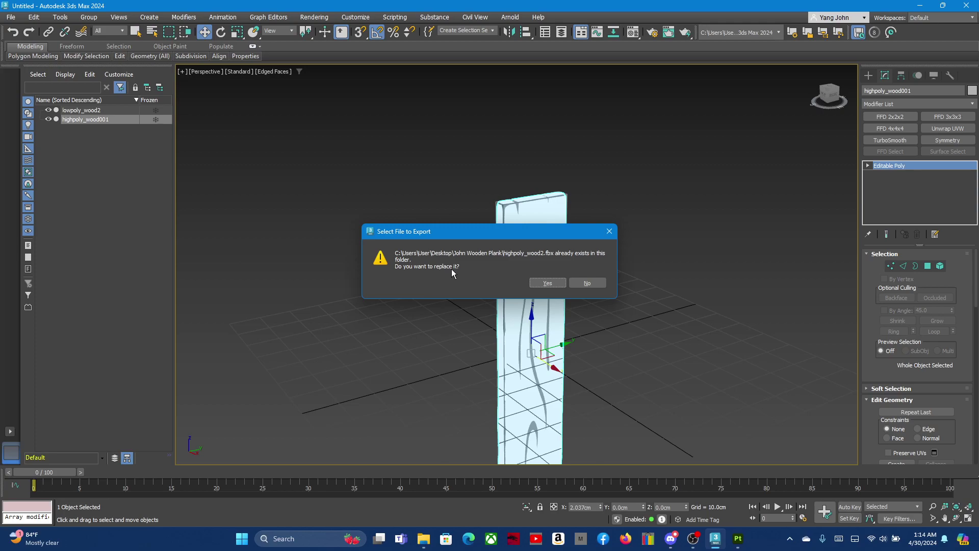
pyautogui.click(541, 283)
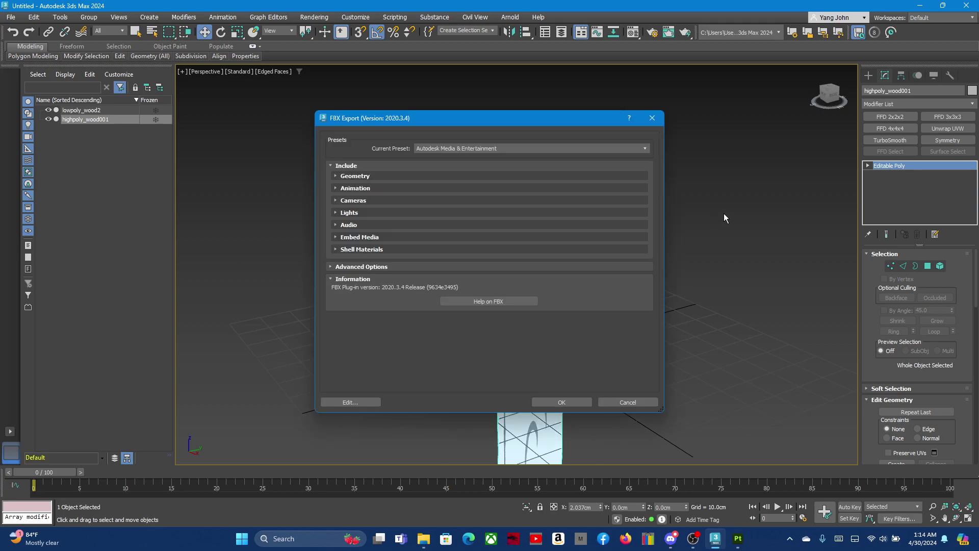
pyautogui.click(551, 401)
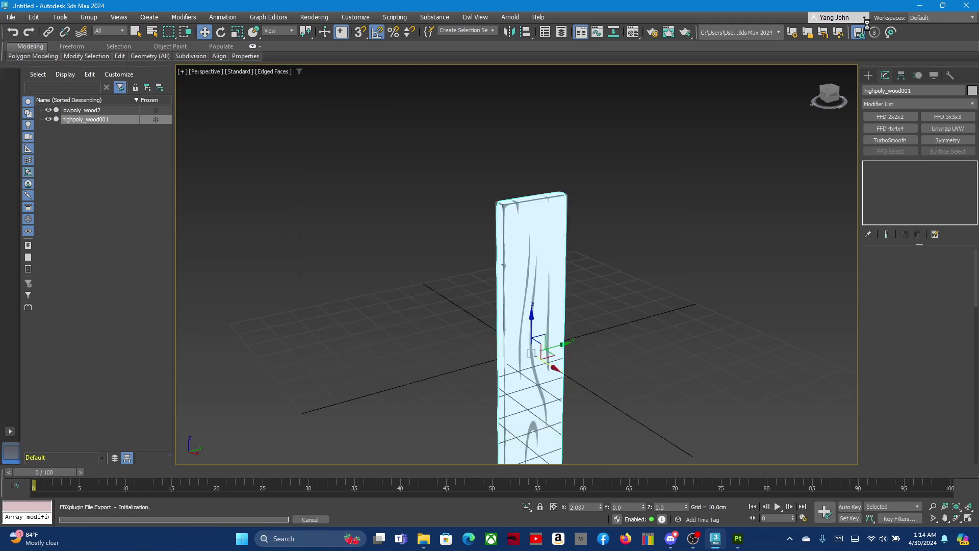
pyautogui.click(921, 6)
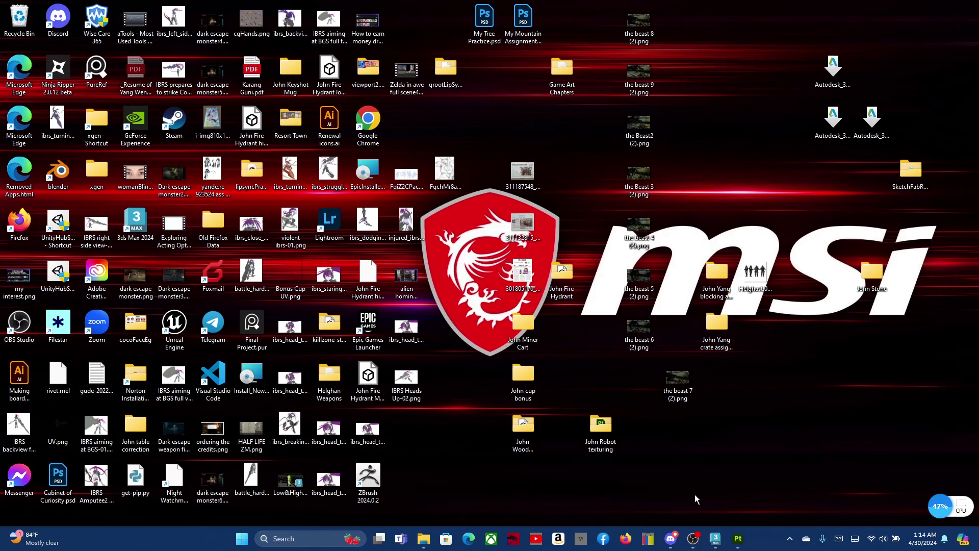
# Back in Painter, add the freshly exported highpoly_wood2.fbx as a high-definition mesh.
pyautogui.click(738, 538)
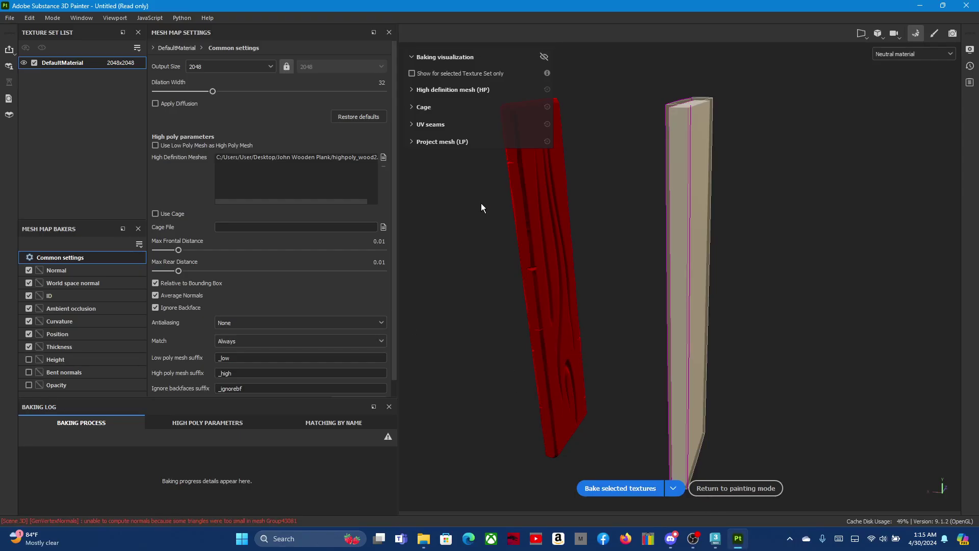
pyautogui.click(385, 156)
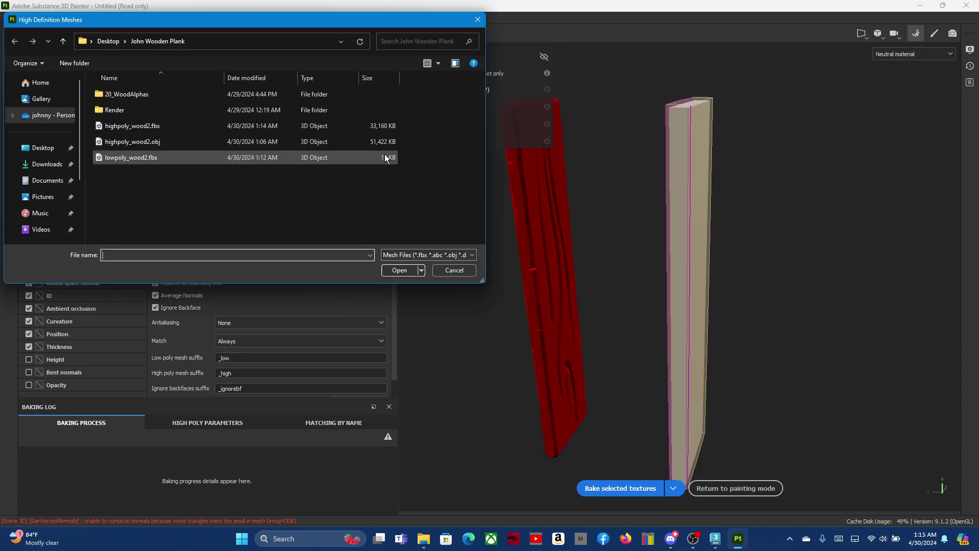
pyautogui.click(128, 126)
pyautogui.click(399, 270)
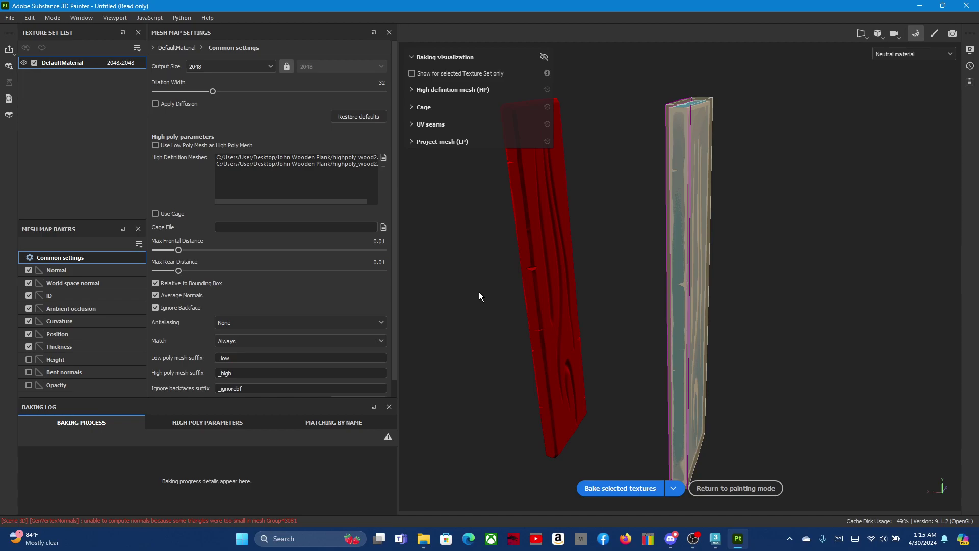
# Reopen the baking setup and remove the duplicate high-poly mesh entry.
pyautogui.click(740, 484)
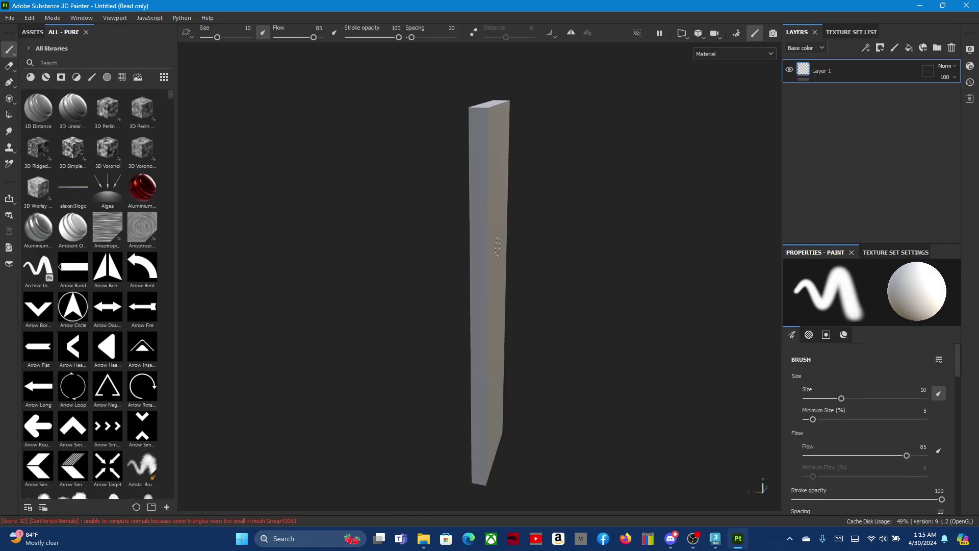
pyautogui.click(735, 33)
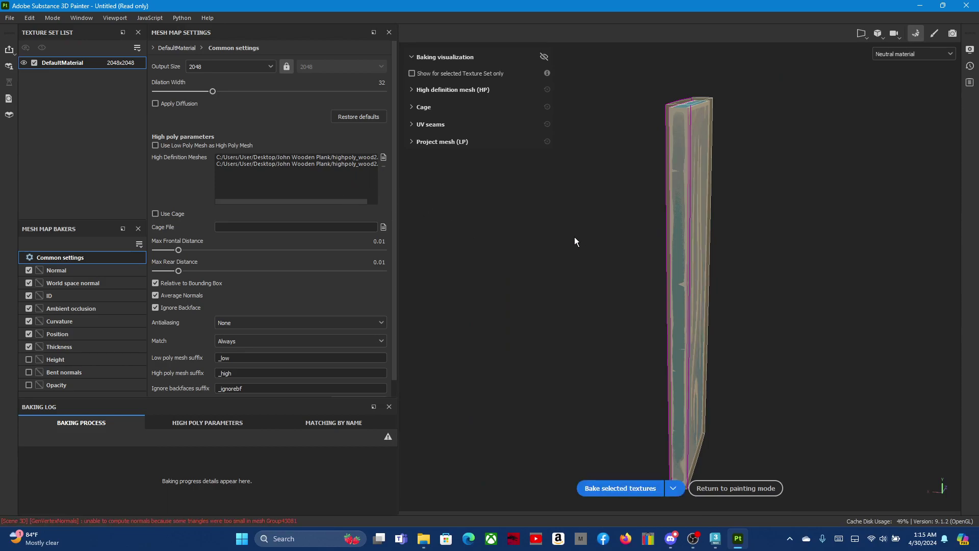
pyautogui.moveTo(585, 256)
pyautogui.keyDown('alt'); pyautogui.mouseDown()
pyautogui.moveTo(530, 265)
pyautogui.moveTo(475, 247)
pyautogui.mouseUp(); pyautogui.keyUp('alt')
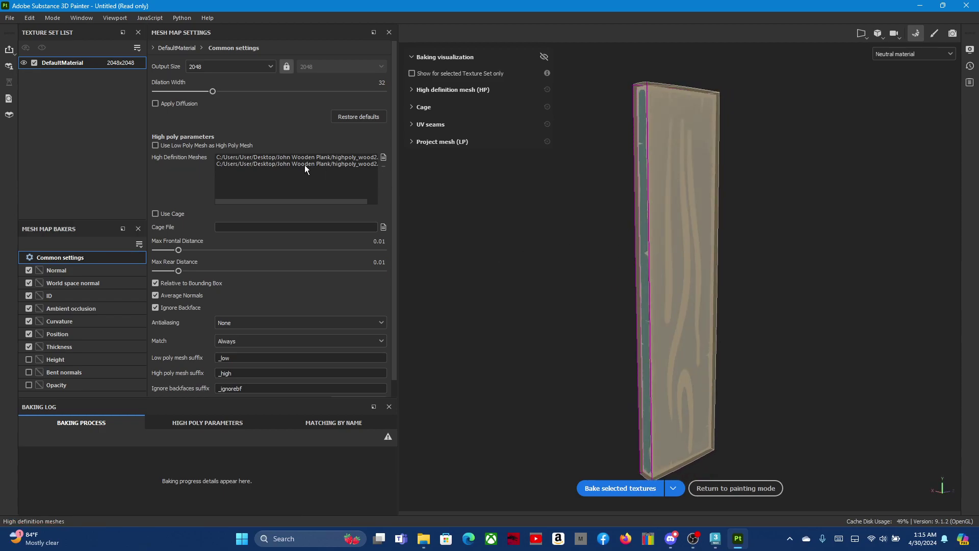
pyautogui.click(269, 164)
pyautogui.click(283, 156)
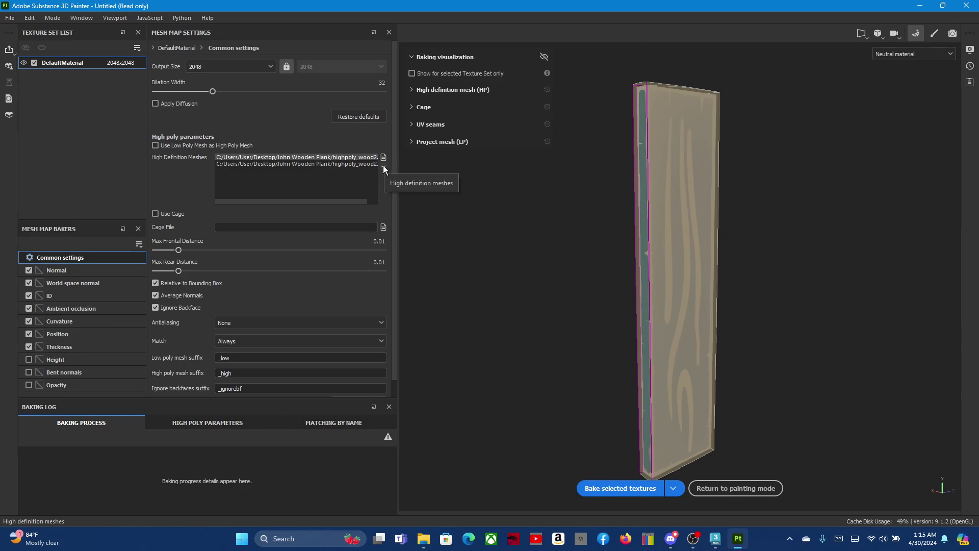
pyautogui.click(383, 166)
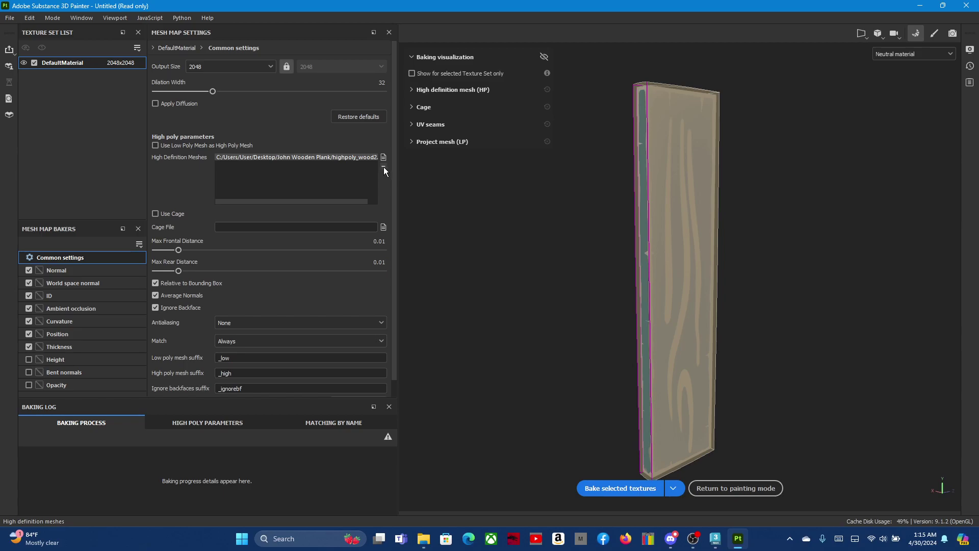
# Replace the remaining high-poly entry with highpoly_wood2.fbx as the high-definition mesh.
pyautogui.click(384, 166)
pyautogui.click(383, 157)
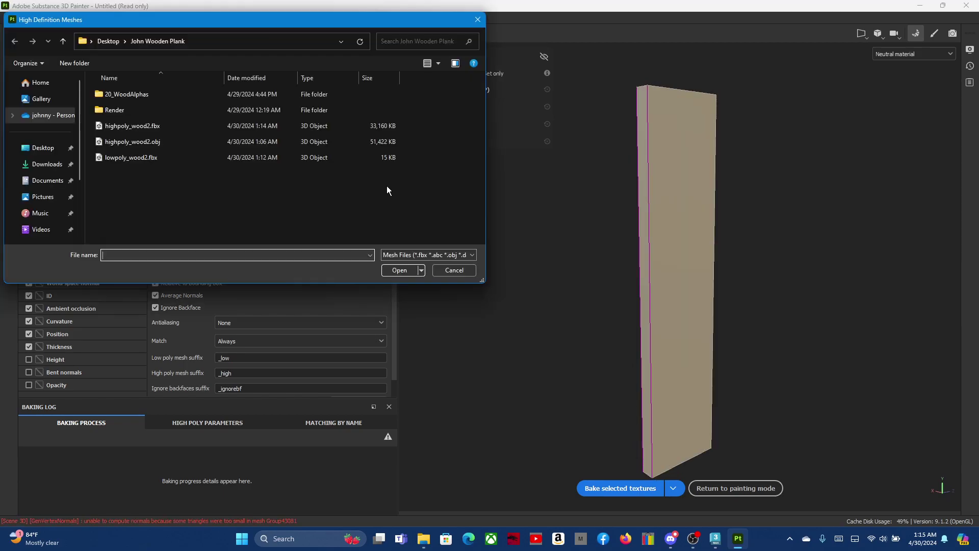
pyautogui.click(164, 127)
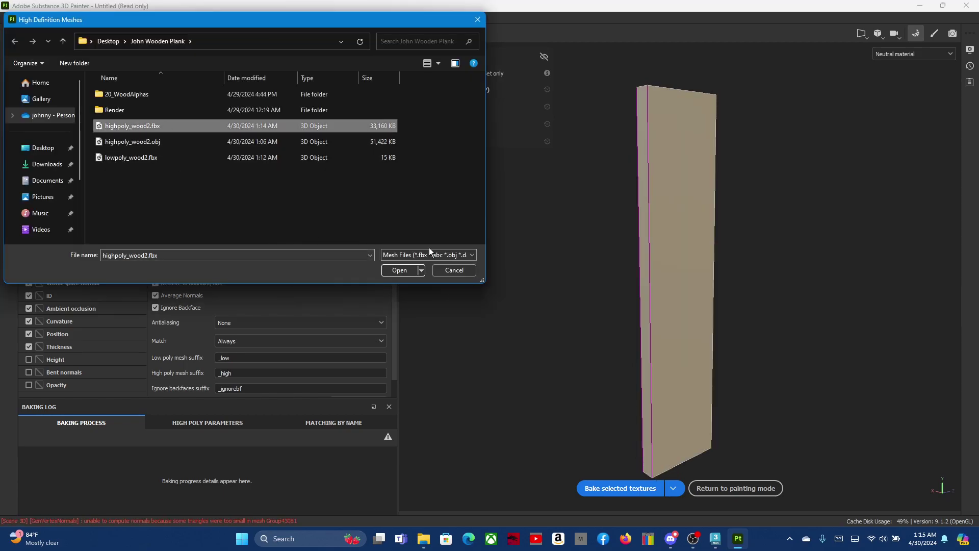
pyautogui.click(391, 270)
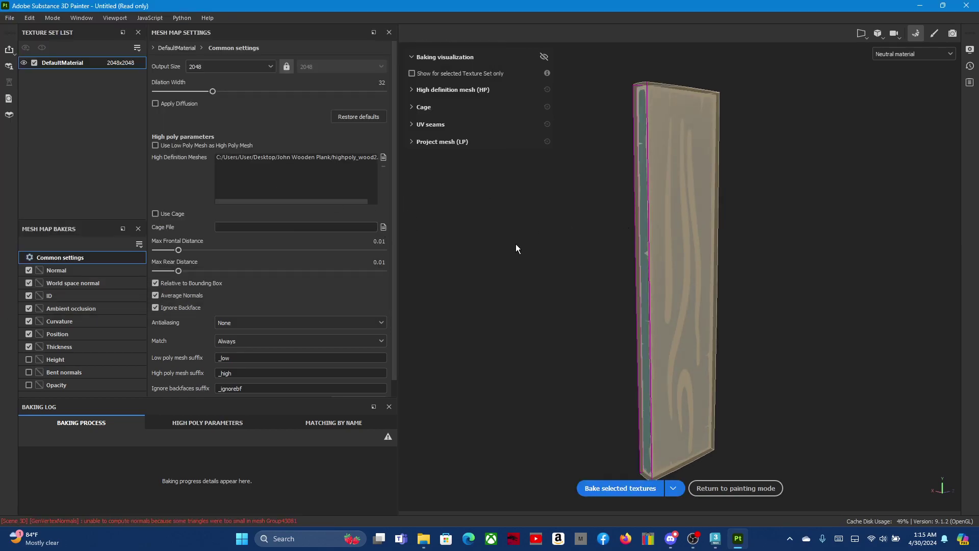
# Orbit and pan the viewport to inspect the plank's grooved face against the low-poly.
pyautogui.keyDown('alt'); pyautogui.moveTo(803, 287); pyautogui.dragTo(694, 272); pyautogui.keyUp('alt')
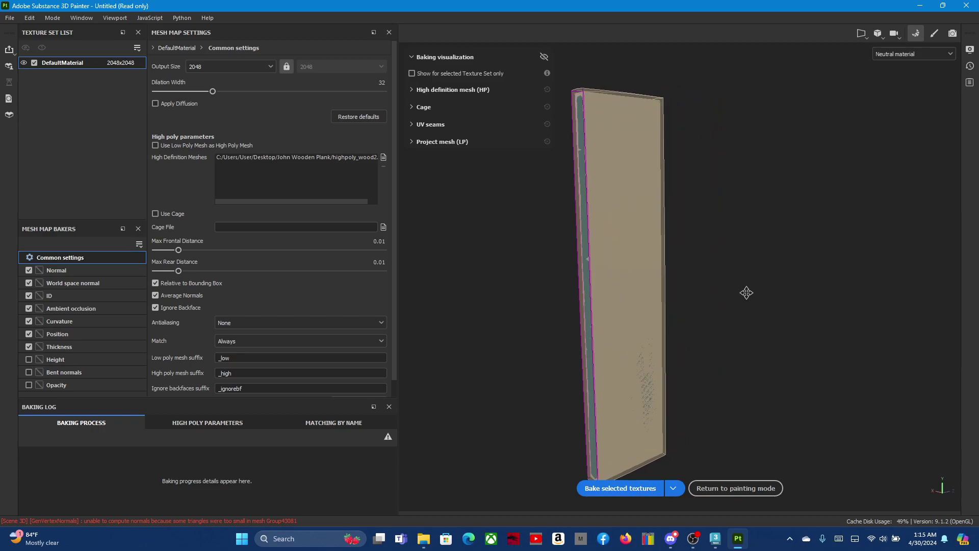
pyautogui.moveTo(752, 260)
pyautogui.keyDown('alt'); pyautogui.mouseDown()
pyautogui.moveTo(608, 264)
pyautogui.moveTo(590, 306)
pyautogui.moveTo(763, 332)
pyautogui.moveTo(902, 284)
pyautogui.moveTo(880, 275)
pyautogui.moveTo(898, 272)
pyautogui.moveTo(740, 256)
pyautogui.moveTo(527, 253)
pyautogui.moveTo(581, 279)
pyautogui.moveTo(469, 265)
pyautogui.moveTo(473, 284)
pyautogui.moveTo(278, 254)
pyautogui.mouseUp(); pyautogui.keyUp('alt')
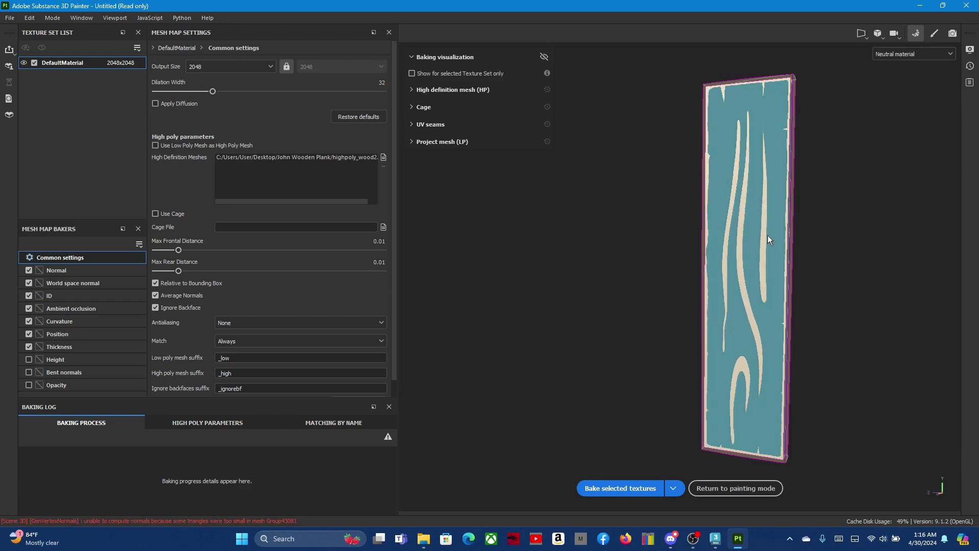
pyautogui.moveTo(860, 204)
pyautogui.keyDown('alt'); pyautogui.mouseDown(button='middle')
pyautogui.moveTo(721, 204)
pyautogui.moveTo(744, 207)
pyautogui.moveTo(697, 234)
pyautogui.mouseUp(button='middle'); pyautogui.keyUp('alt')
pyautogui.keyDown('alt'); pyautogui.moveTo(742, 297); pyautogui.dragTo(752, 255); pyautogui.keyUp('alt')
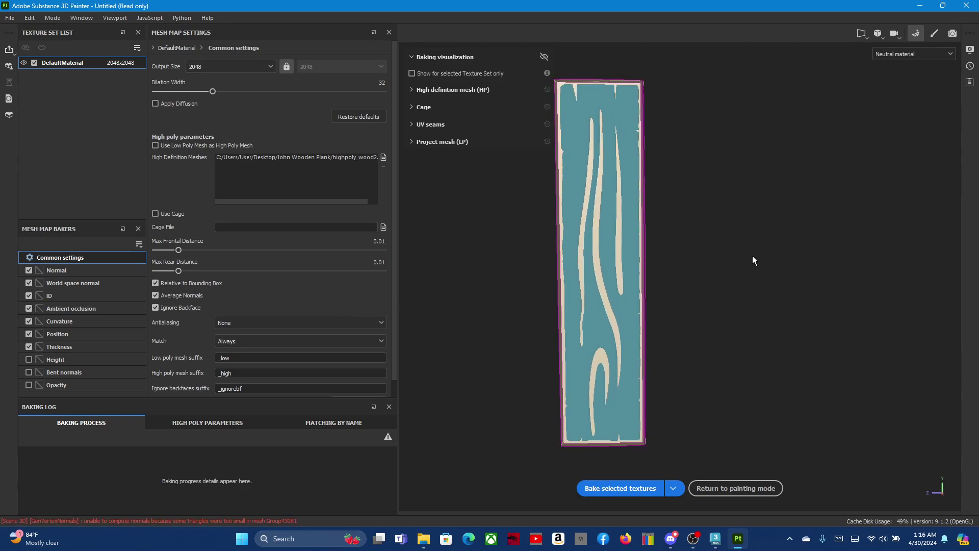
pyautogui.keyDown('alt'); pyautogui.moveTo(752, 256); pyautogui.dragTo(781, 260, button='middle'); pyautogui.keyUp('alt')
pyautogui.keyDown('alt'); pyautogui.moveTo(781, 256); pyautogui.dragTo(721, 295); pyautogui.keyUp('alt')
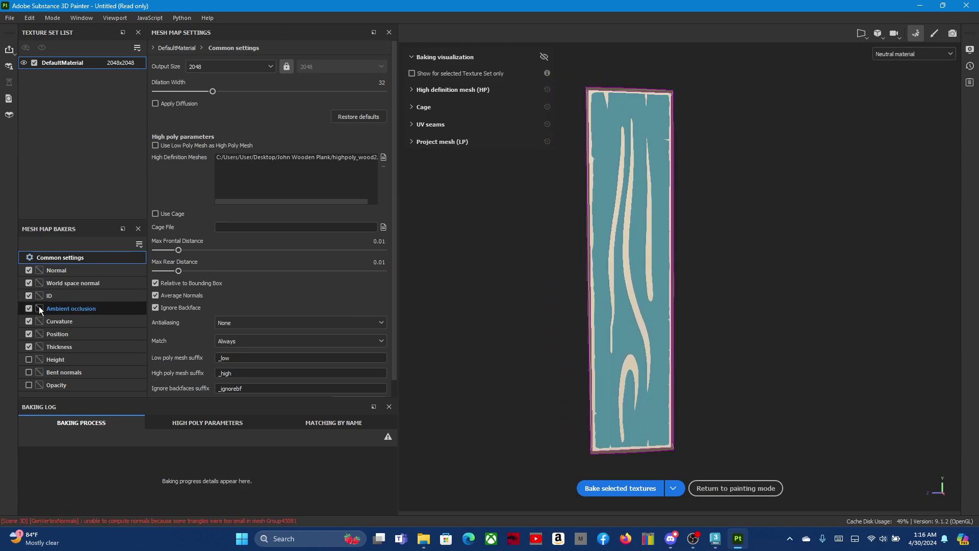
# Bake the mesh maps without ID, using Supersampling 16x and 0.0299 max rear distance.
pyautogui.click(29, 295)
pyautogui.click(312, 324)
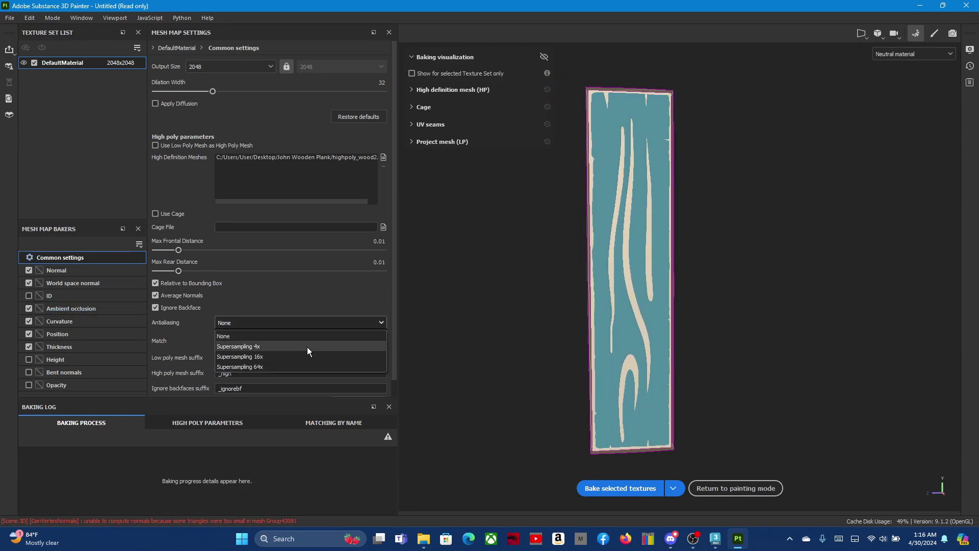
pyautogui.click(301, 354)
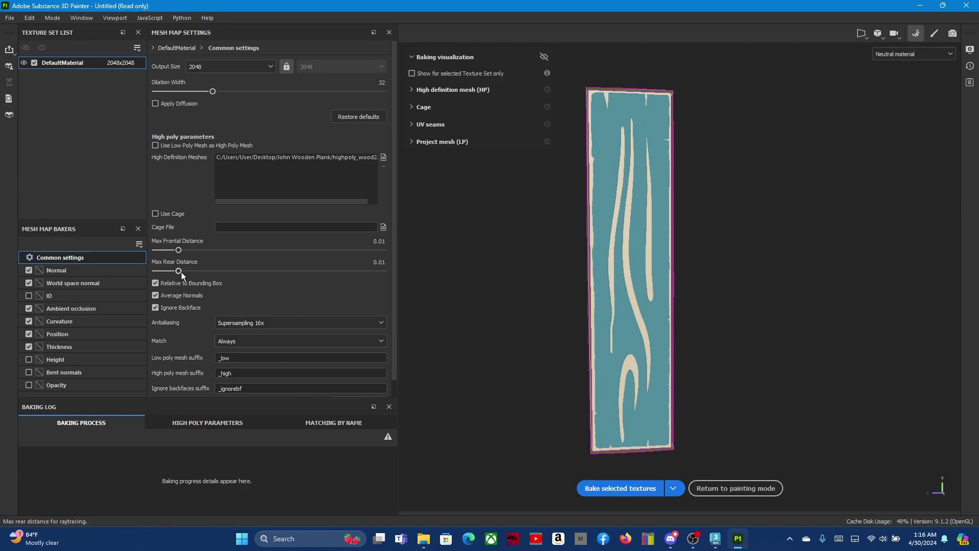
pyautogui.moveTo(194, 271); pyautogui.dragTo(196, 271)
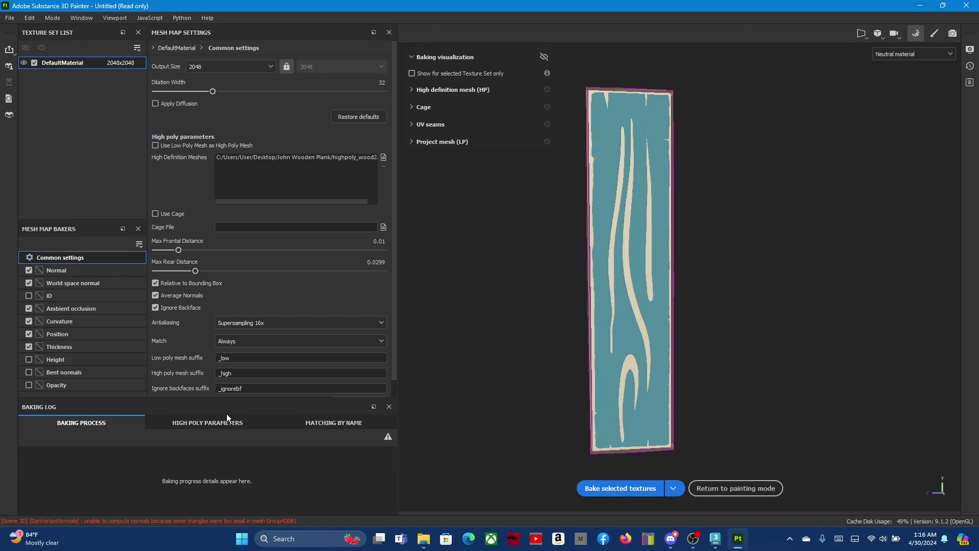
pyautogui.click(601, 490)
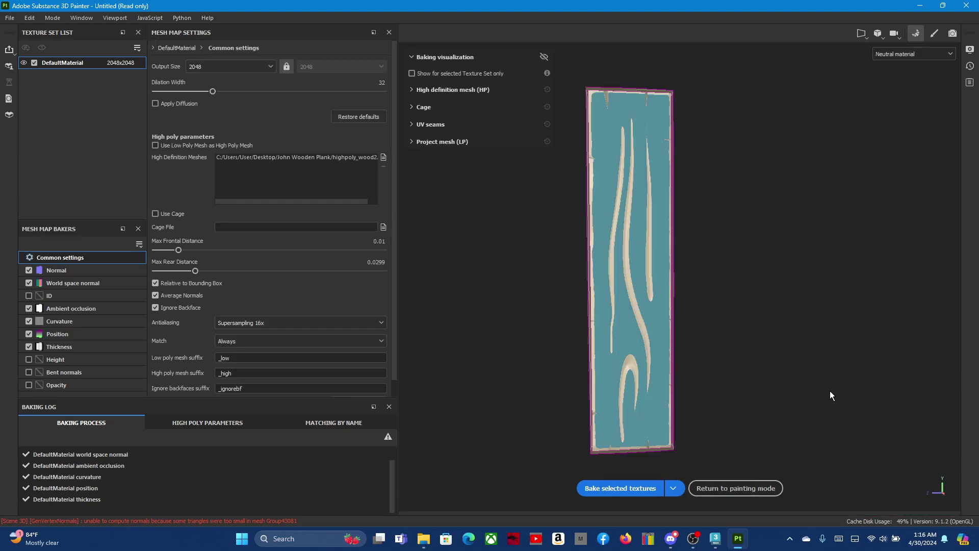
# Return to painting mode and inspect the plank's notched top edge up close.
pyautogui.click(770, 489)
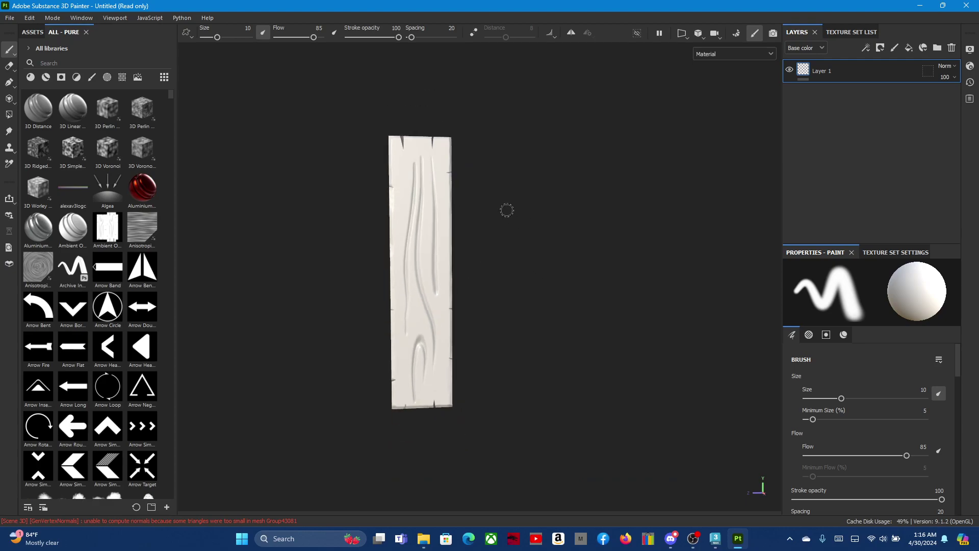
pyautogui.scroll(2, 365, 80)
pyautogui.scroll(2, 382, 157)
pyautogui.scroll(2, 294, 180)
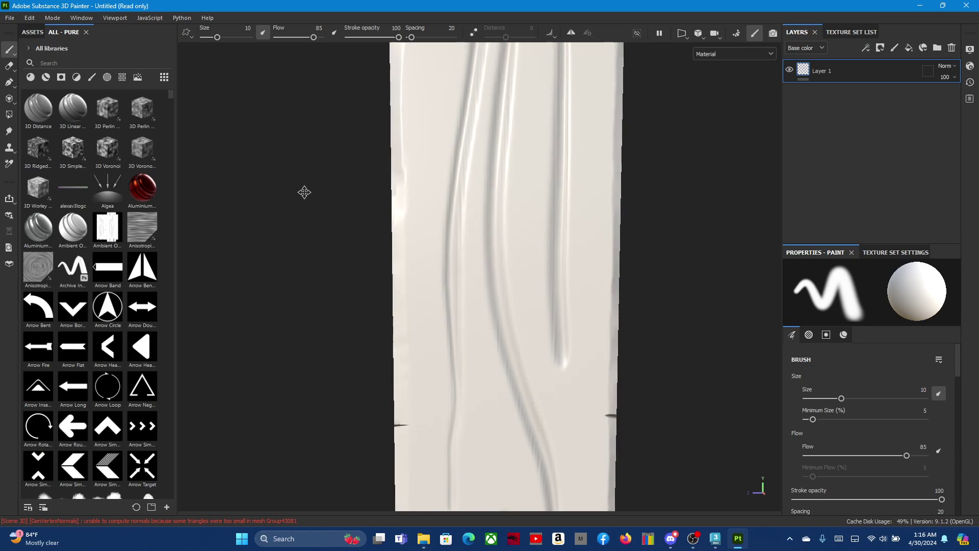
pyautogui.moveTo(303, 192)
pyautogui.mouseDown(button='middle')
pyautogui.moveTo(290, 212)
pyautogui.moveTo(283, 285)
pyautogui.mouseUp(button='middle')
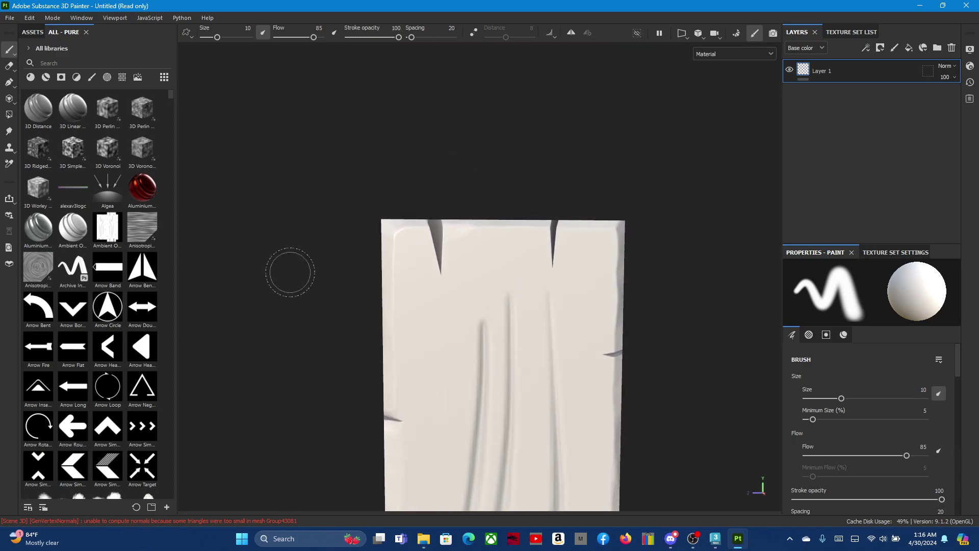
pyautogui.moveTo(293, 278)
pyautogui.keyDown('alt'); pyautogui.mouseDown()
pyautogui.moveTo(302, 334)
pyautogui.moveTo(337, 338)
pyautogui.moveTo(572, 335)
pyautogui.moveTo(693, 306)
pyautogui.mouseUp(); pyautogui.keyUp('alt')
pyautogui.moveTo(480, 324)
pyautogui.keyDown('alt'); pyautogui.mouseDown()
pyautogui.moveTo(583, 291)
pyautogui.moveTo(690, 312)
pyautogui.moveTo(709, 355)
pyautogui.moveTo(719, 330)
pyautogui.moveTo(706, 334)
pyautogui.moveTo(619, 268)
pyautogui.moveTo(650, 201)
pyautogui.moveTo(655, 312)
pyautogui.mouseUp(); pyautogui.keyUp('alt')
pyautogui.keyDown('alt'); pyautogui.moveTo(656, 313); pyautogui.dragTo(662, 209, button='middle'); pyautogui.keyUp('alt')
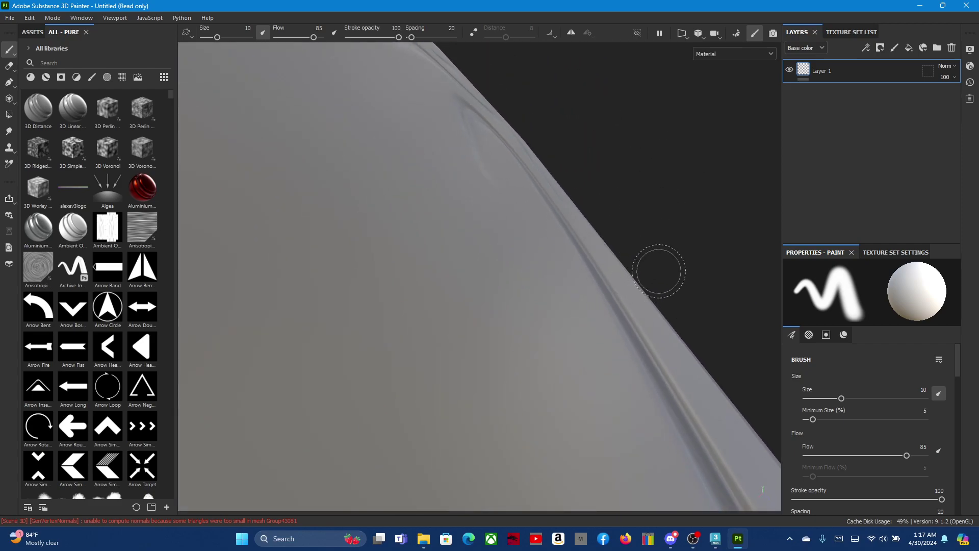
# Orbit and zoom around the plank to check the face grooves, bottom edge and edge-on profile.
pyautogui.moveTo(658, 271)
pyautogui.keyDown('alt'); pyautogui.mouseDown(button='right')
pyautogui.moveTo(666, 246)
pyautogui.moveTo(546, 179)
pyautogui.mouseUp(button='right'); pyautogui.keyUp('alt')
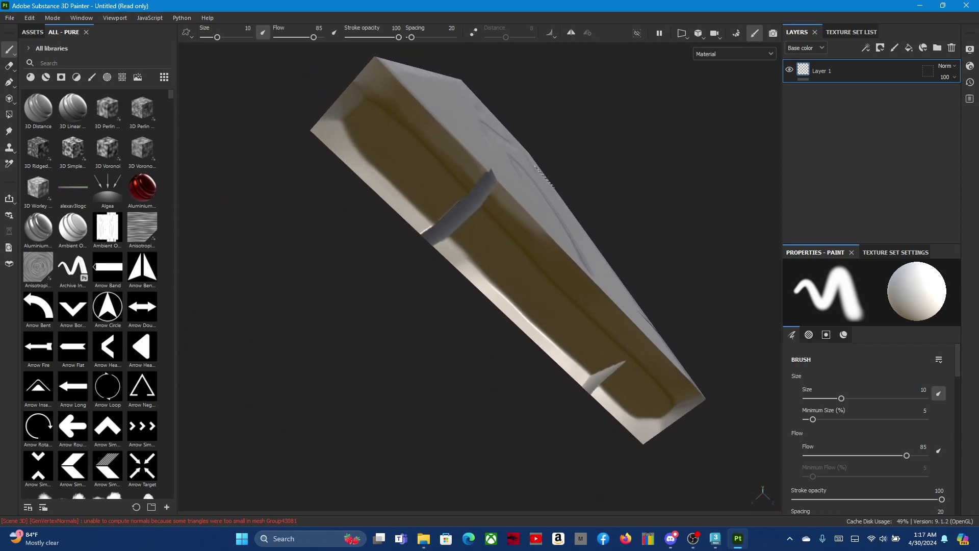
pyautogui.moveTo(545, 176)
pyautogui.keyDown('alt'); pyautogui.mouseDown()
pyautogui.moveTo(635, 212)
pyautogui.moveTo(627, 273)
pyautogui.moveTo(638, 385)
pyautogui.moveTo(623, 202)
pyautogui.moveTo(628, 236)
pyautogui.mouseUp(); pyautogui.keyUp('alt')
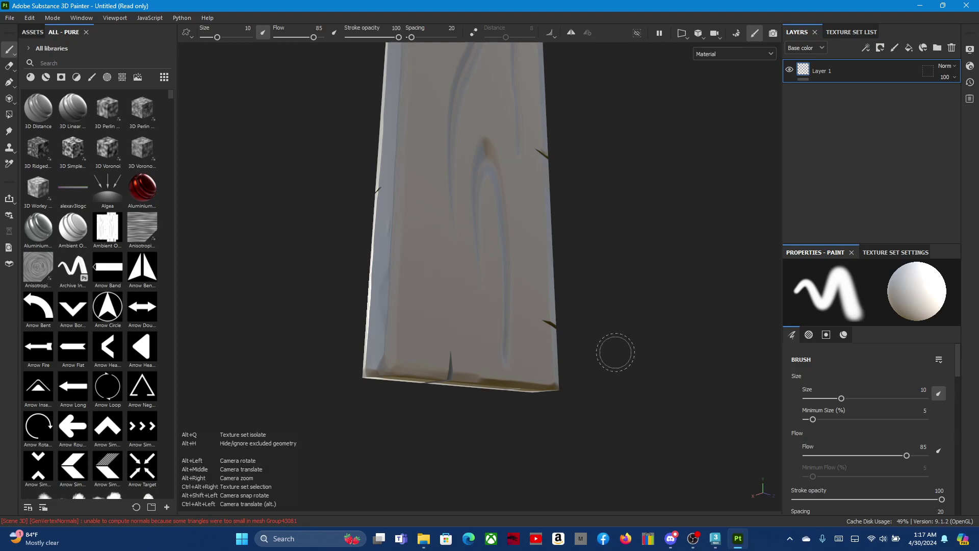
pyautogui.keyDown('alt'); pyautogui.moveTo(615, 355); pyautogui.dragTo(618, 315); pyautogui.keyUp('alt')
pyautogui.moveTo(626, 278)
pyautogui.keyDown('alt'); pyautogui.mouseDown()
pyautogui.moveTo(656, 357)
pyautogui.moveTo(669, 279)
pyautogui.moveTo(736, 284)
pyautogui.moveTo(749, 240)
pyautogui.moveTo(653, 266)
pyautogui.moveTo(550, 247)
pyautogui.moveTo(498, 277)
pyautogui.moveTo(521, 306)
pyautogui.mouseUp(); pyautogui.keyUp('alt')
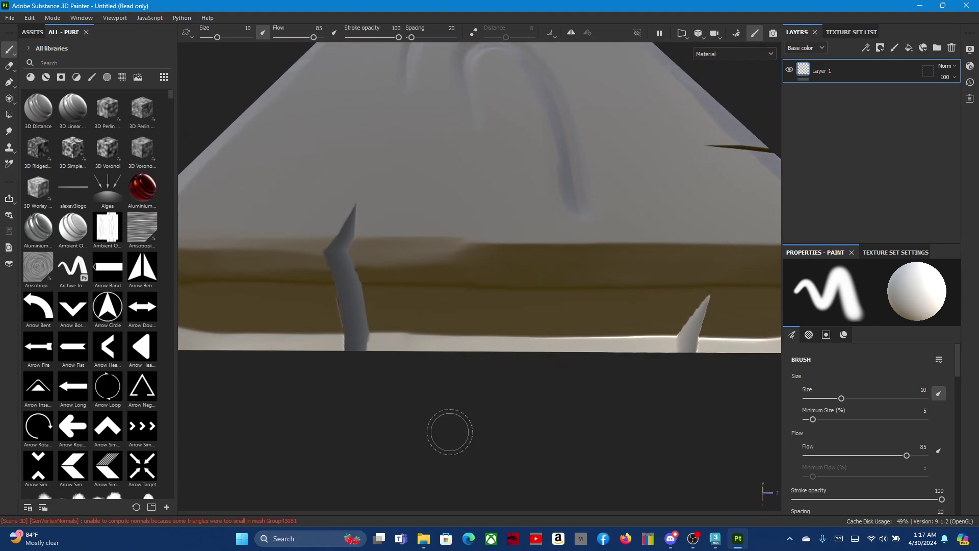
pyautogui.moveTo(448, 430)
pyautogui.keyDown('alt'); pyautogui.mouseDown()
pyautogui.moveTo(530, 459)
pyautogui.moveTo(517, 438)
pyautogui.moveTo(465, 437)
pyautogui.moveTo(437, 474)
pyautogui.mouseUp(); pyautogui.keyUp('alt')
pyautogui.moveTo(677, 387)
pyautogui.keyDown('alt'); pyautogui.mouseDown()
pyautogui.moveTo(603, 350)
pyautogui.moveTo(640, 225)
pyautogui.moveTo(585, 448)
pyautogui.mouseUp(); pyautogui.keyUp('alt')
pyautogui.moveTo(585, 448)
pyautogui.keyDown('alt'); pyautogui.mouseDown(button='right')
pyautogui.moveTo(355, 274)
pyautogui.moveTo(586, 294)
pyautogui.moveTo(554, 324)
pyautogui.moveTo(586, 240)
pyautogui.moveTo(579, 246)
pyautogui.mouseUp(button='right'); pyautogui.keyUp('alt')
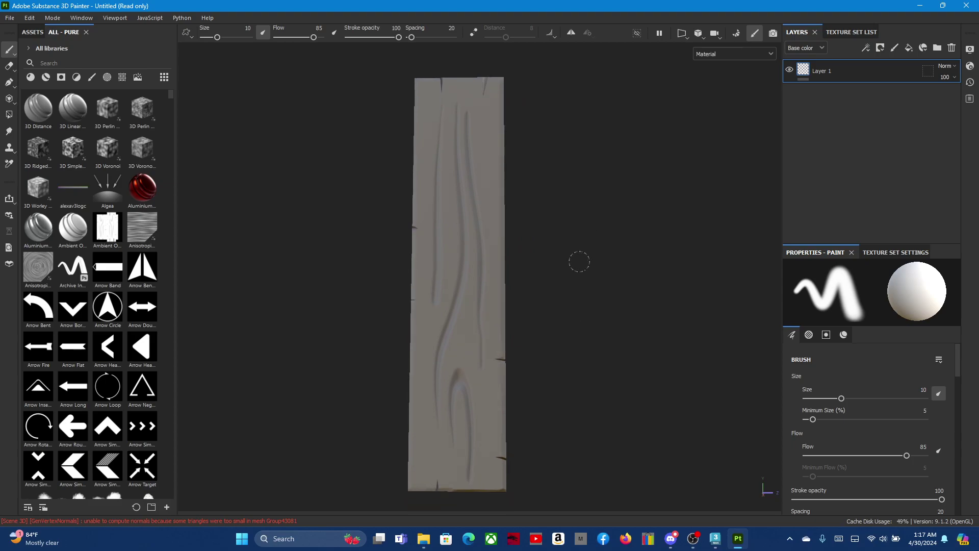
pyautogui.keyDown('alt'); pyautogui.moveTo(579, 262); pyautogui.dragTo(577, 260); pyautogui.keyUp('alt')
pyautogui.moveTo(577, 260)
pyautogui.keyDown('alt'); pyautogui.mouseDown(button='middle')
pyautogui.moveTo(581, 251)
pyautogui.moveTo(588, 263)
pyautogui.mouseUp(button='middle'); pyautogui.keyUp('alt')
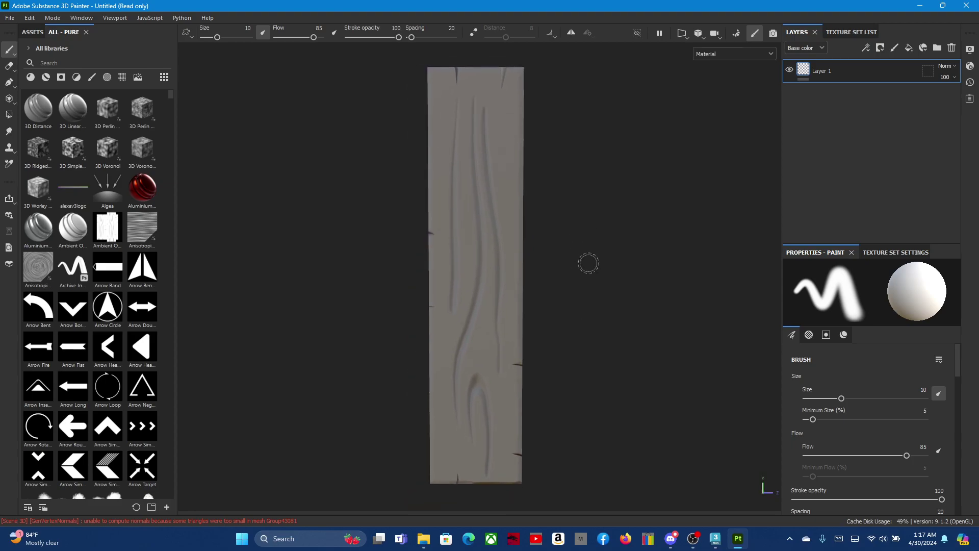
pyautogui.moveTo(588, 263)
pyautogui.keyDown('alt'); pyautogui.mouseDown()
pyautogui.moveTo(659, 279)
pyautogui.moveTo(592, 304)
pyautogui.moveTo(786, 317)
pyautogui.moveTo(326, 319)
pyautogui.moveTo(342, 320)
pyautogui.mouseUp(); pyautogui.keyUp('alt')
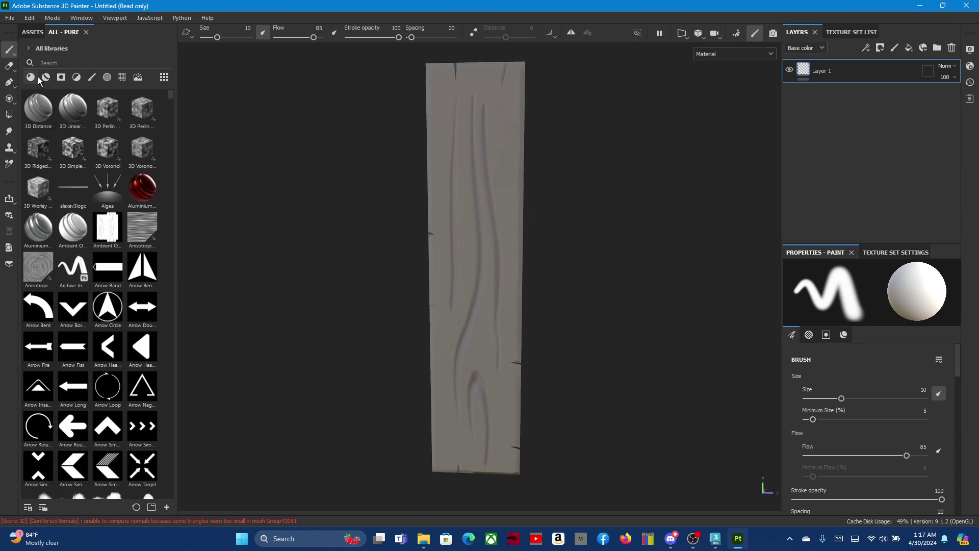
pyautogui.scroll(-10, 127, 225)
pyautogui.scroll(-5, 115, 232)
pyautogui.scroll(-5, 82, 356)
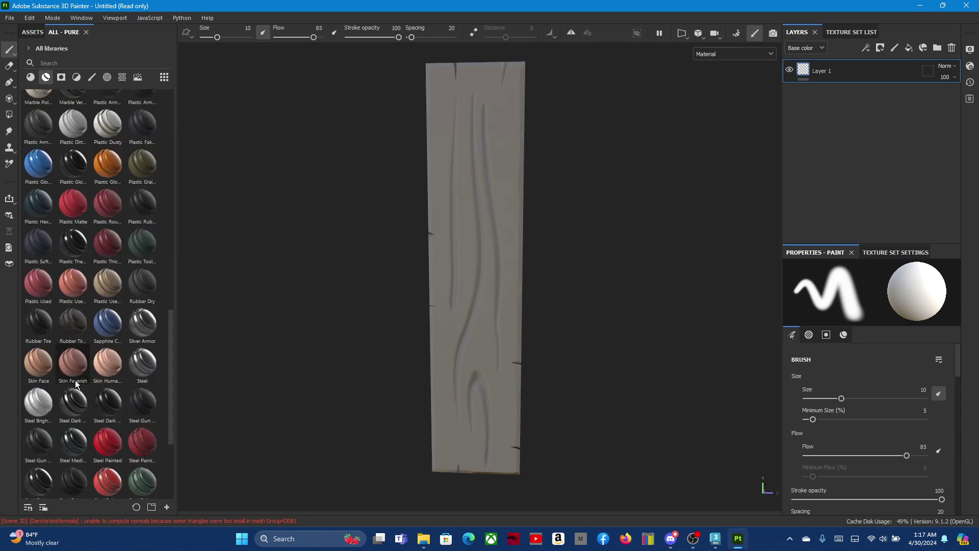
pyautogui.scroll(-3, 74, 363)
pyautogui.moveTo(74, 286); pyautogui.dragTo(478, 361)
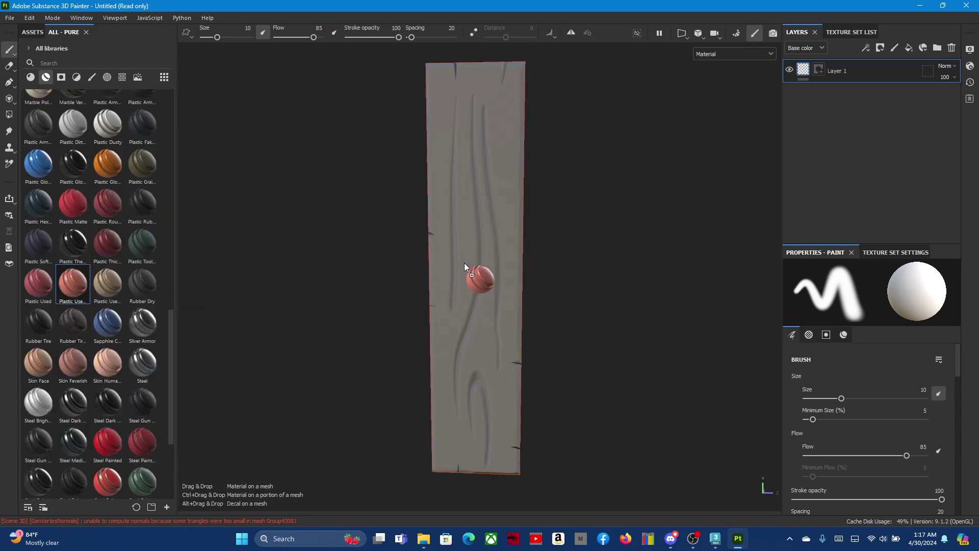
pyautogui.keyDown('alt'); pyautogui.moveTo(597, 361); pyautogui.dragTo(642, 350); pyautogui.keyUp('alt')
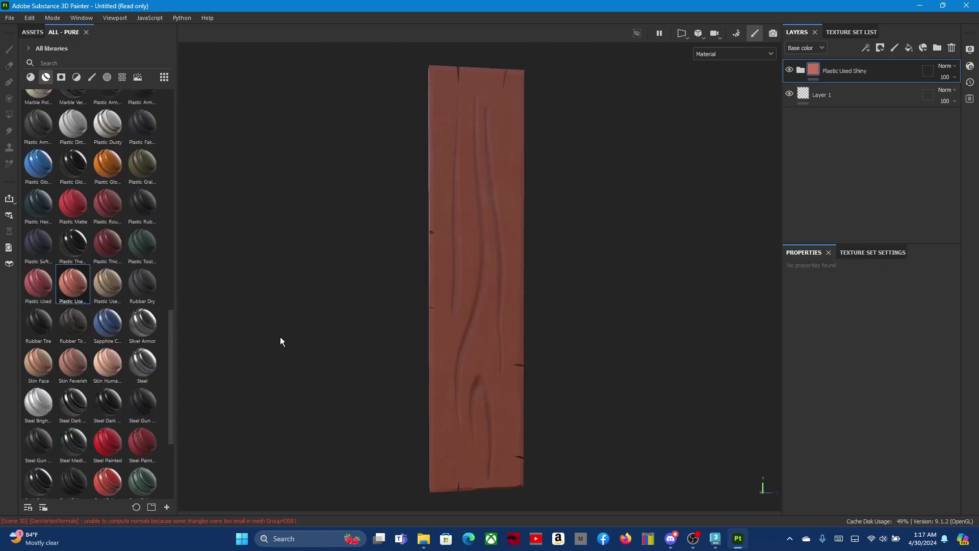
pyautogui.scroll(-4, 112, 244)
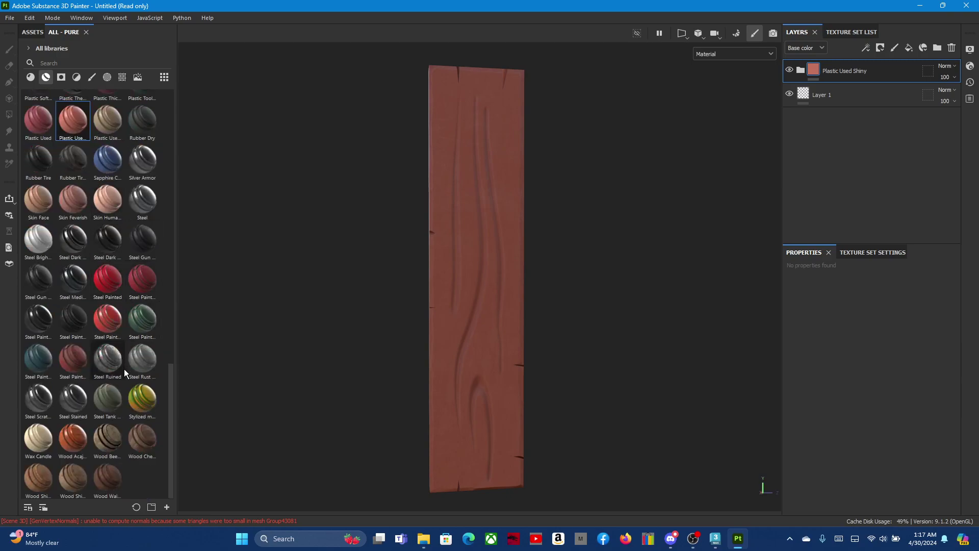
pyautogui.moveTo(73, 477)
pyautogui.mouseDown()
pyautogui.moveTo(429, 312)
pyautogui.moveTo(565, 271)
pyautogui.mouseUp()
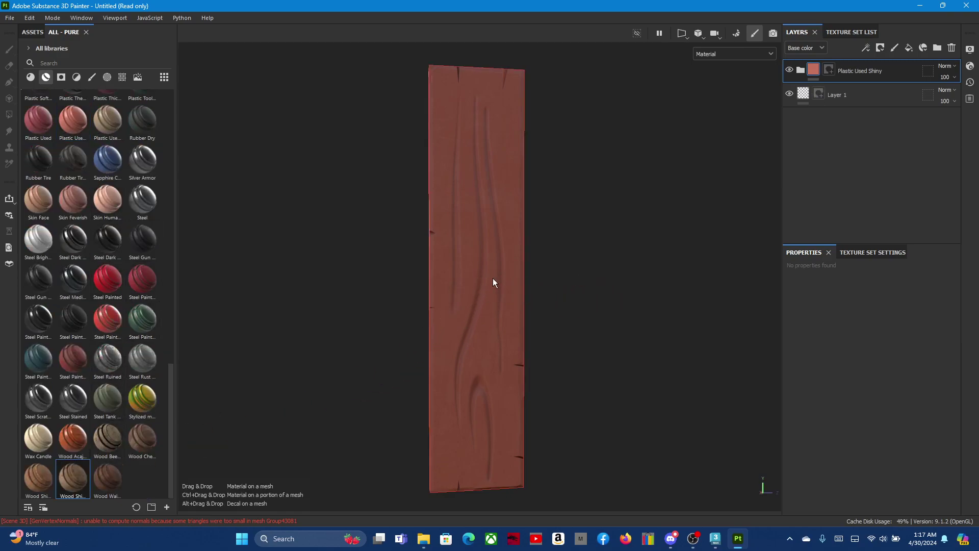
pyautogui.moveTo(492, 282); pyautogui.dragTo(497, 279)
pyautogui.moveTo(38, 477); pyautogui.dragTo(472, 285)
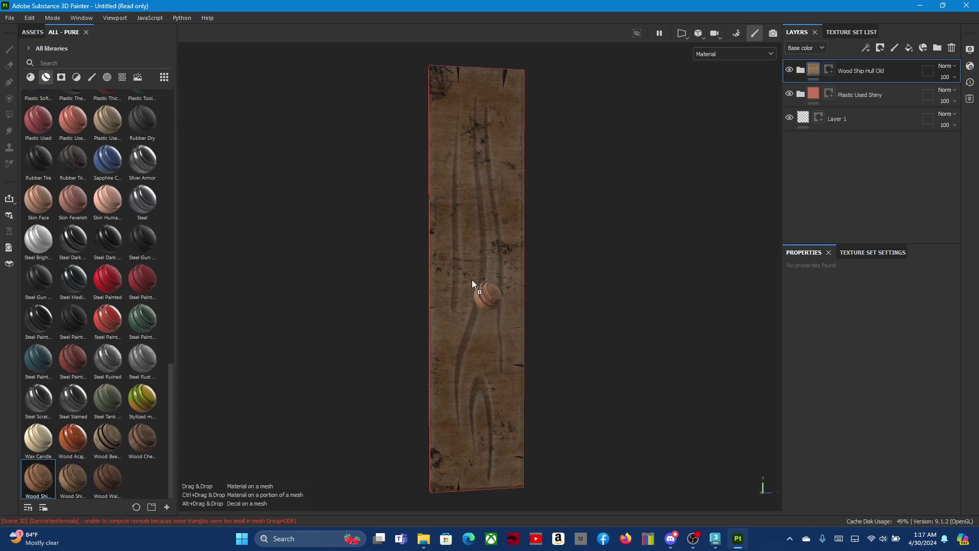
pyautogui.moveTo(534, 279); pyautogui.dragTo(551, 336)
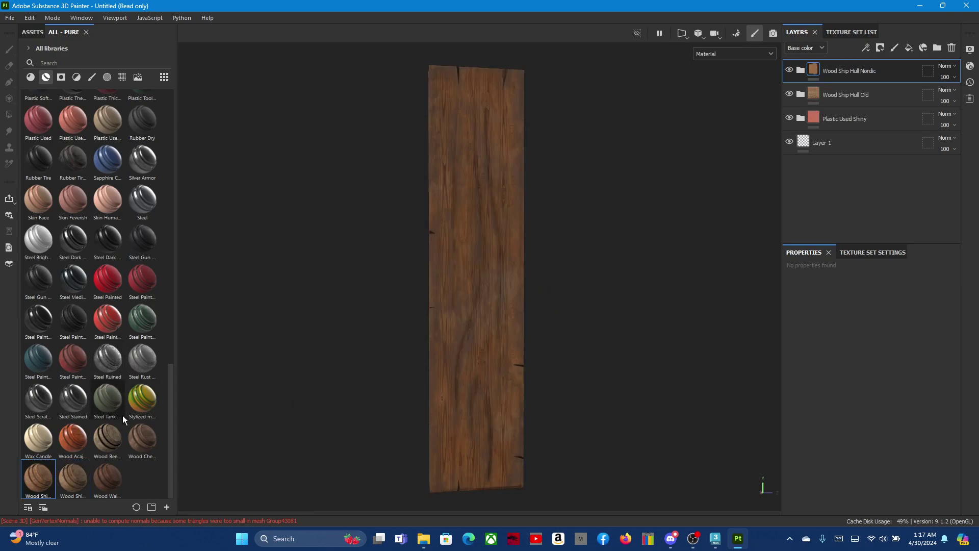
pyautogui.moveTo(108, 437)
pyautogui.mouseDown()
pyautogui.moveTo(225, 402)
pyautogui.moveTo(462, 280)
pyautogui.mouseUp()
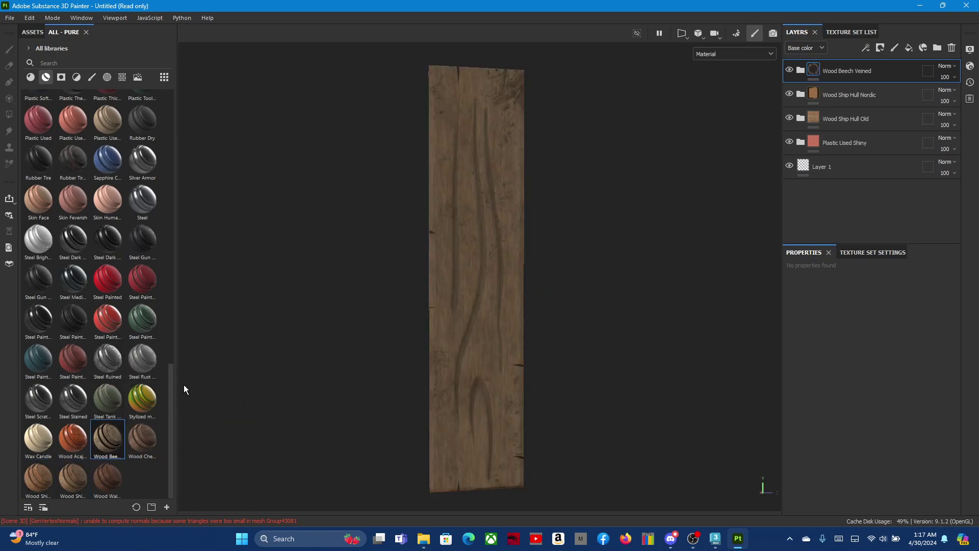
pyautogui.moveTo(614, 328)
pyautogui.keyDown('alt'); pyautogui.mouseDown()
pyautogui.moveTo(705, 319)
pyautogui.moveTo(366, 340)
pyautogui.moveTo(105, 339)
pyautogui.mouseUp(); pyautogui.keyUp('alt')
pyautogui.moveTo(336, 306)
pyautogui.keyDown('alt'); pyautogui.mouseDown(button='middle')
pyautogui.moveTo(403, 276)
pyautogui.moveTo(271, 266)
pyautogui.moveTo(291, 275)
pyautogui.mouseUp(button='middle'); pyautogui.keyUp('alt')
# Show the Environments lighting maps and rotate the HDRI to light the angled plank.
pyautogui.click(138, 78)
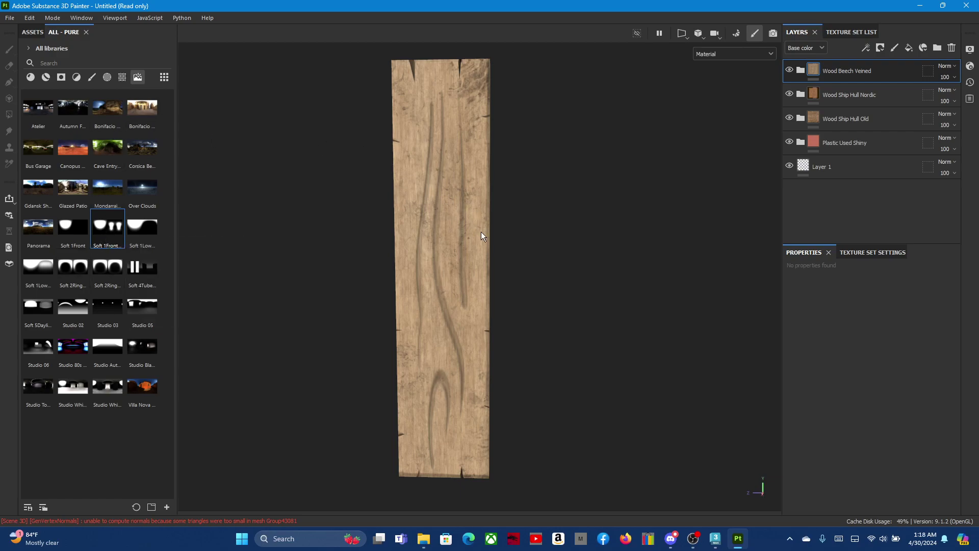
pyautogui.moveTo(554, 210)
pyautogui.keyDown('shift'); pyautogui.mouseDown(button='right')
pyautogui.moveTo(564, 203)
pyautogui.moveTo(520, 206)
pyautogui.moveTo(556, 209)
pyautogui.mouseUp(button='right'); pyautogui.keyUp('shift')
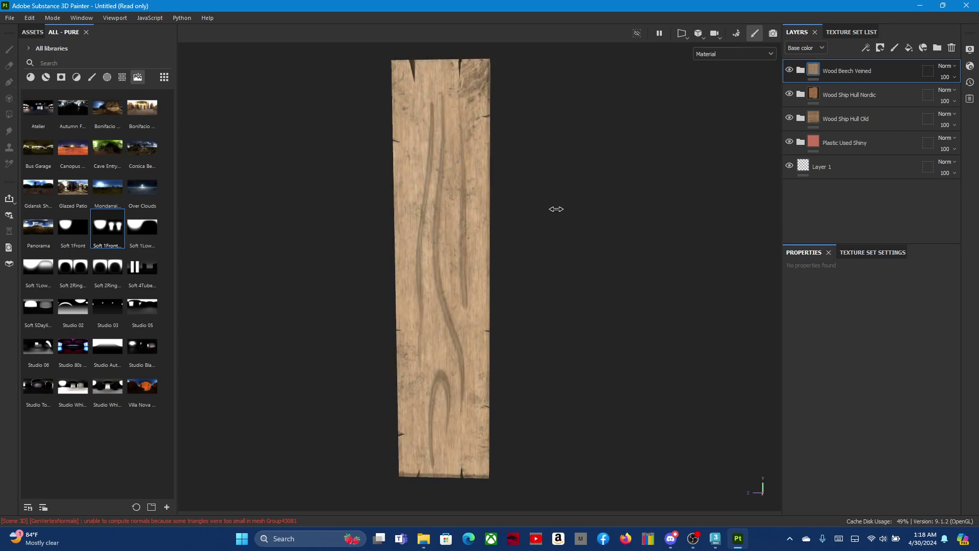
pyautogui.moveTo(557, 250)
pyautogui.keyDown('alt'); pyautogui.mouseDown()
pyautogui.moveTo(721, 245)
pyautogui.moveTo(456, 259)
pyautogui.moveTo(520, 238)
pyautogui.moveTo(589, 260)
pyautogui.moveTo(570, 258)
pyautogui.mouseUp(); pyautogui.keyUp('alt')
pyautogui.keyDown('shift'); pyautogui.moveTo(614, 273); pyautogui.dragTo(570, 268, button='right'); pyautogui.keyUp('shift')
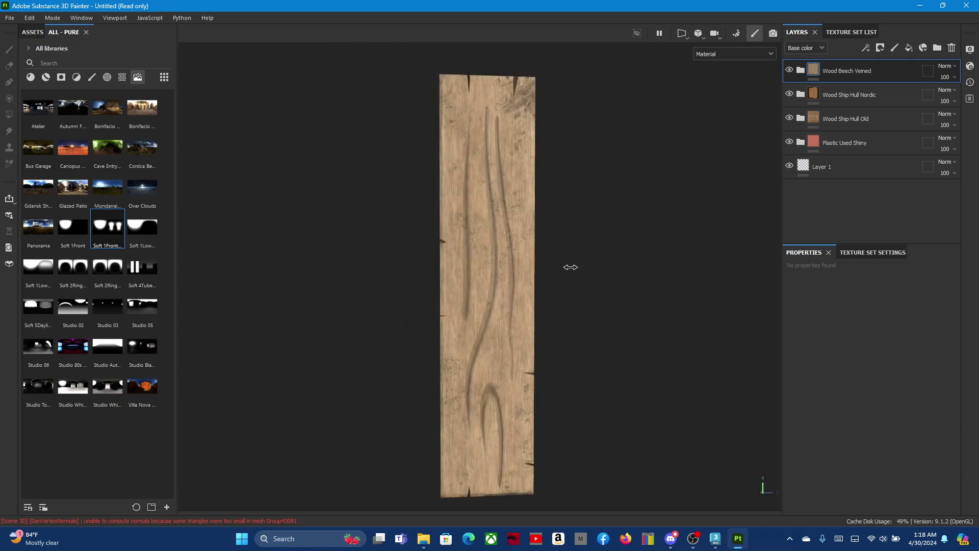
pyautogui.moveTo(633, 286)
pyautogui.keyDown('alt'); pyautogui.mouseDown()
pyautogui.moveTo(276, 284)
pyautogui.moveTo(284, 296)
pyautogui.moveTo(516, 291)
pyautogui.moveTo(378, 285)
pyautogui.mouseUp(); pyautogui.keyUp('alt')
pyautogui.keyDown('shift'); pyautogui.moveTo(435, 296); pyautogui.dragTo(487, 293, button='right'); pyautogui.keyUp('shift')
pyautogui.moveTo(602, 315)
pyautogui.keyDown('alt'); pyautogui.mouseDown()
pyautogui.moveTo(775, 321)
pyautogui.moveTo(691, 322)
pyautogui.mouseUp(); pyautogui.keyUp('alt')
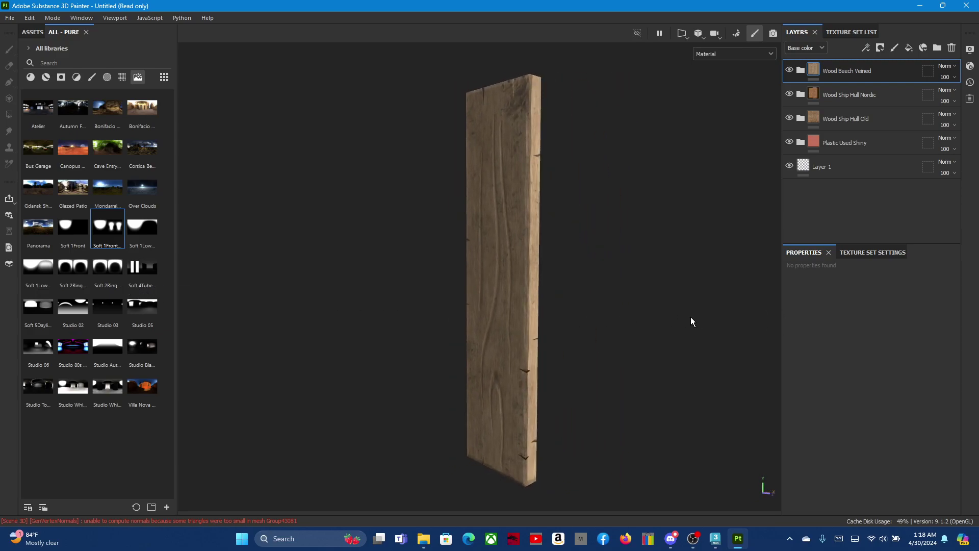
pyautogui.moveTo(577, 305)
pyautogui.keyDown('shift'); pyautogui.mouseDown(button='right')
pyautogui.moveTo(548, 304)
pyautogui.moveTo(558, 304)
pyautogui.mouseUp(button='right'); pyautogui.keyUp('shift')
# Orbit around the plank's sides and edges, turning the light so the grain shows brighter.
pyautogui.moveTo(620, 317)
pyautogui.keyDown('alt'); pyautogui.mouseDown()
pyautogui.moveTo(750, 309)
pyautogui.moveTo(214, 293)
pyautogui.moveTo(612, 319)
pyautogui.moveTo(753, 315)
pyautogui.moveTo(727, 305)
pyautogui.mouseUp(); pyautogui.keyUp('alt')
pyautogui.moveTo(606, 298)
pyautogui.keyDown('alt'); pyautogui.mouseDown()
pyautogui.moveTo(555, 275)
pyautogui.moveTo(461, 299)
pyautogui.moveTo(177, 292)
pyautogui.mouseUp(); pyautogui.keyUp('alt')
pyautogui.moveTo(361, 332)
pyautogui.keyDown('alt'); pyautogui.mouseDown()
pyautogui.moveTo(459, 190)
pyautogui.moveTo(517, 343)
pyautogui.moveTo(367, 347)
pyautogui.moveTo(391, 315)
pyautogui.mouseUp(); pyautogui.keyUp('alt')
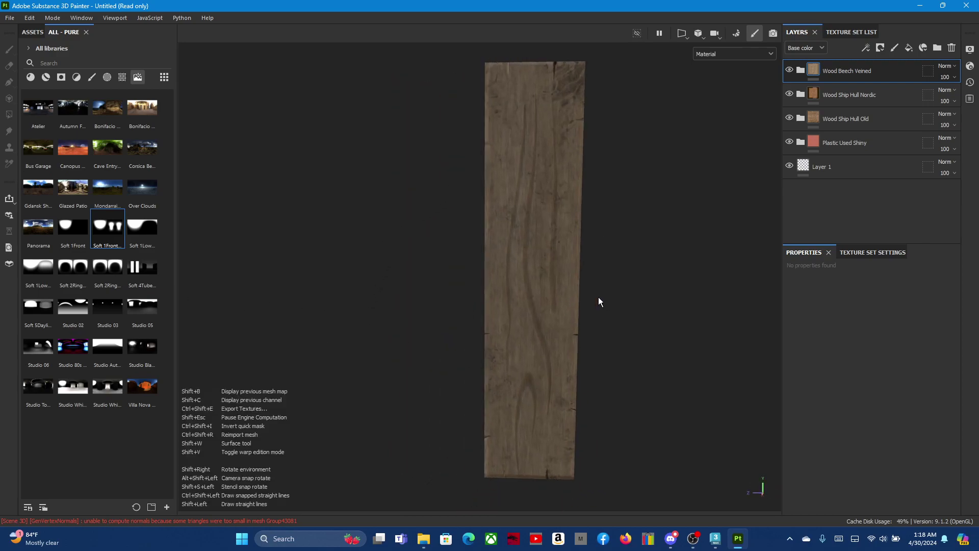
pyautogui.moveTo(601, 269)
pyautogui.keyDown('shift'); pyautogui.mouseDown(button='right')
pyautogui.moveTo(645, 259)
pyautogui.moveTo(627, 258)
pyautogui.moveTo(656, 225)
pyautogui.moveTo(633, 230)
pyautogui.mouseUp(button='right'); pyautogui.keyUp('shift')
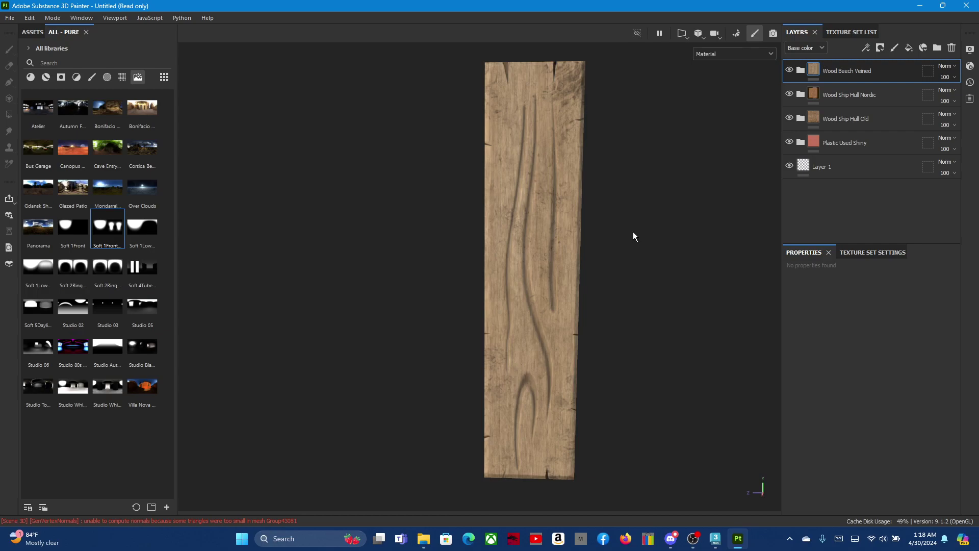
pyautogui.moveTo(626, 323)
pyautogui.keyDown('alt'); pyautogui.mouseDown()
pyautogui.moveTo(684, 315)
pyautogui.moveTo(463, 299)
pyautogui.moveTo(256, 301)
pyautogui.moveTo(642, 315)
pyautogui.mouseUp(); pyautogui.keyUp('alt')
pyautogui.keyDown('alt'); pyautogui.moveTo(601, 282); pyautogui.dragTo(507, 289, button='middle'); pyautogui.keyUp('alt')
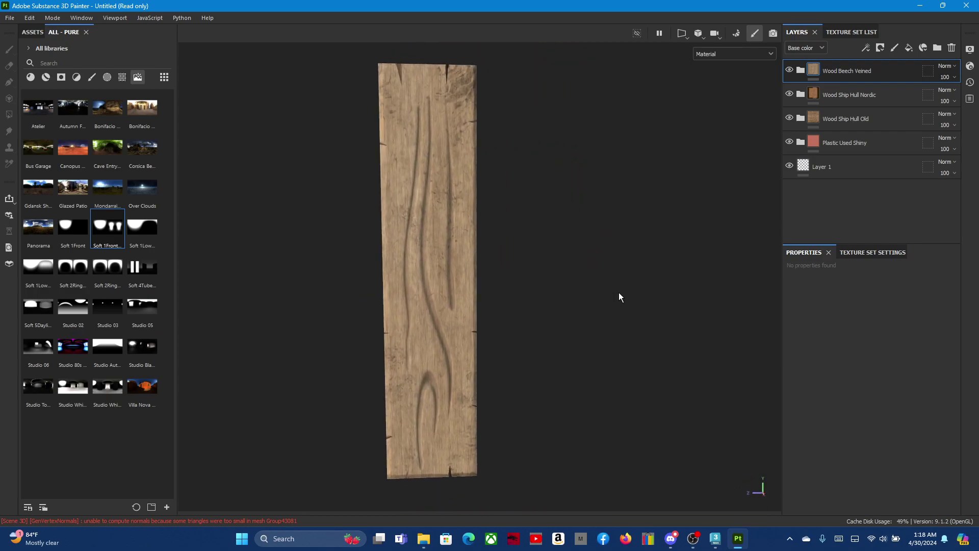
pyautogui.moveTo(619, 297)
pyautogui.keyDown('alt'); pyautogui.mouseDown()
pyautogui.moveTo(572, 289)
pyautogui.moveTo(599, 286)
pyautogui.moveTo(472, 306)
pyautogui.moveTo(203, 299)
pyautogui.moveTo(542, 302)
pyautogui.moveTo(616, 280)
pyautogui.moveTo(424, 288)
pyautogui.moveTo(464, 281)
pyautogui.moveTo(489, 295)
pyautogui.moveTo(678, 289)
pyautogui.moveTo(531, 301)
pyautogui.moveTo(614, 299)
pyautogui.moveTo(530, 332)
pyautogui.moveTo(566, 319)
pyautogui.moveTo(520, 291)
pyautogui.moveTo(641, 311)
pyautogui.moveTo(557, 312)
pyautogui.mouseUp(); pyautogui.keyUp('alt')
pyautogui.keyDown('alt'); pyautogui.moveTo(557, 313); pyautogui.dragTo(580, 296, button='middle'); pyautogui.keyUp('alt')
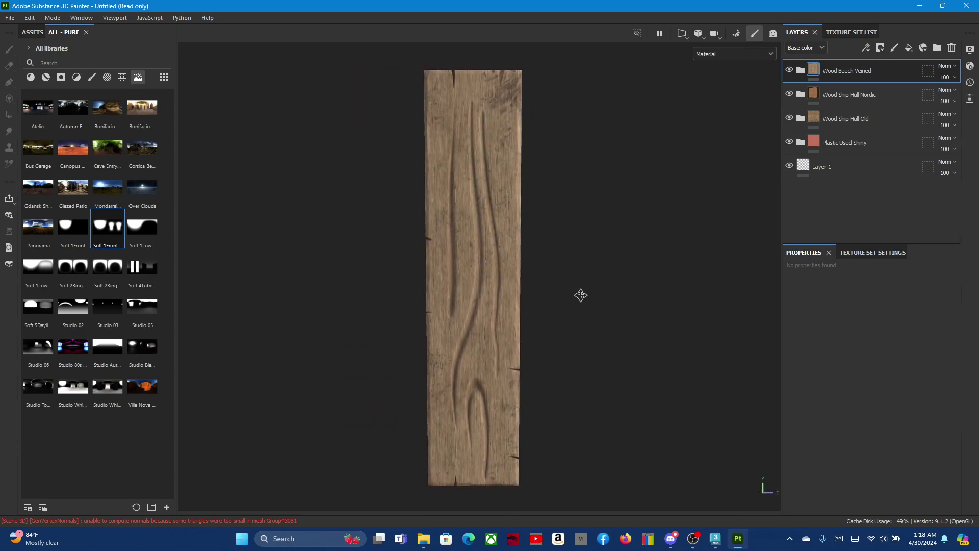
pyautogui.moveTo(579, 309)
pyautogui.keyDown('alt'); pyautogui.mouseDown()
pyautogui.moveTo(735, 308)
pyautogui.moveTo(359, 311)
pyautogui.moveTo(461, 323)
pyautogui.moveTo(590, 319)
pyautogui.moveTo(586, 400)
pyautogui.moveTo(597, 427)
pyautogui.moveTo(583, 124)
pyautogui.moveTo(586, 307)
pyautogui.mouseUp(); pyautogui.keyUp('alt')
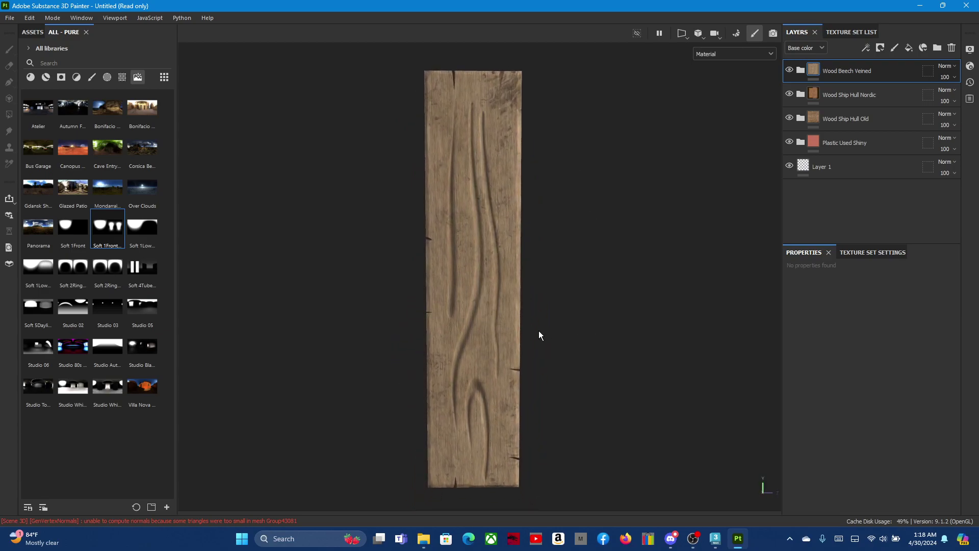
# Apply Wood Beech Veined, then Wood Acajou from the Materials shelf and judge the Acajou look.
pyautogui.click(45, 78)
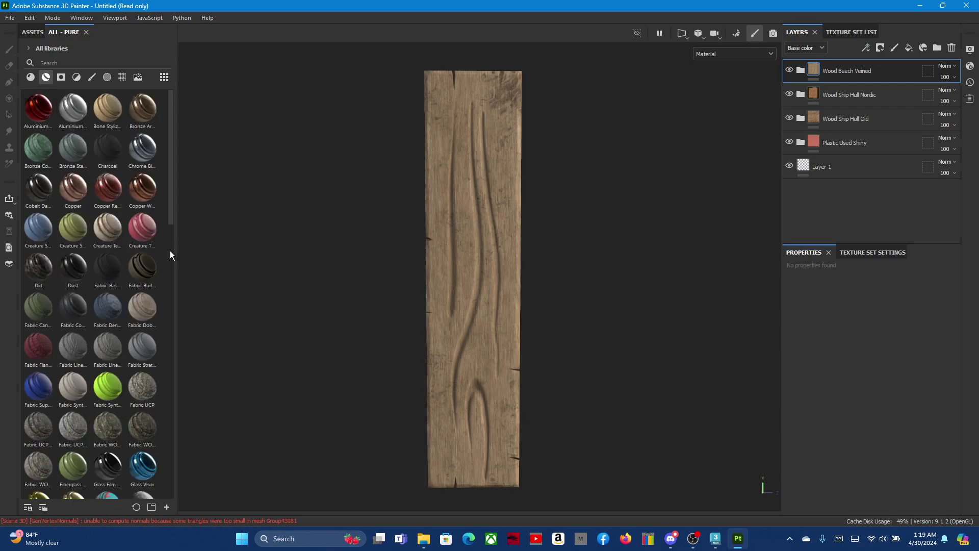
pyautogui.scroll(-3, 115, 296)
pyautogui.scroll(-3, 121, 321)
pyautogui.scroll(-3, 118, 321)
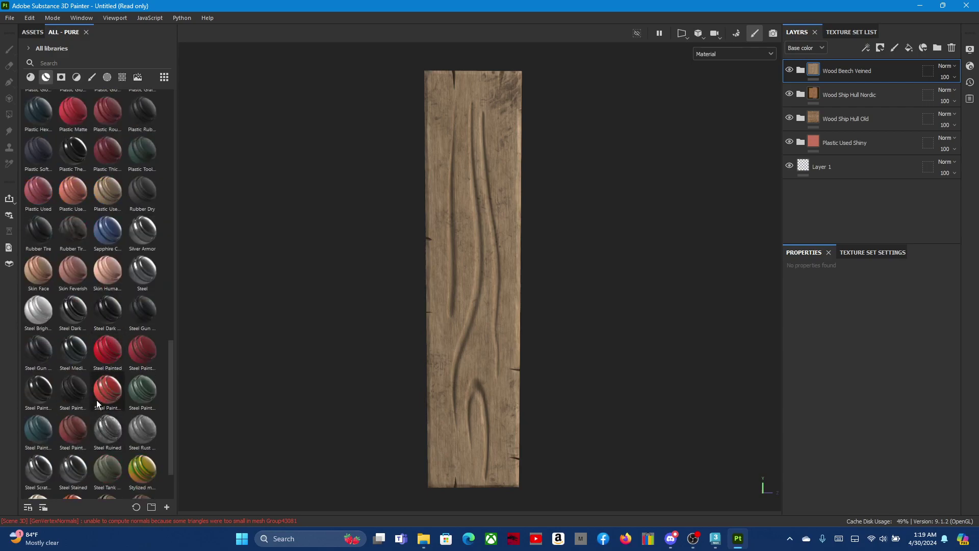
pyautogui.scroll(-2, 105, 418)
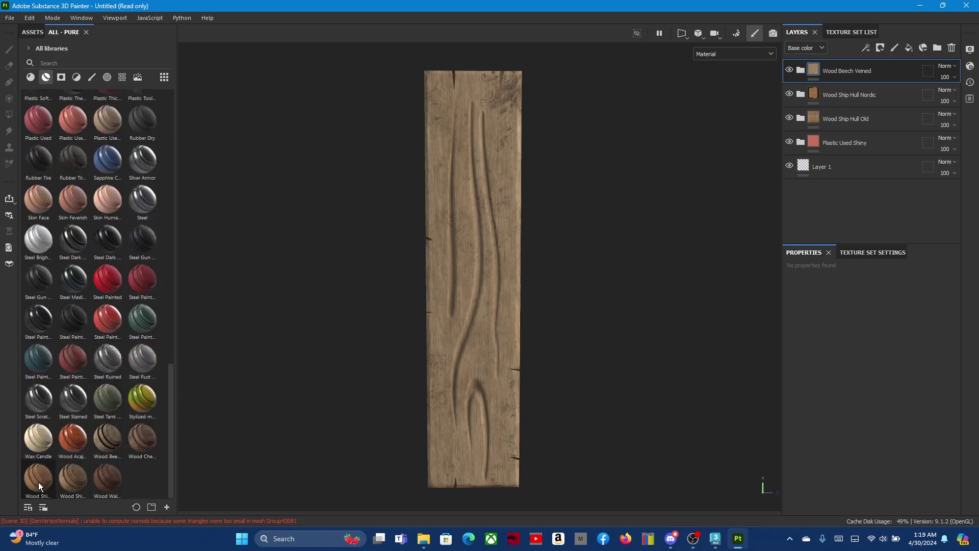
pyautogui.moveTo(107, 437); pyautogui.dragTo(449, 308)
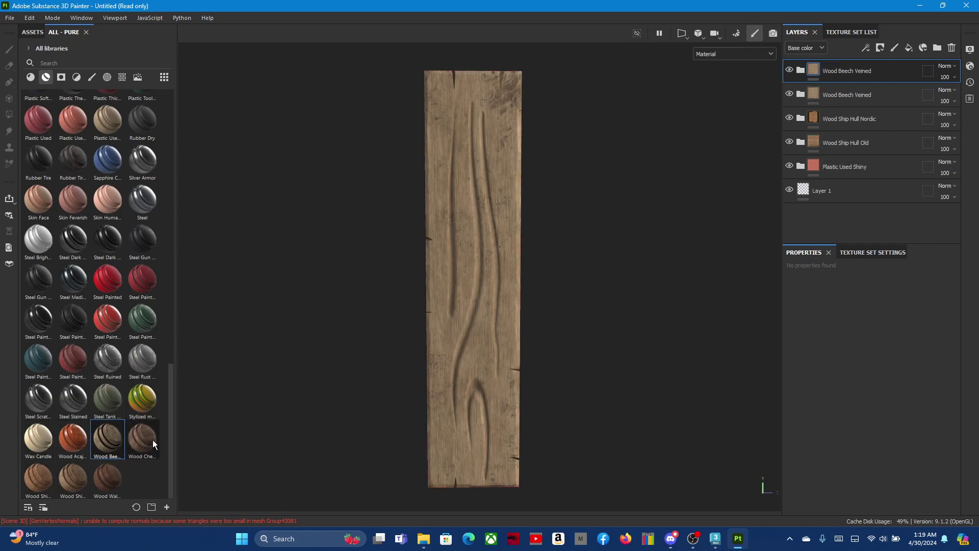
pyautogui.moveTo(73, 439); pyautogui.dragTo(482, 291)
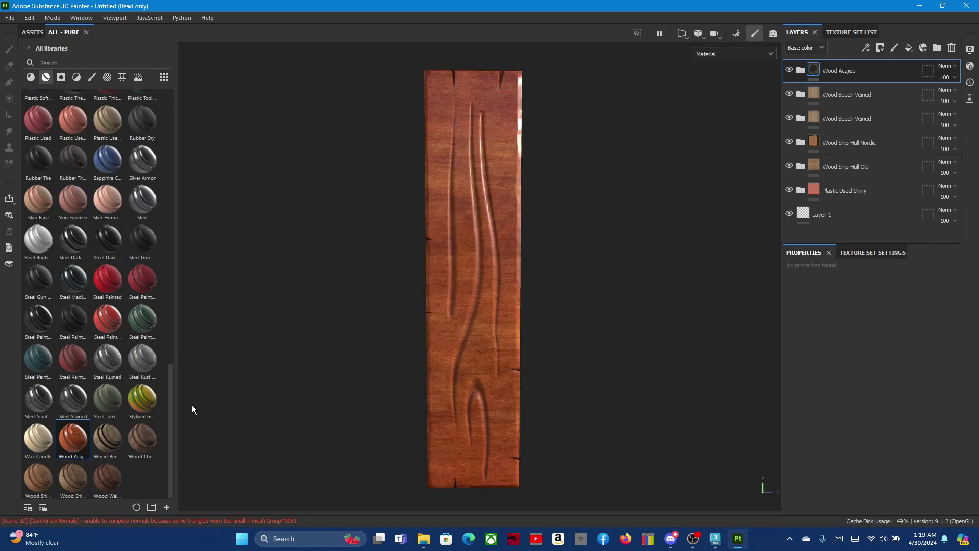
pyautogui.moveTo(371, 392)
pyautogui.keyDown('alt'); pyautogui.mouseDown()
pyautogui.moveTo(430, 375)
pyautogui.moveTo(794, 378)
pyautogui.moveTo(302, 375)
pyautogui.mouseUp(); pyautogui.keyUp('alt')
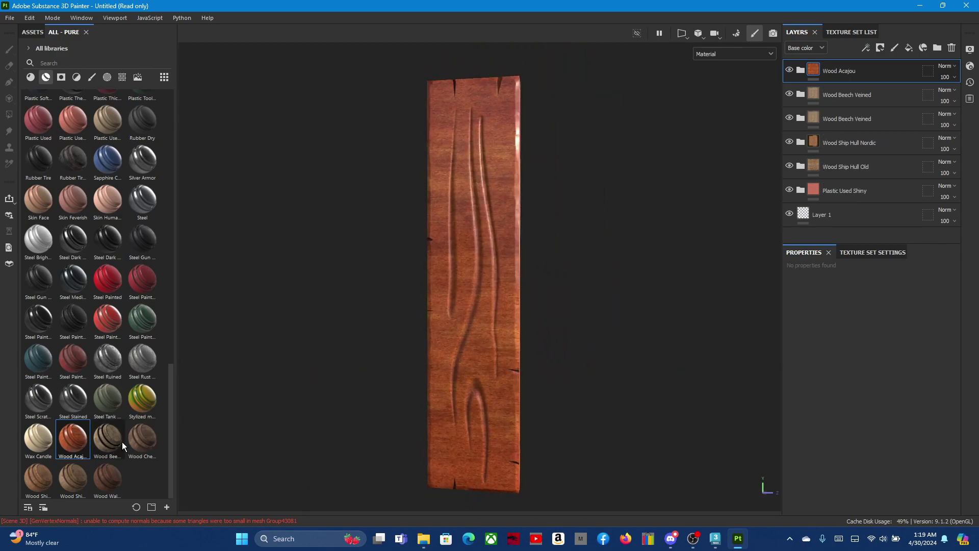
# Try Wood Chest Stylized, Wood Ship Hull Nordic, Wood Ship Hull Old and Wood Walnut on the plank.
pyautogui.moveTo(139, 440); pyautogui.dragTo(475, 294)
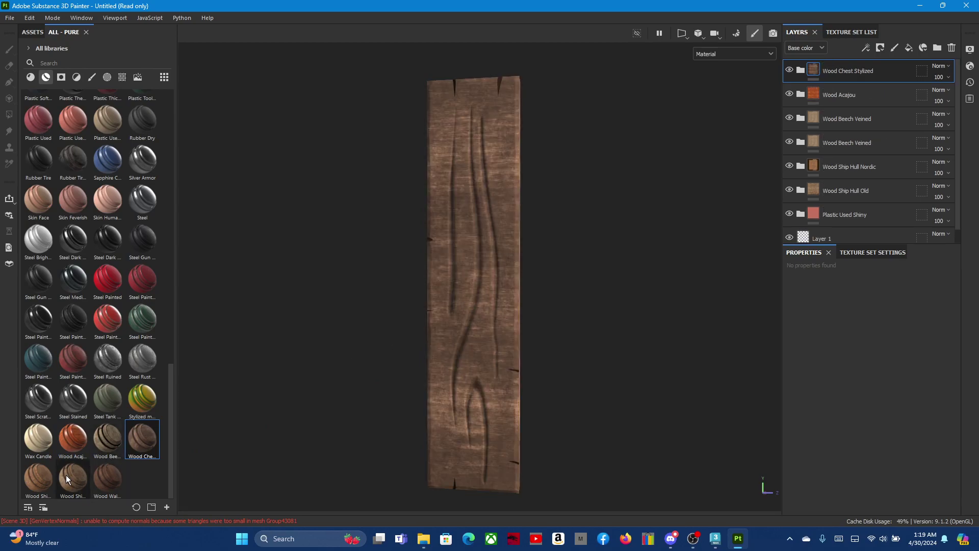
pyautogui.moveTo(38, 475); pyautogui.dragTo(444, 344)
pyautogui.moveTo(477, 298); pyautogui.dragTo(474, 306)
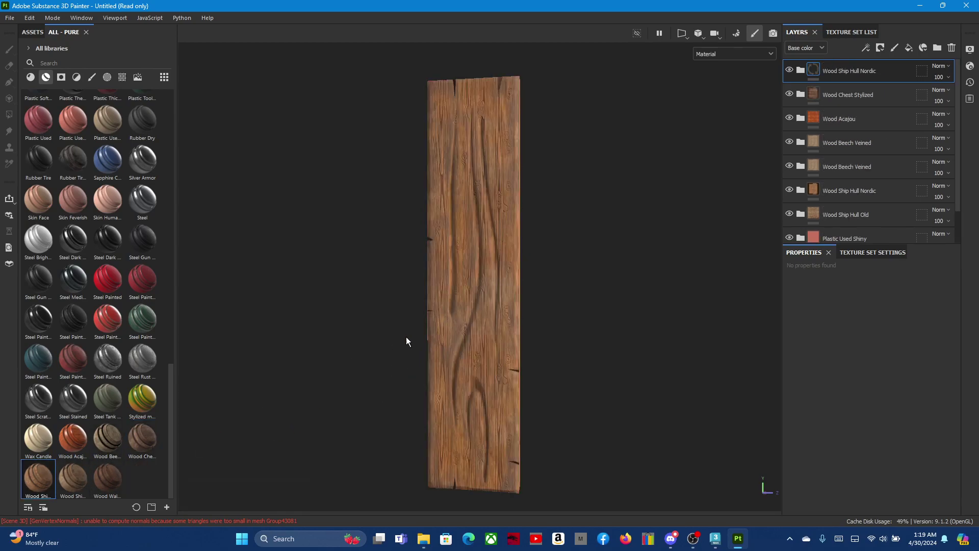
pyautogui.moveTo(77, 481); pyautogui.dragTo(442, 307)
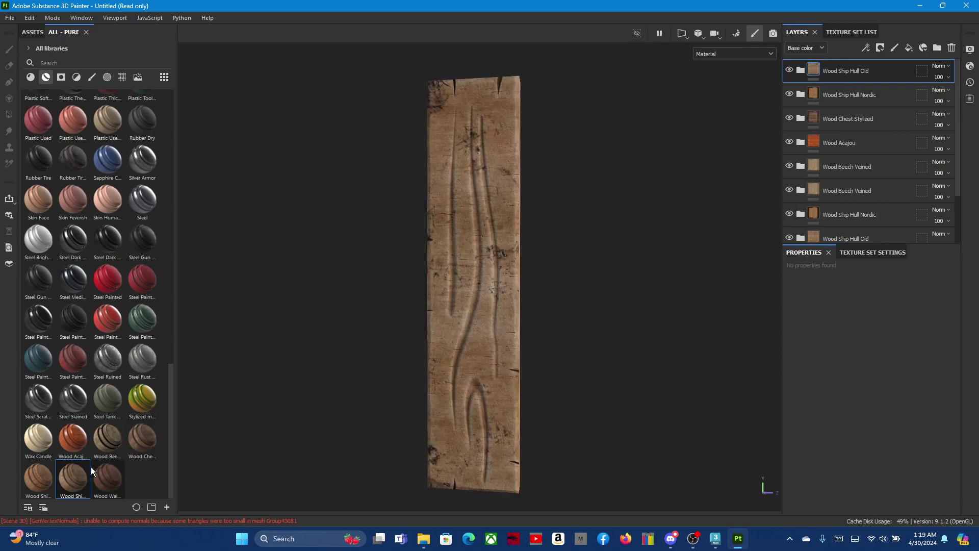
pyautogui.moveTo(94, 472); pyautogui.dragTo(283, 374)
pyautogui.moveTo(472, 275); pyautogui.dragTo(472, 275)
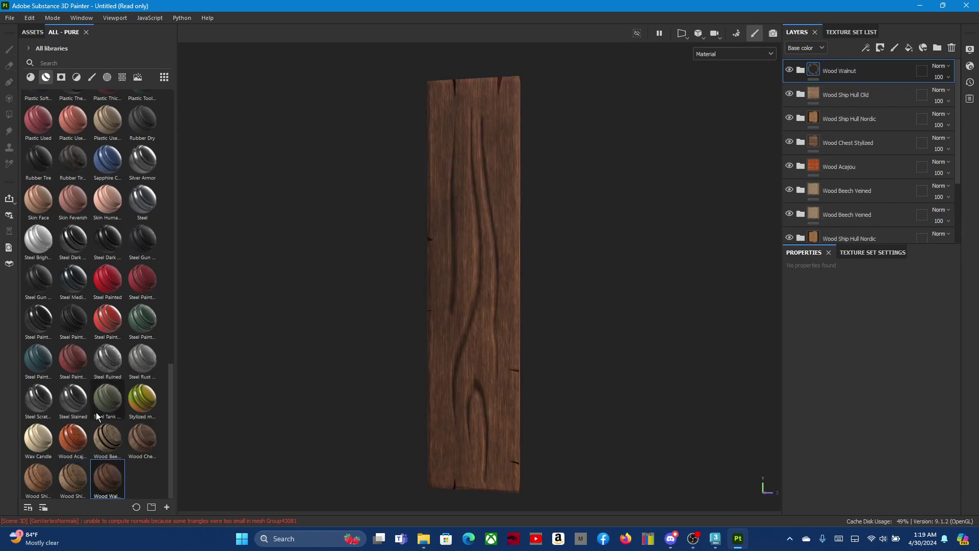
# Apply Wax Candle, then stack Wood Walnut on top and view the walnut plank.
pyautogui.moveTo(38, 439); pyautogui.dragTo(456, 287)
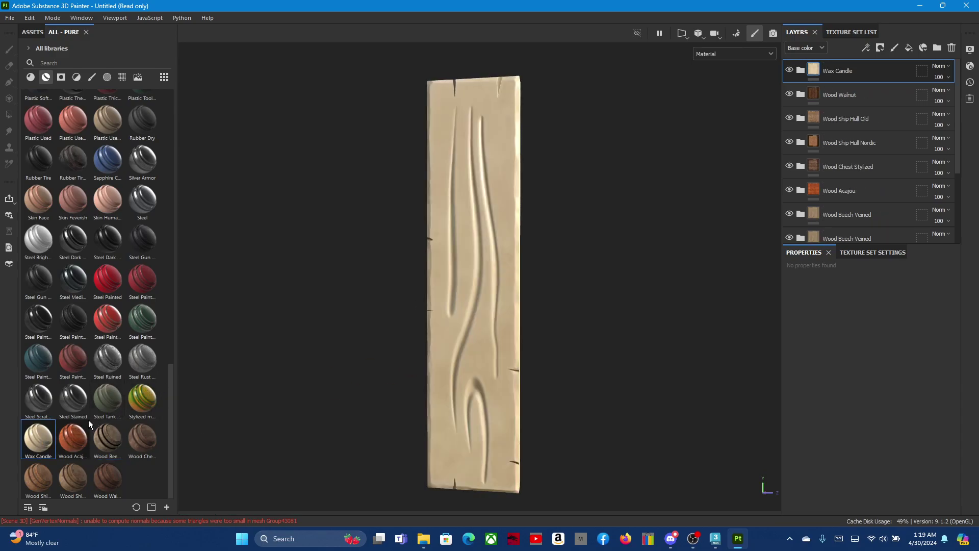
pyautogui.moveTo(106, 473); pyautogui.dragTo(451, 310)
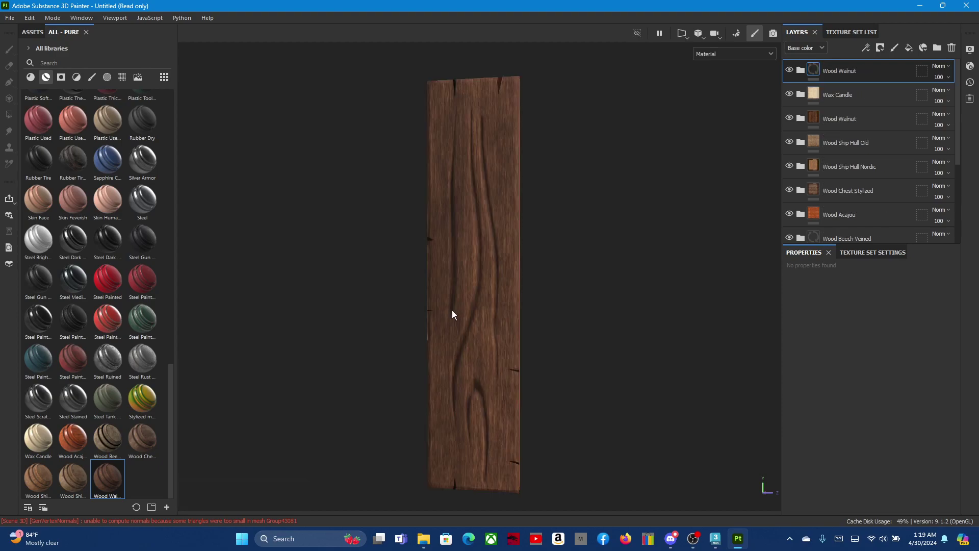
pyautogui.moveTo(285, 375)
pyautogui.keyDown('alt'); pyautogui.mouseDown()
pyautogui.moveTo(715, 367)
pyautogui.moveTo(286, 372)
pyautogui.moveTo(308, 393)
pyautogui.moveTo(474, 398)
pyautogui.moveTo(329, 376)
pyautogui.moveTo(559, 393)
pyautogui.moveTo(586, 336)
pyautogui.moveTo(510, 316)
pyautogui.moveTo(622, 326)
pyautogui.moveTo(581, 321)
pyautogui.moveTo(520, 335)
pyautogui.mouseUp(); pyautogui.keyUp('alt')
# Zoom in on the walnut plank, then drop Wood Beech Veined on top of the walnut layer.
pyautogui.keyDown('alt'); pyautogui.moveTo(594, 334); pyautogui.dragTo(560, 340); pyautogui.keyUp('alt')
pyautogui.keyDown('alt'); pyautogui.moveTo(560, 341); pyautogui.dragTo(559, 337, button='middle'); pyautogui.keyUp('alt')
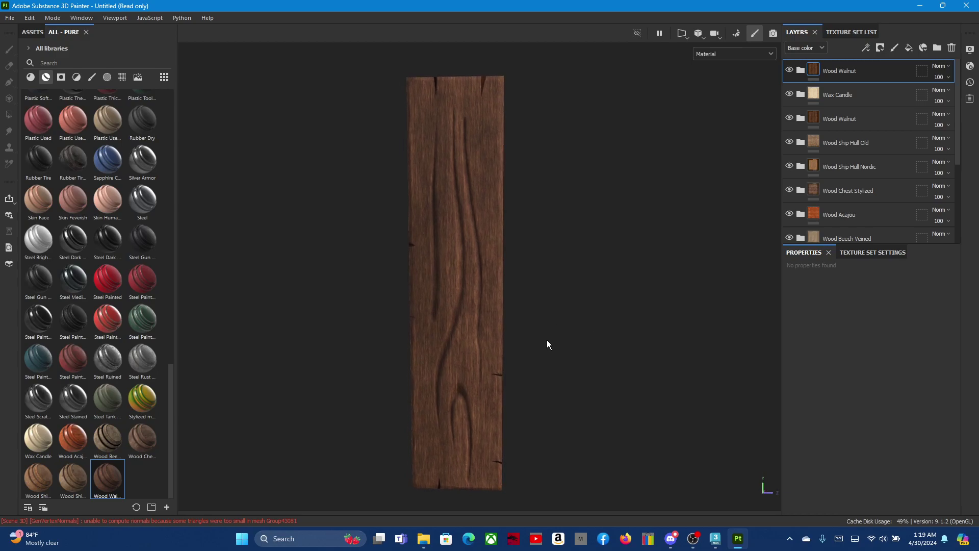
pyautogui.moveTo(547, 345)
pyautogui.keyDown('alt'); pyautogui.mouseDown()
pyautogui.moveTo(599, 329)
pyautogui.moveTo(494, 321)
pyautogui.moveTo(510, 317)
pyautogui.mouseUp(); pyautogui.keyUp('alt')
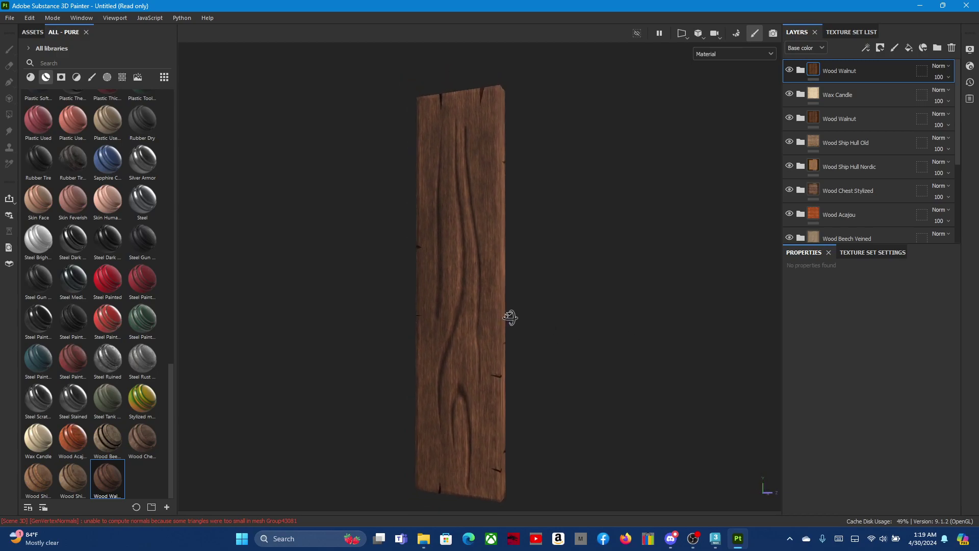
pyautogui.moveTo(580, 335)
pyautogui.keyDown('alt'); pyautogui.mouseDown()
pyautogui.moveTo(583, 321)
pyautogui.moveTo(552, 307)
pyautogui.mouseUp(); pyautogui.keyUp('alt')
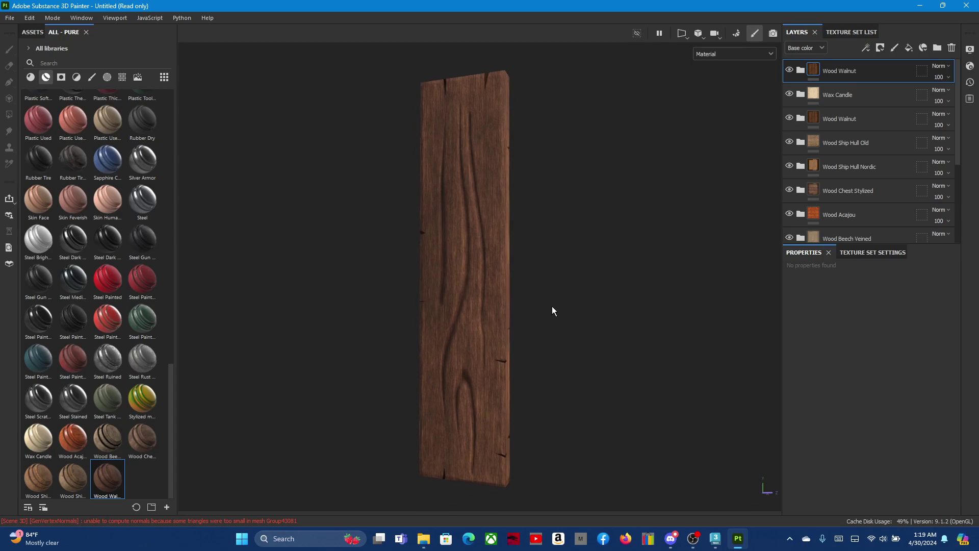
pyautogui.moveTo(552, 307)
pyautogui.keyDown('alt'); pyautogui.mouseDown(button='right')
pyautogui.moveTo(592, 328)
pyautogui.moveTo(565, 301)
pyautogui.mouseUp(button='right'); pyautogui.keyUp('alt')
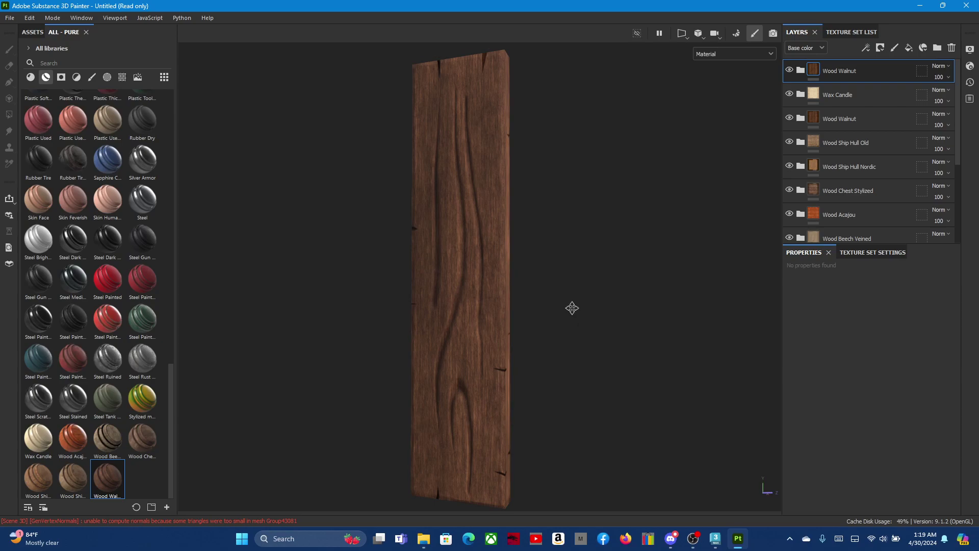
pyautogui.keyDown('alt'); pyautogui.moveTo(572, 308); pyautogui.dragTo(572, 303, button='middle'); pyautogui.keyUp('alt')
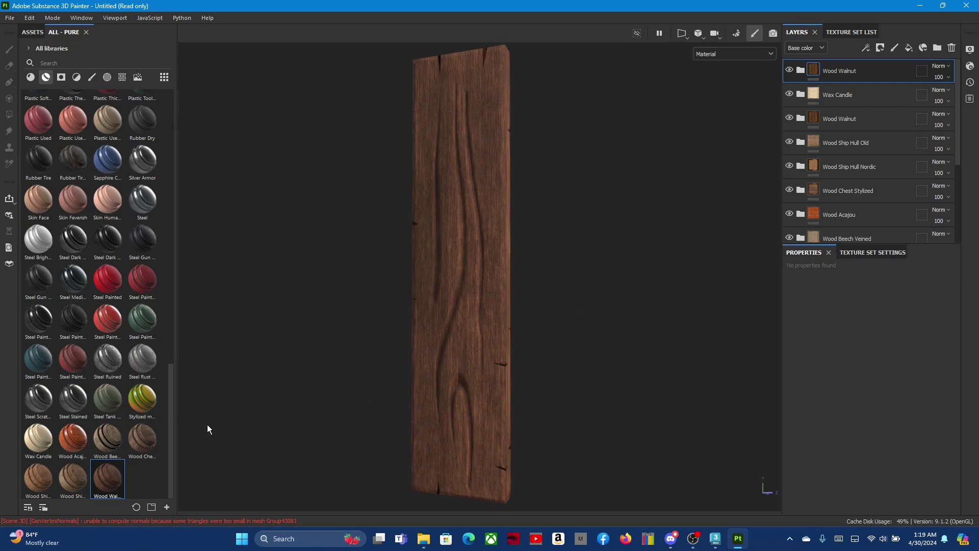
pyautogui.moveTo(111, 439)
pyautogui.mouseDown()
pyautogui.moveTo(441, 328)
pyautogui.moveTo(420, 342)
pyautogui.mouseUp()
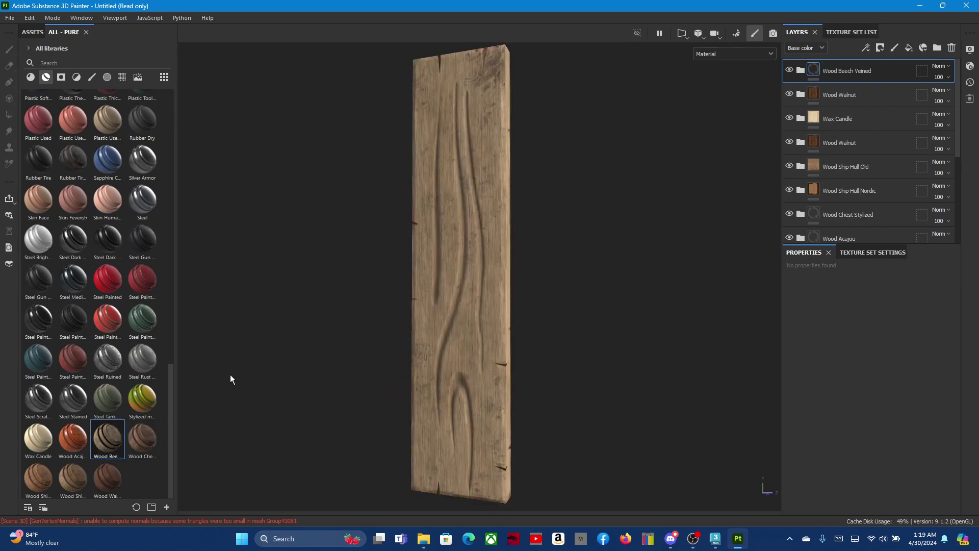